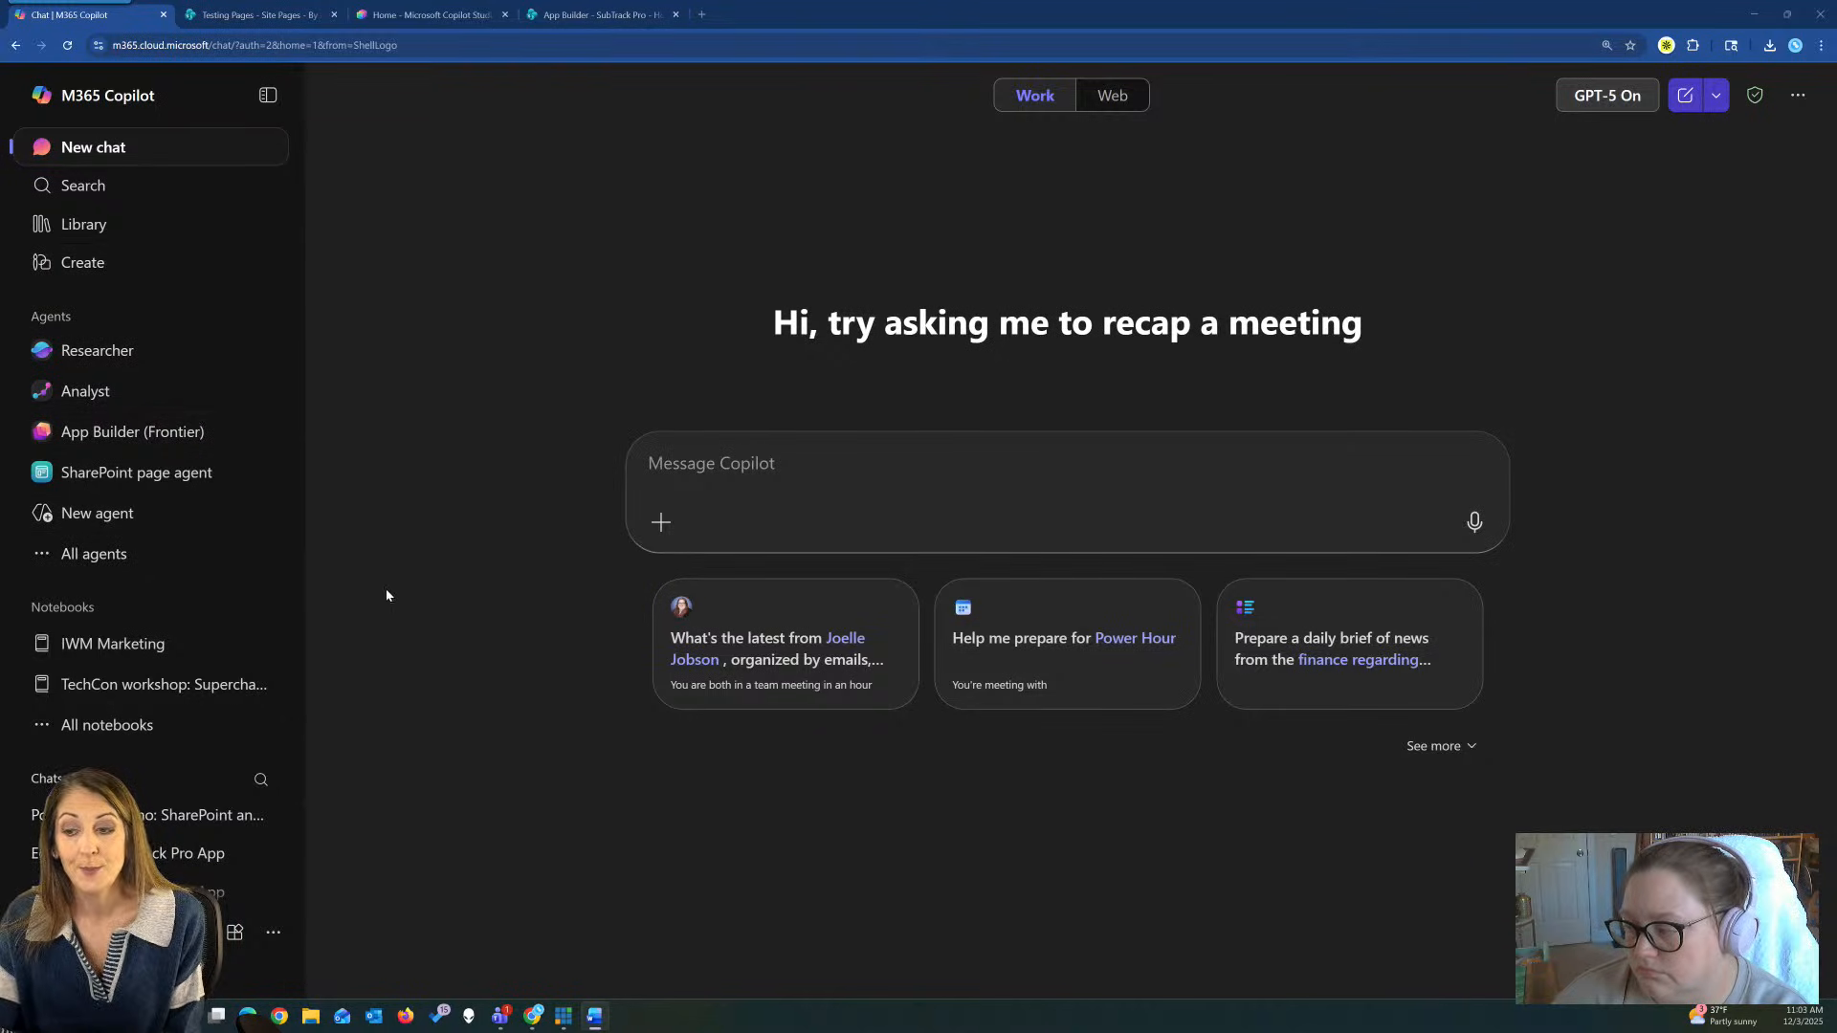
Ask the SharePoint page agent to "Create a page that shows the progress and outline of our new Power BI course.".
{"action": "left_click_drag", "start_coordinate": [300, 550], "coordinate": [325, 377]}
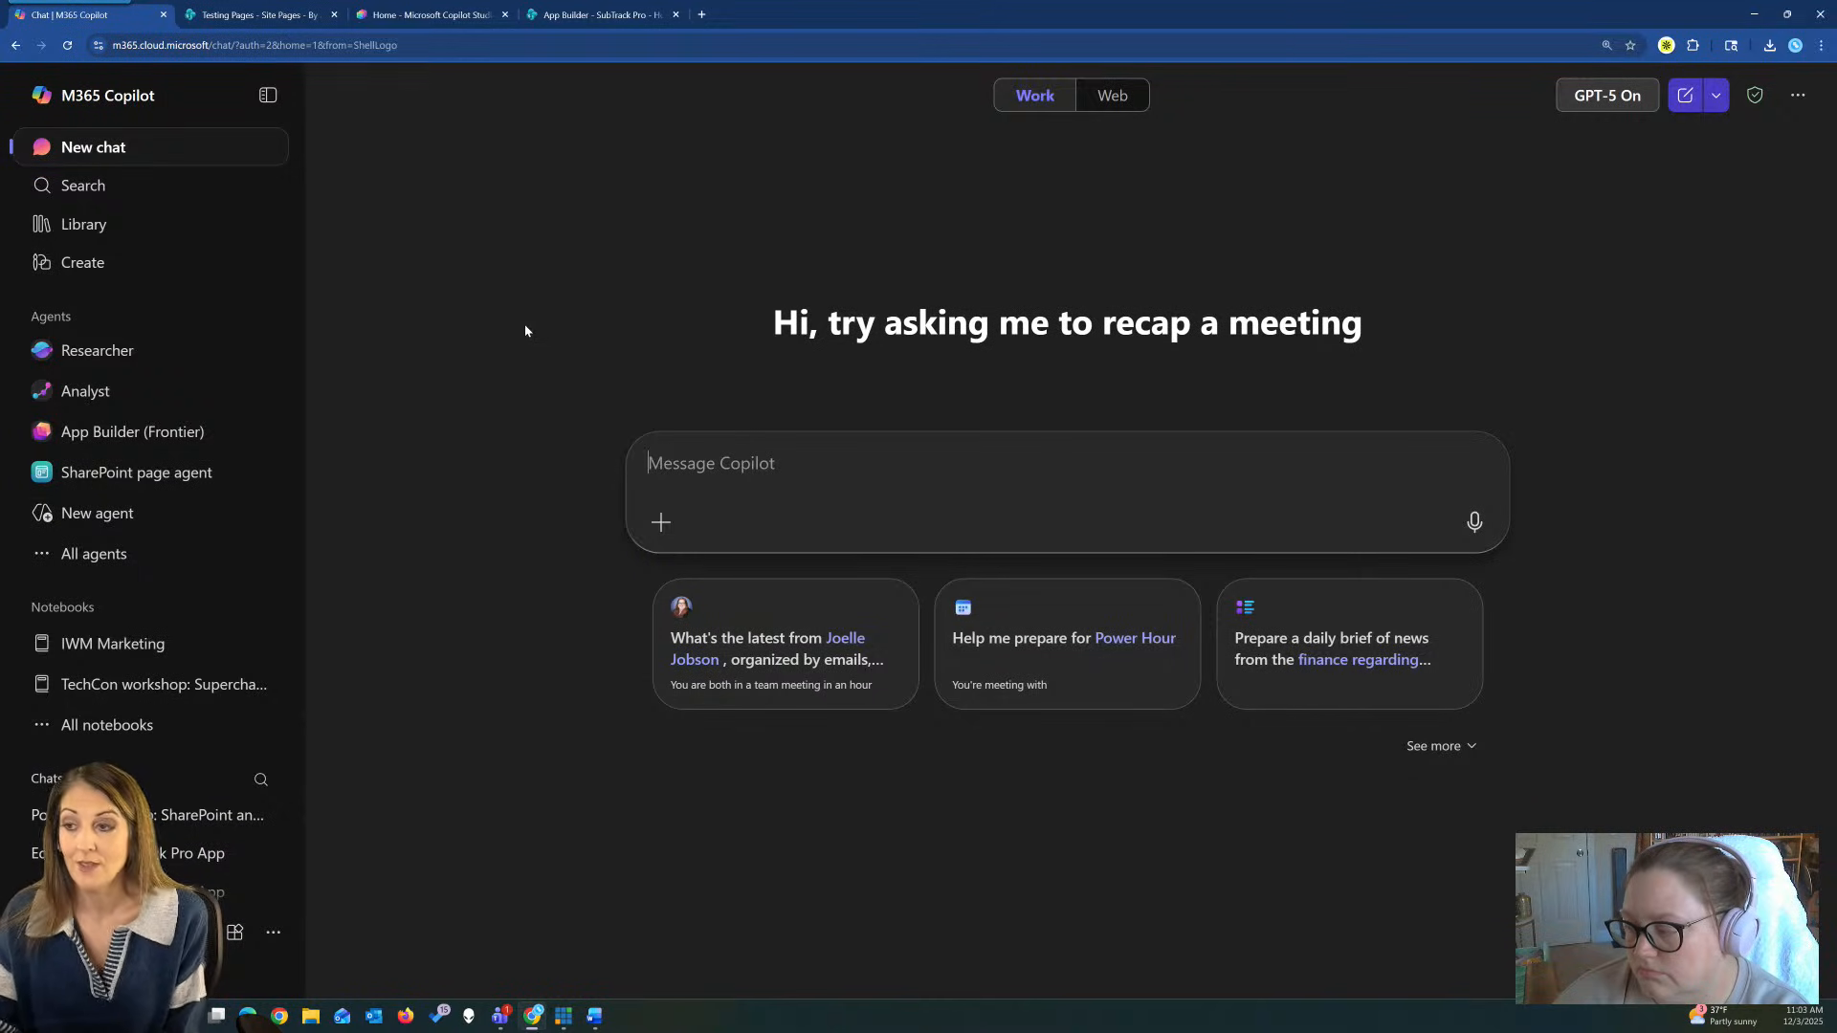
{"action": "left_click", "coordinate": [140, 480]}
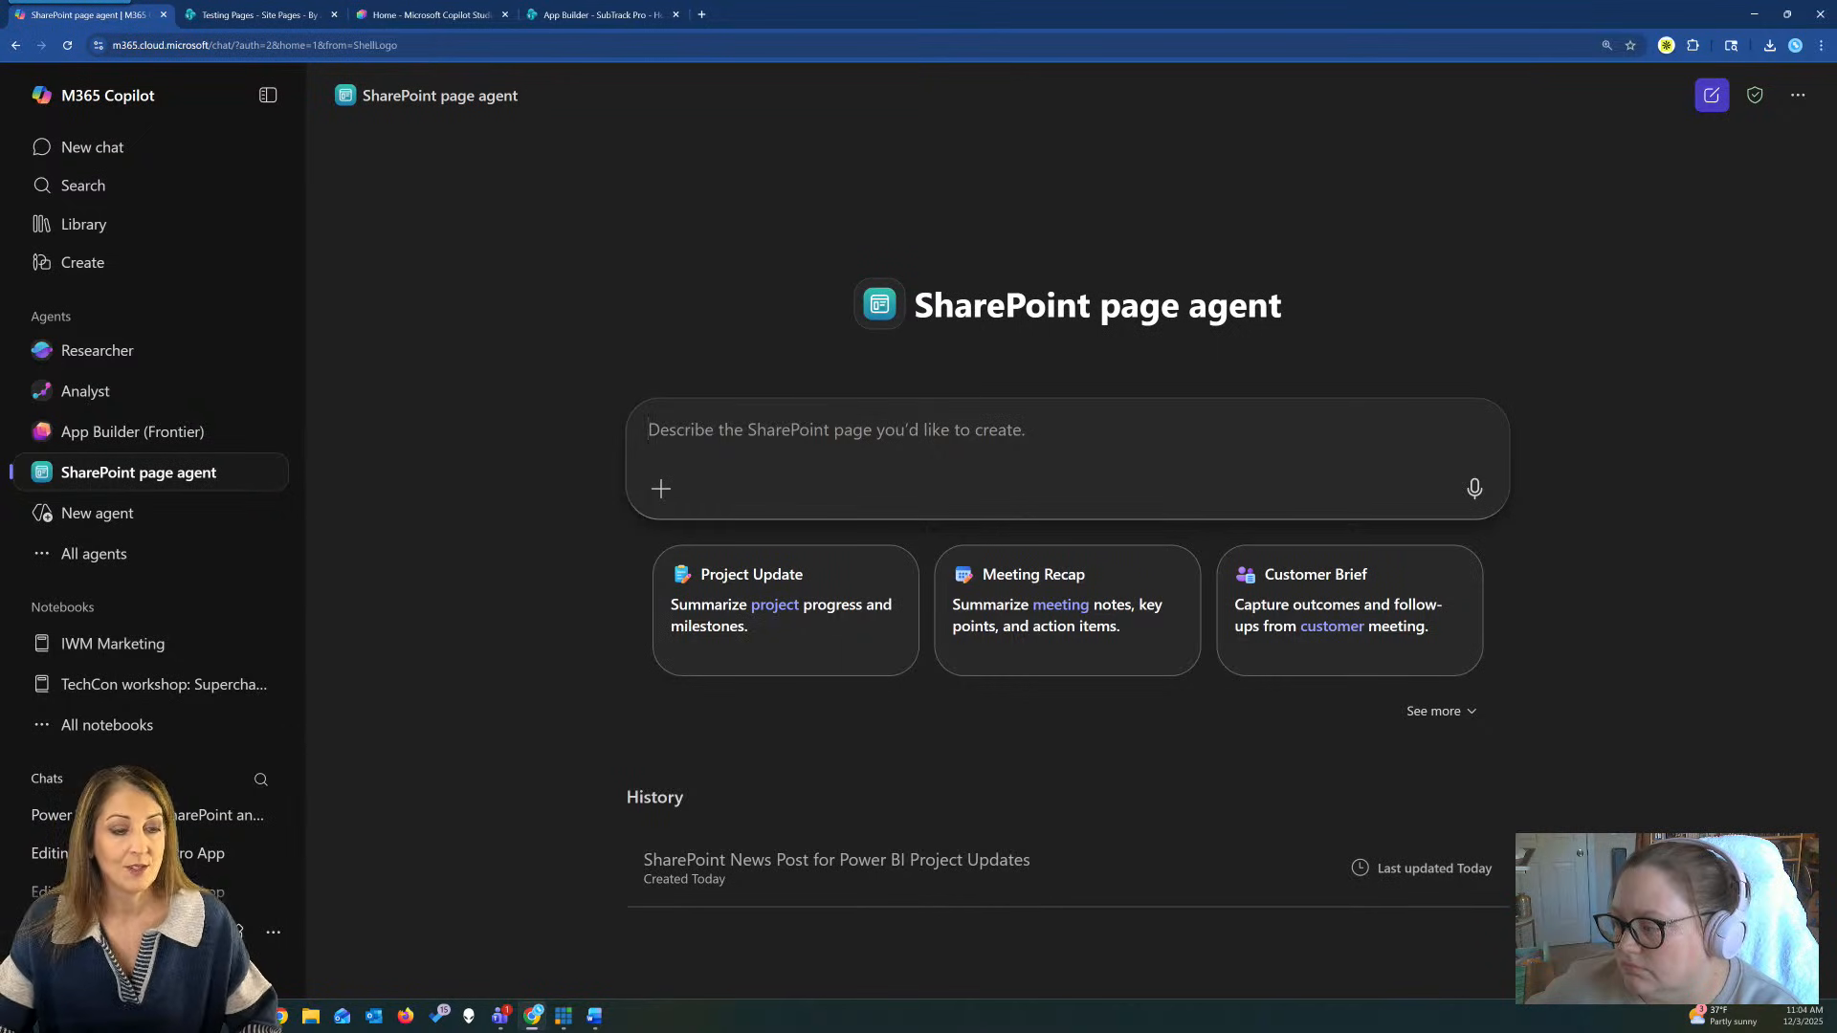
{"action": "left_click", "coordinate": [770, 427]}
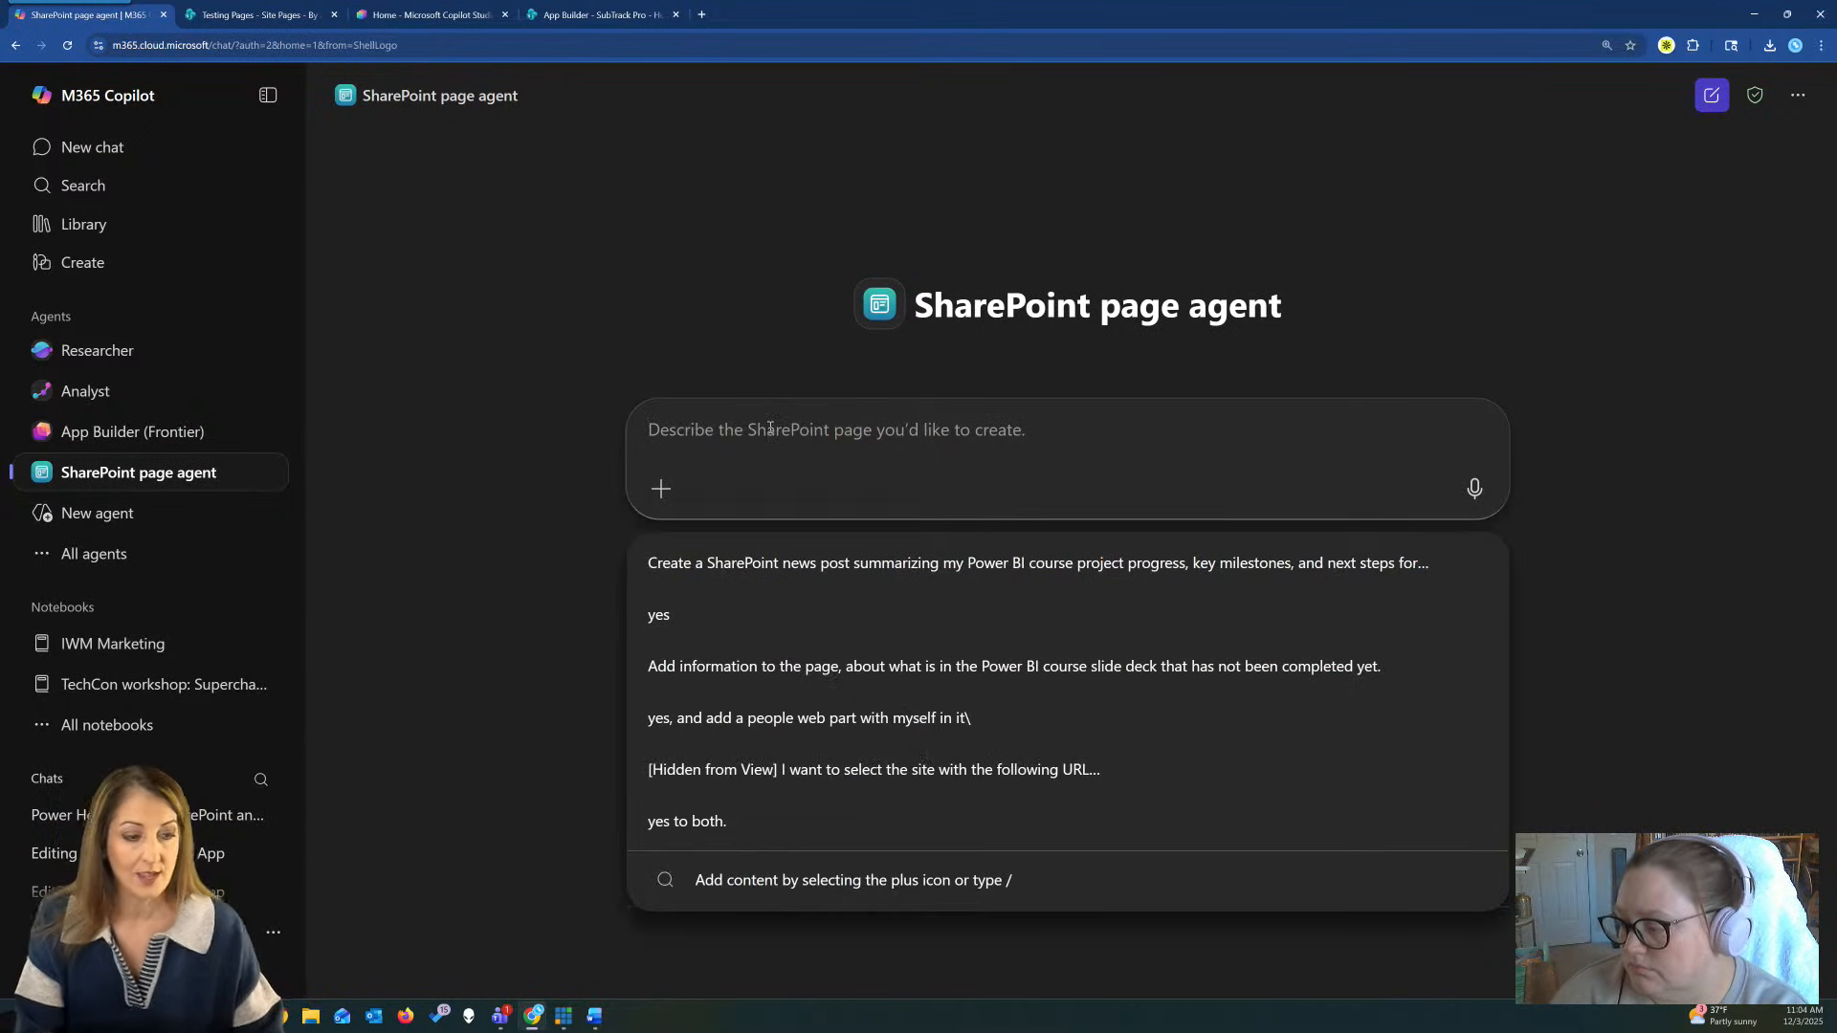
{"action": "type", "text": "Create a page that"}
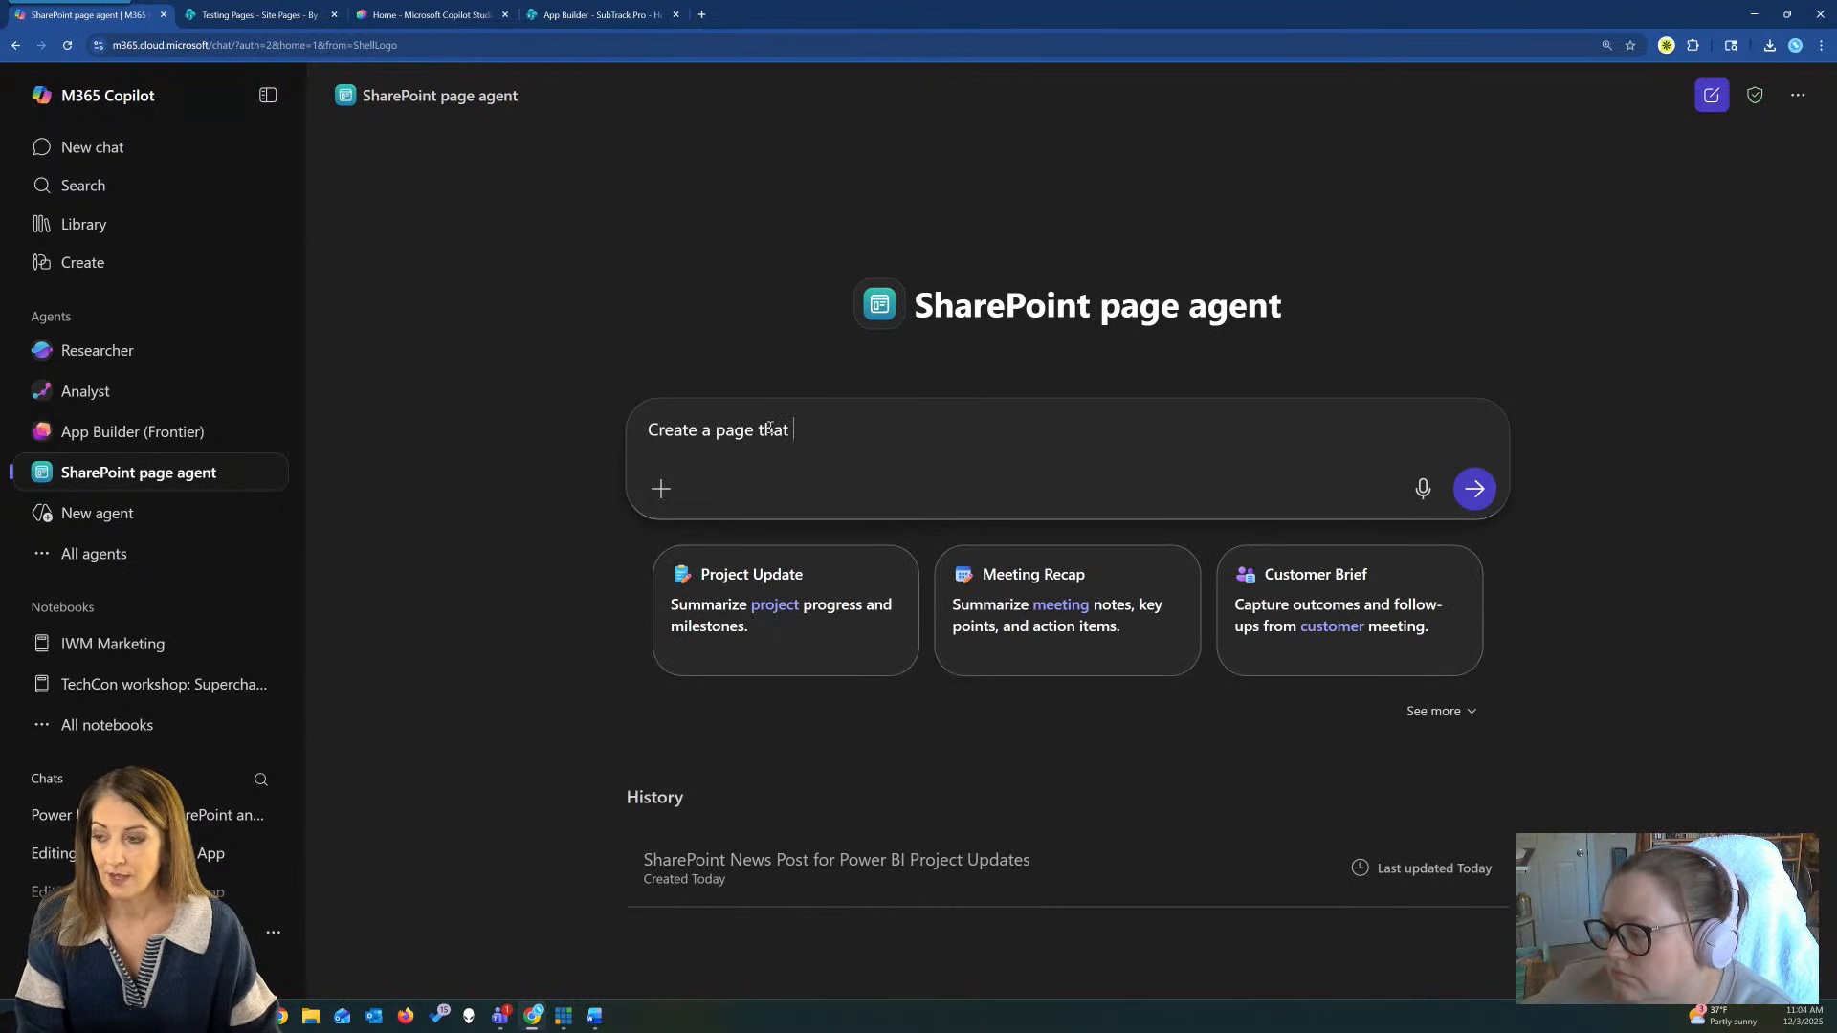
{"action": "type", "text": " s"}
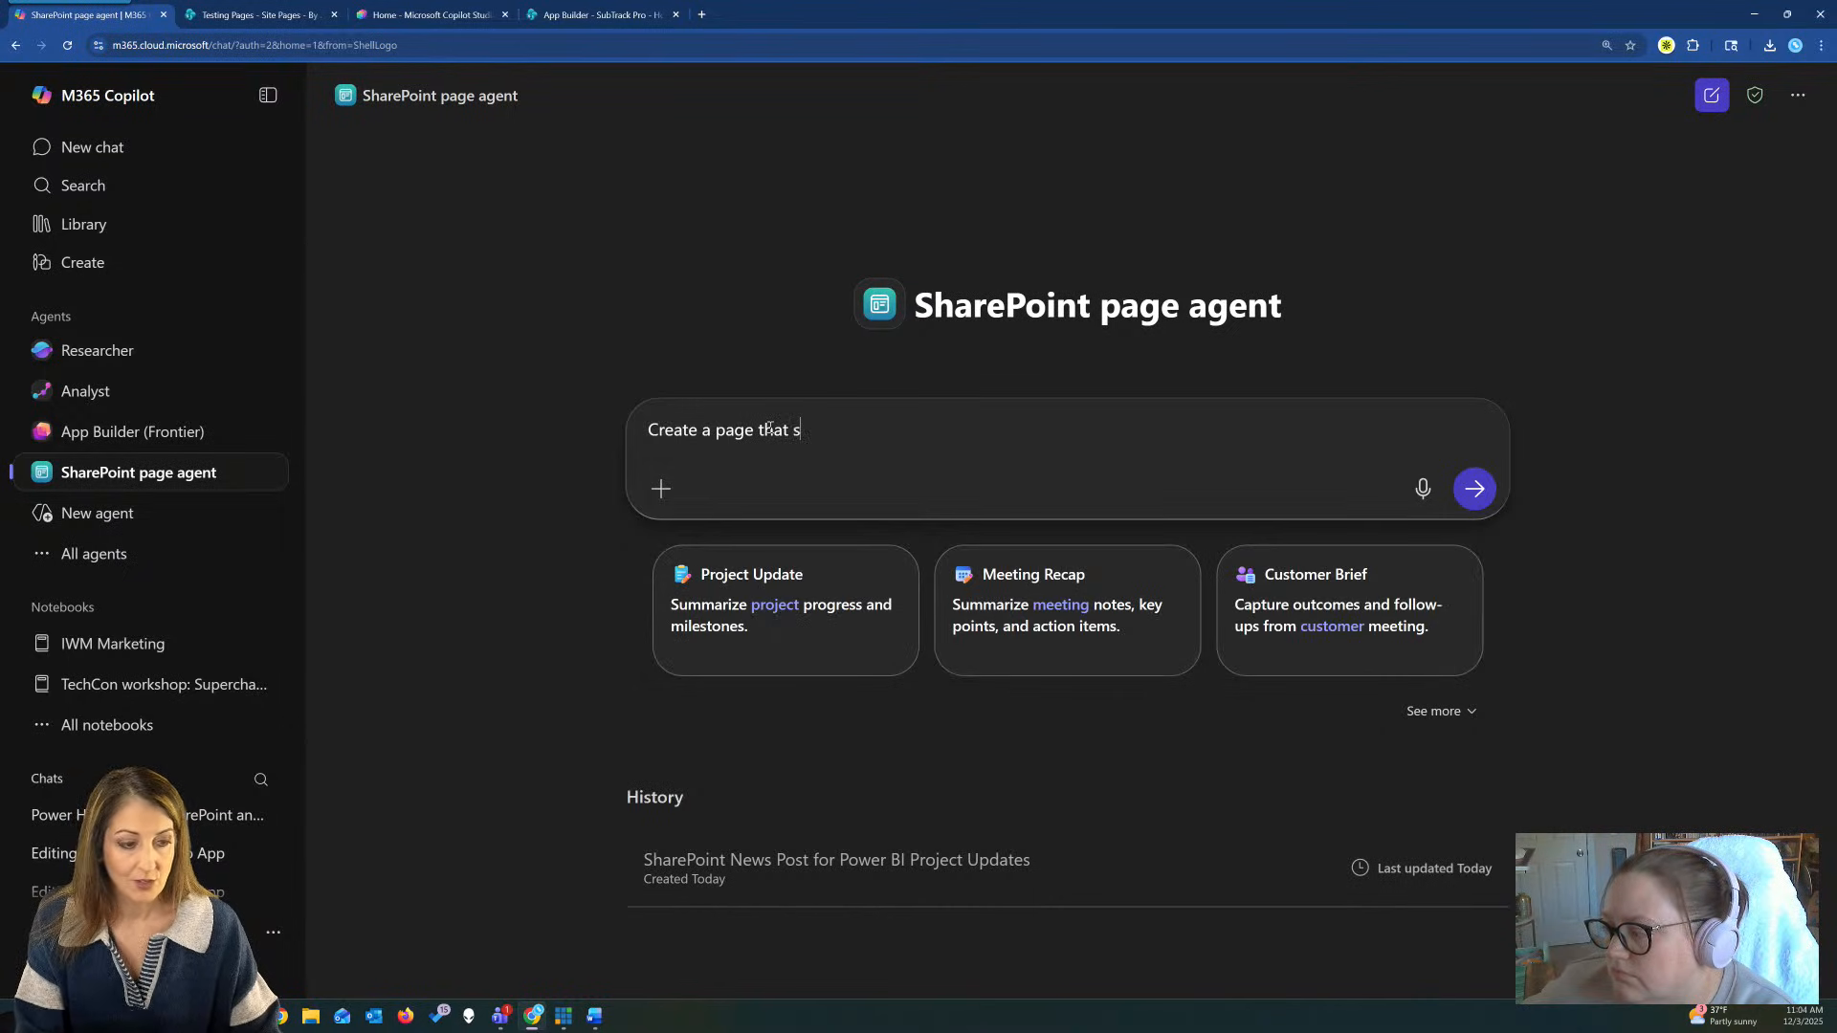
{"action": "type", "text": "hows the"}
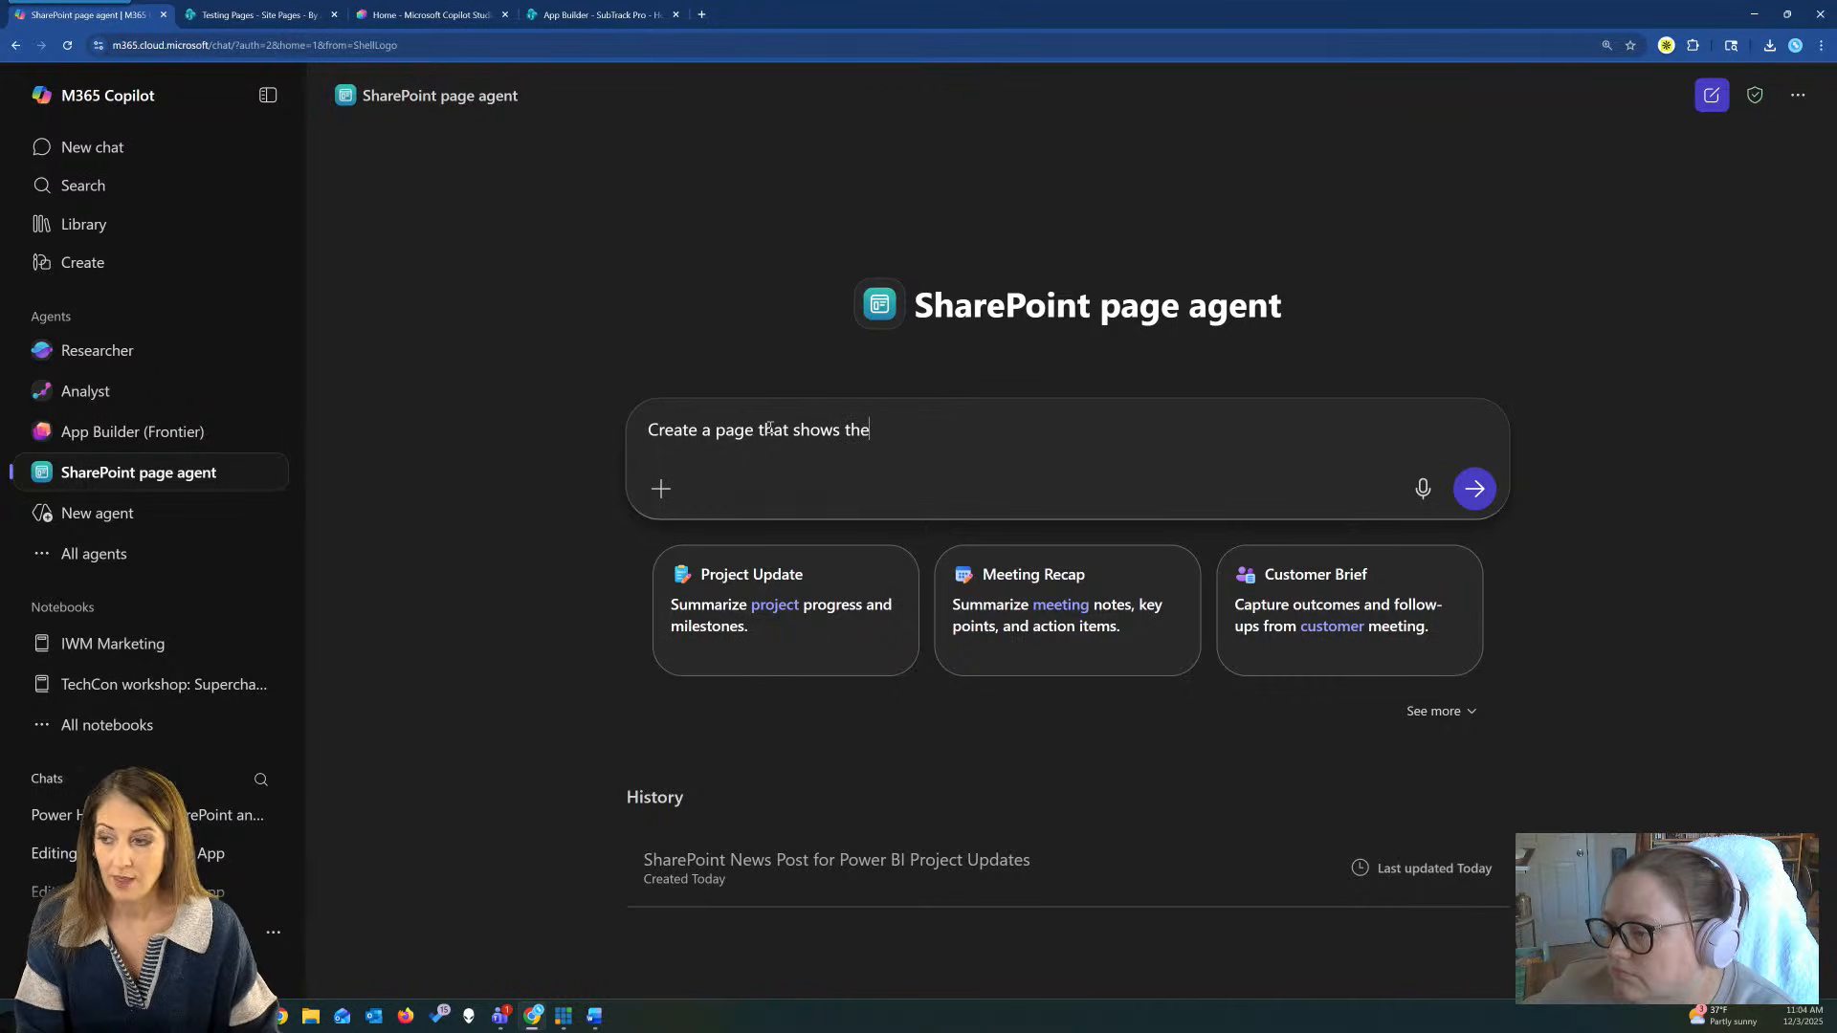
{"action": "type", "text": " progre"}
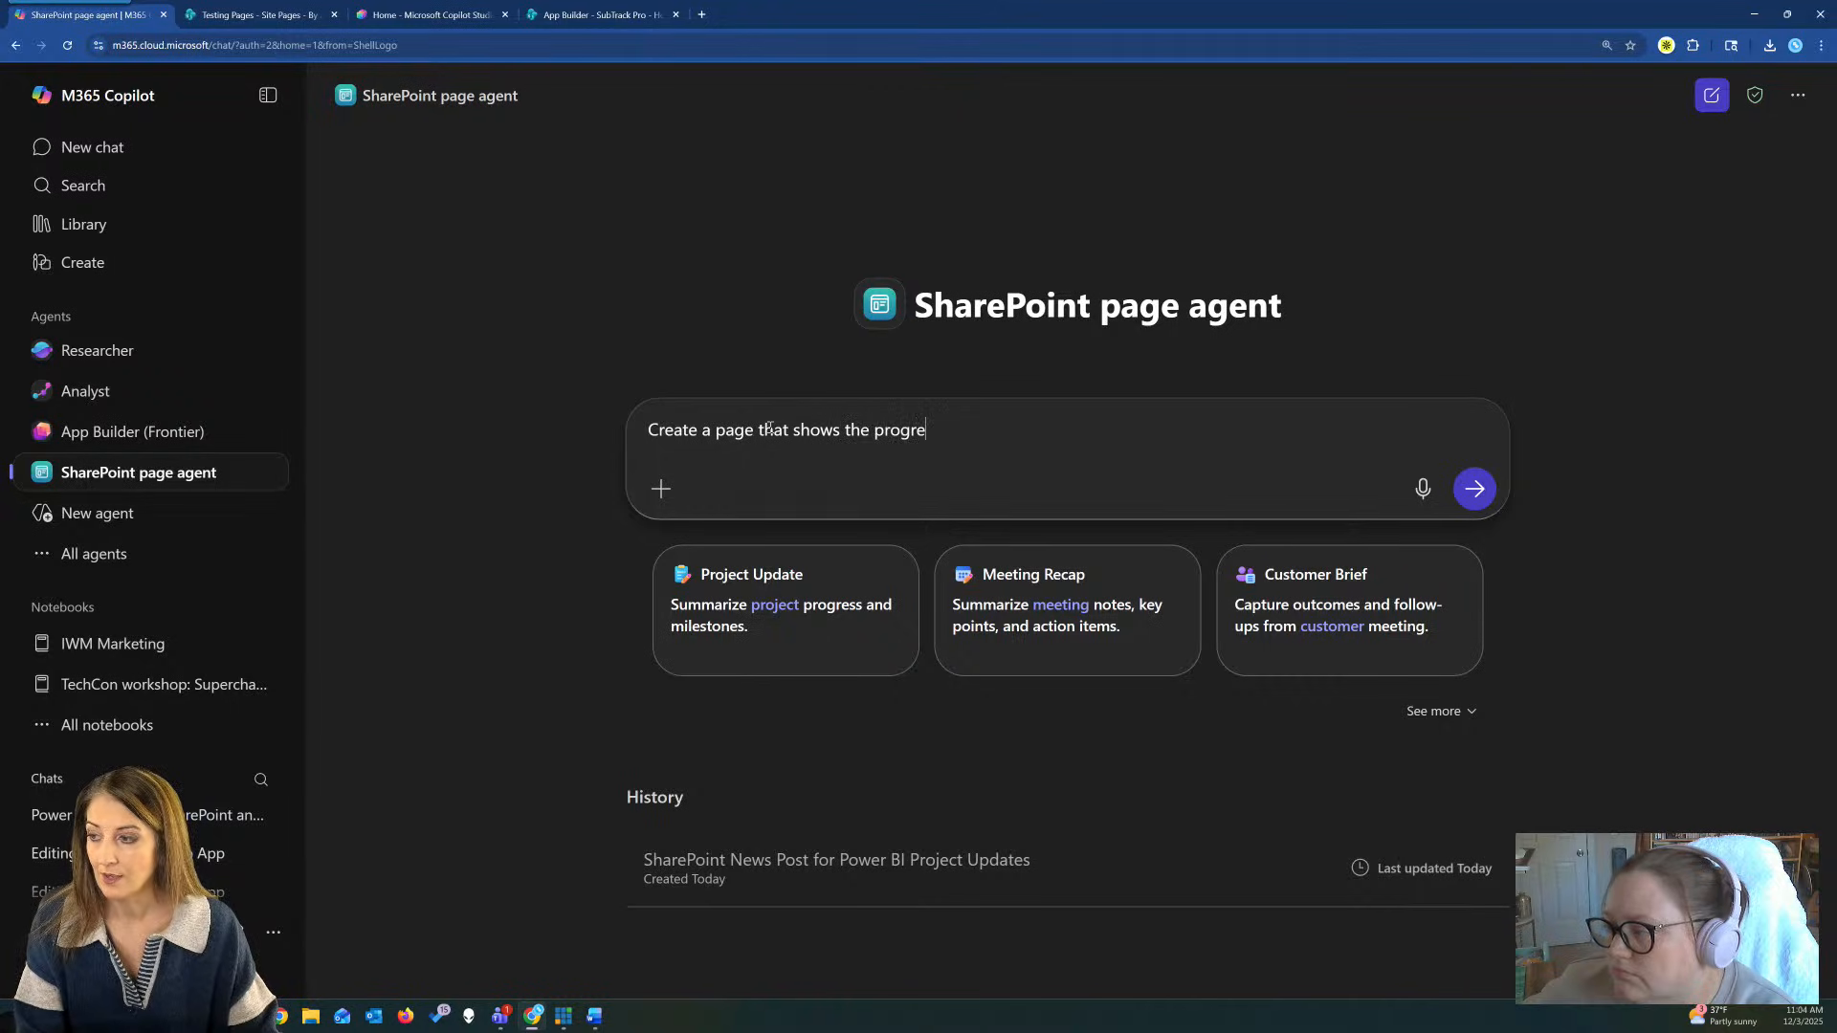
{"action": "type", "text": "ss and out"}
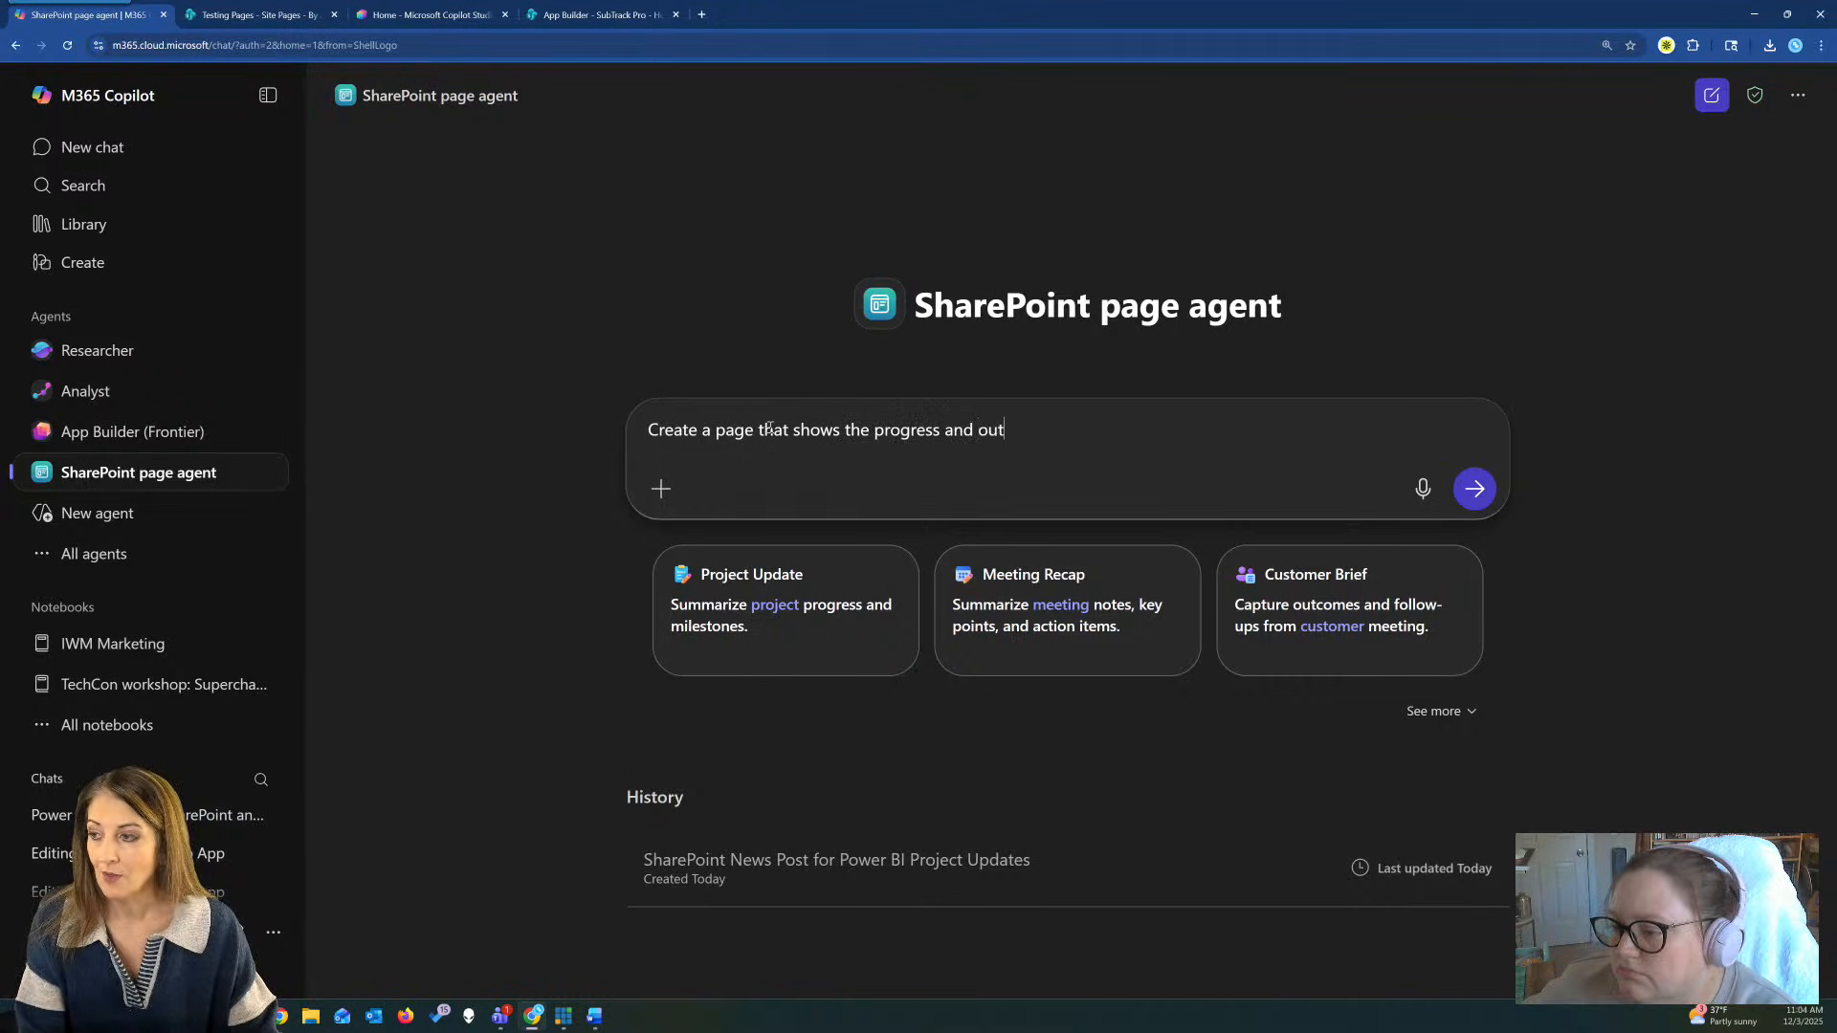
{"action": "type", "text": "line of our "}
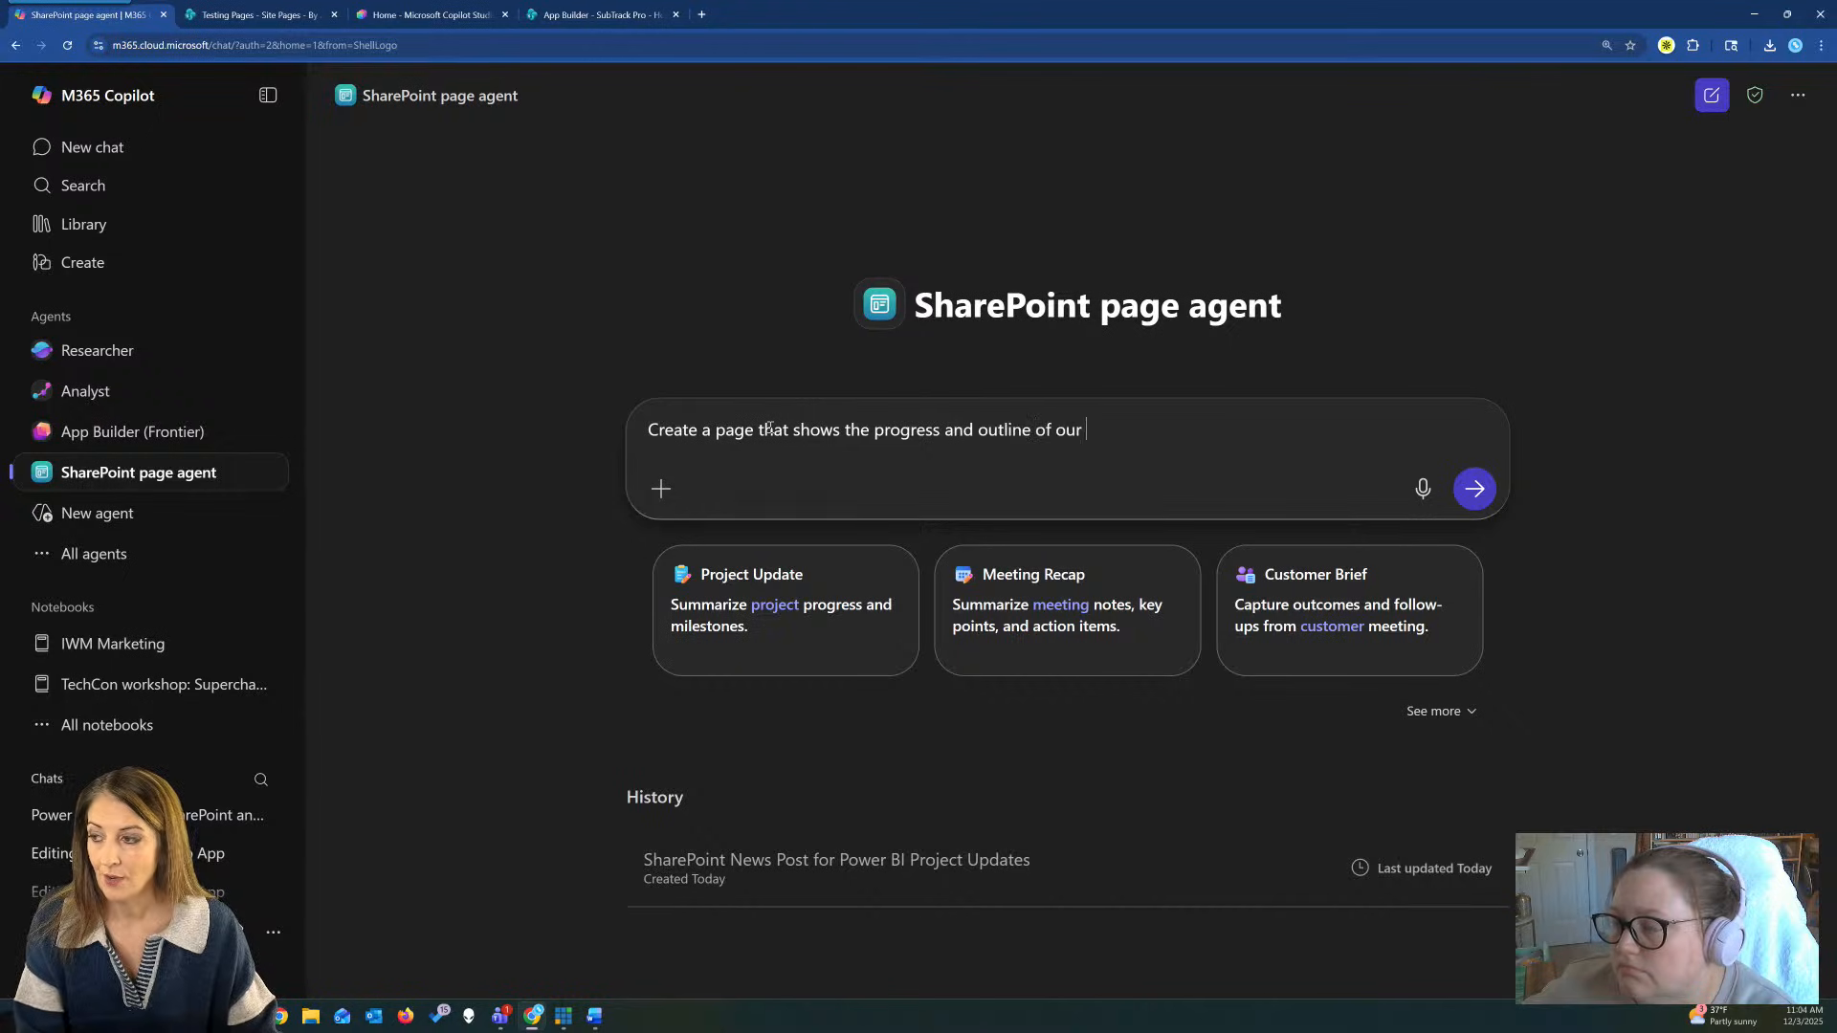
{"action": "type", "text": "new Power BI"}
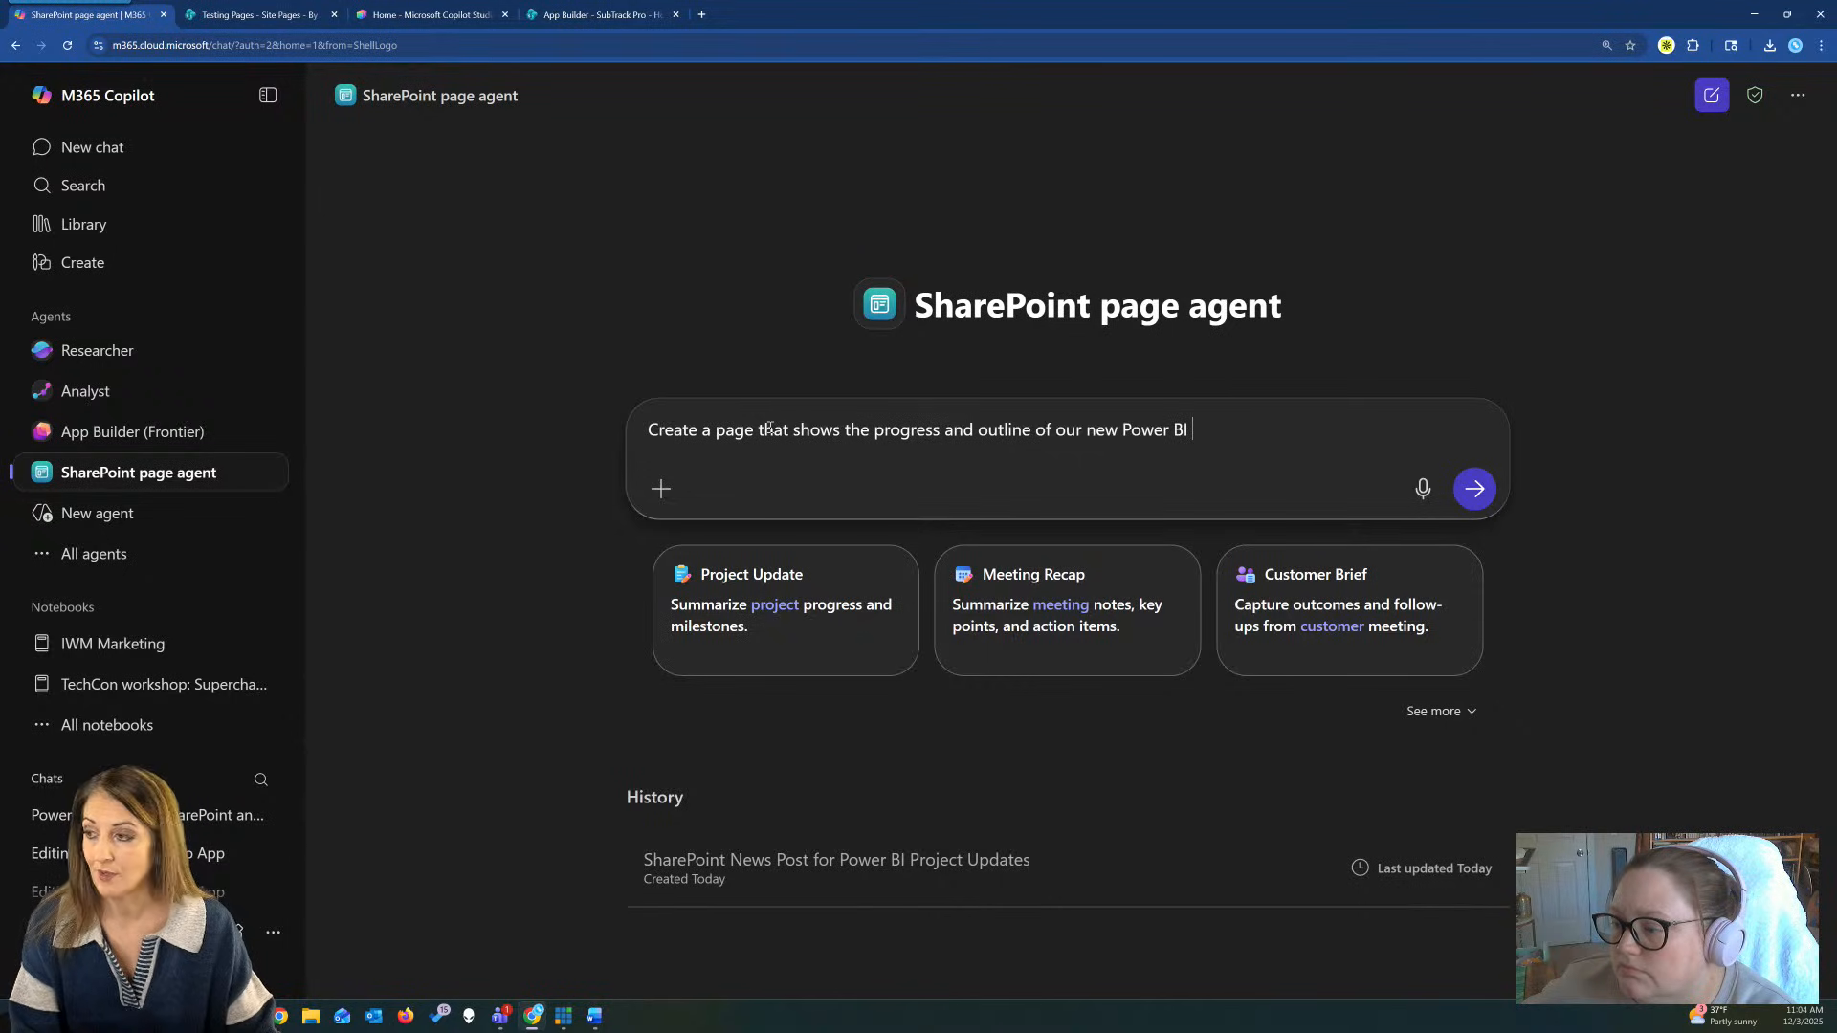
{"action": "type", "text": " cour"}
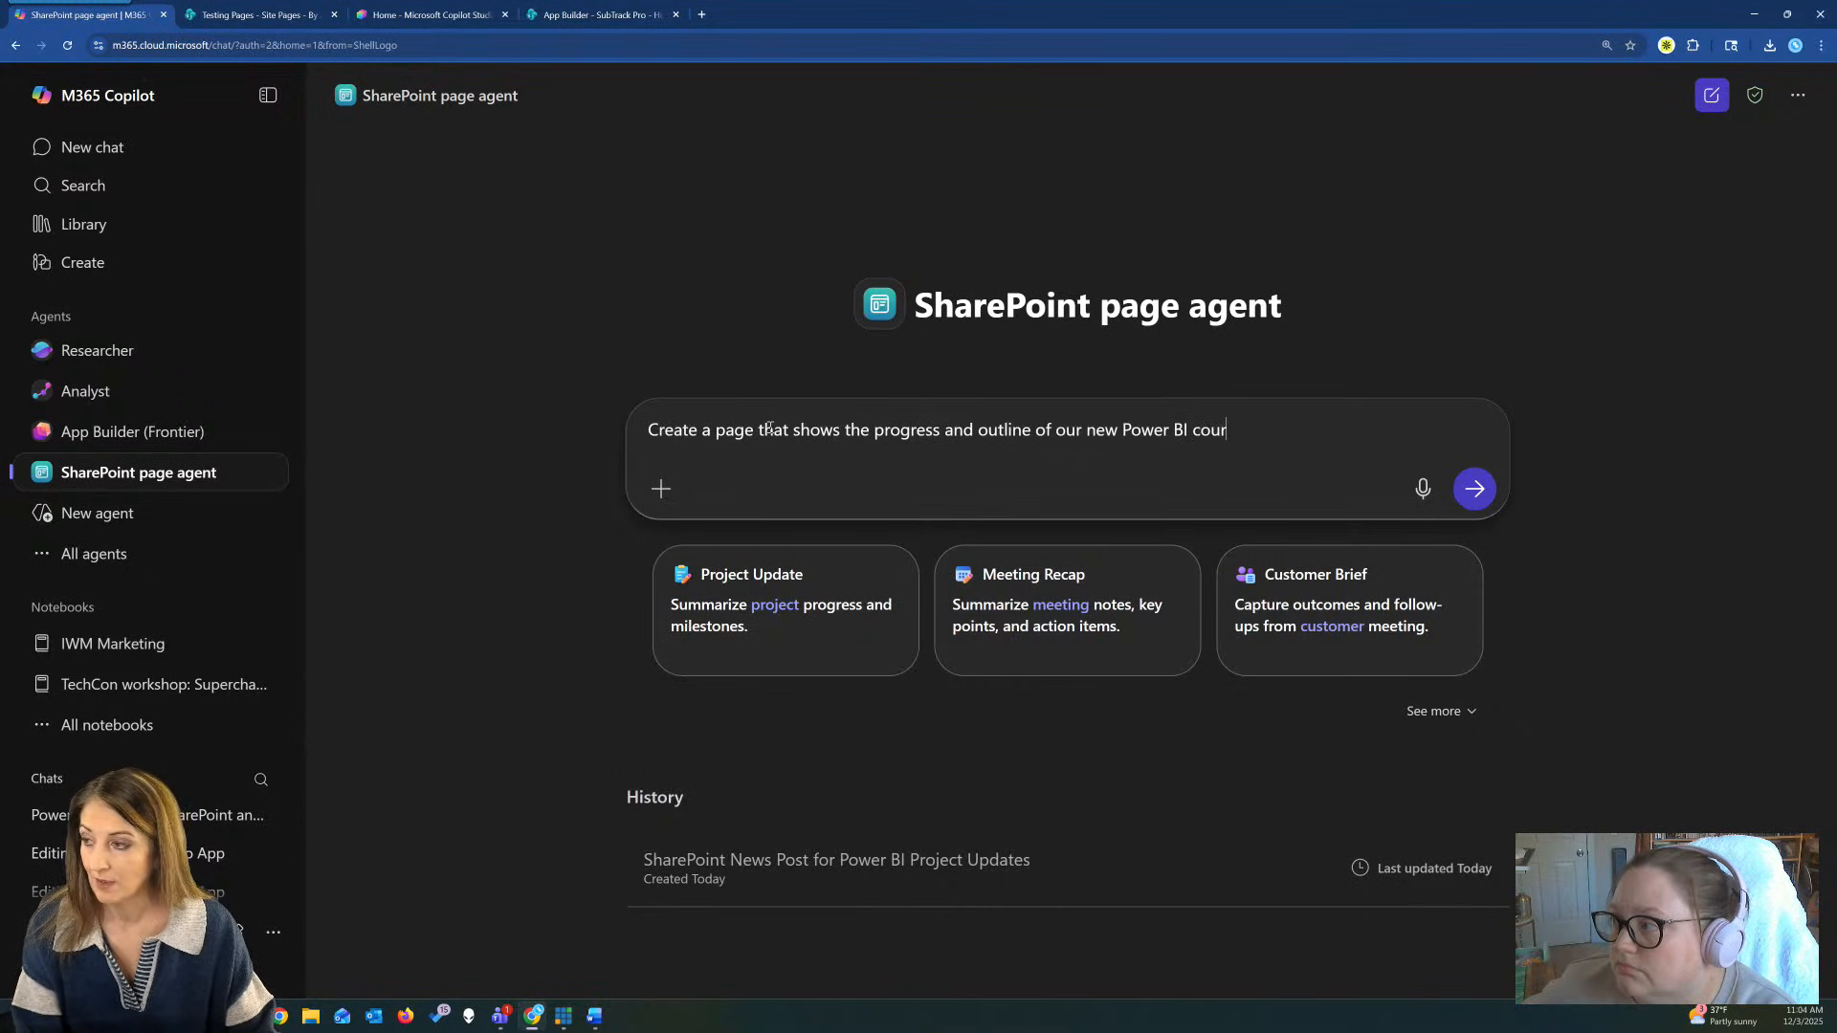
{"action": "type", "text": "se and"}
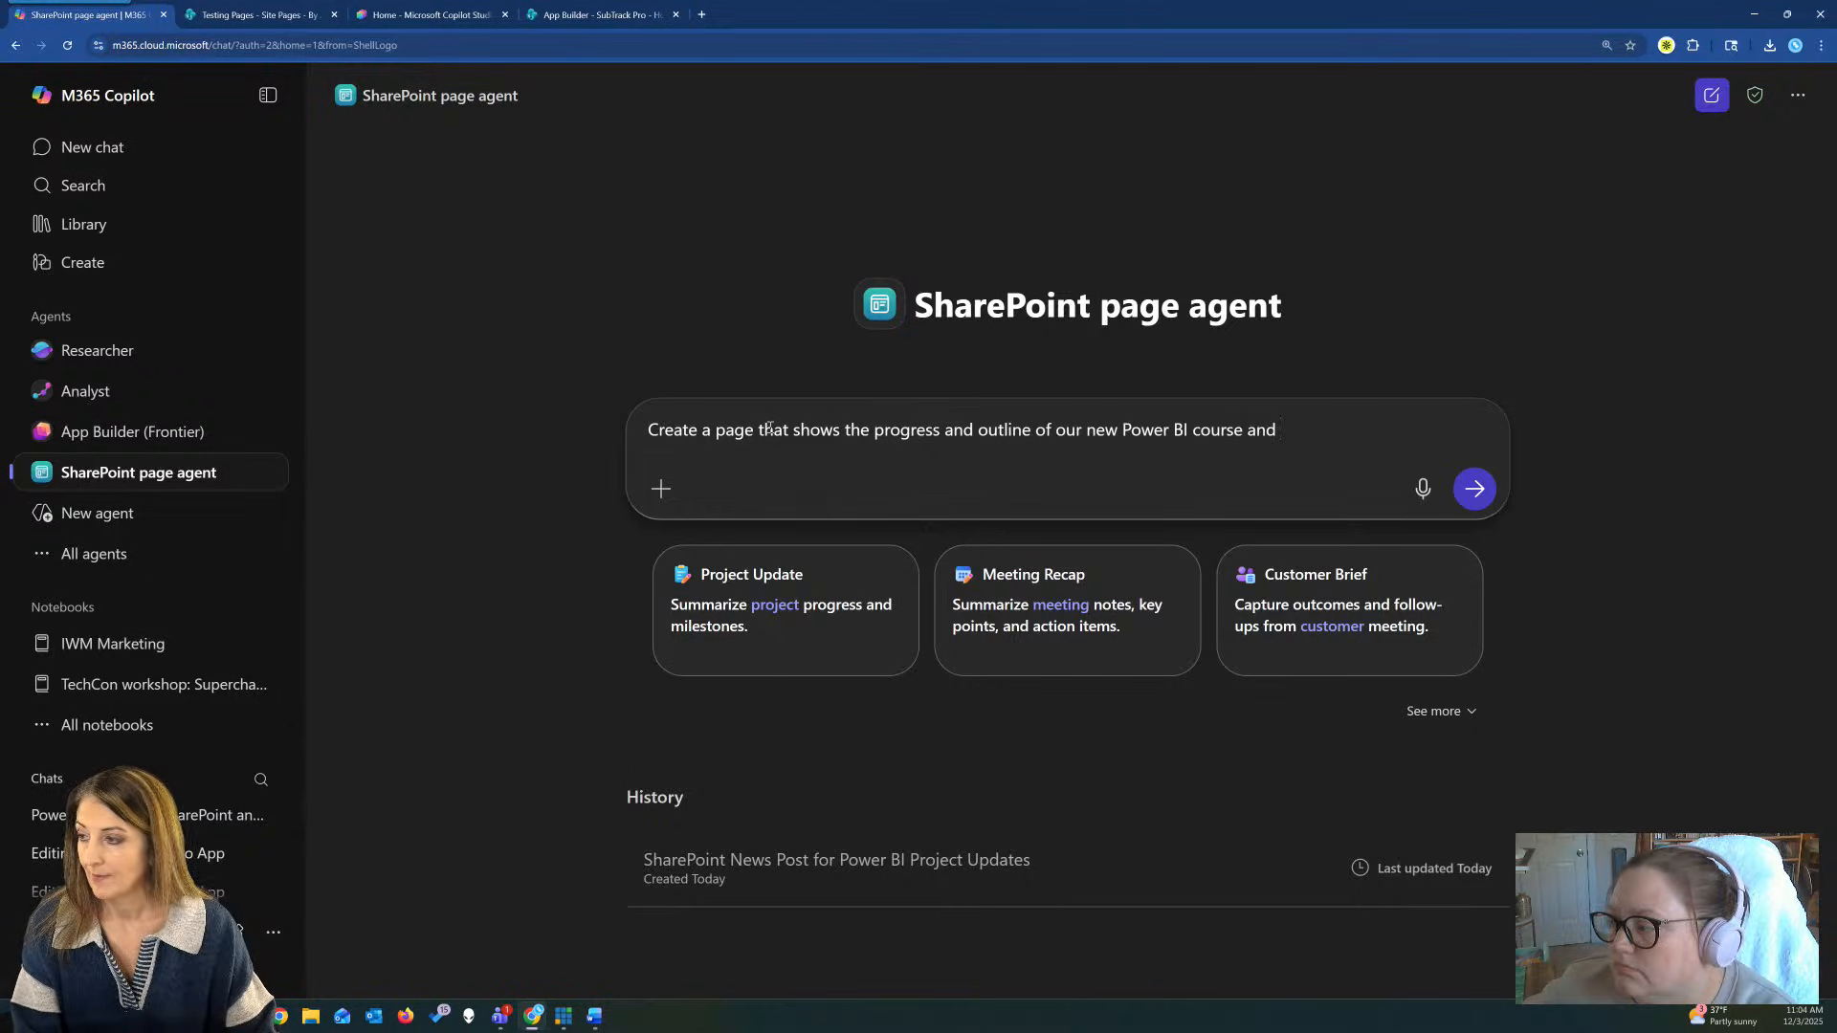
{"action": "key", "text": "BackSpace"}
{"action": "key", "text": "BackSpace"}
{"action": "key", "text": "BackSpace"}
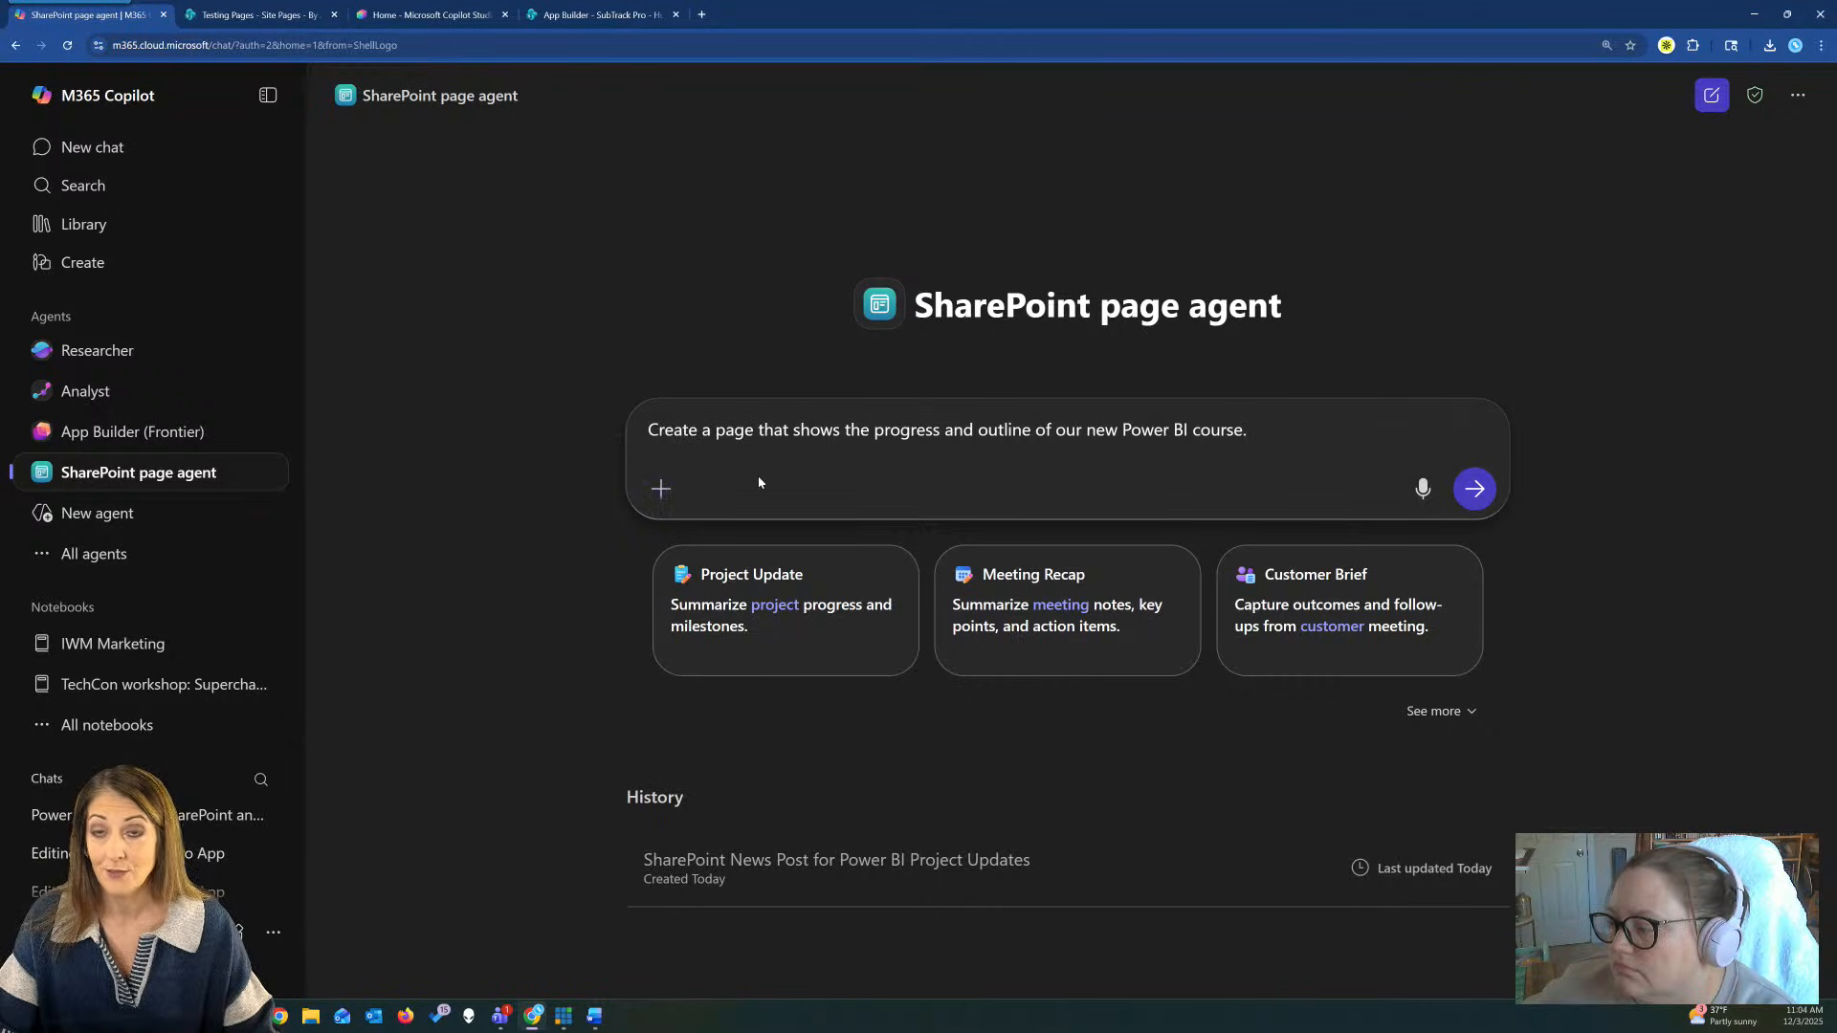
{"action": "left_click", "coordinate": [1475, 489]}
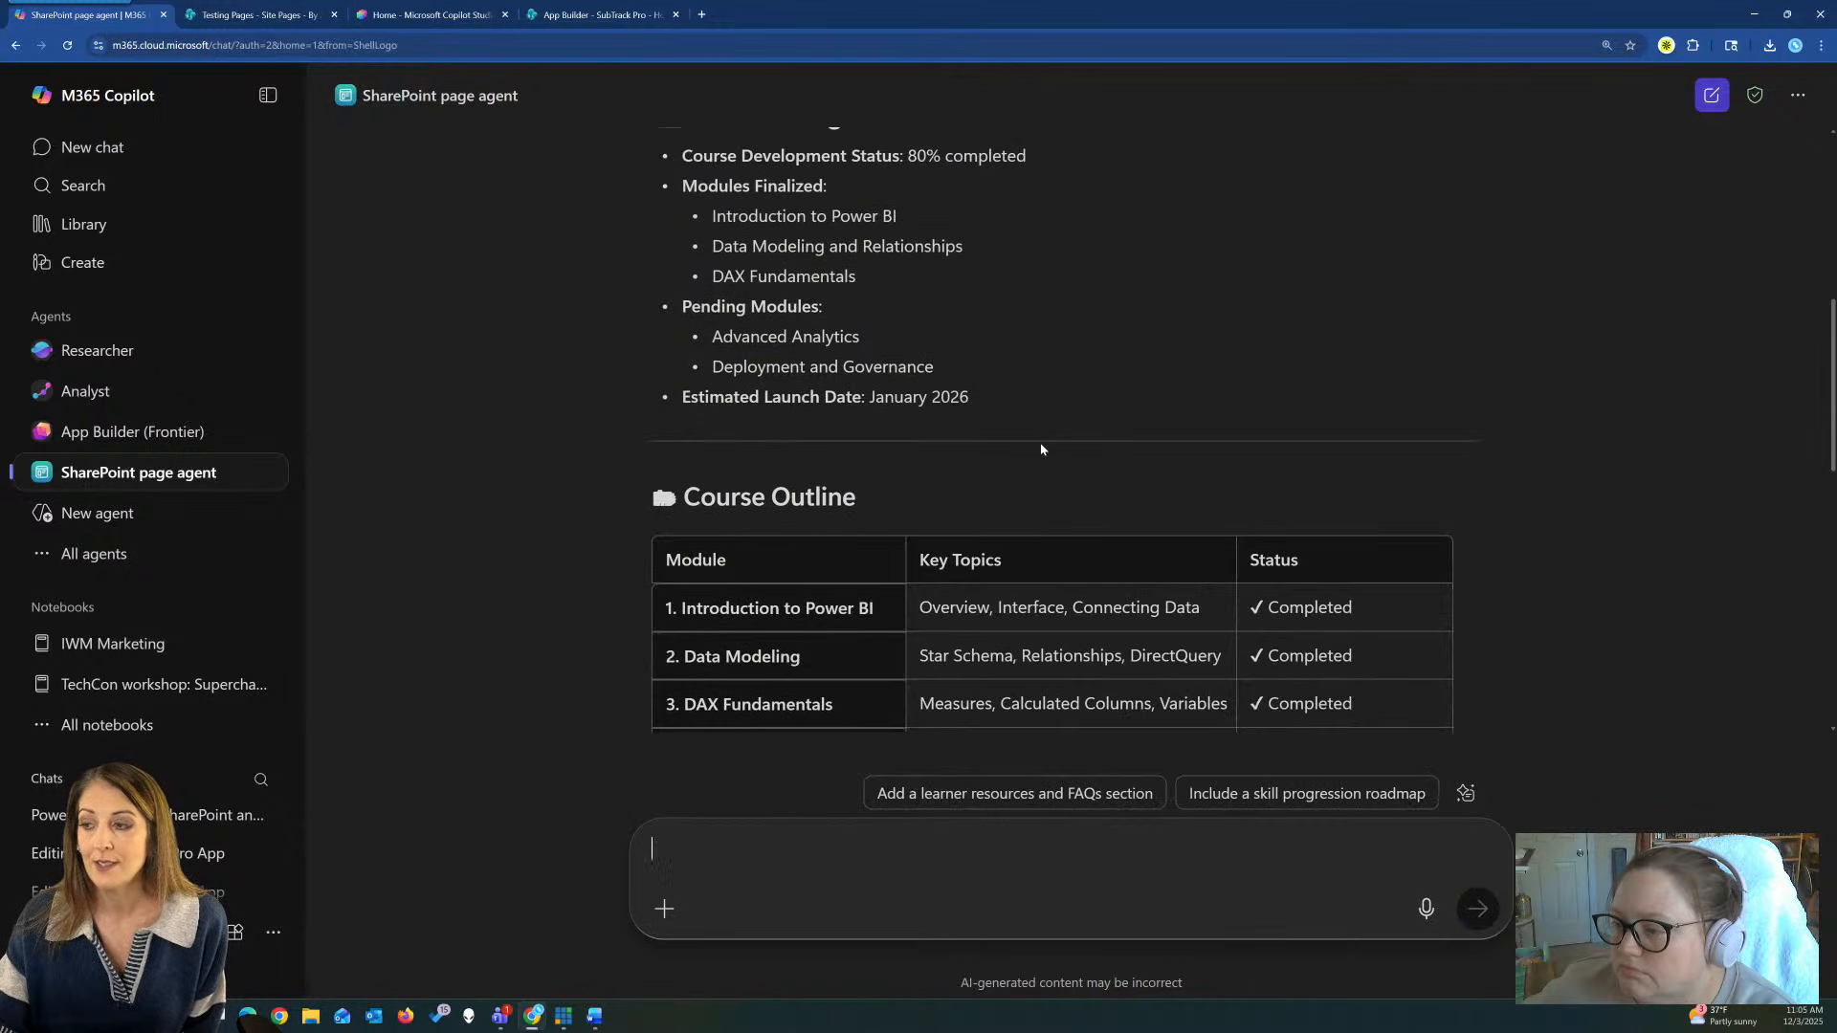
Review the drafted page's progress status, course outline, best practices, next steps and source list.
{"action": "scroll", "coordinate": [1041, 447], "scroll_direction": "up", "scroll_amount": 1}
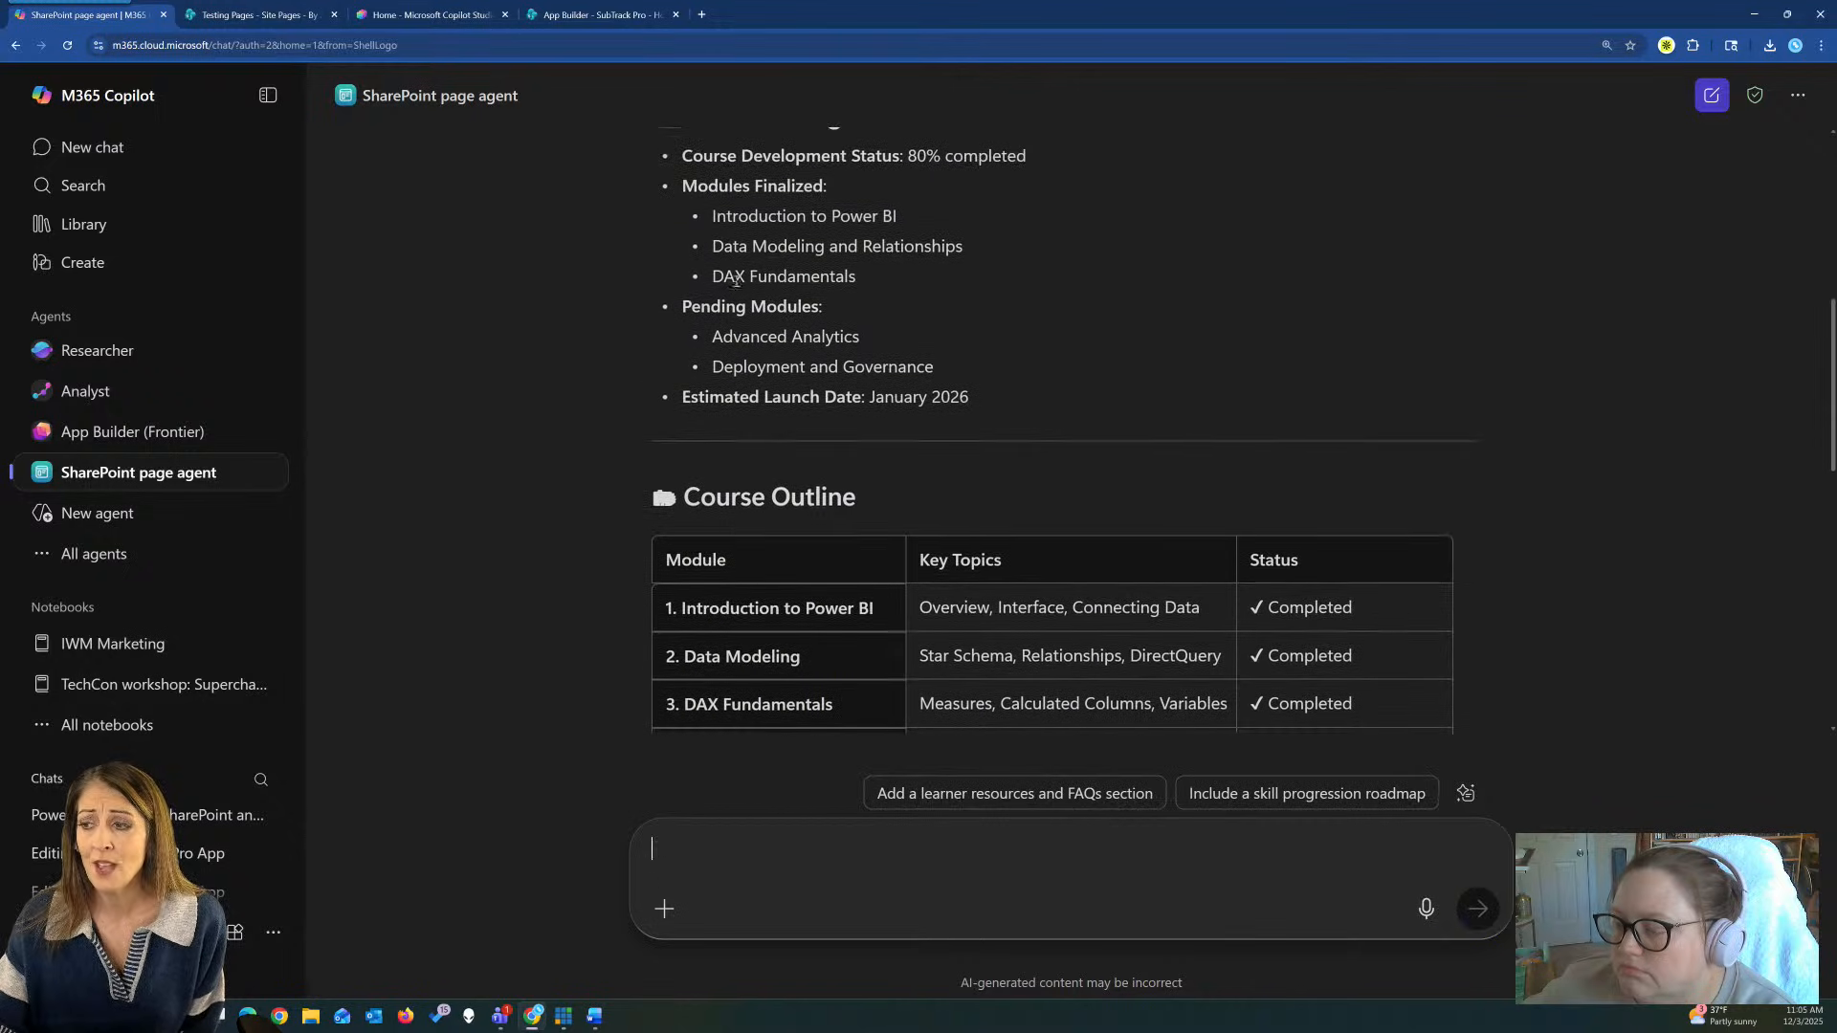
{"action": "left_click_drag", "start_coordinate": [713, 276], "coordinate": [842, 269]}
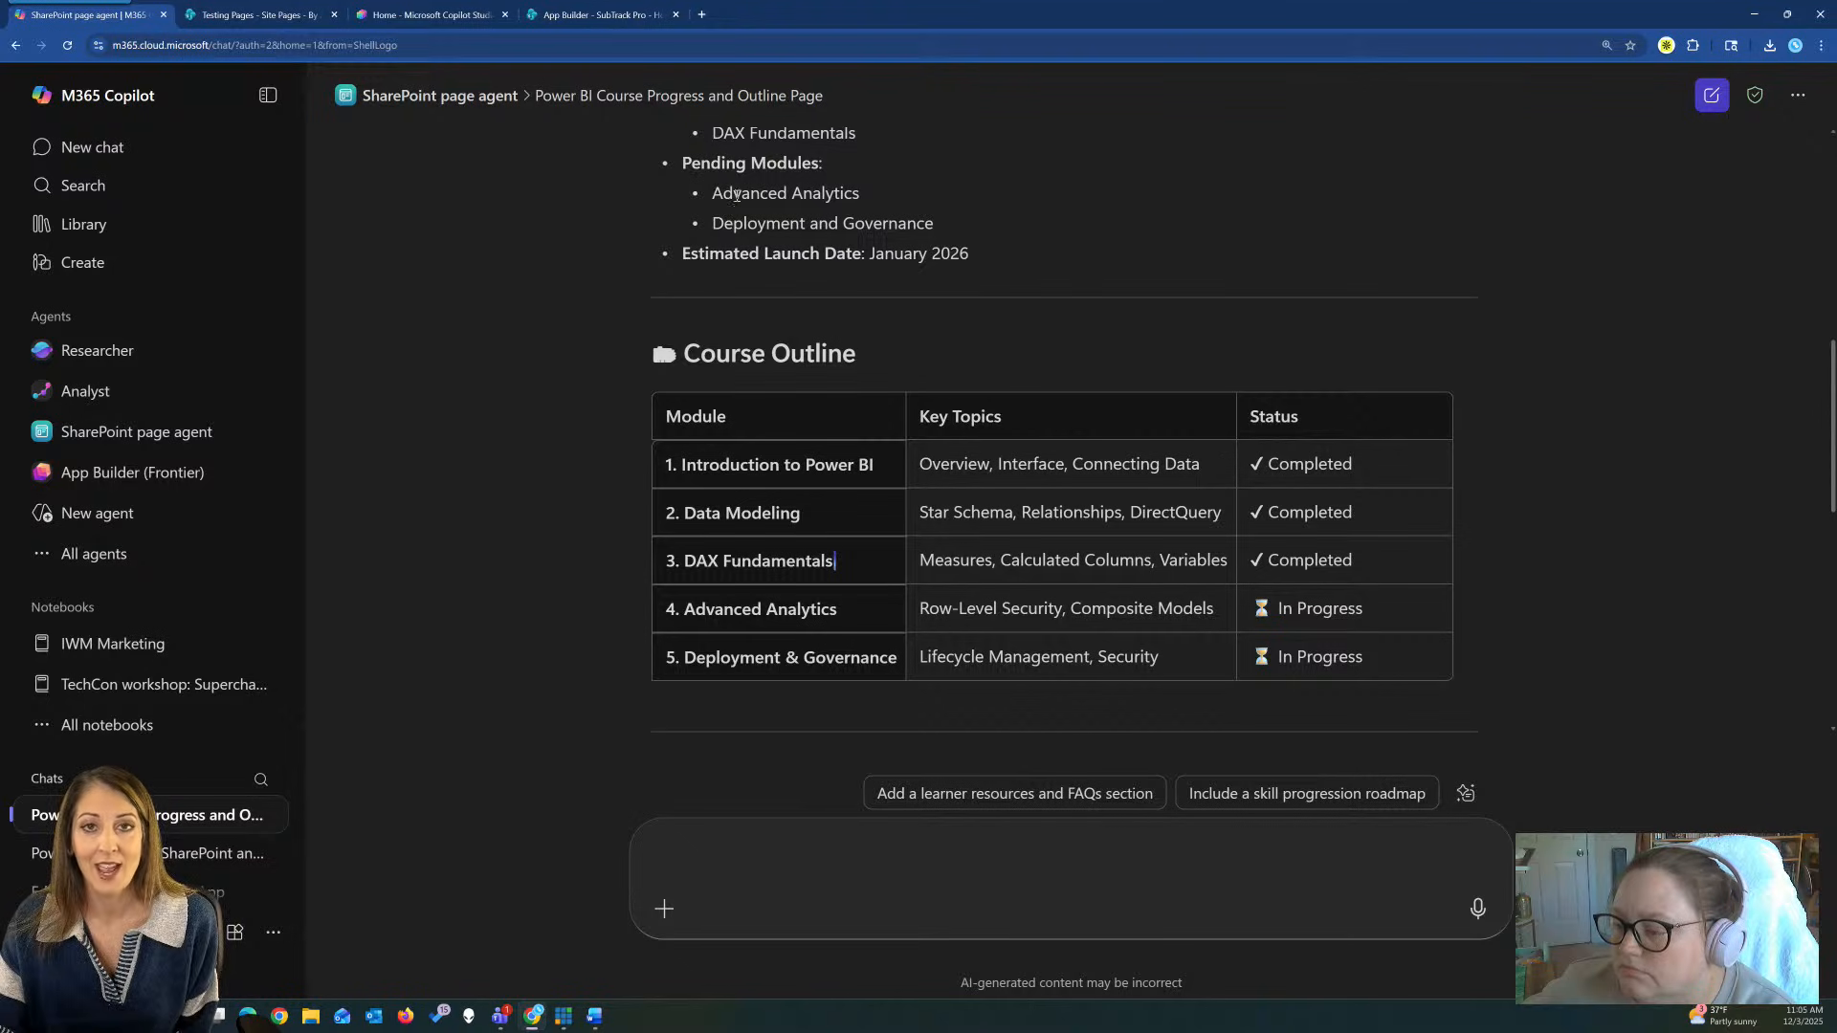
{"action": "scroll", "coordinate": [760, 313], "scroll_direction": "down", "scroll_amount": 3}
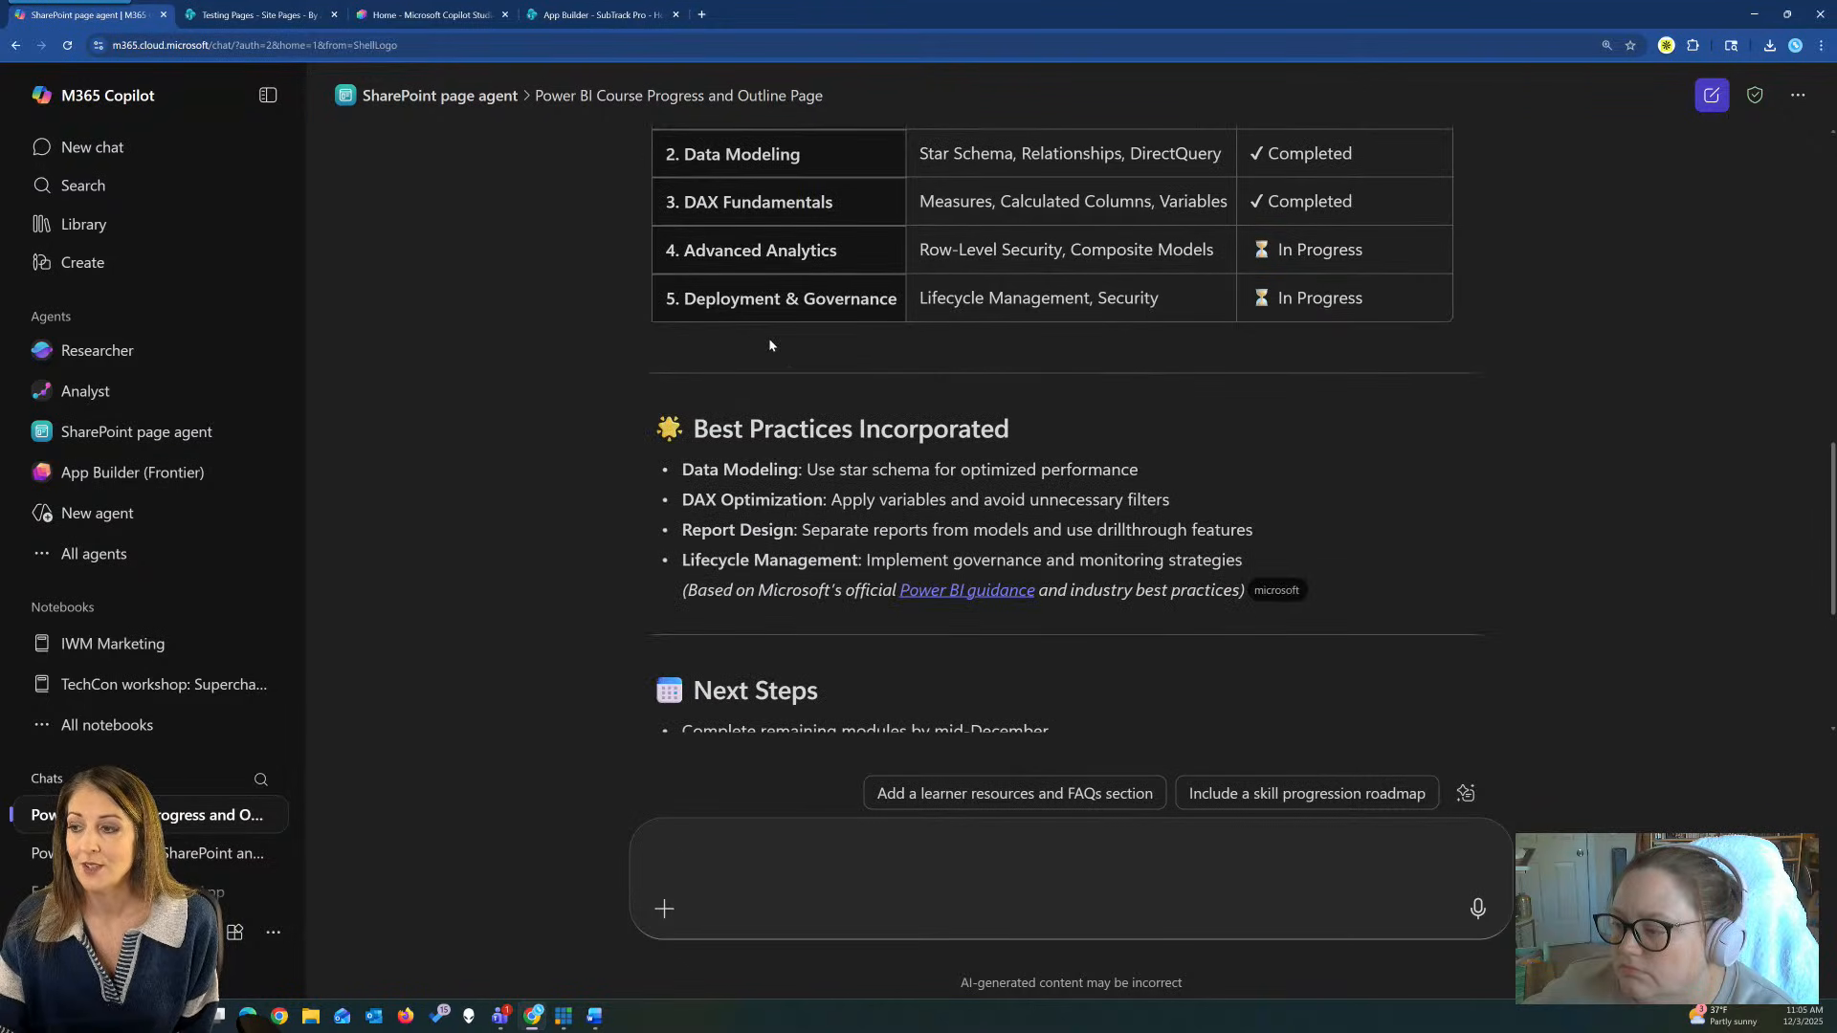
{"action": "scroll", "coordinate": [772, 344], "scroll_direction": "down", "scroll_amount": 2}
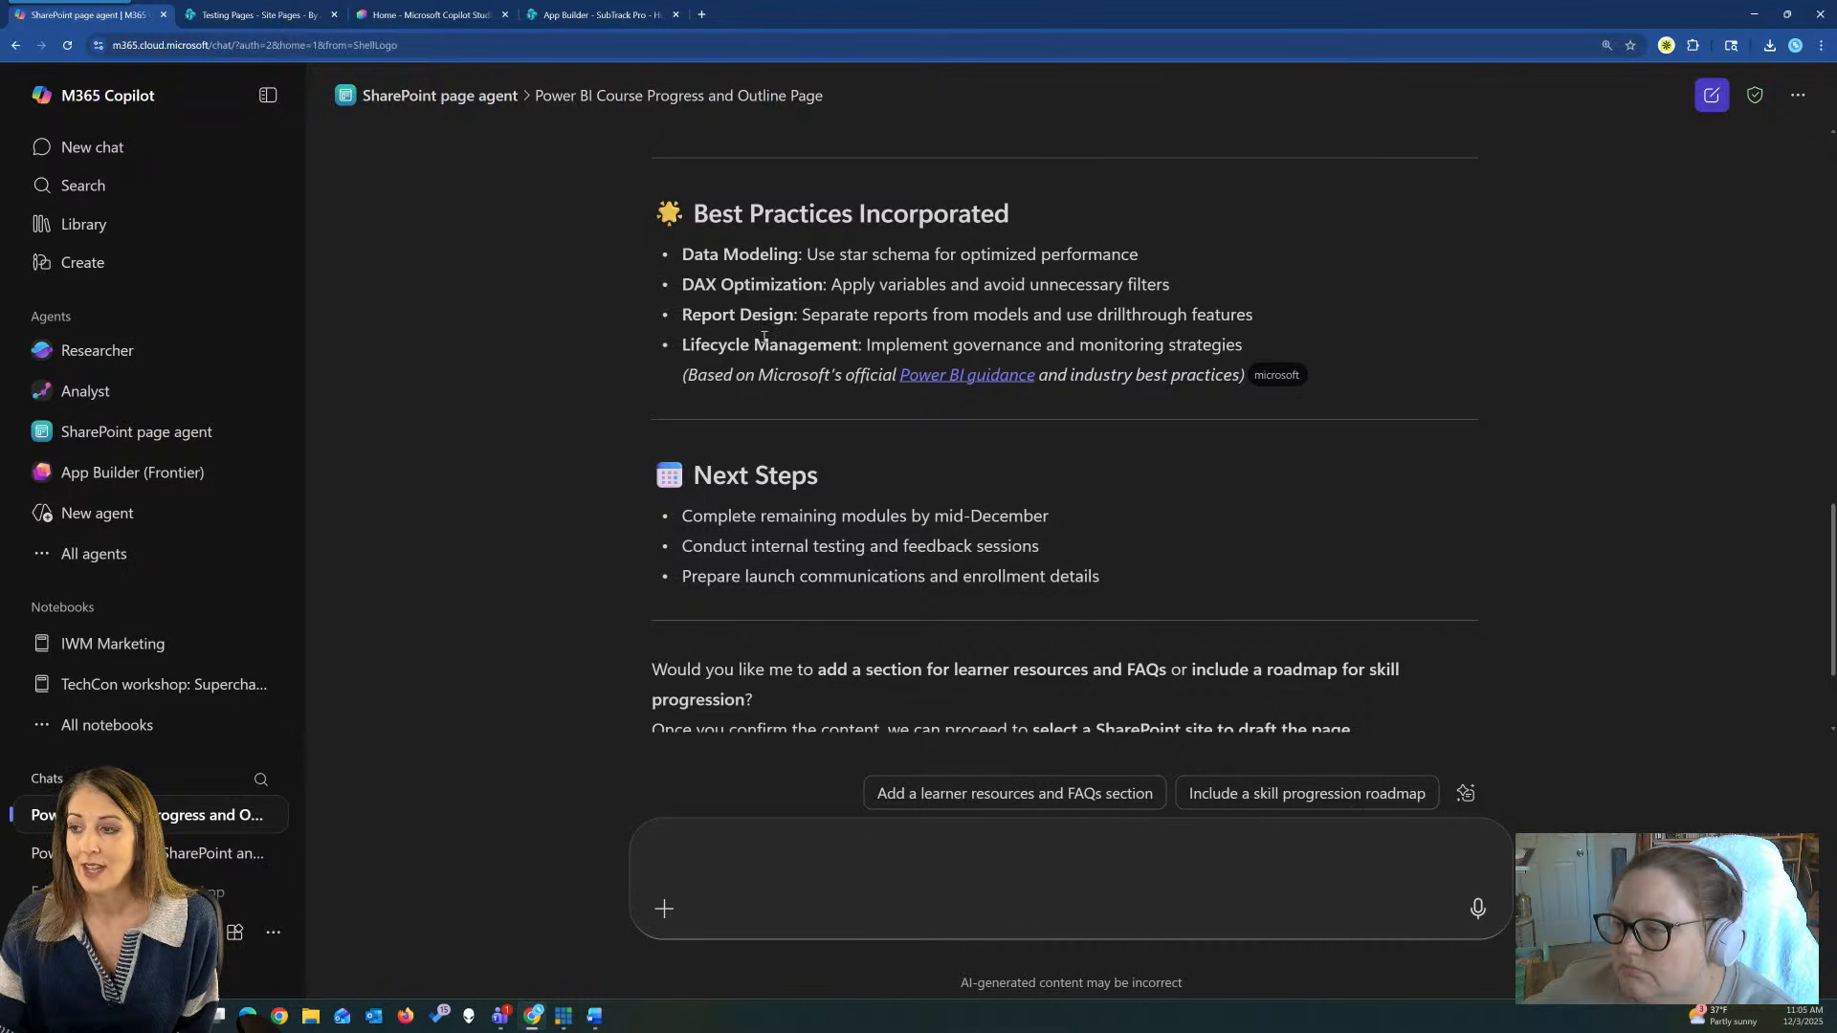
{"action": "scroll", "coordinate": [766, 337], "scroll_direction": "down", "scroll_amount": 2}
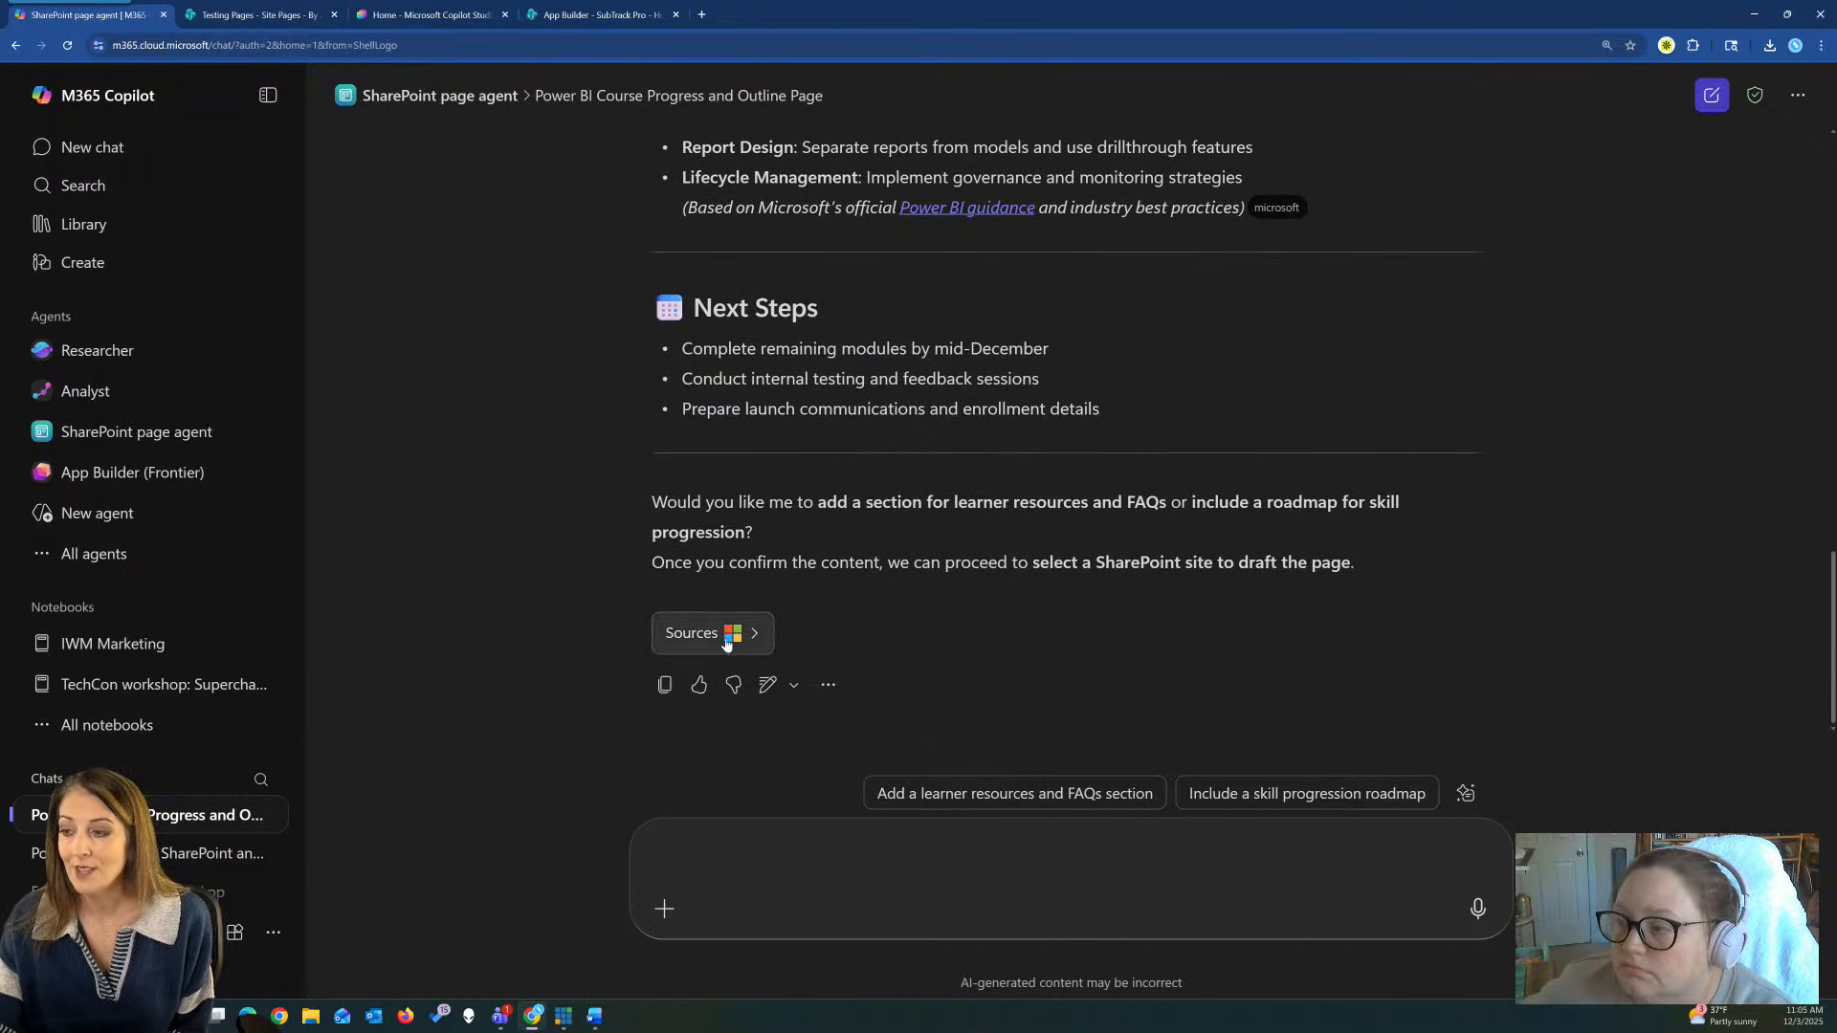
{"action": "scroll", "coordinate": [918, 386], "scroll_direction": "up", "scroll_amount": 3}
{"action": "scroll", "coordinate": [918, 387], "scroll_direction": "up", "scroll_amount": 1}
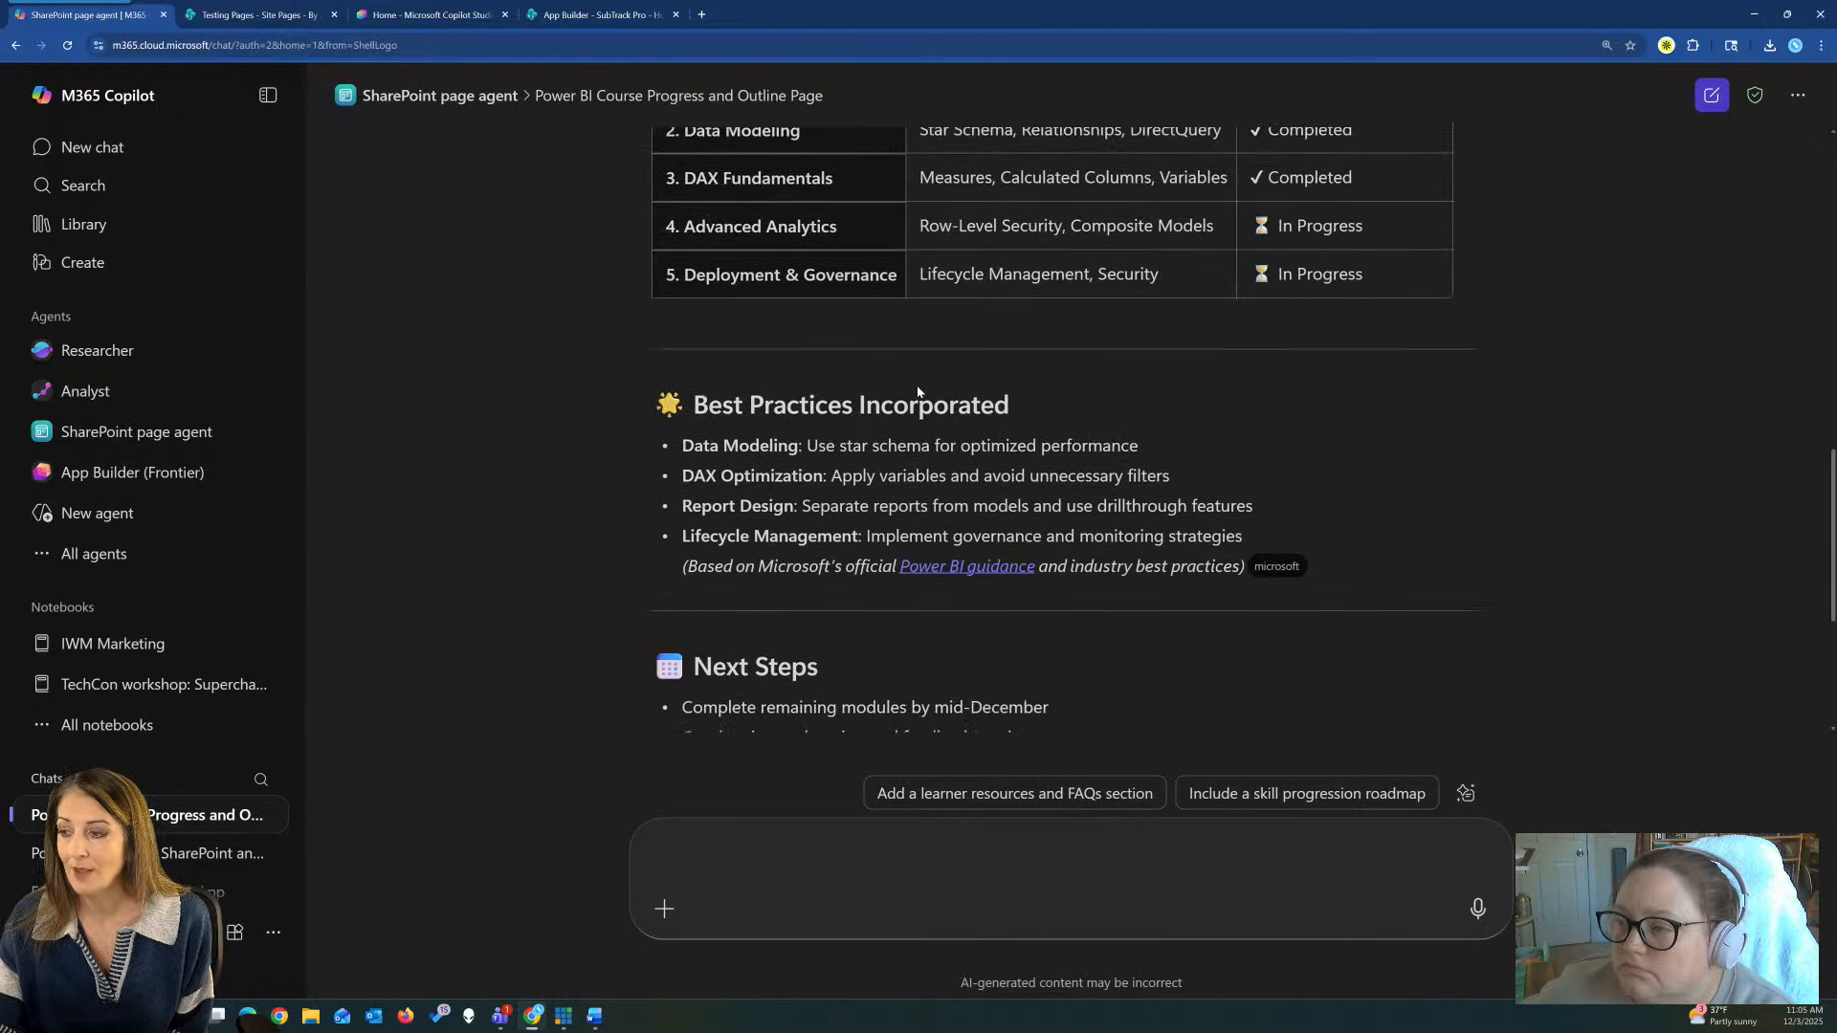
{"action": "scroll", "coordinate": [918, 390], "scroll_direction": "down", "scroll_amount": 5}
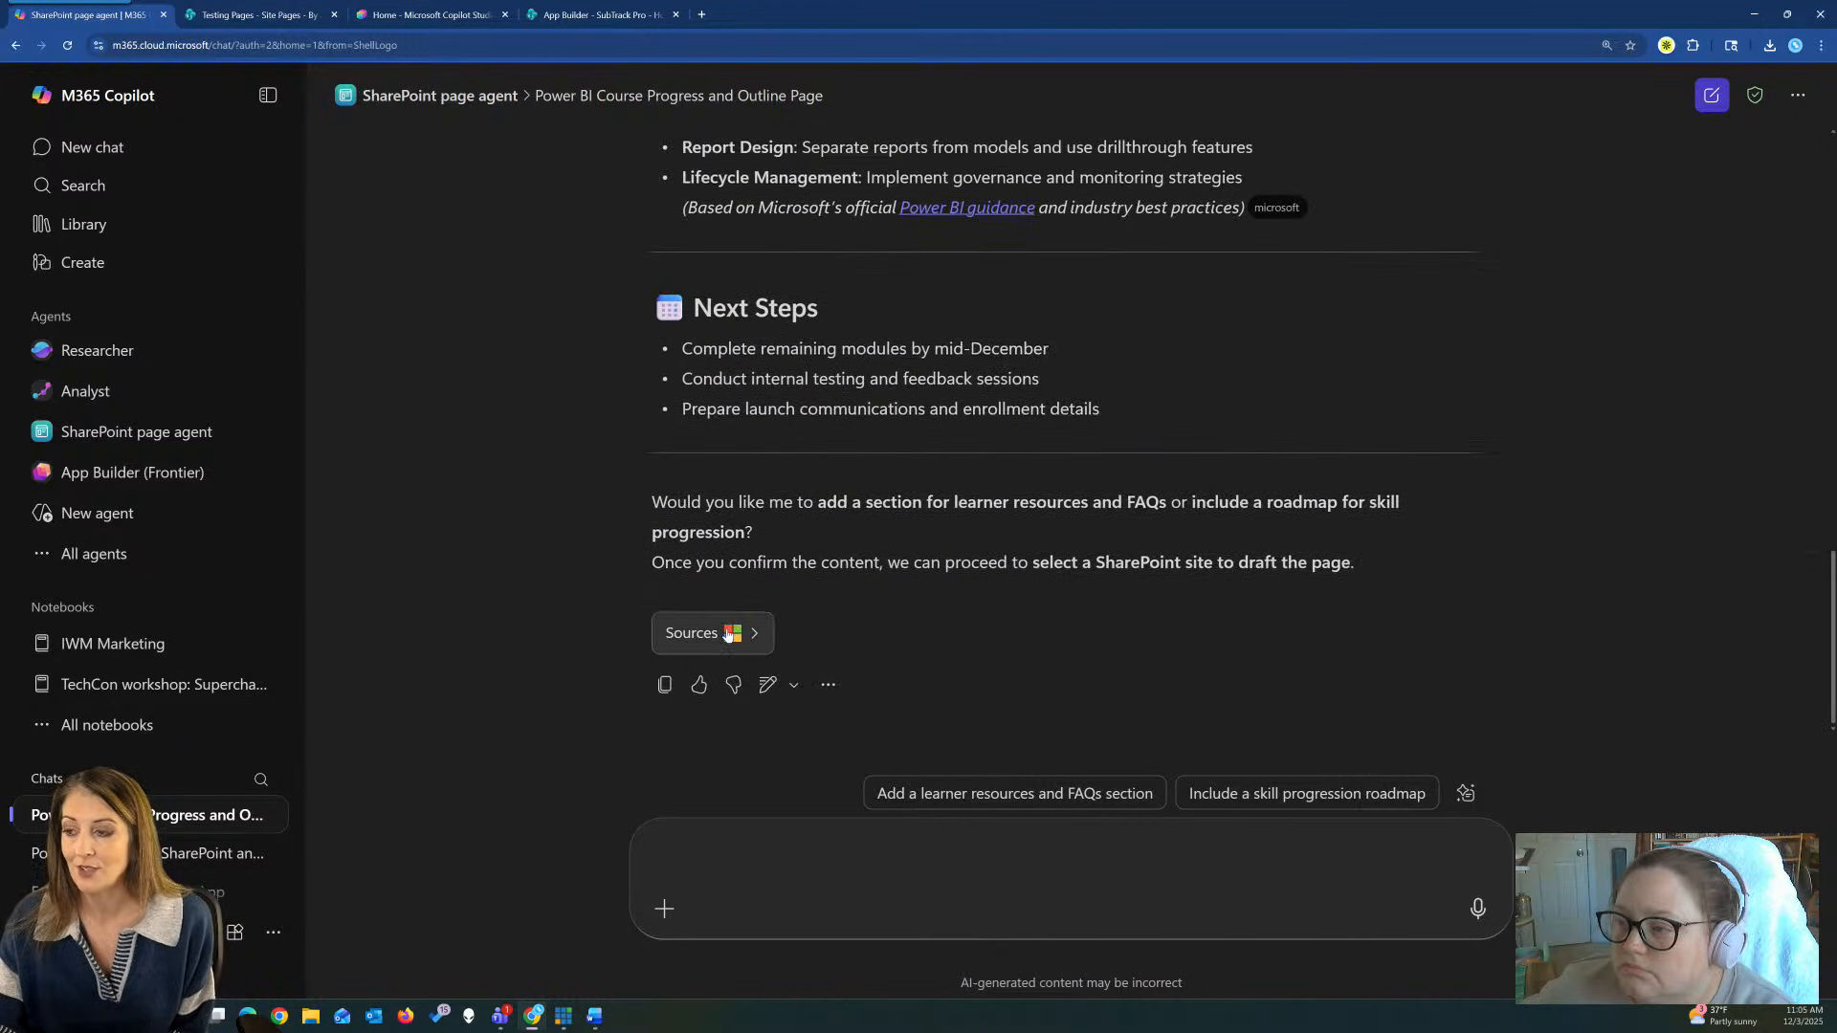
{"action": "scroll", "coordinate": [996, 319], "scroll_direction": "up", "scroll_amount": 3}
{"action": "scroll", "coordinate": [925, 373], "scroll_direction": "up", "scroll_amount": 6}
{"action": "scroll", "coordinate": [925, 373], "scroll_direction": "up", "scroll_amount": 8}
{"action": "scroll", "coordinate": [922, 369], "scroll_direction": "down", "scroll_amount": 12}
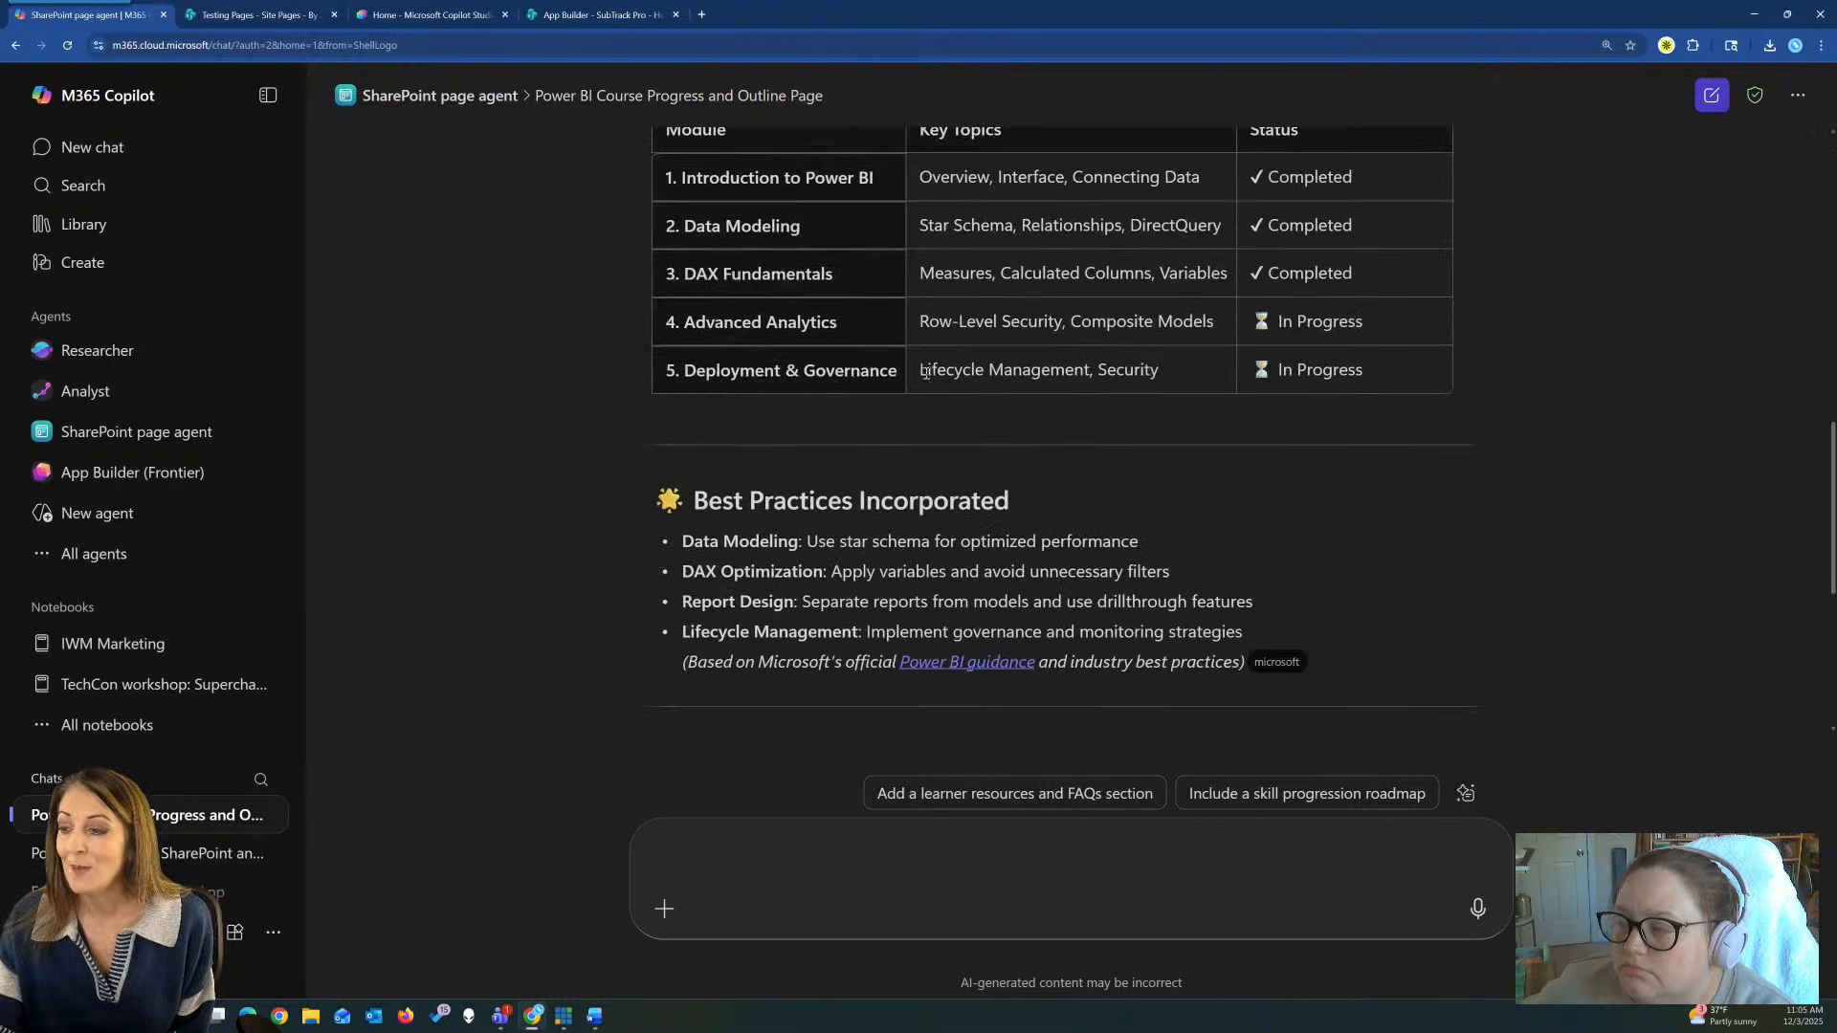
Find the Power BI Power User presentation opened October 15th by searching work files for "power bi", attach it, and send "use this as a reference.".
{"action": "left_click", "coordinate": [666, 910]}
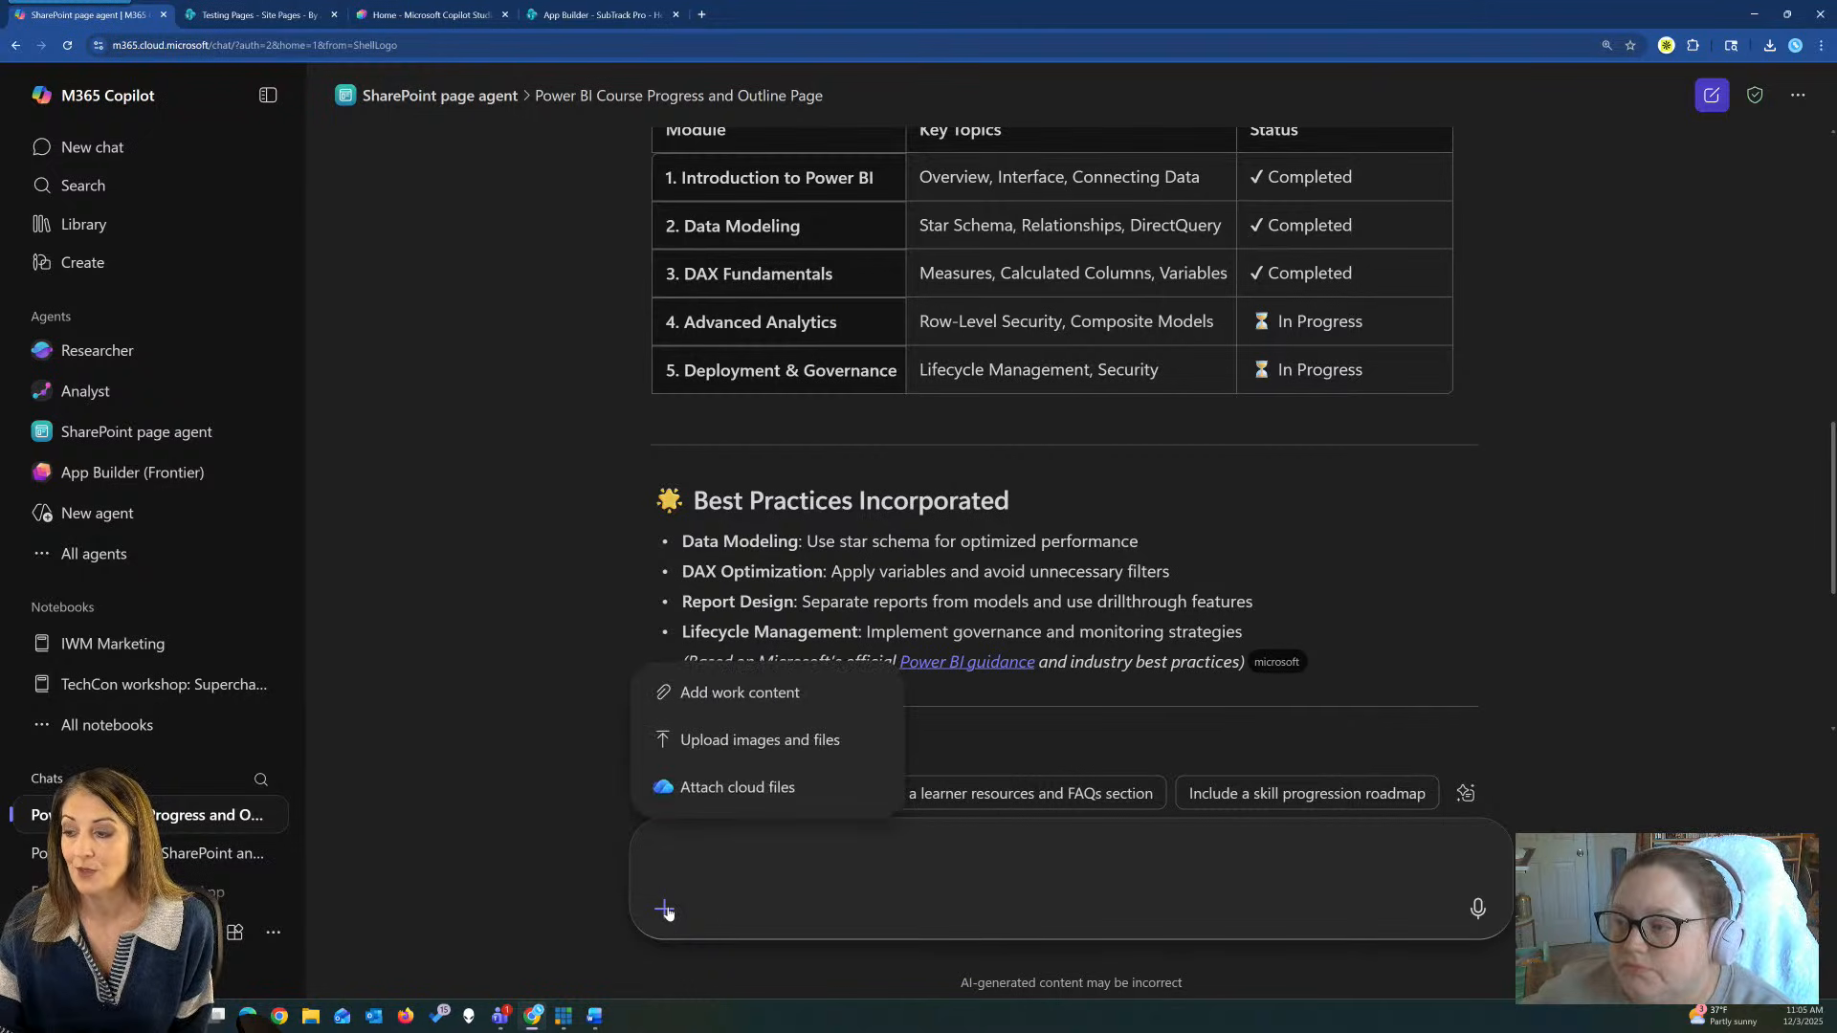
{"action": "left_click", "coordinate": [739, 693]}
{"action": "left_click", "coordinate": [824, 486]}
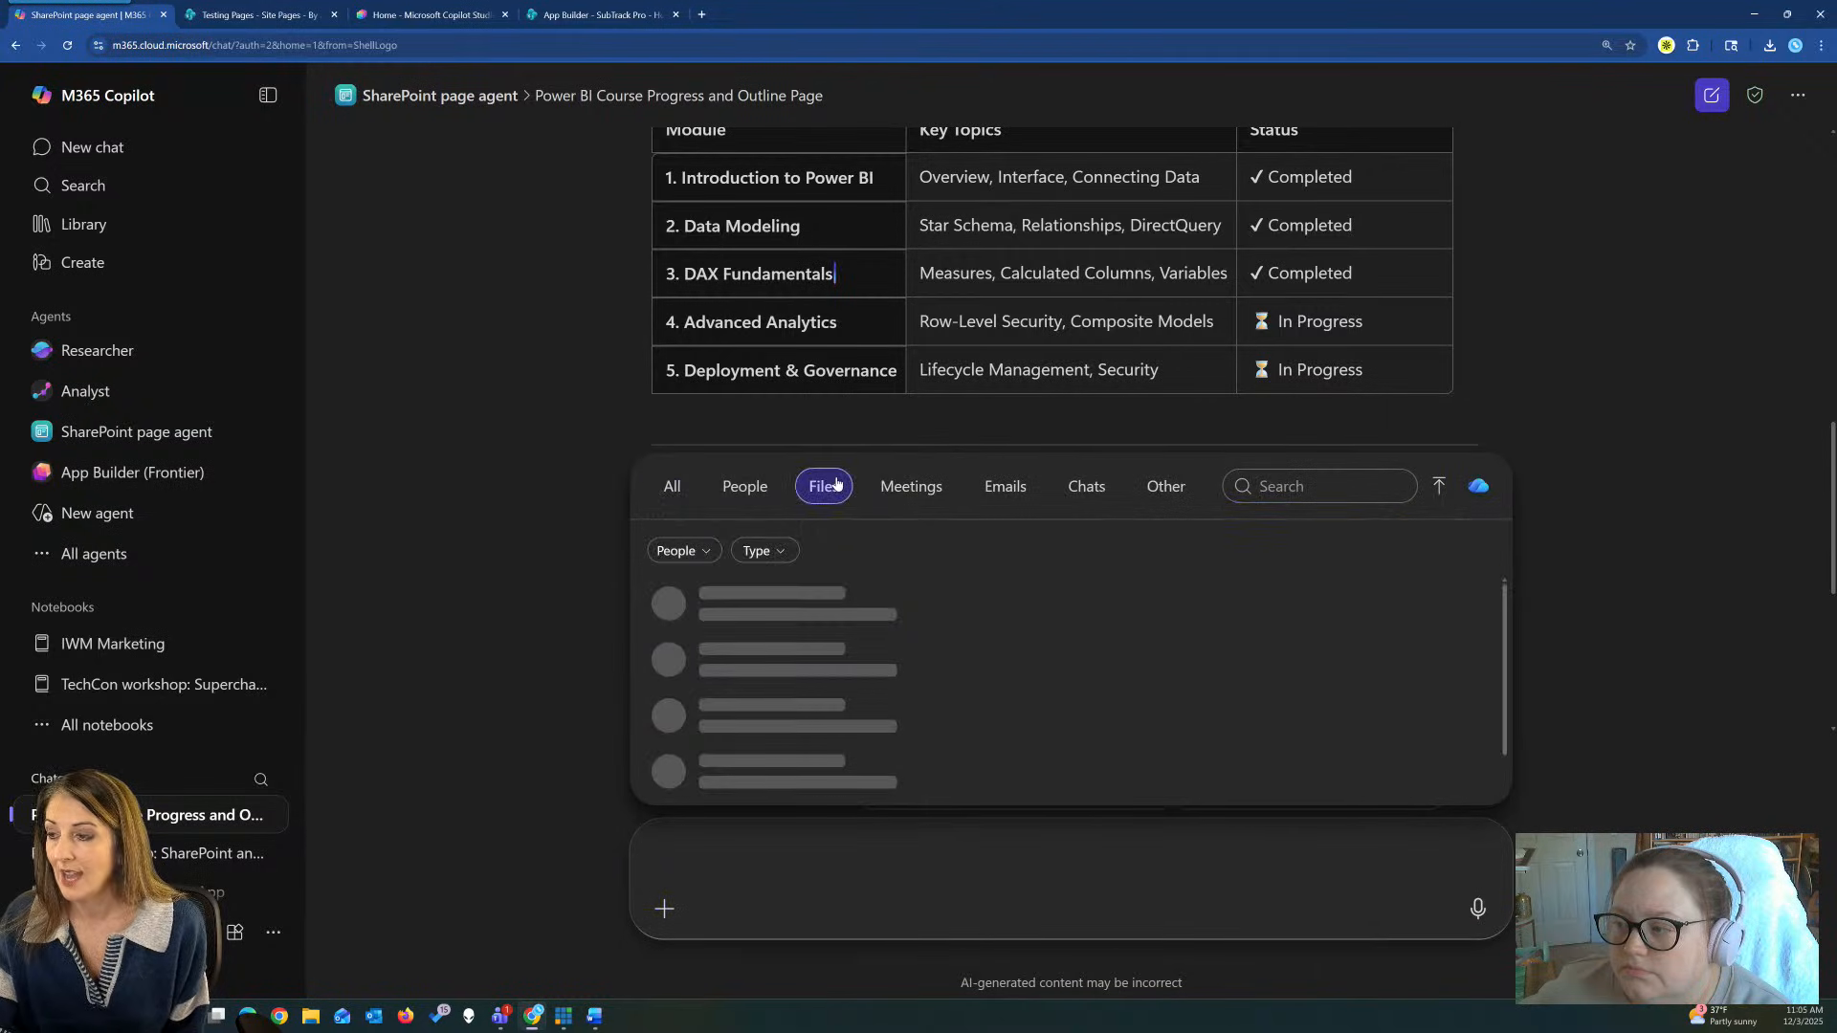
{"action": "scroll", "coordinate": [851, 613], "scroll_direction": "down", "scroll_amount": 3}
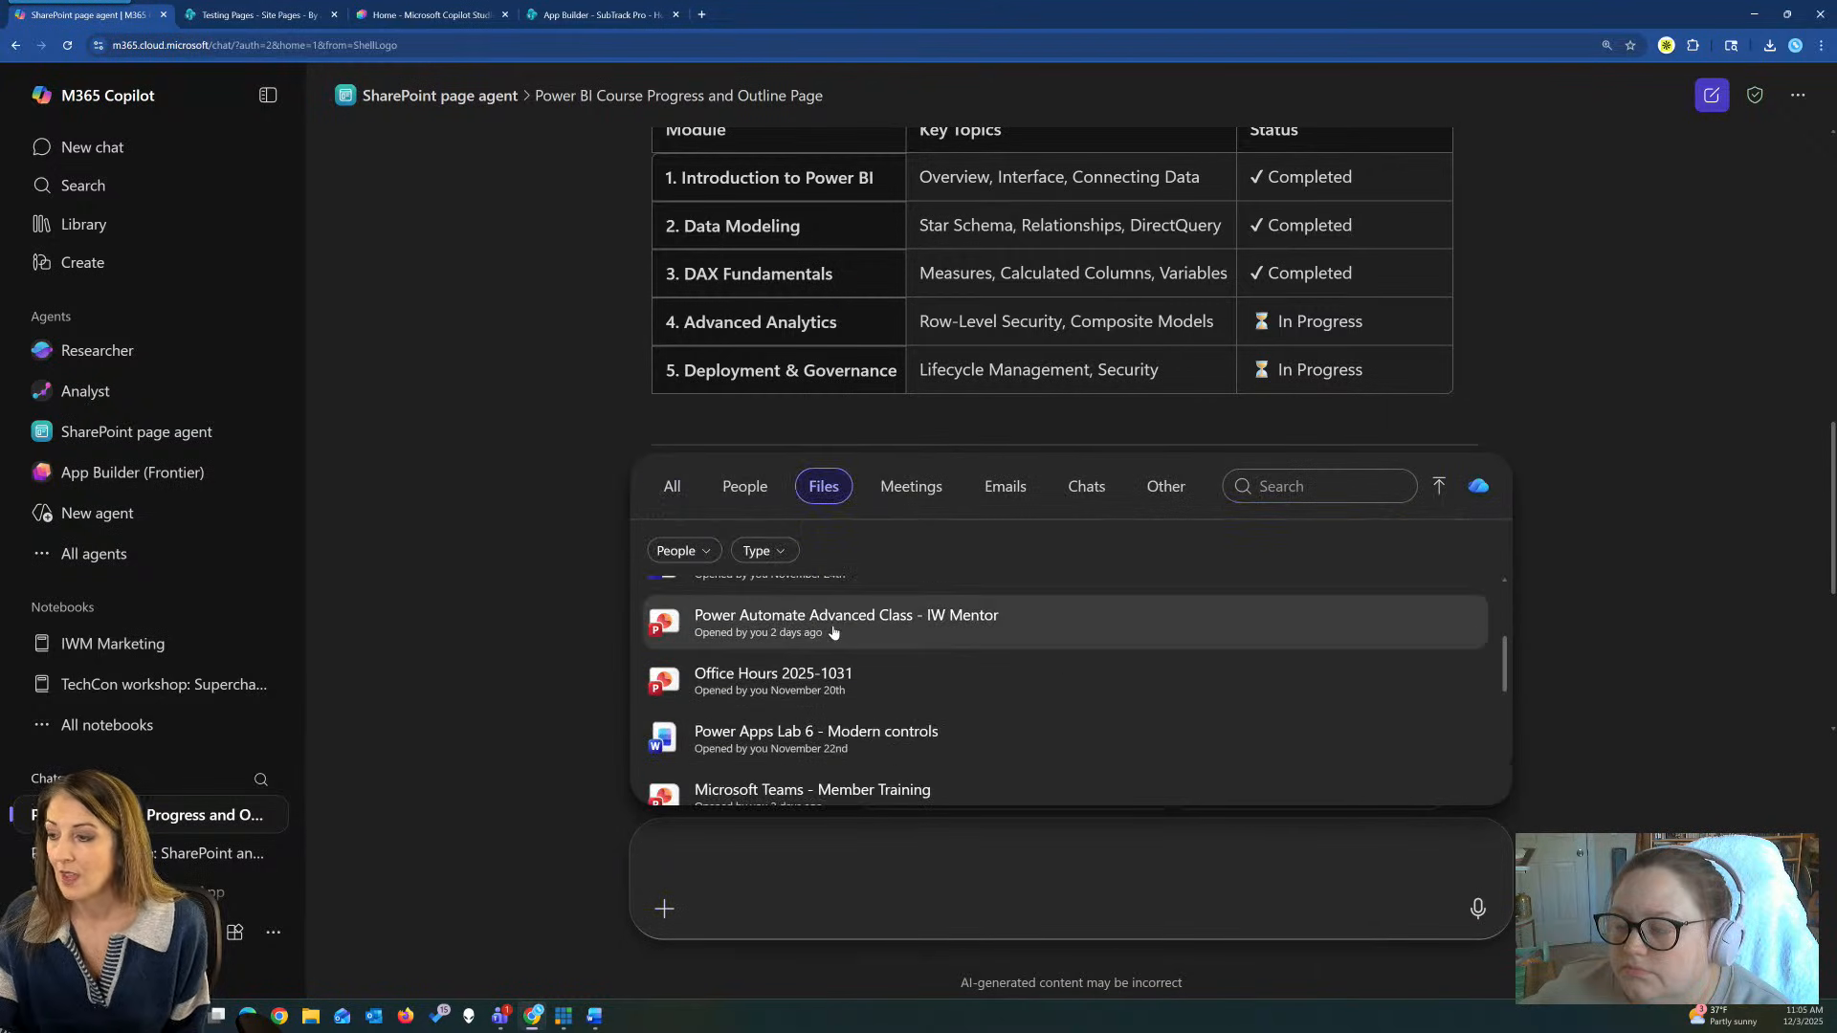
{"action": "scroll", "coordinate": [918, 617], "scroll_direction": "up", "scroll_amount": 3}
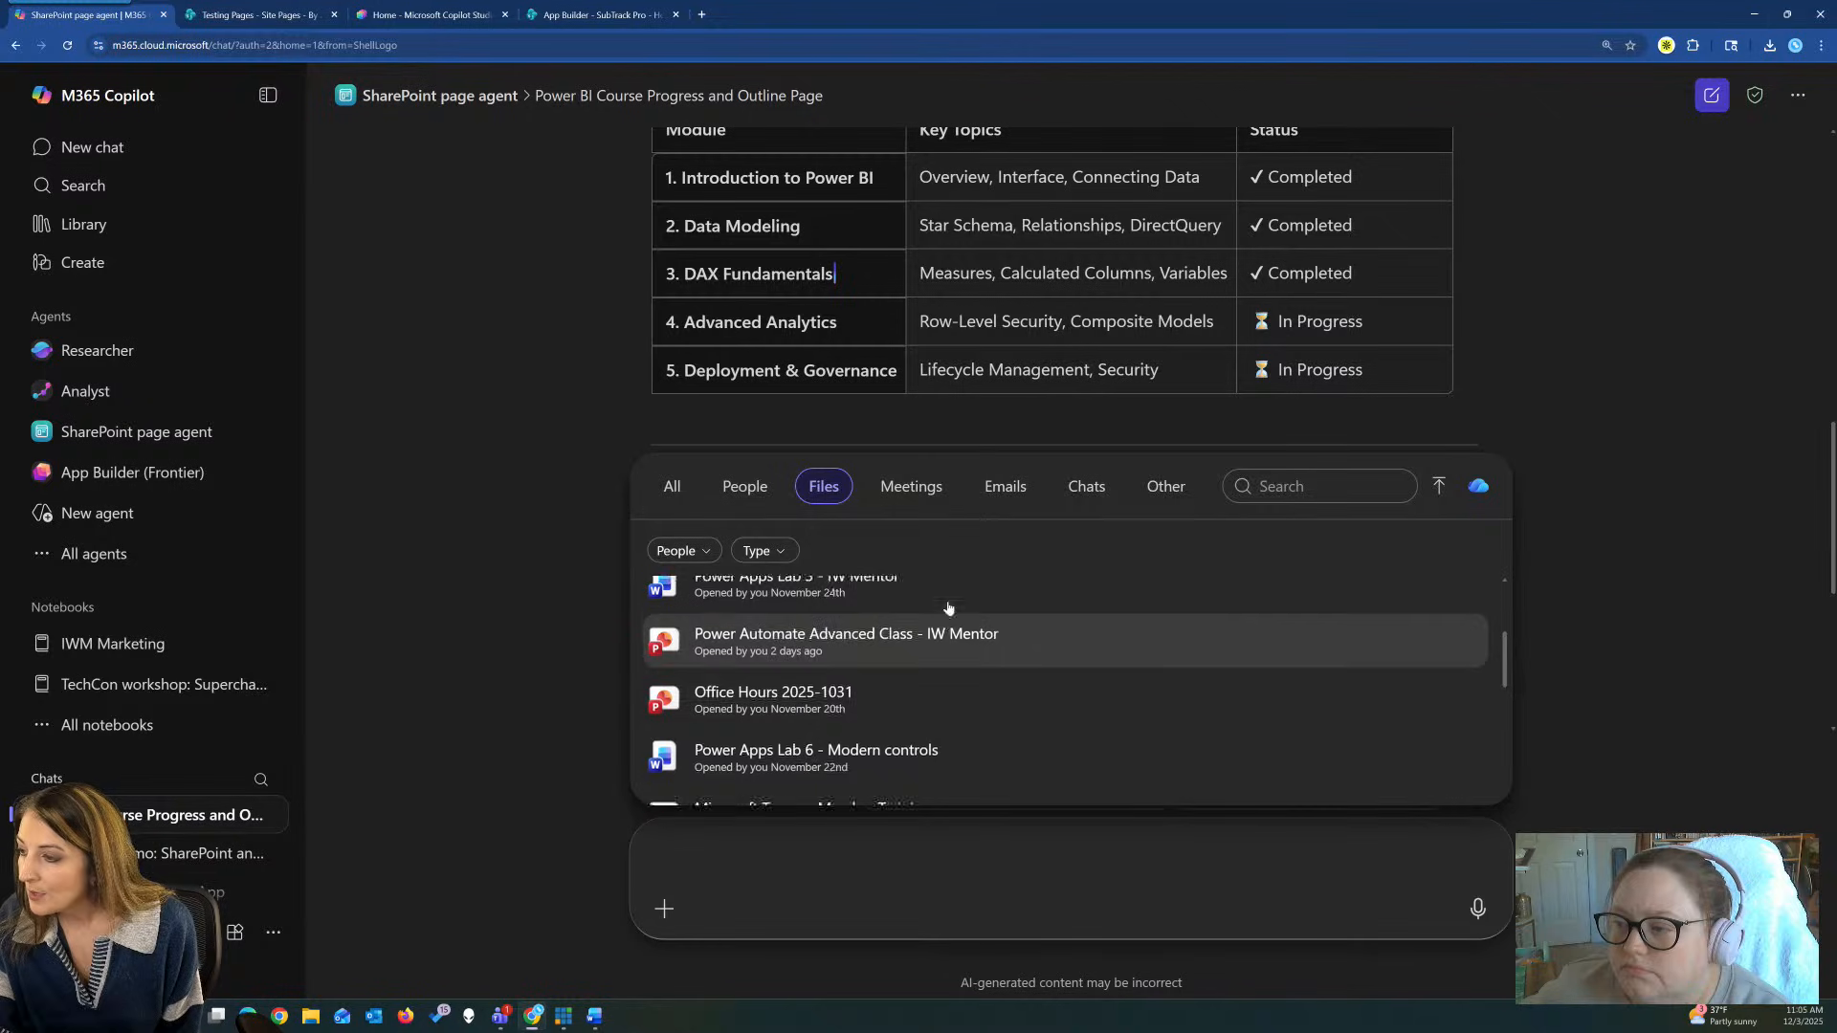
{"action": "left_click", "coordinate": [1285, 486]}
{"action": "type", "text": "power bi"}
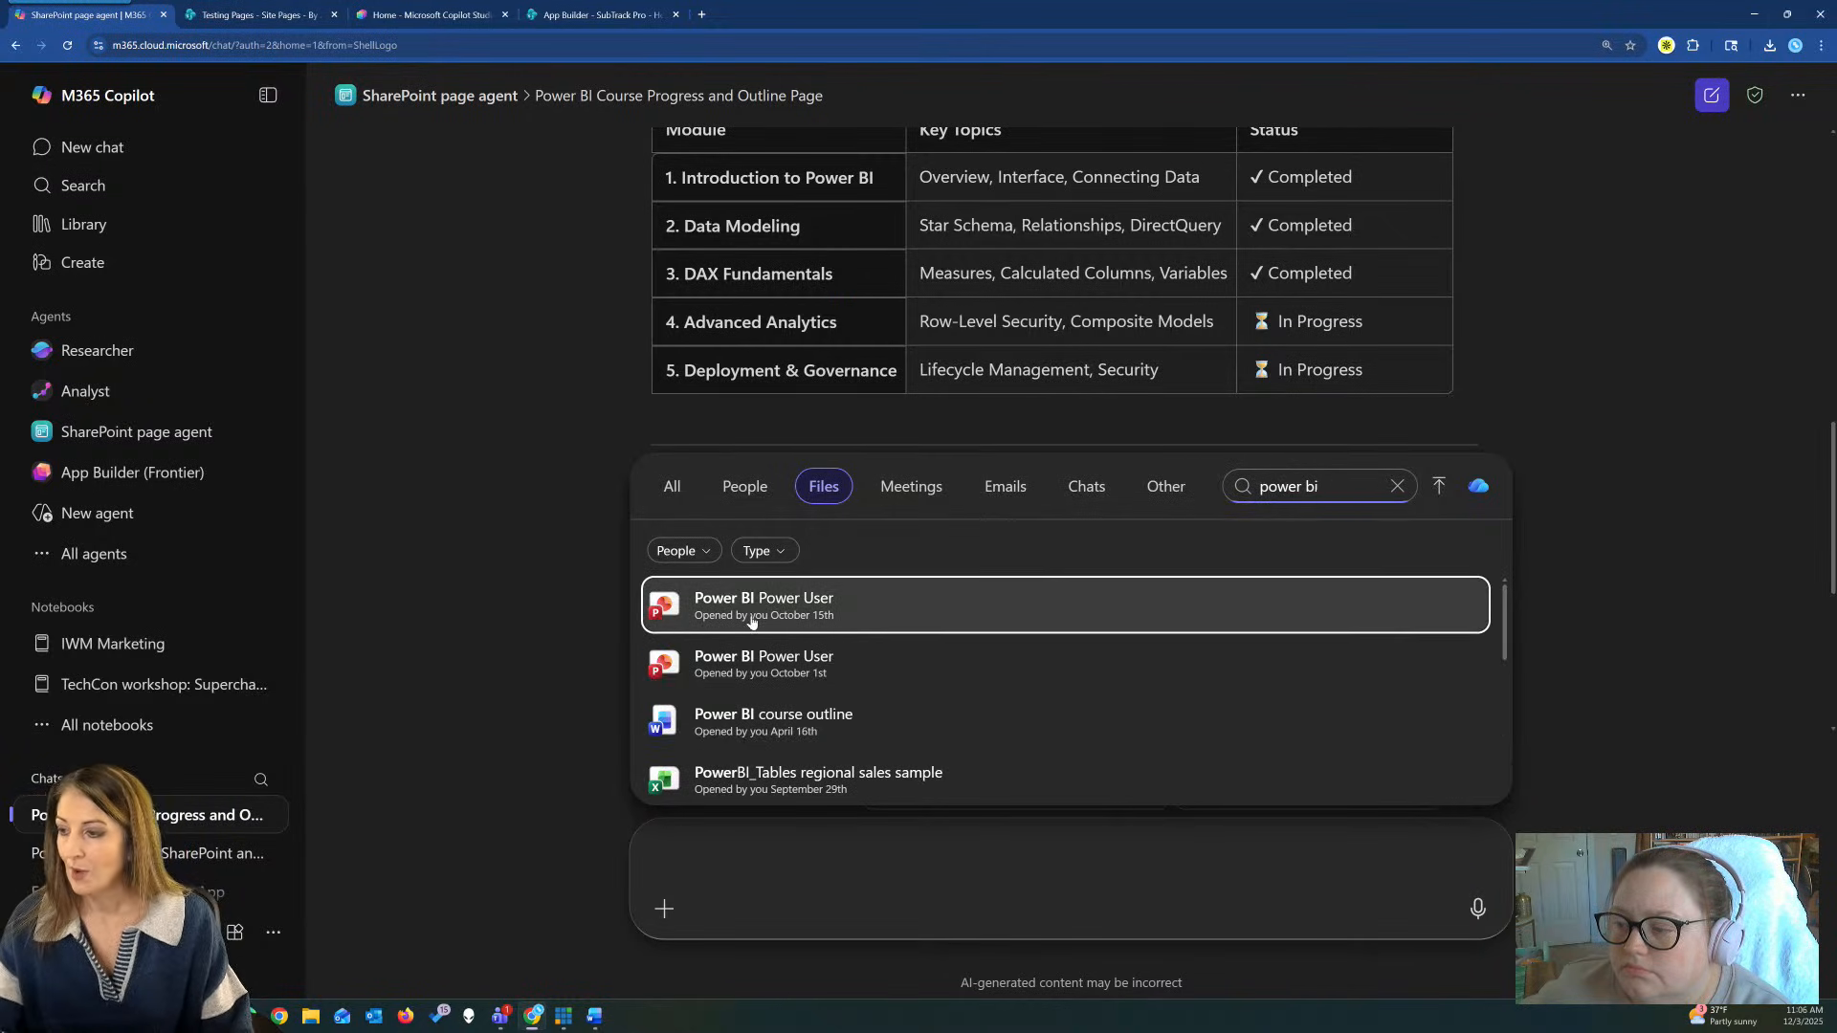
{"action": "left_click", "coordinate": [832, 601]}
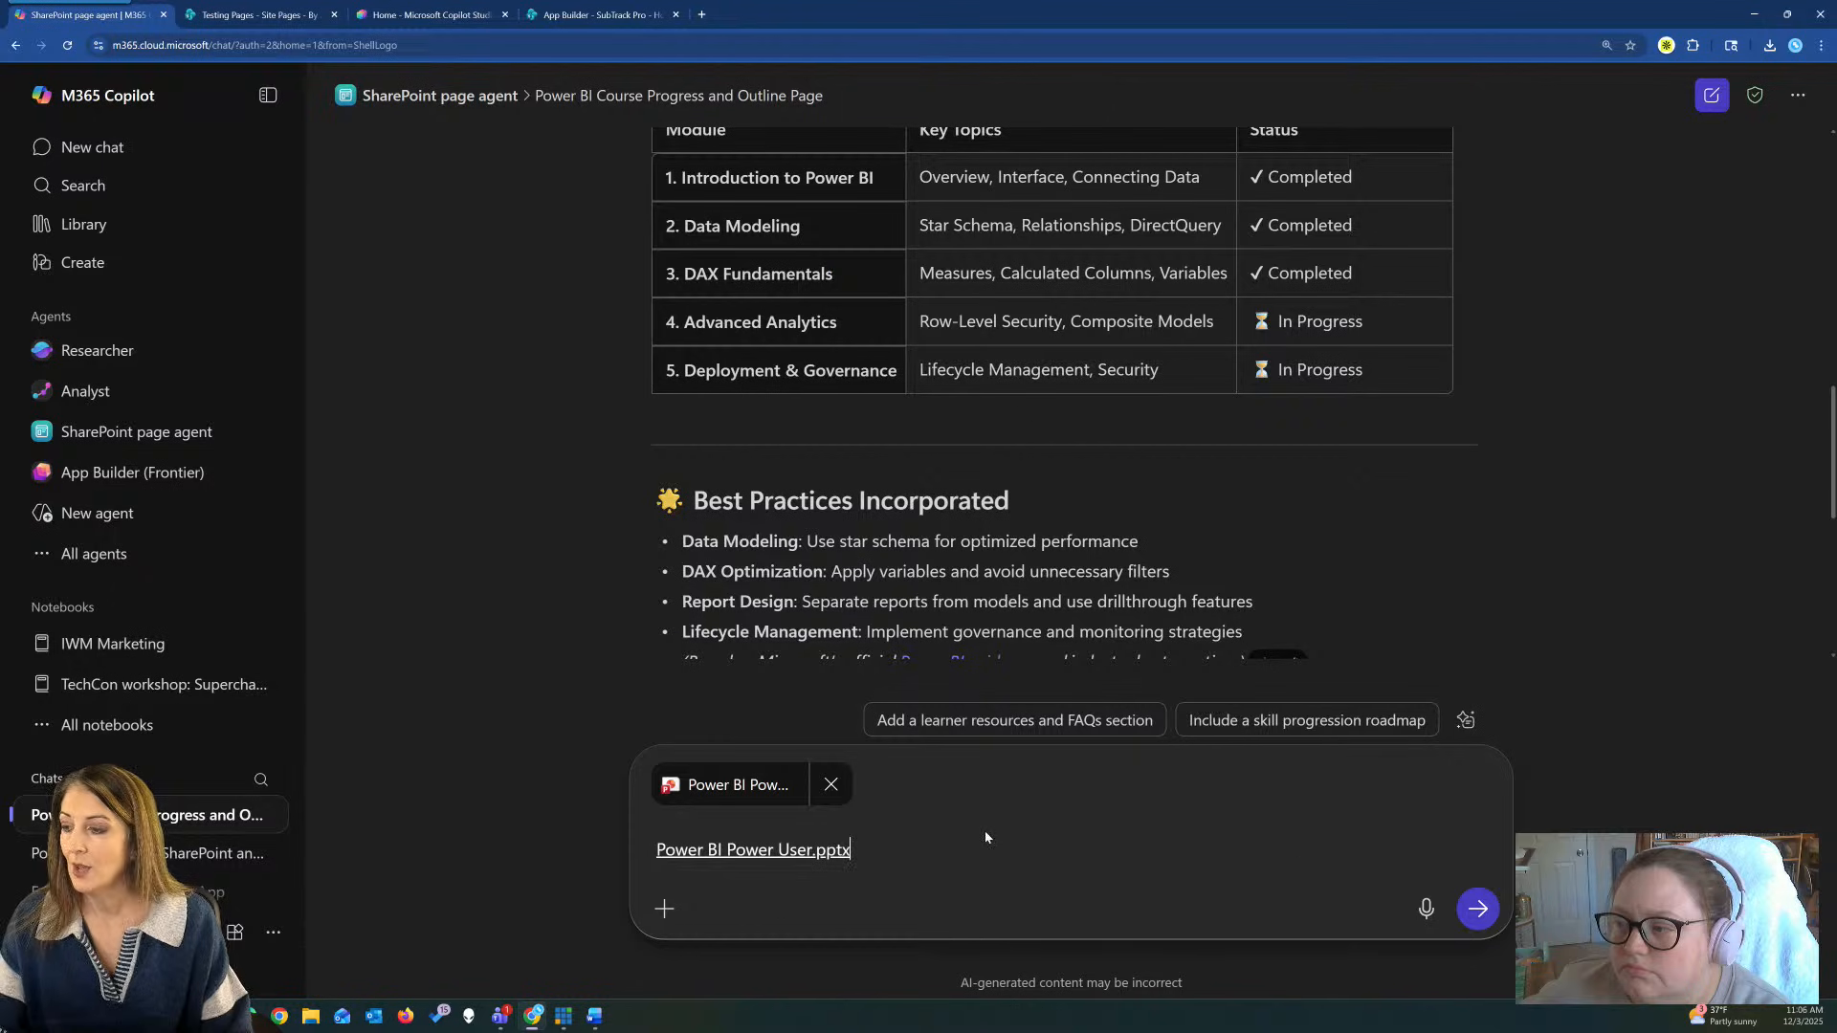
{"action": "type", "text": "use this as a reference."}
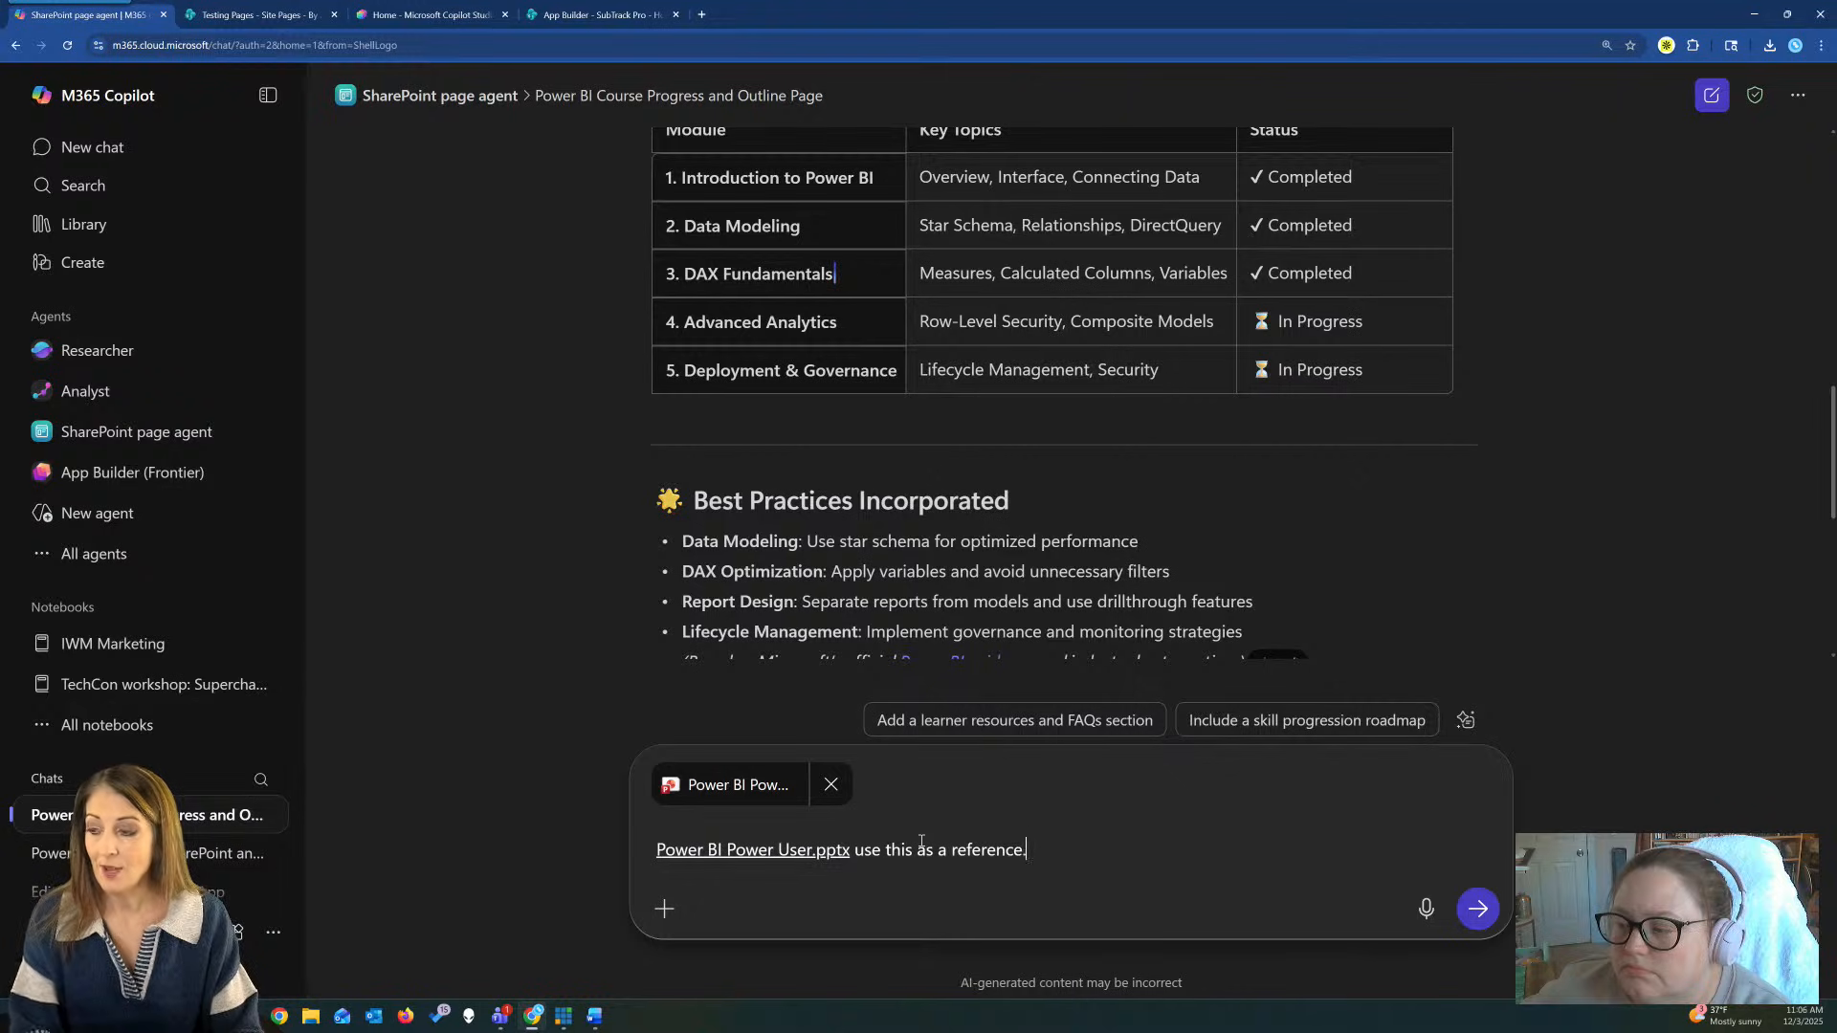
{"action": "left_click", "coordinate": [1476, 909]}
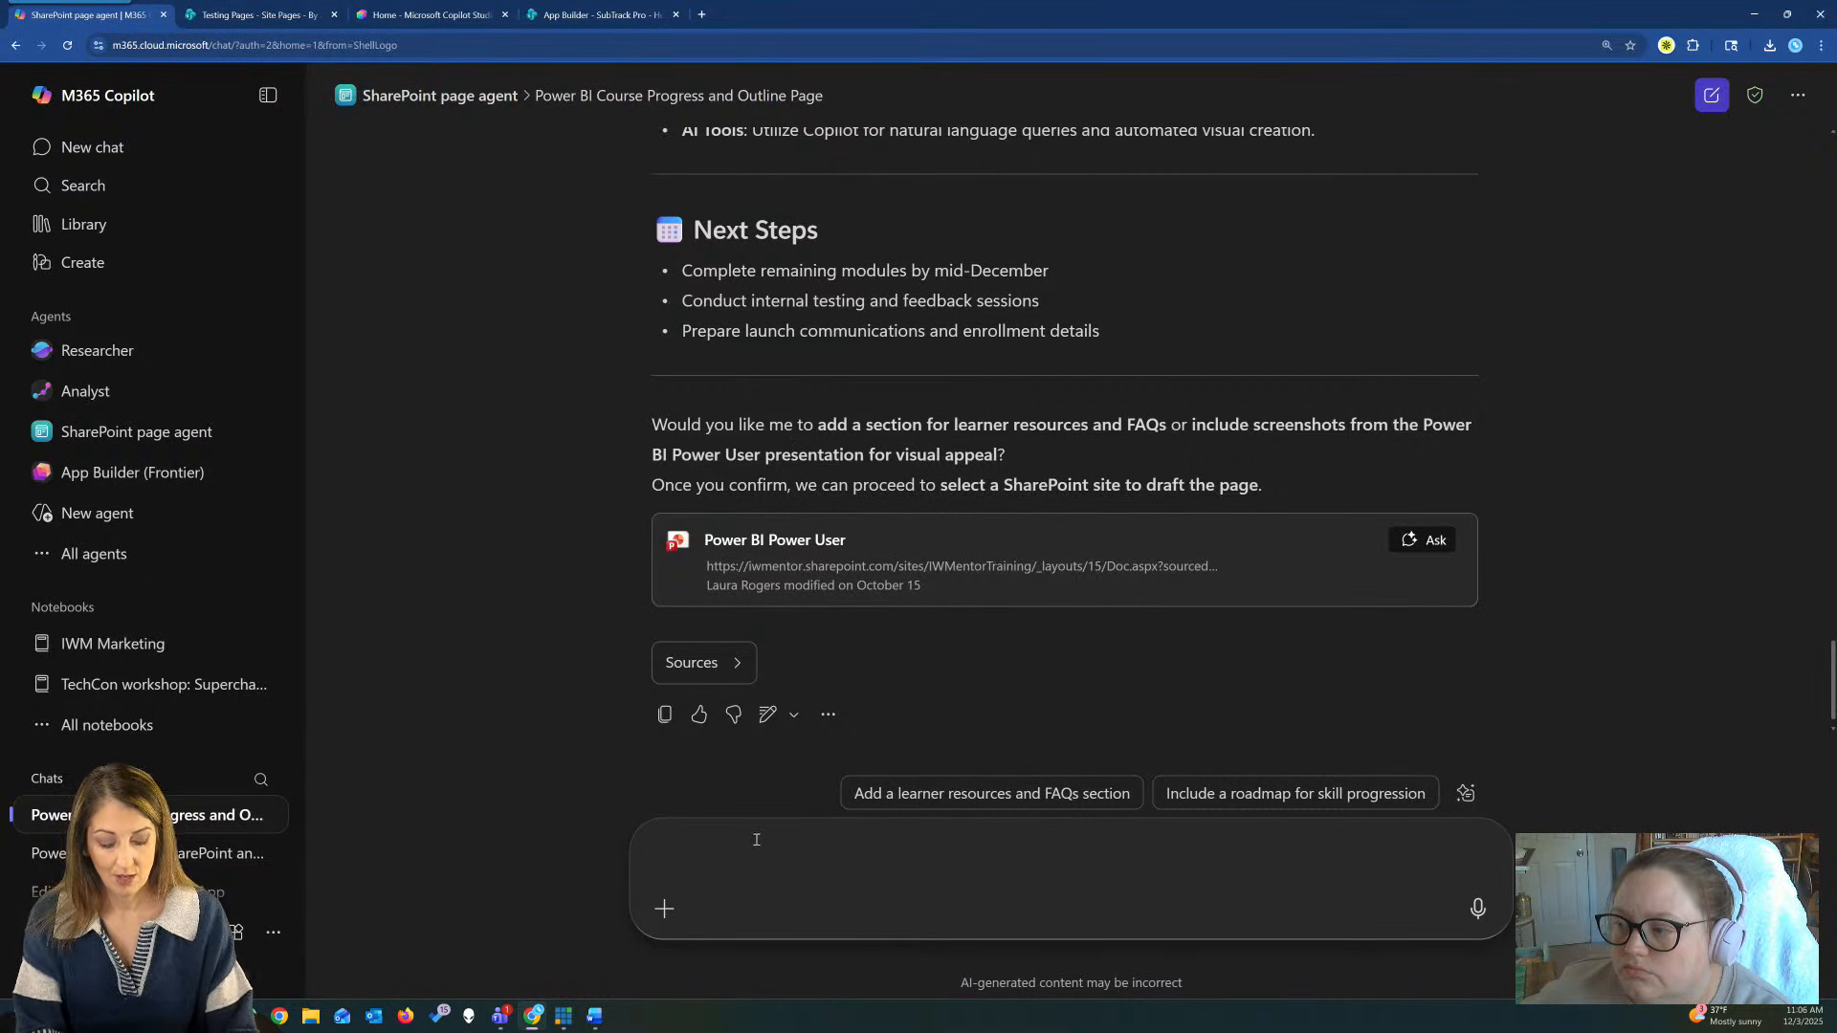
Reply "yes both" to the offered learner resources and FAQs section and presentation screenshots, and review the updated draft.
{"action": "type", "text": "yes both"}
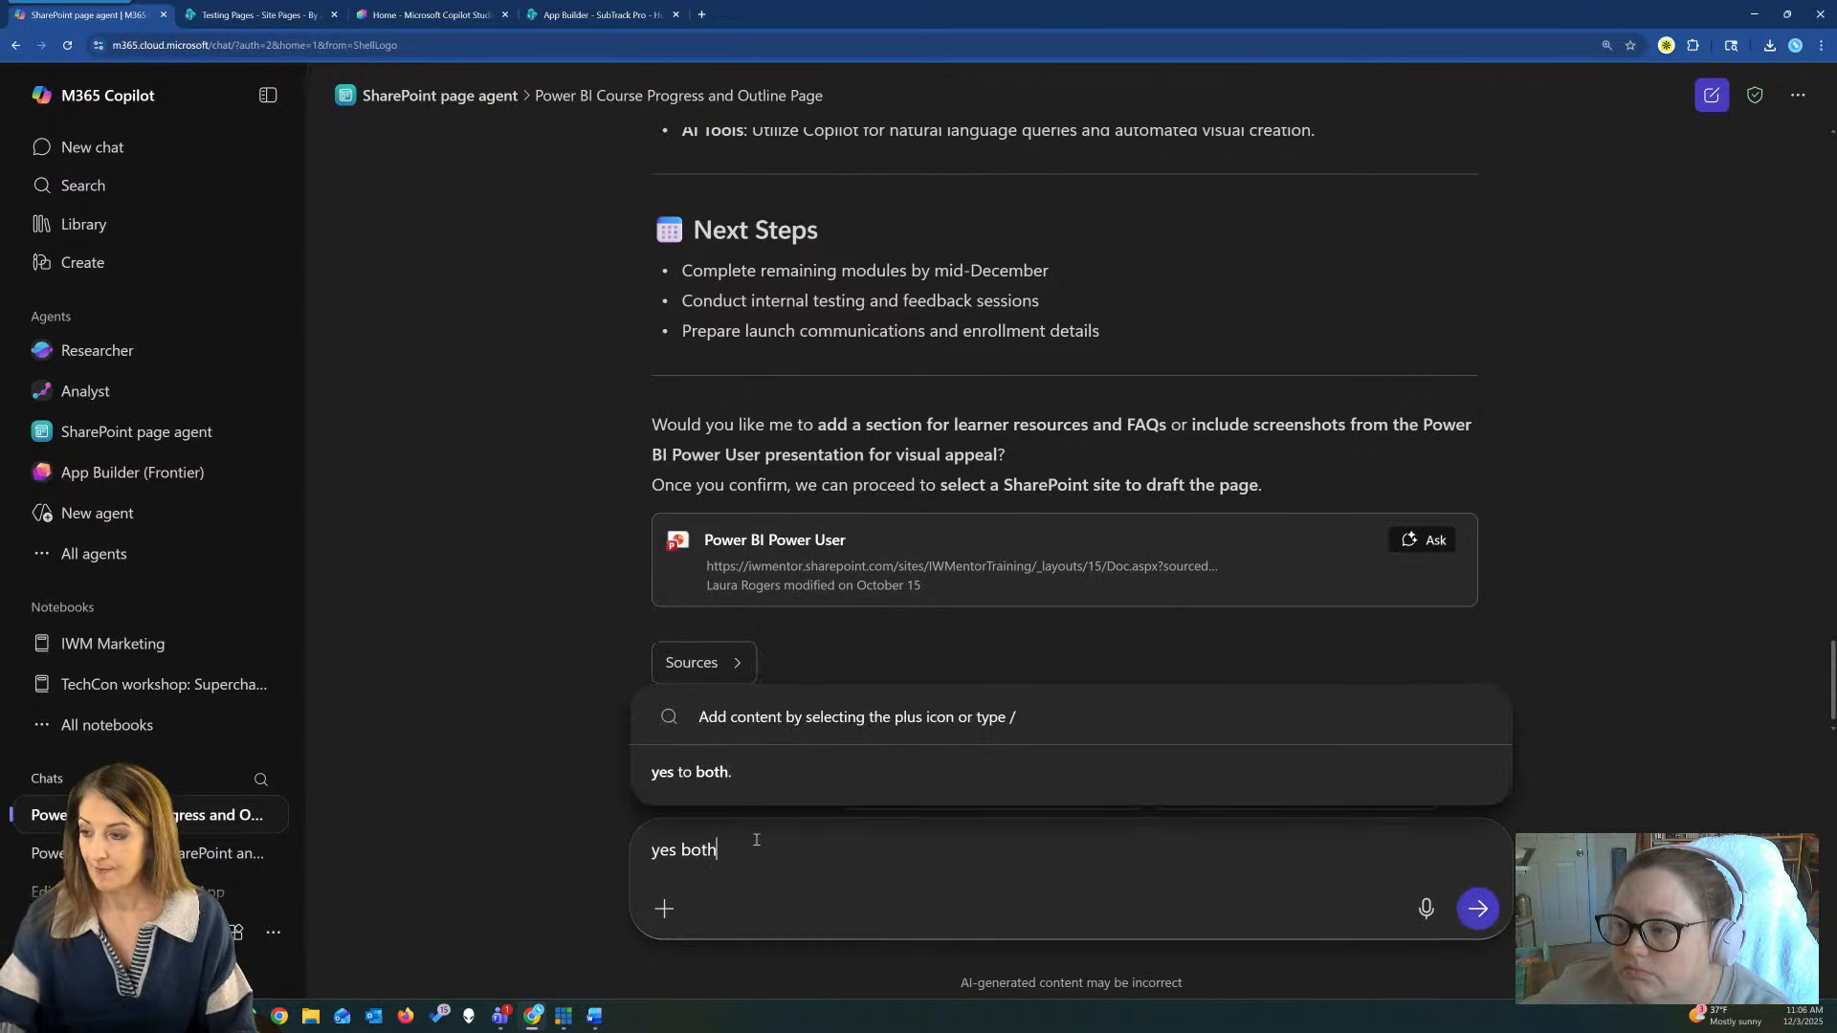
{"action": "left_click", "coordinate": [1478, 909]}
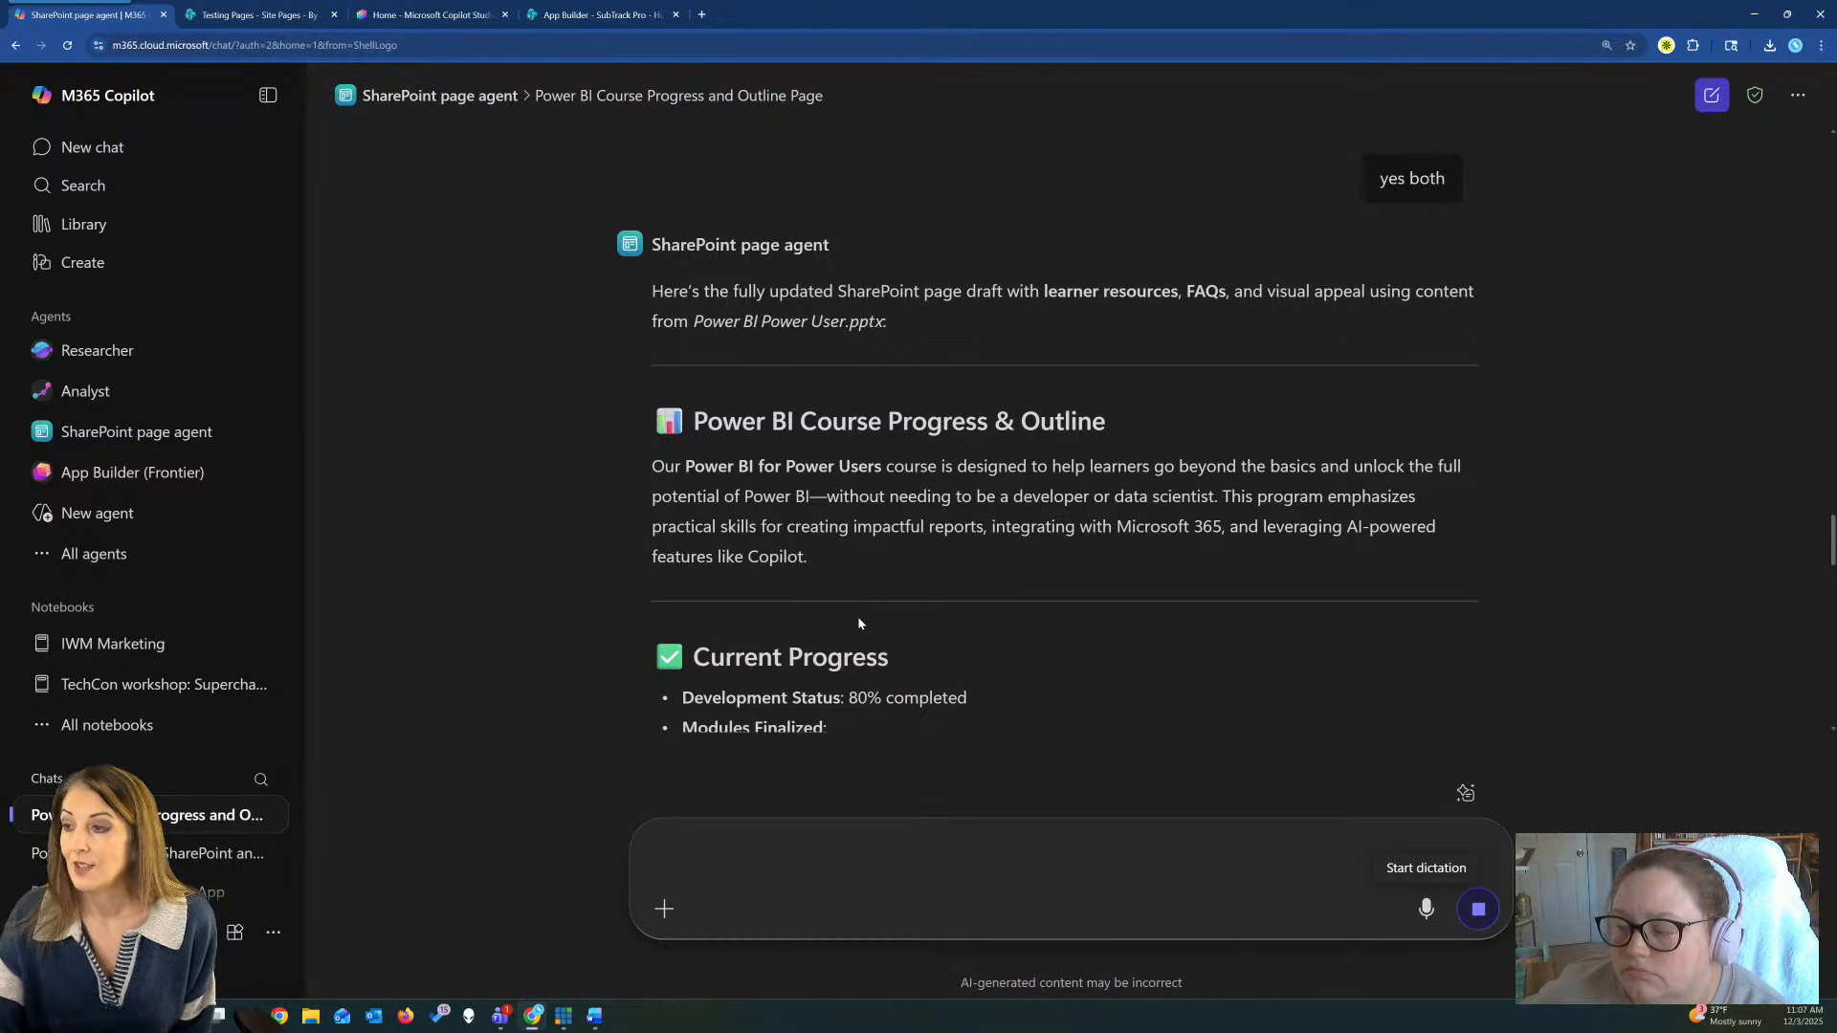
{"action": "scroll", "coordinate": [925, 416], "scroll_direction": "down", "scroll_amount": 13}
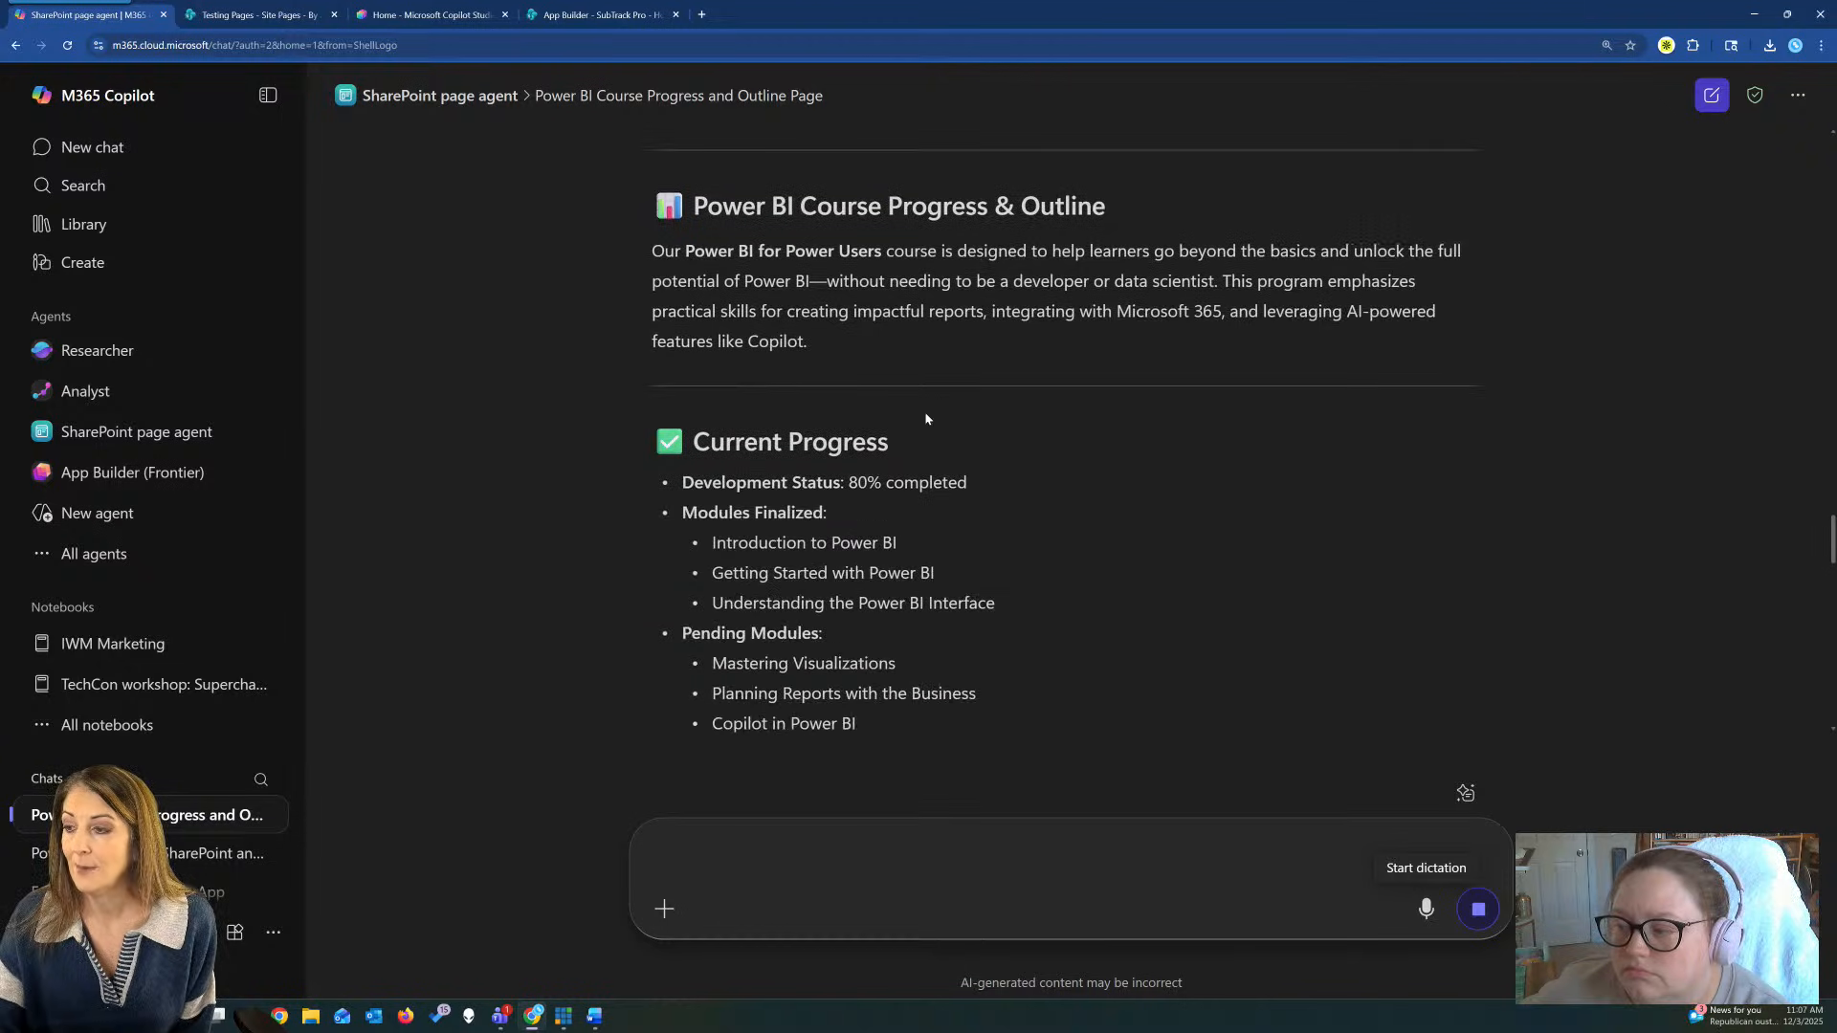
{"action": "scroll", "coordinate": [926, 421], "scroll_direction": "down", "scroll_amount": 6}
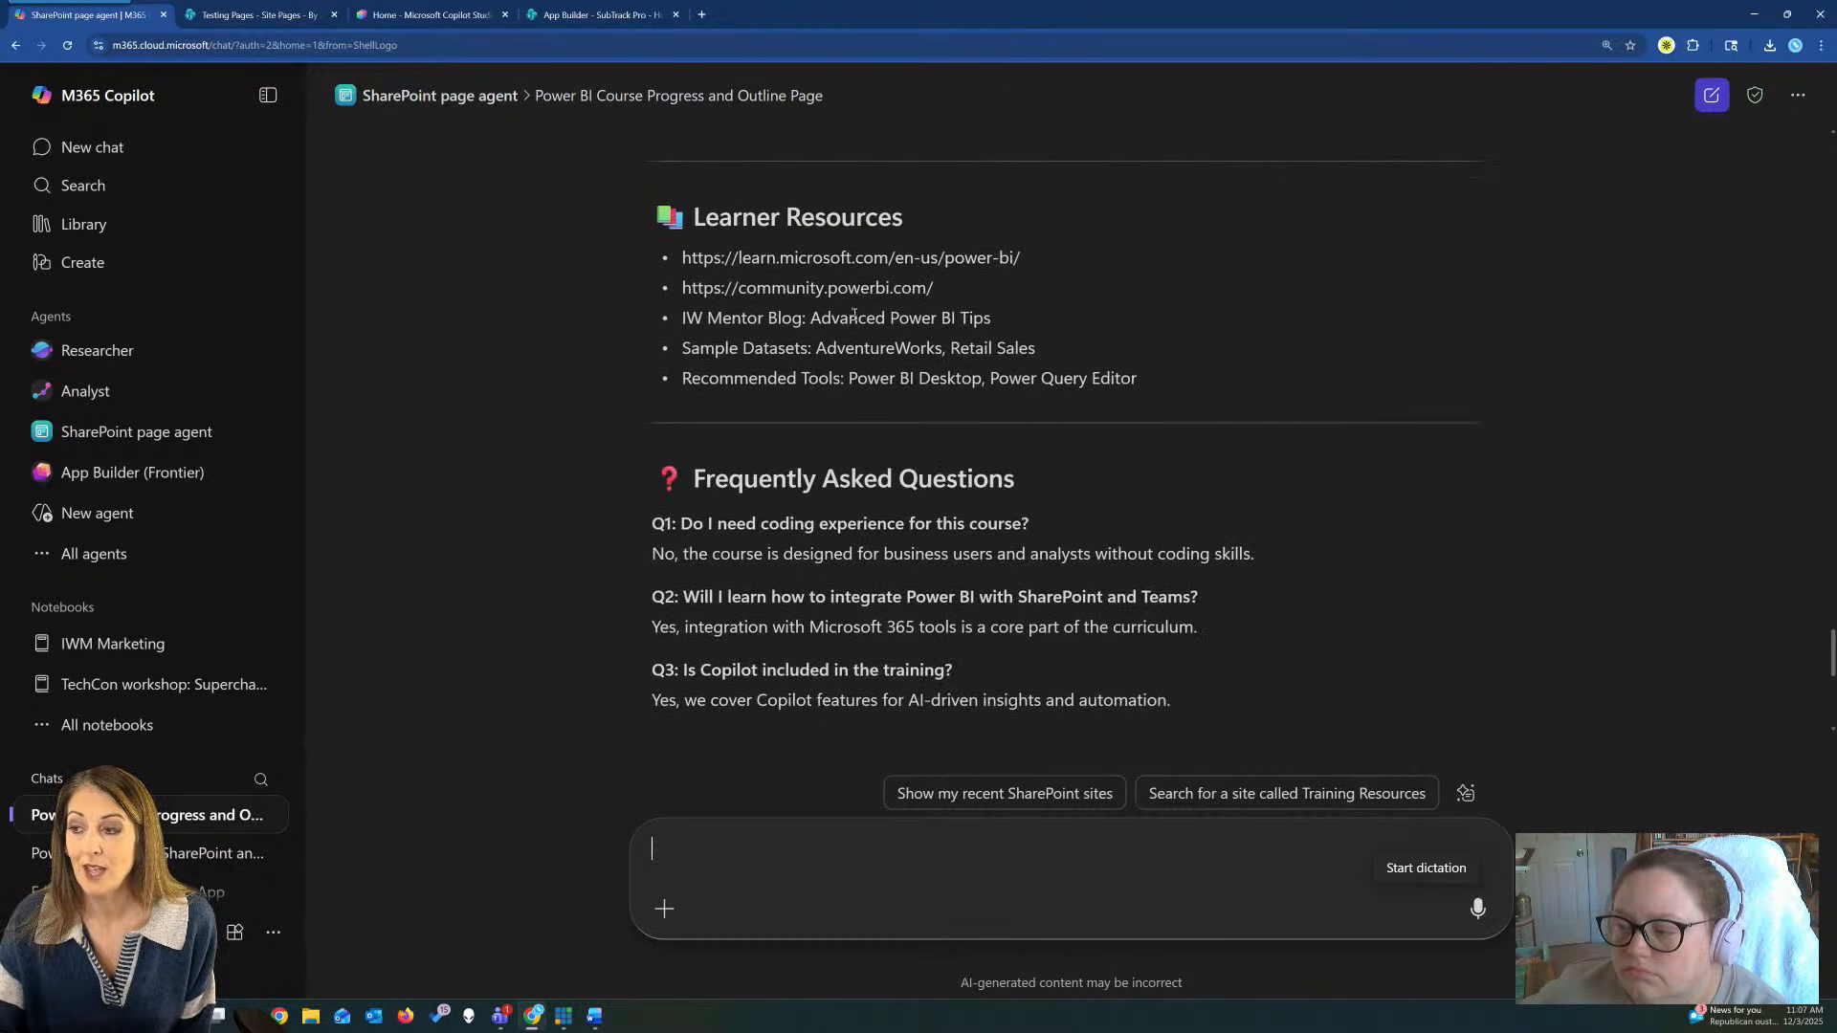
{"action": "scroll", "coordinate": [782, 321], "scroll_direction": "down", "scroll_amount": 3}
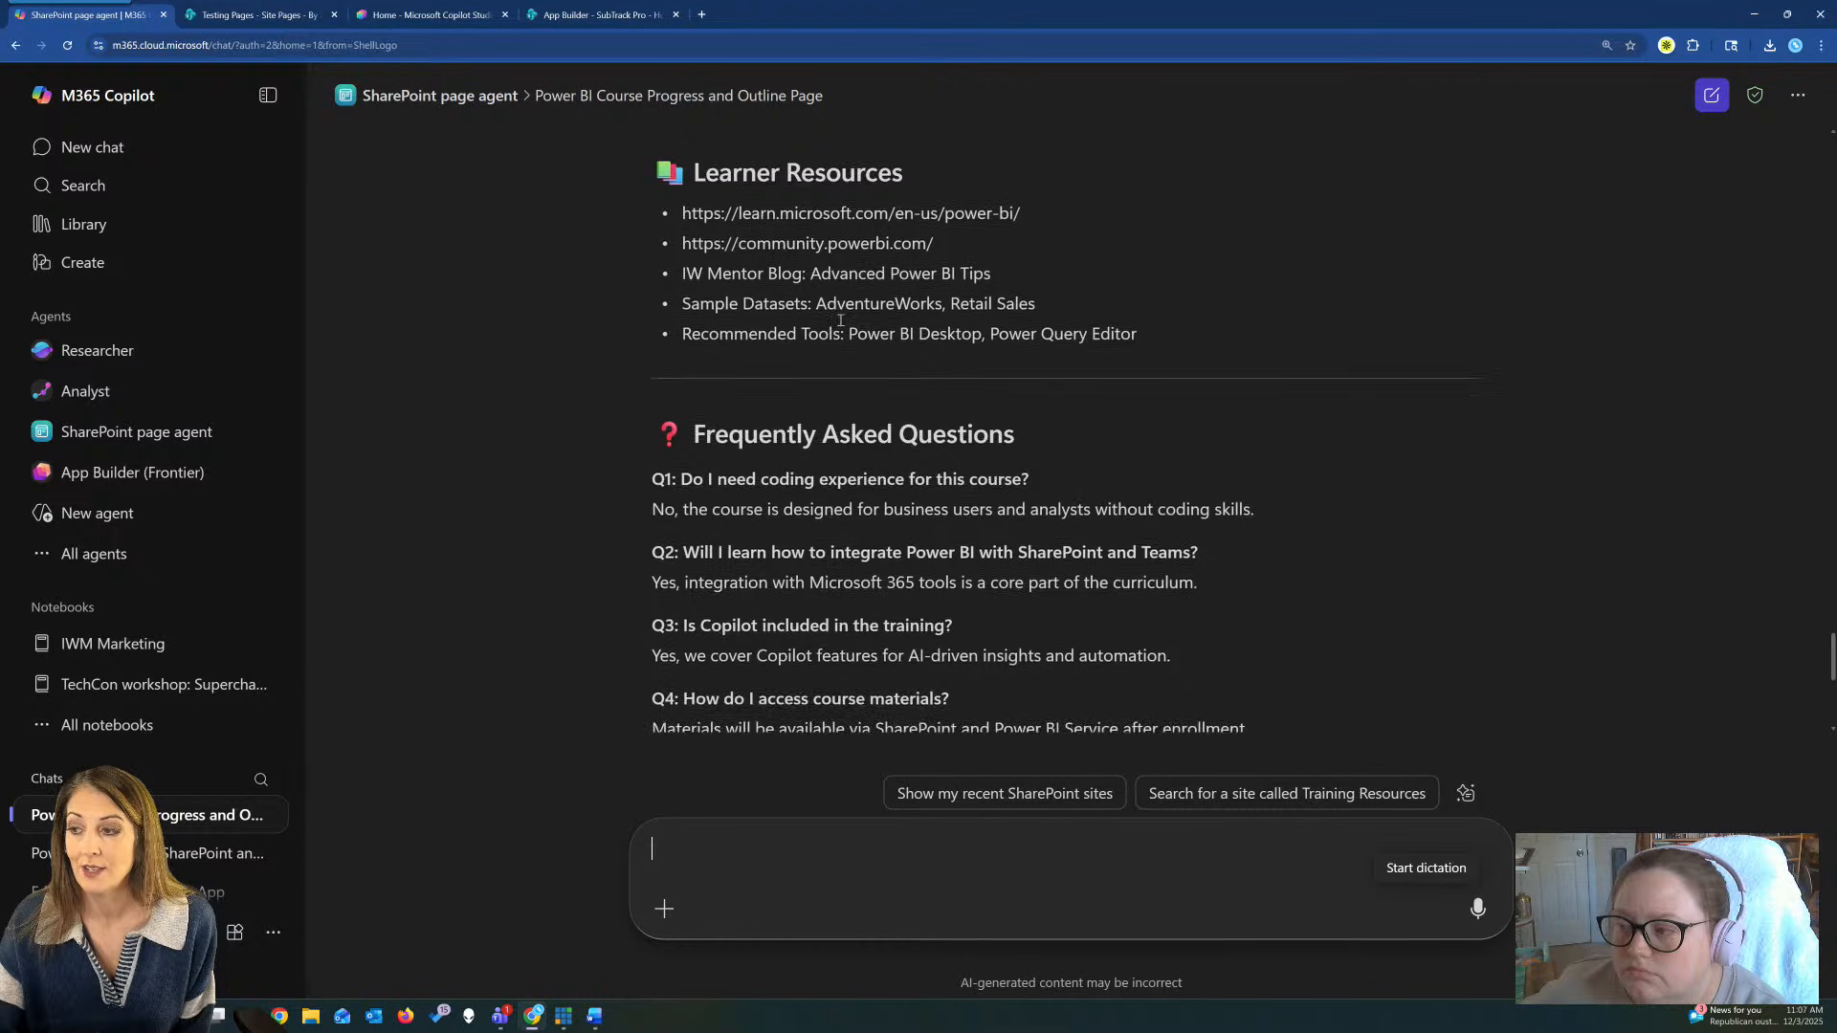
Review the draft's learner resources, FAQs and visual highlights, and answer the site question with "show my recent".
{"action": "left_click_drag", "start_coordinate": [682, 178], "coordinate": [995, 189]}
{"action": "left_click", "coordinate": [849, 204]}
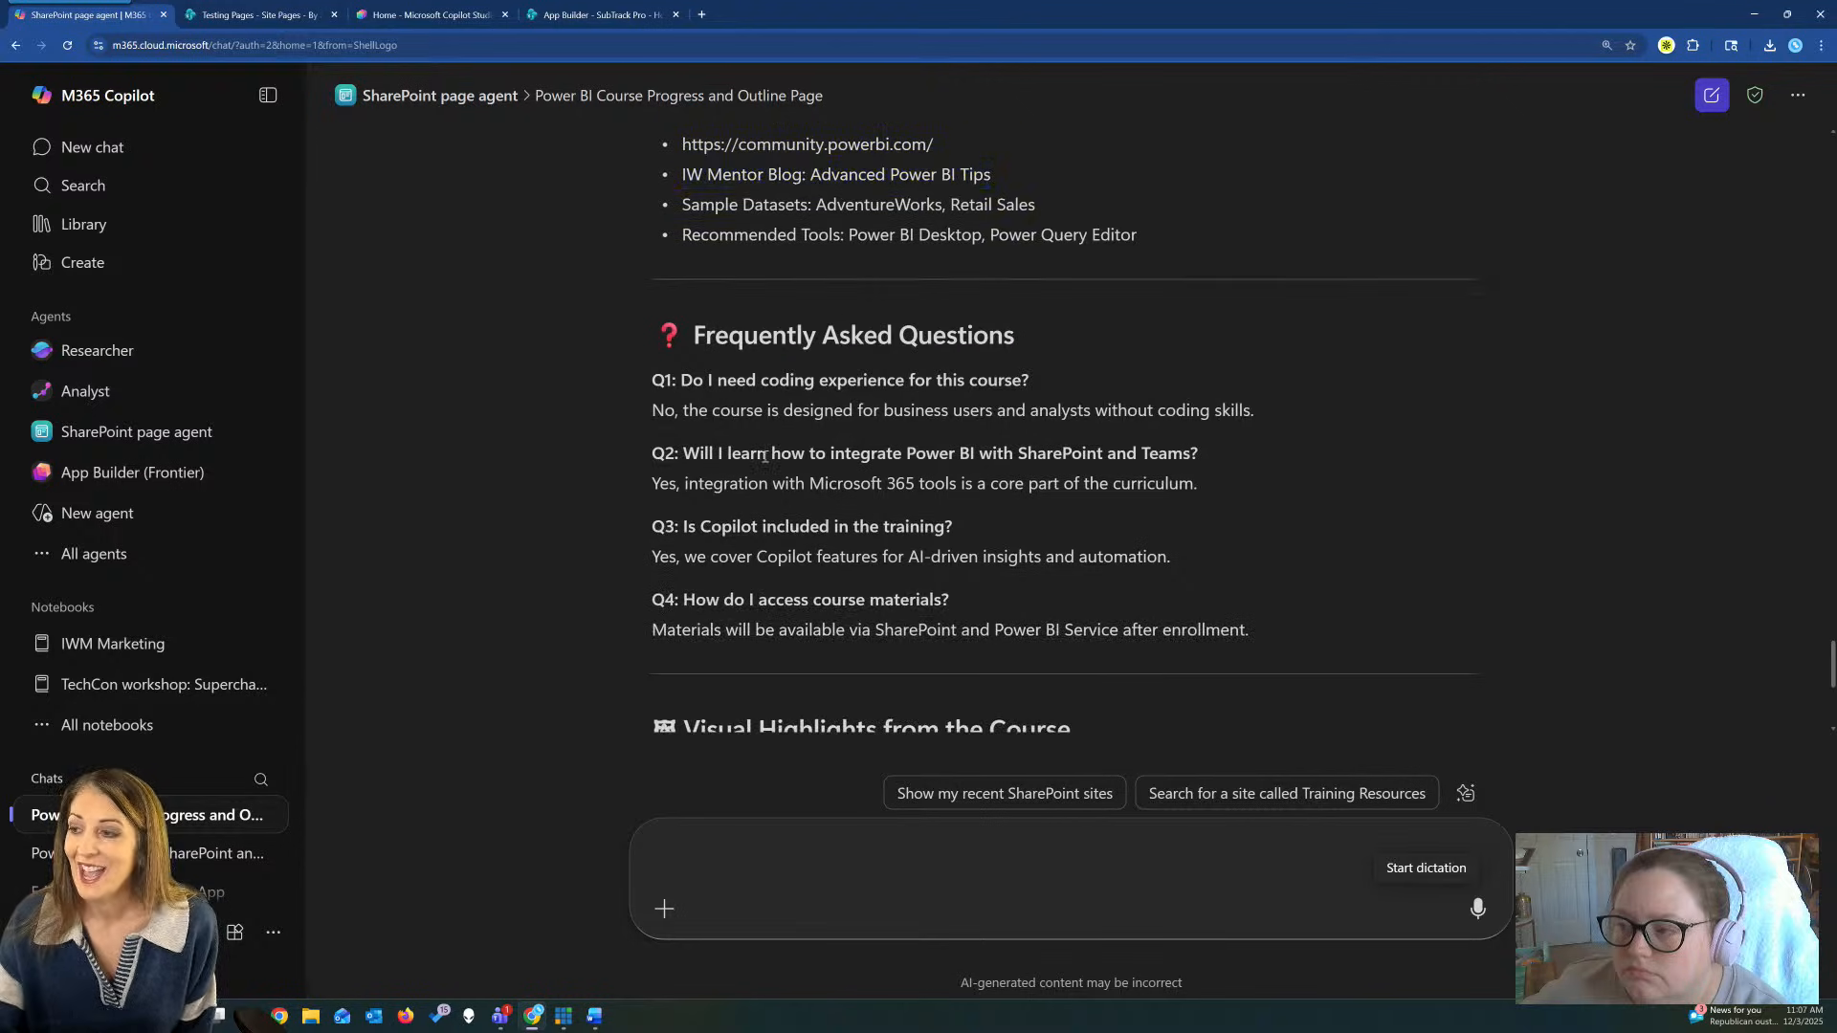
{"action": "scroll", "coordinate": [774, 452], "scroll_direction": "down", "scroll_amount": 5}
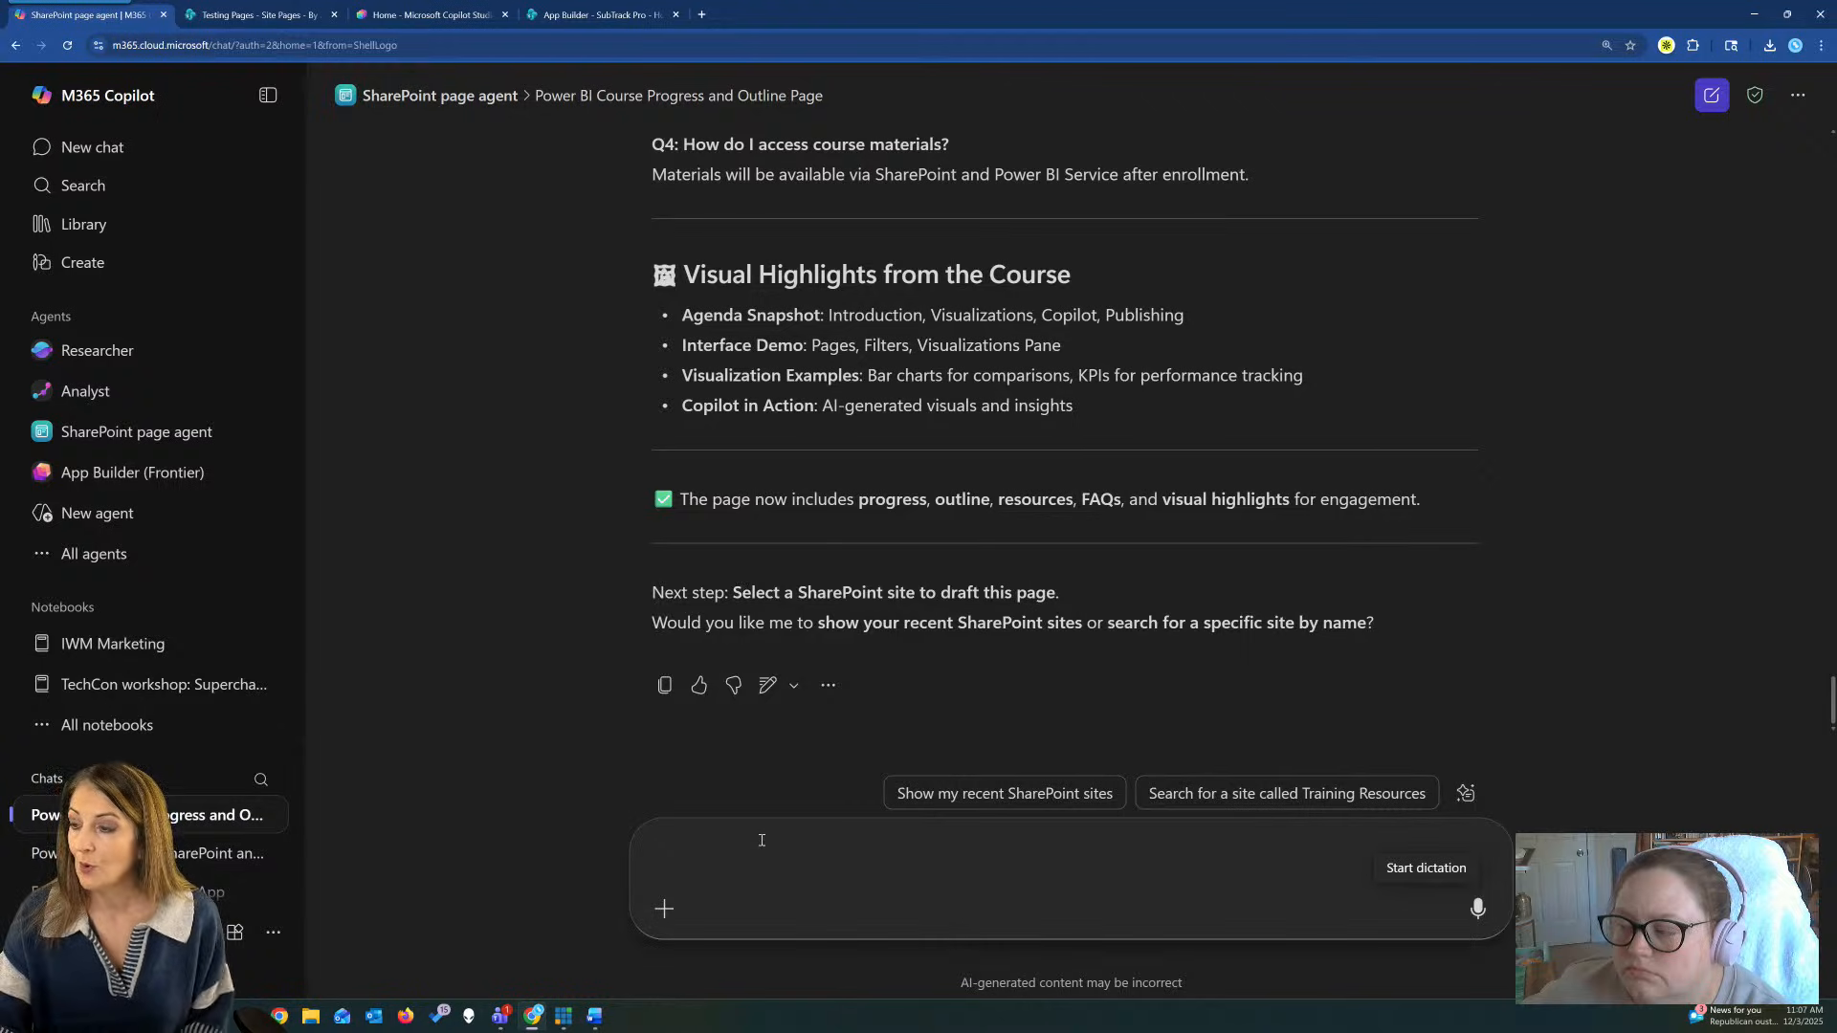
{"action": "type", "text": "show mu"}
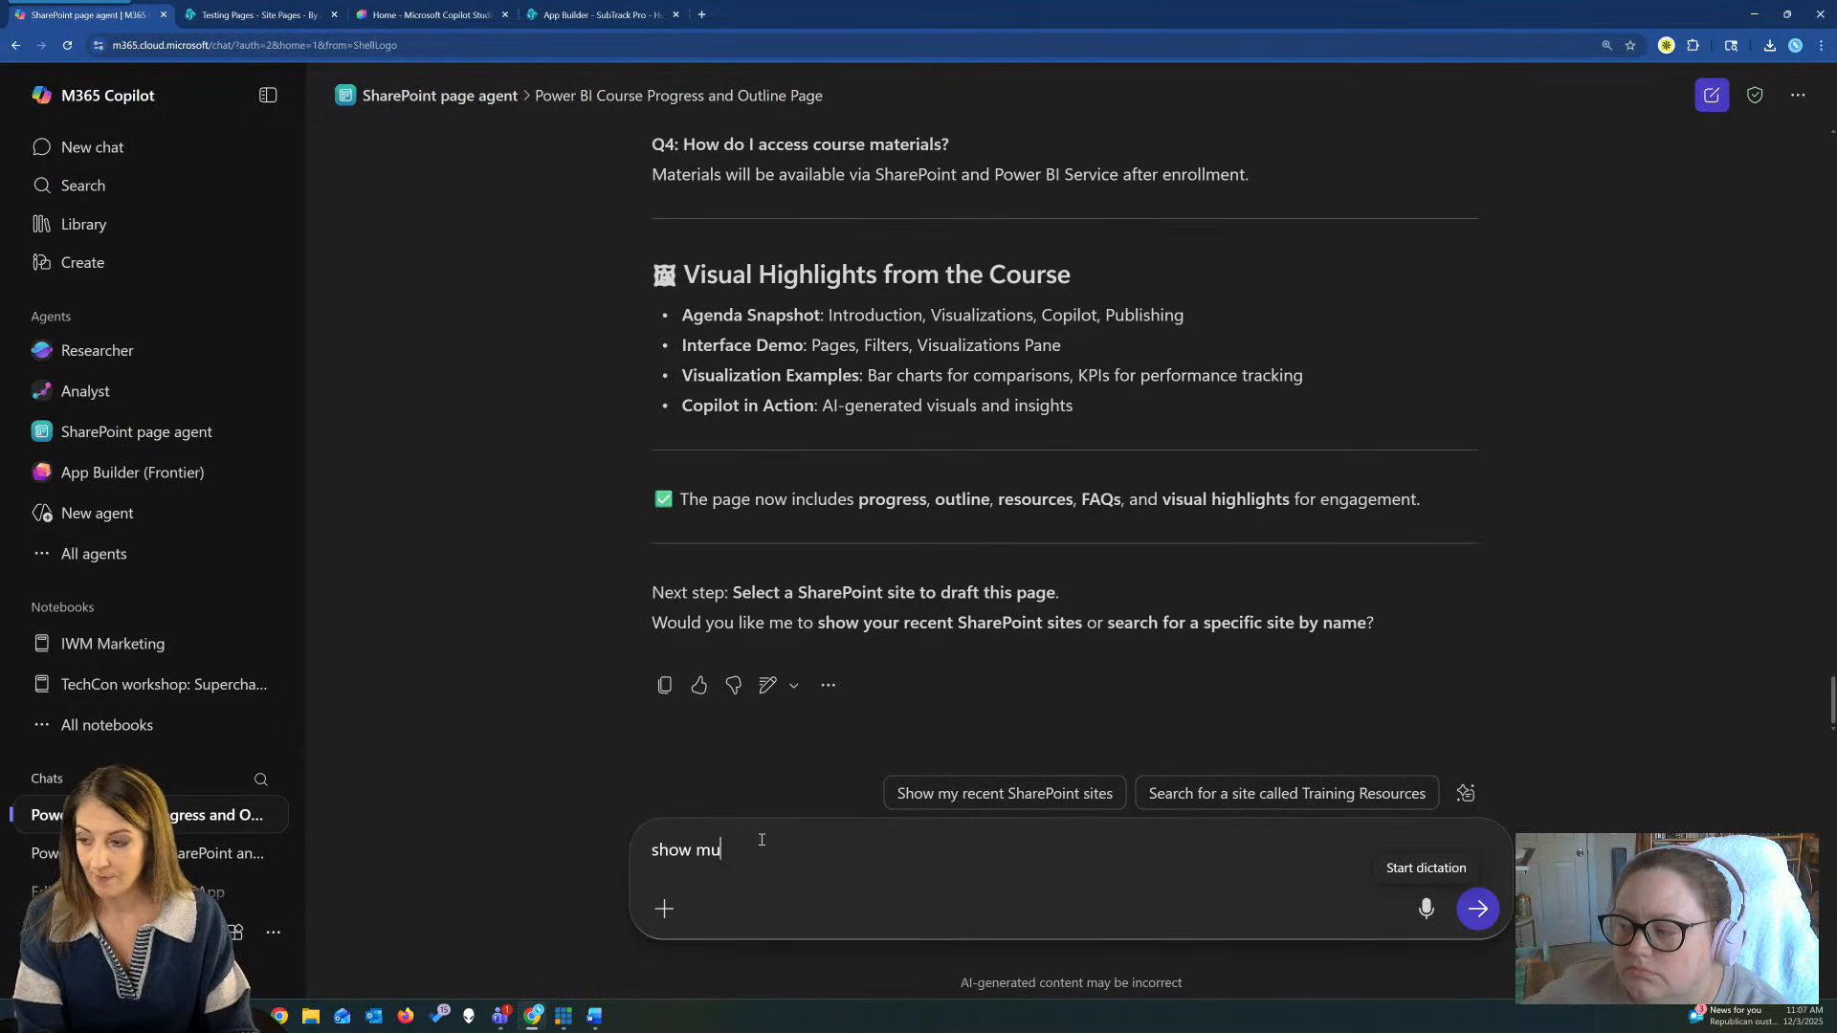
{"action": "key", "text": "BackSpace"}
{"action": "type", "text": "y recent"}
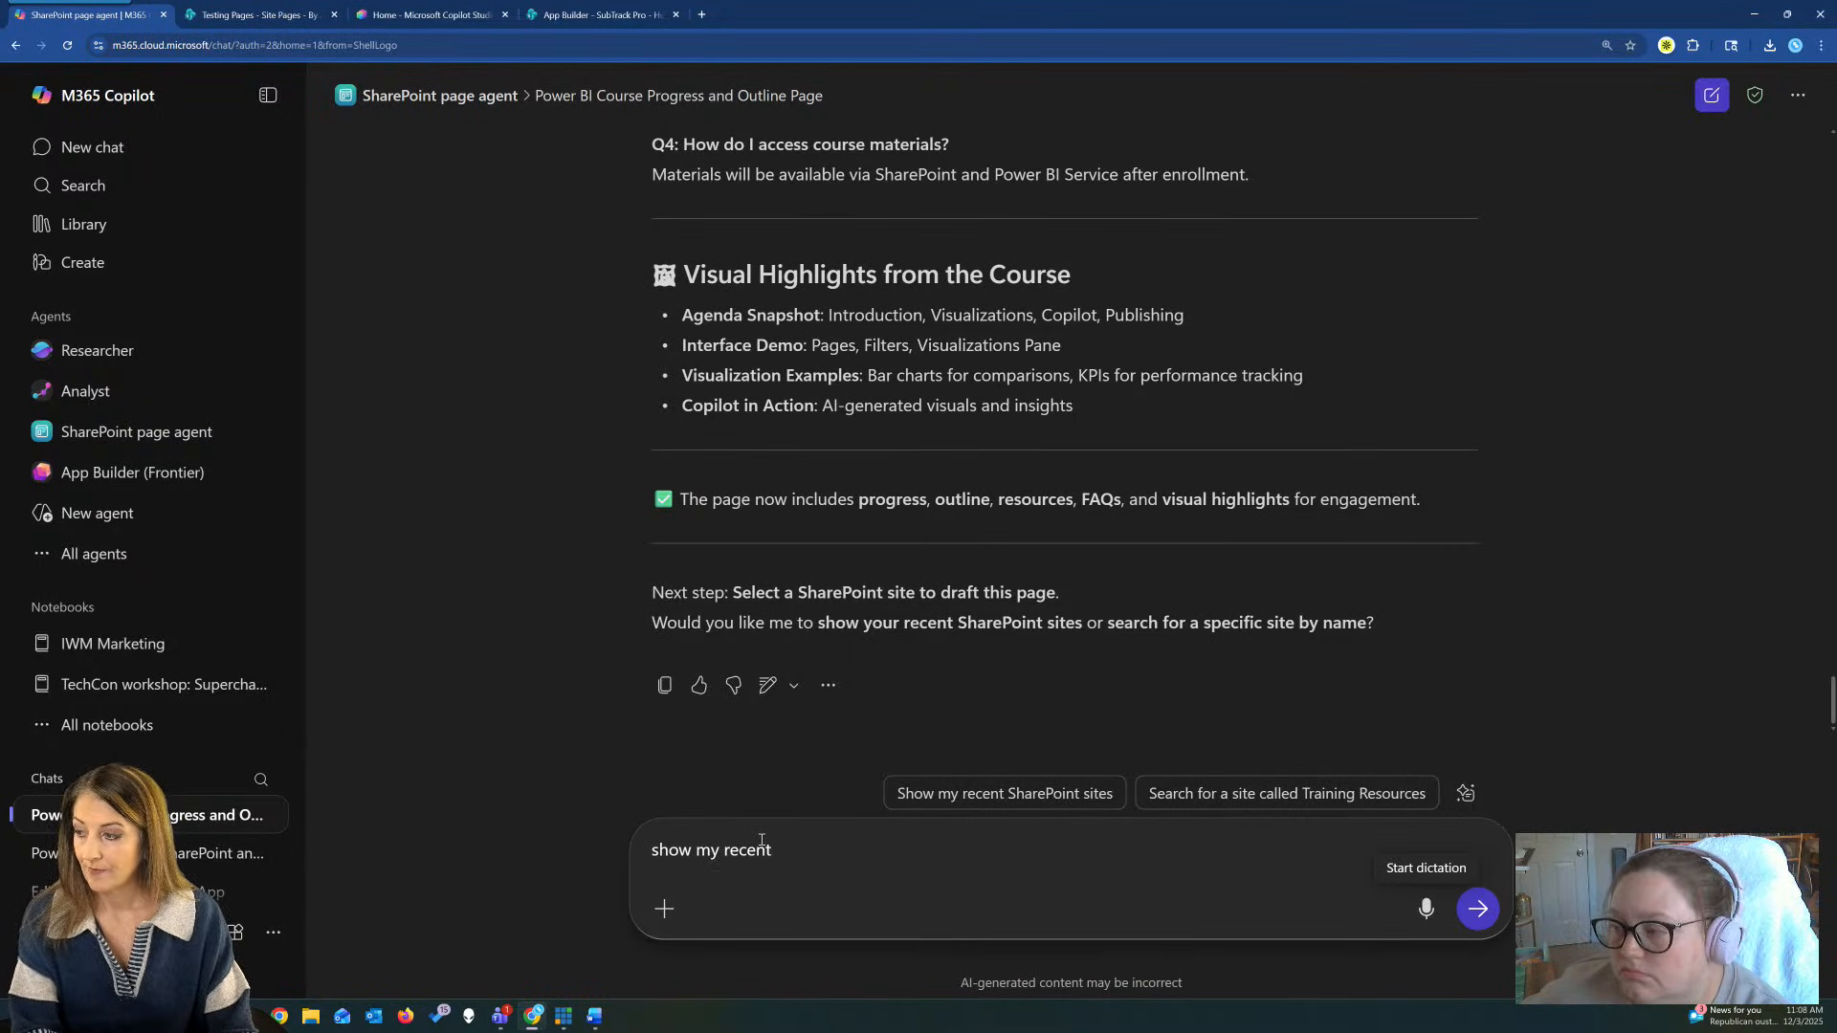
{"action": "key", "text": "Return"}
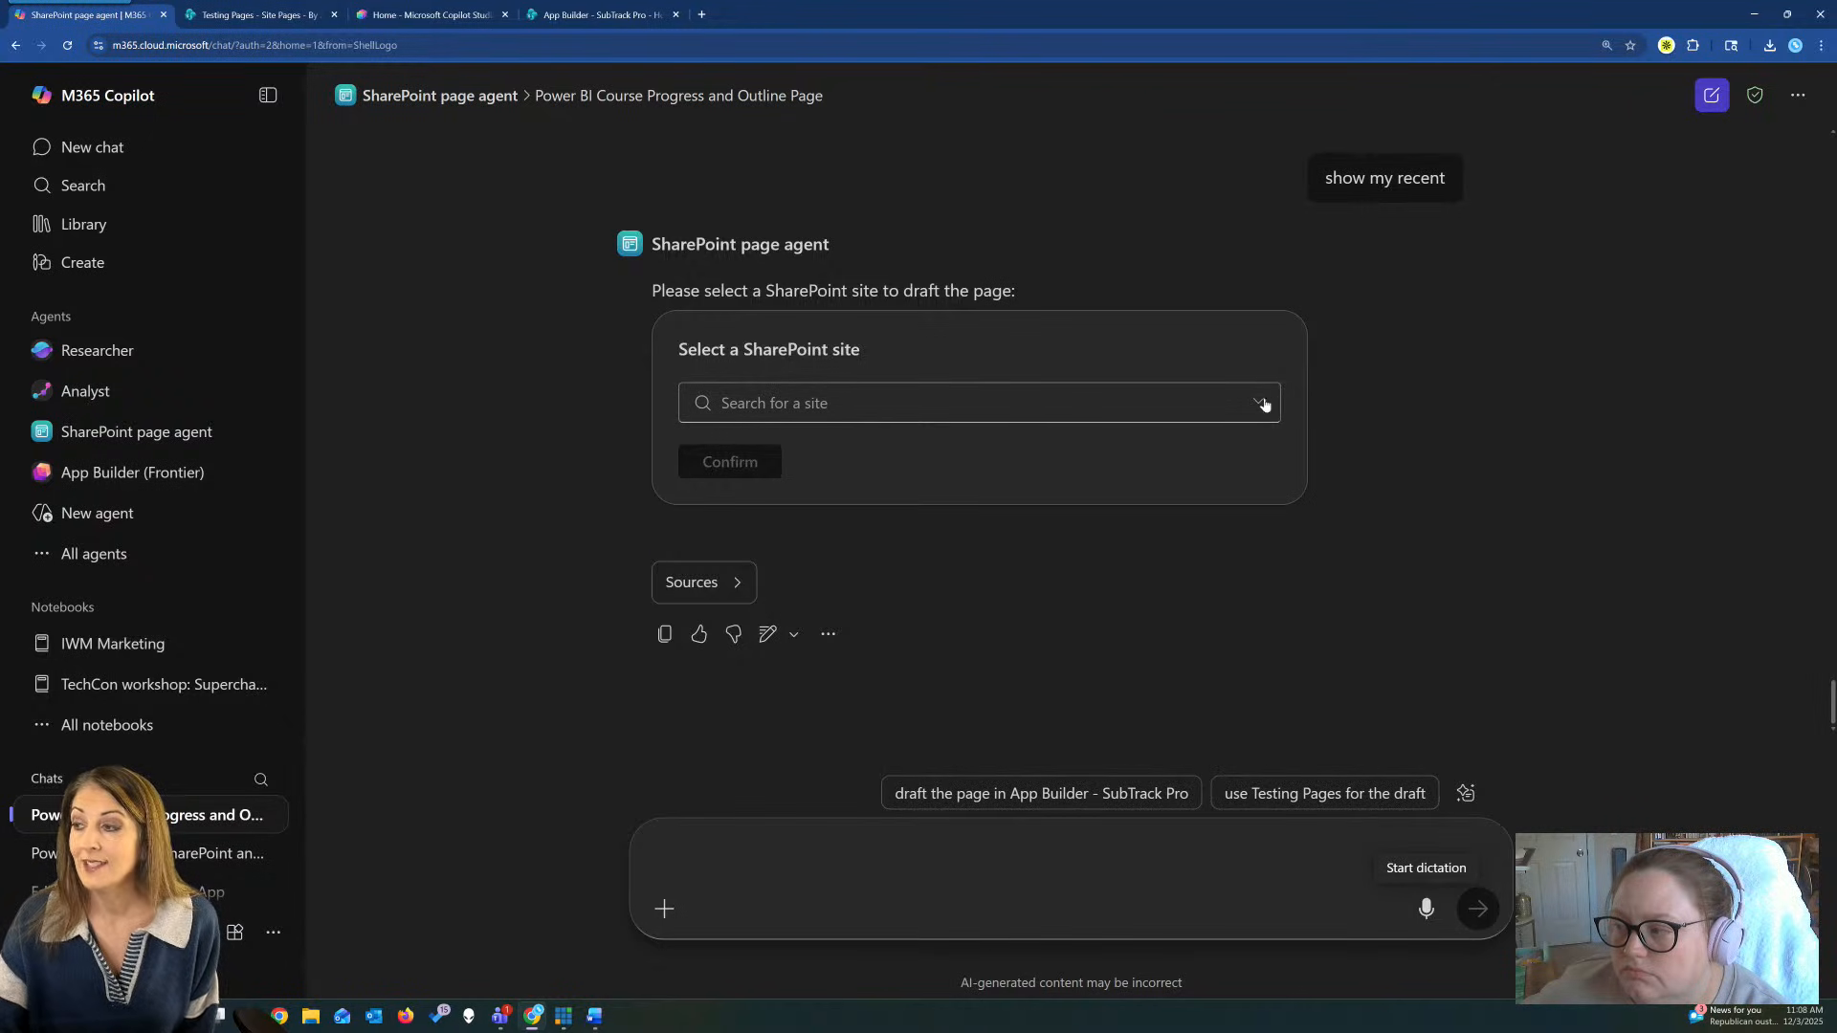
Choose the App Builder - SubTrack Pro site for the draft and open the drafted Power BI course page in SharePoint.
{"action": "left_click", "coordinate": [1258, 474]}
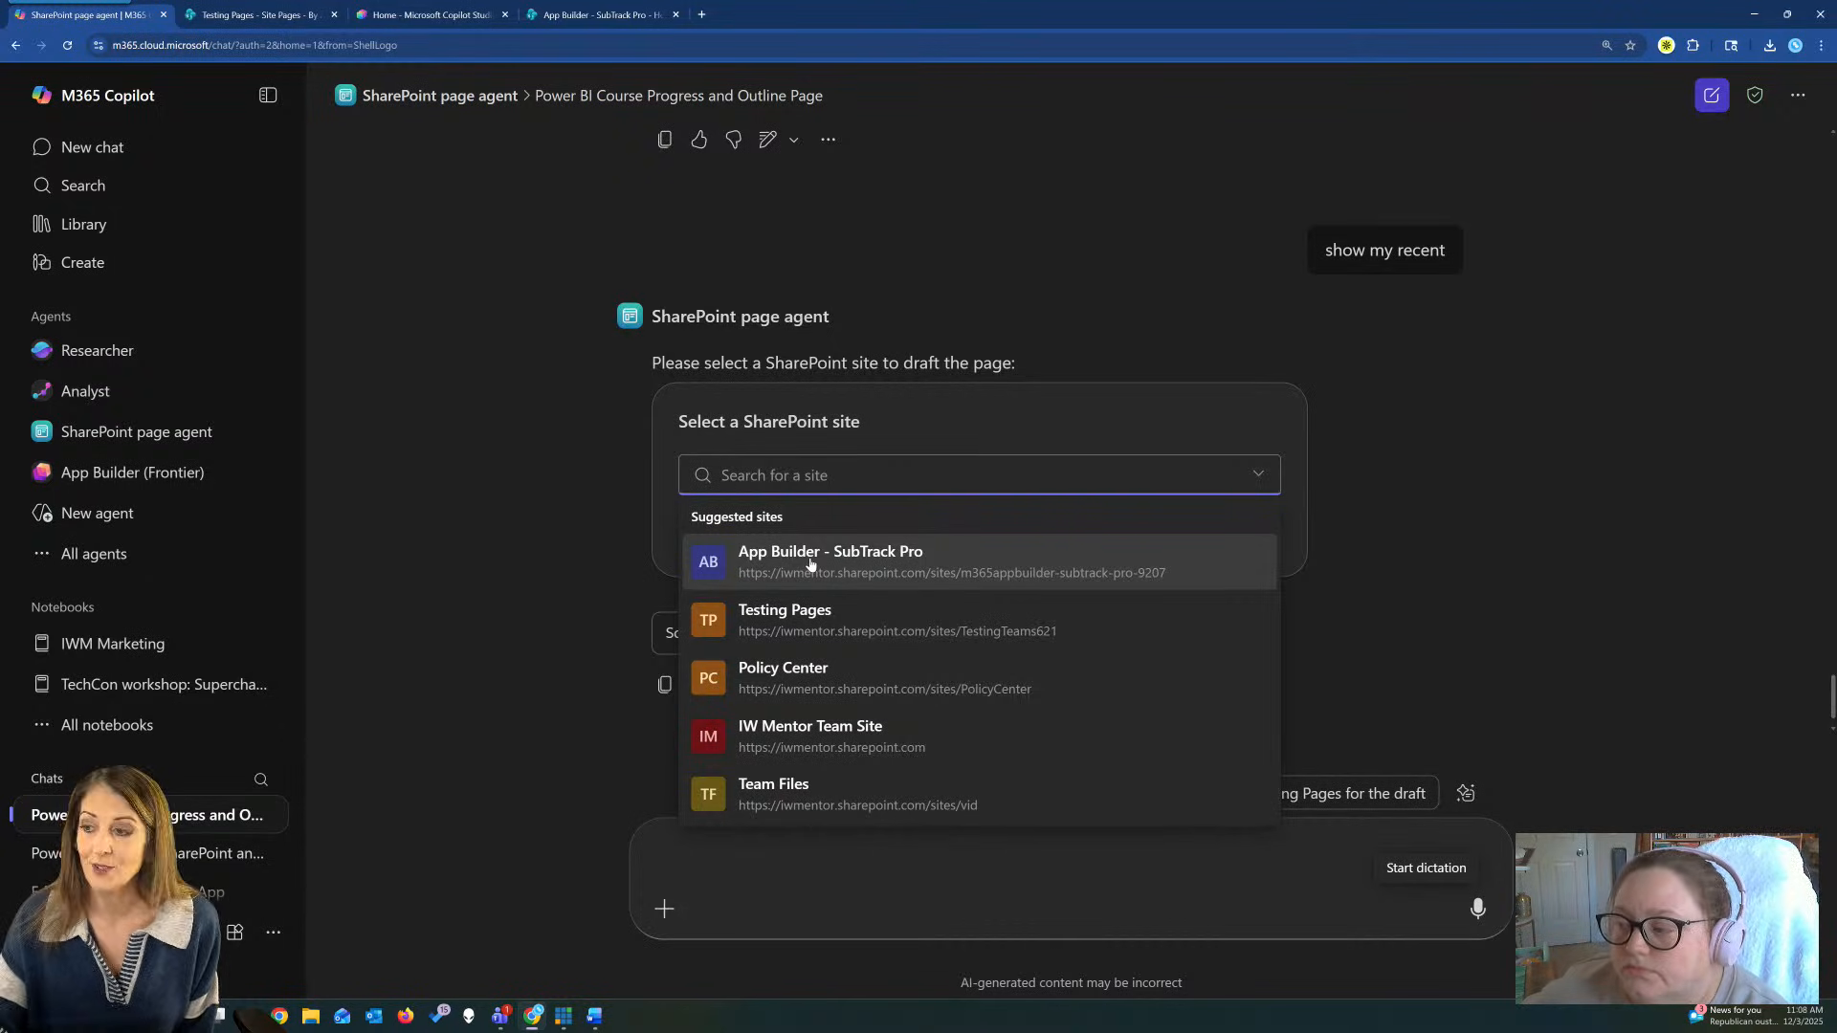
{"action": "left_click", "coordinate": [809, 563]}
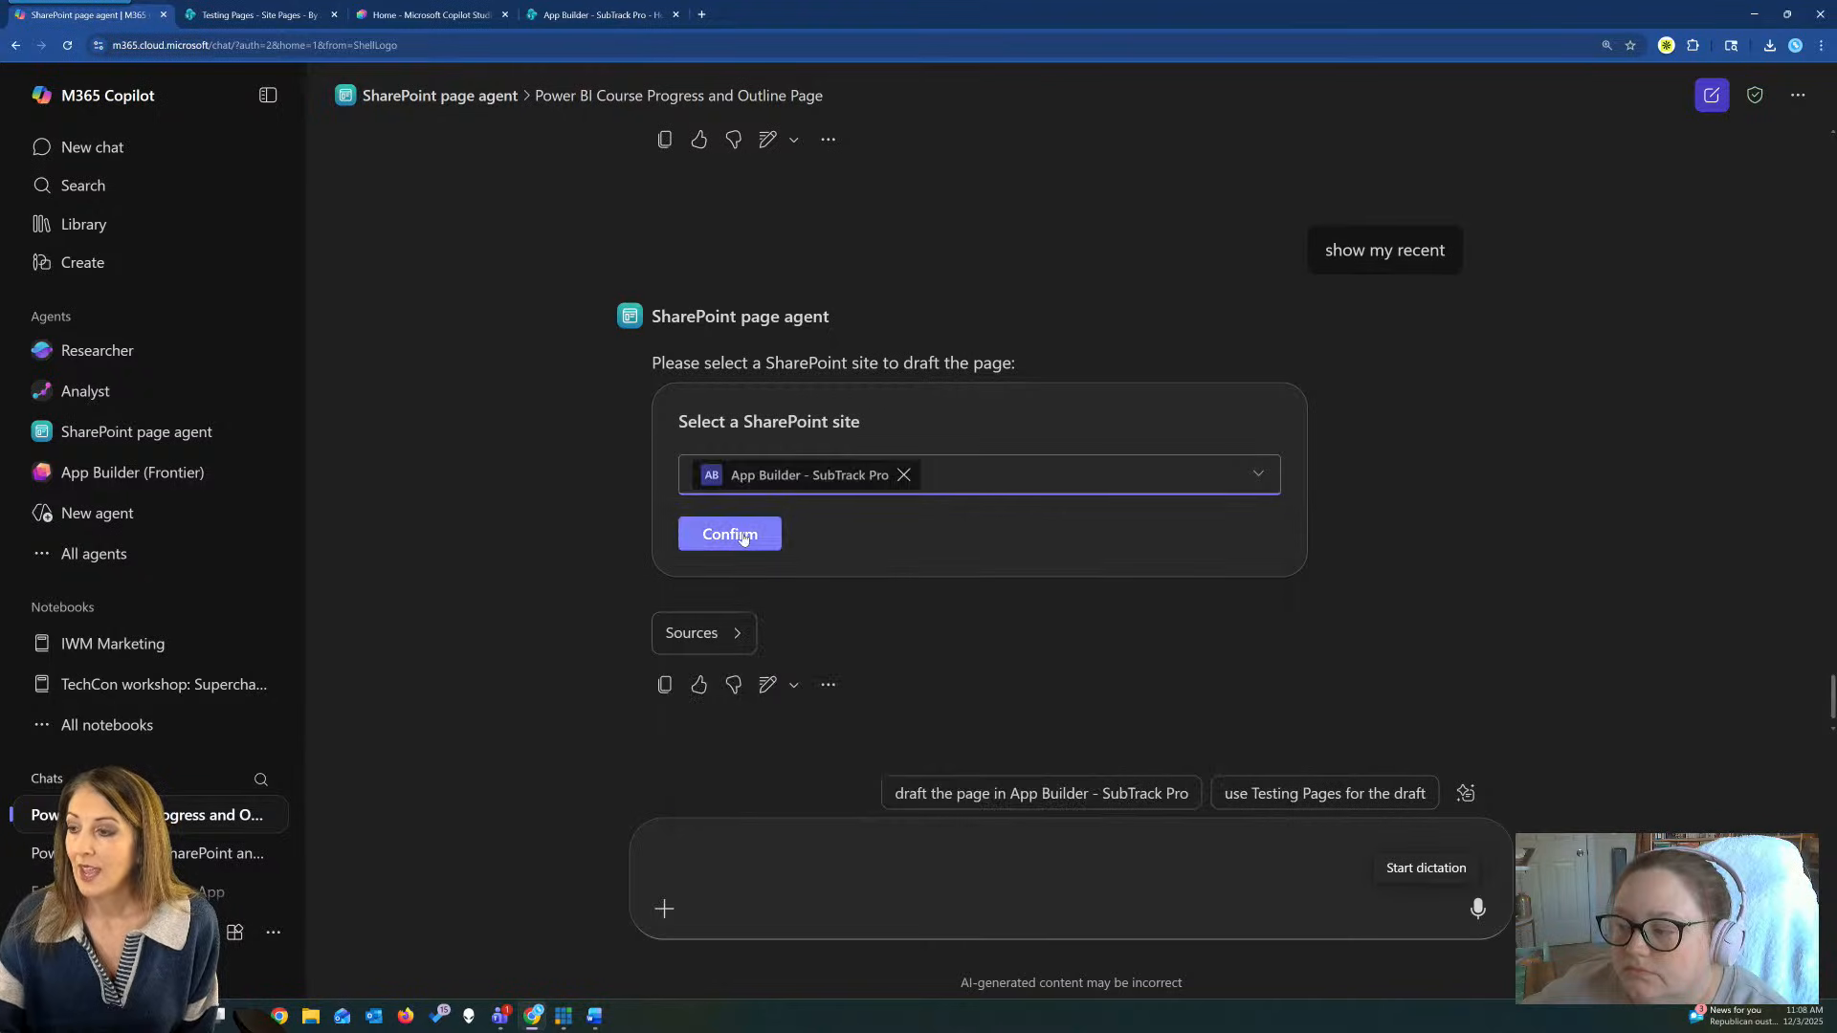
{"action": "left_click", "coordinate": [742, 537]}
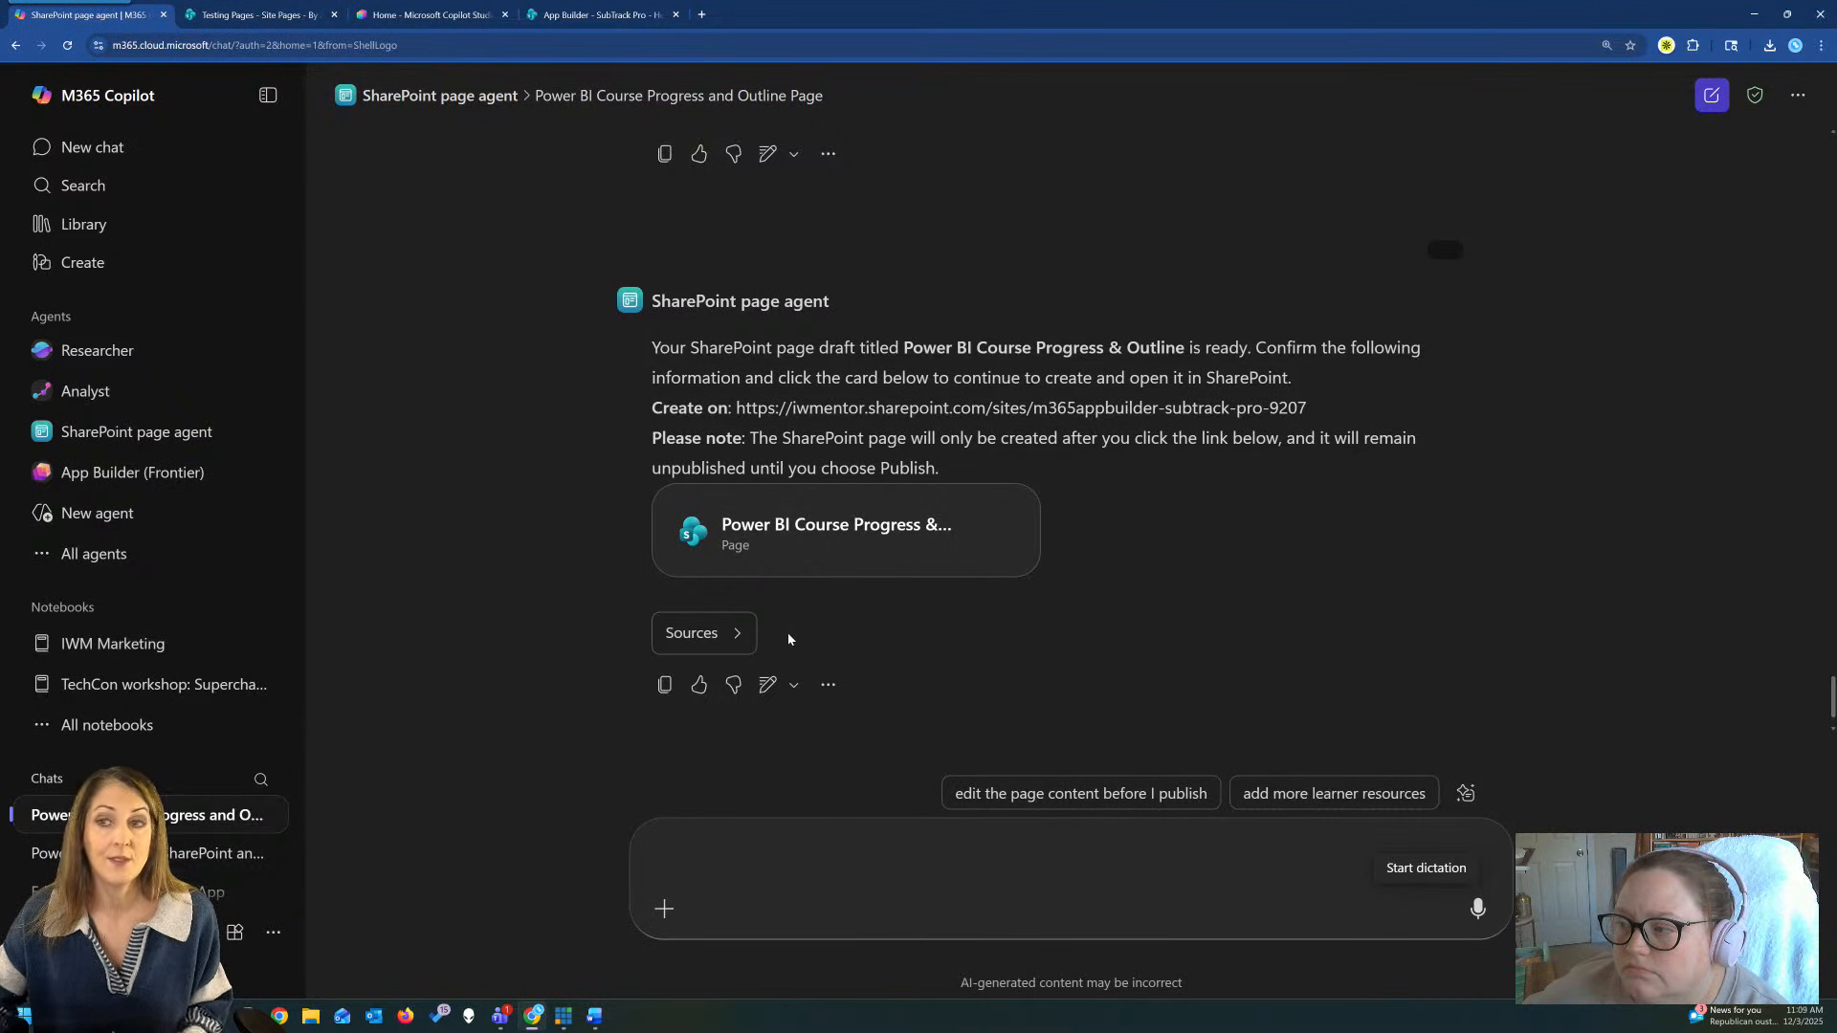
{"action": "left_click", "coordinate": [810, 526]}
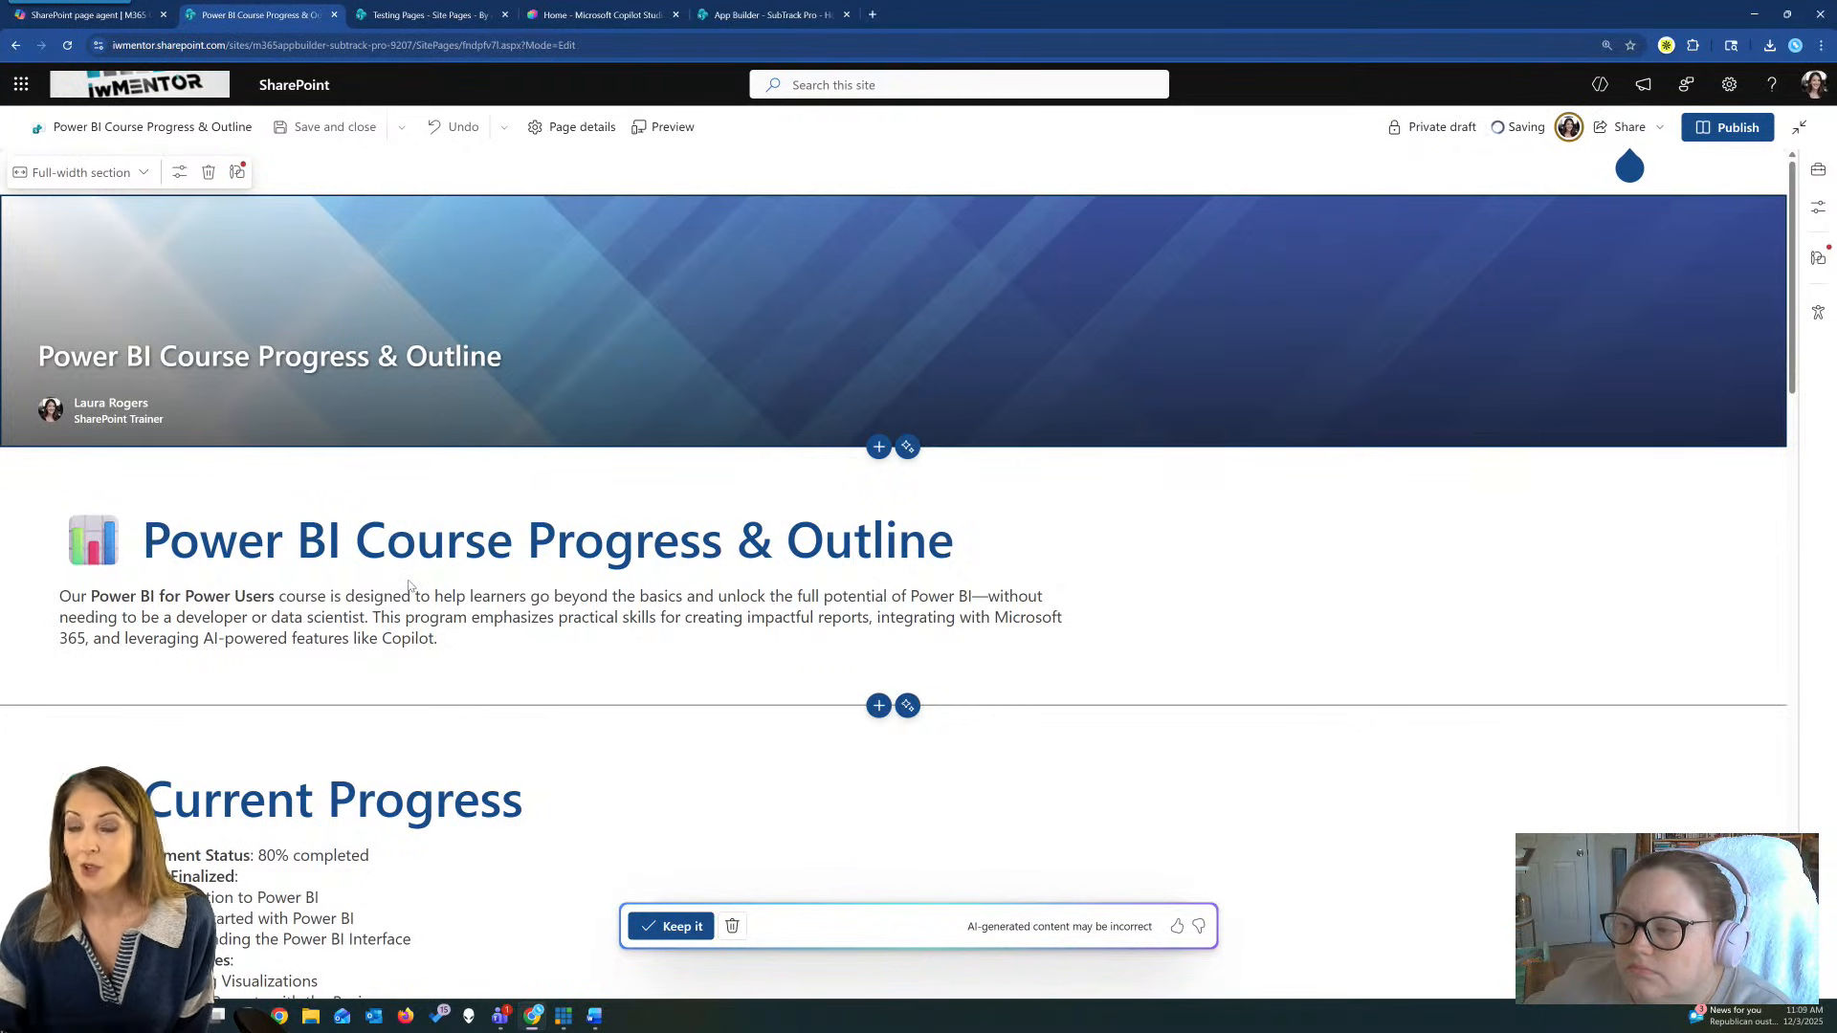
Compare the new SharePoint page with the agent chat, look through its sections, and keep the AI-generated content.
{"action": "left_click", "coordinate": [110, 18]}
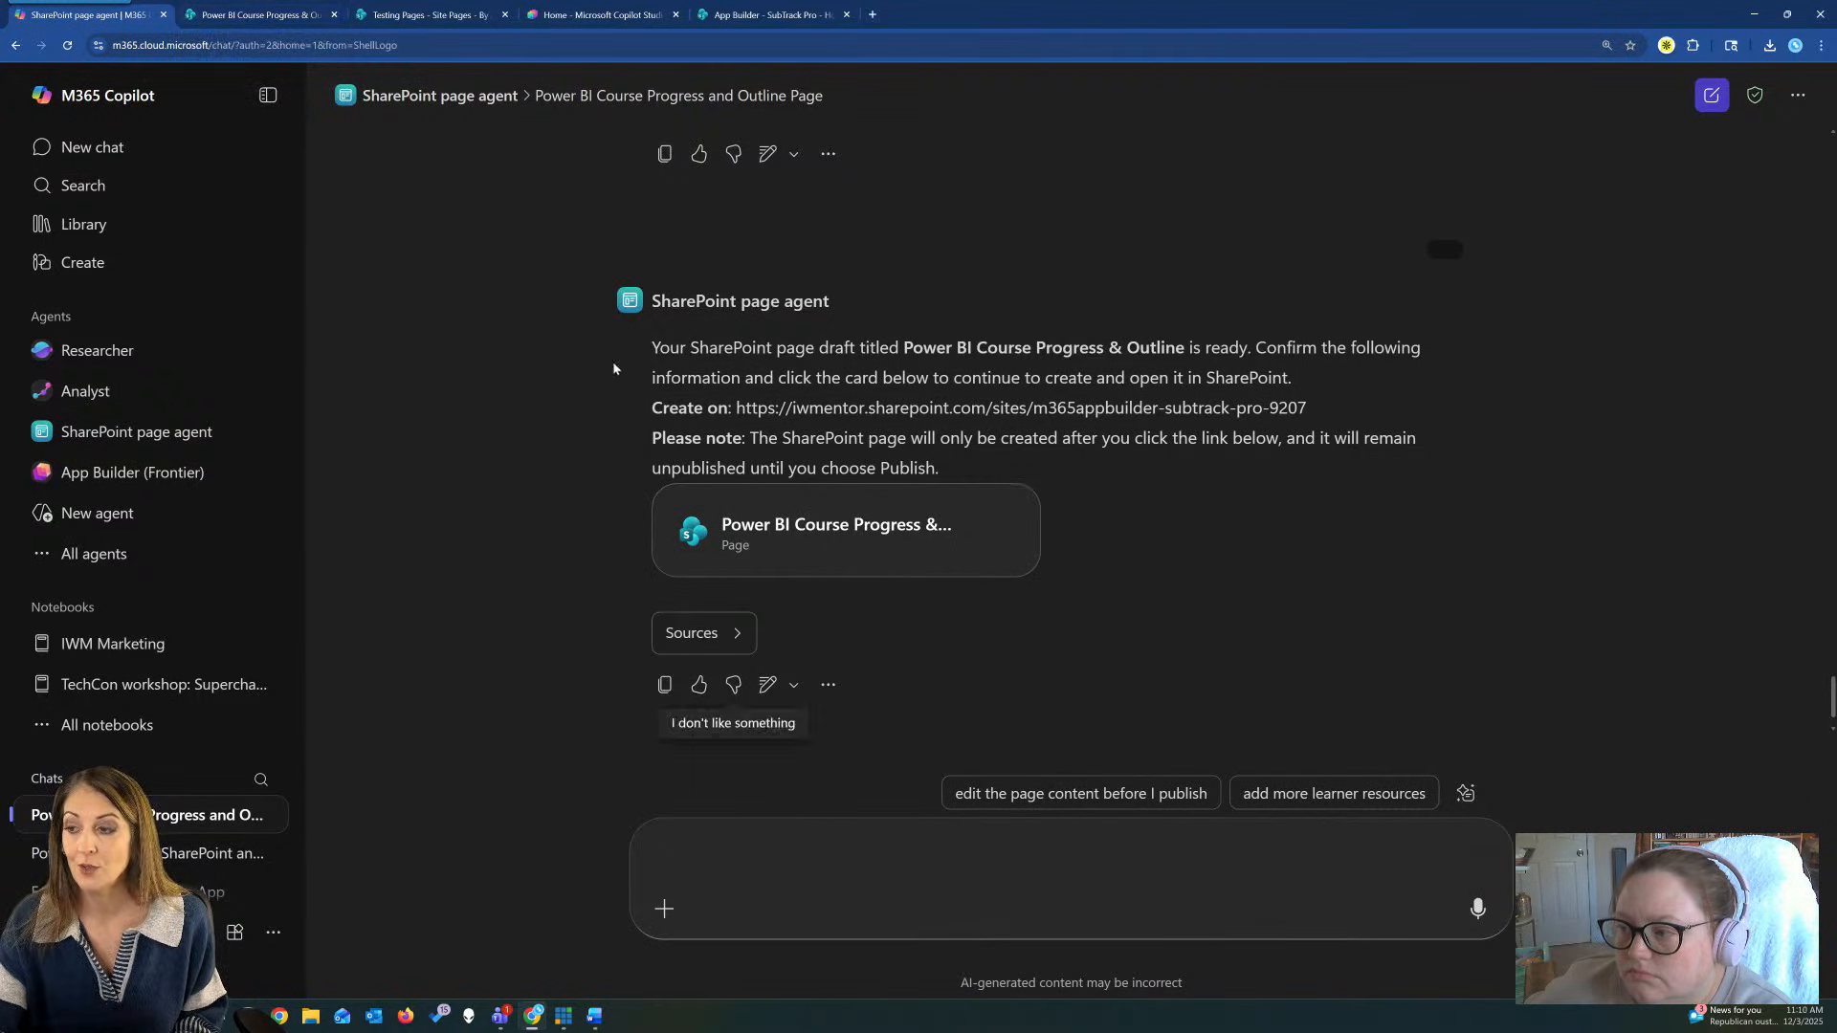
{"action": "left_click", "coordinate": [268, 15]}
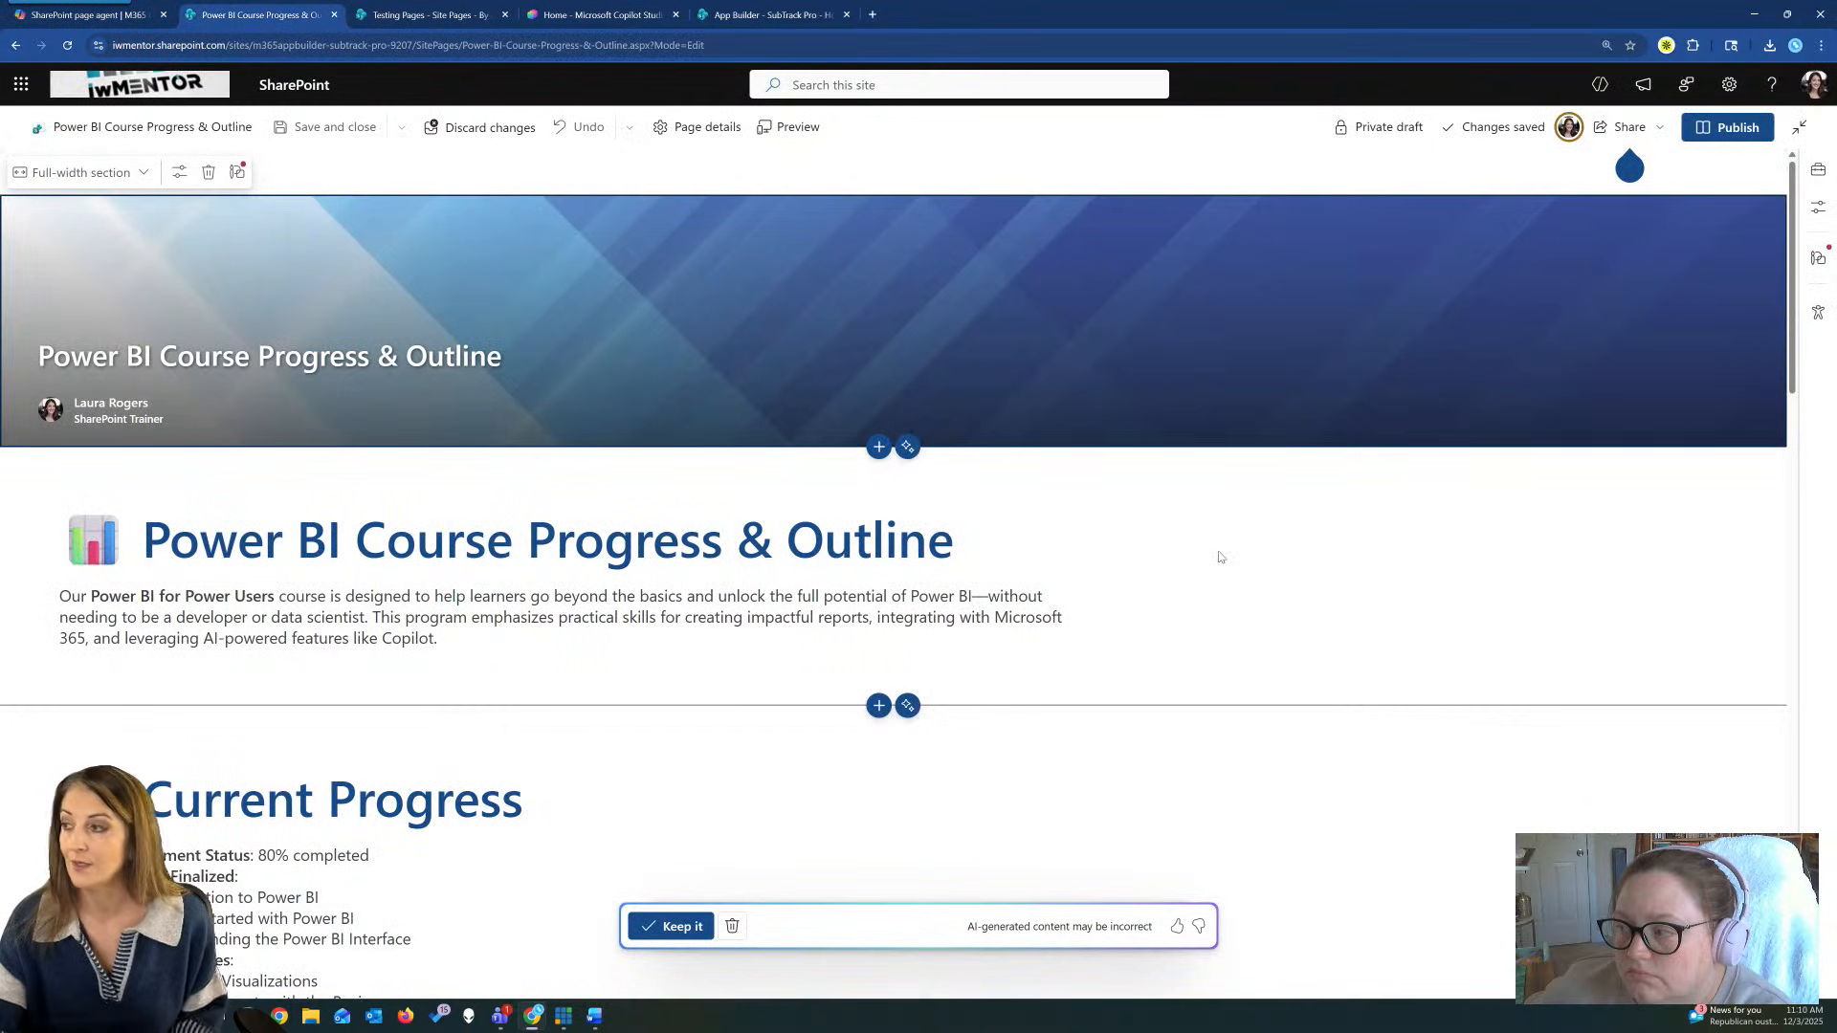
{"action": "scroll", "coordinate": [591, 753], "scroll_direction": "down", "scroll_amount": 15}
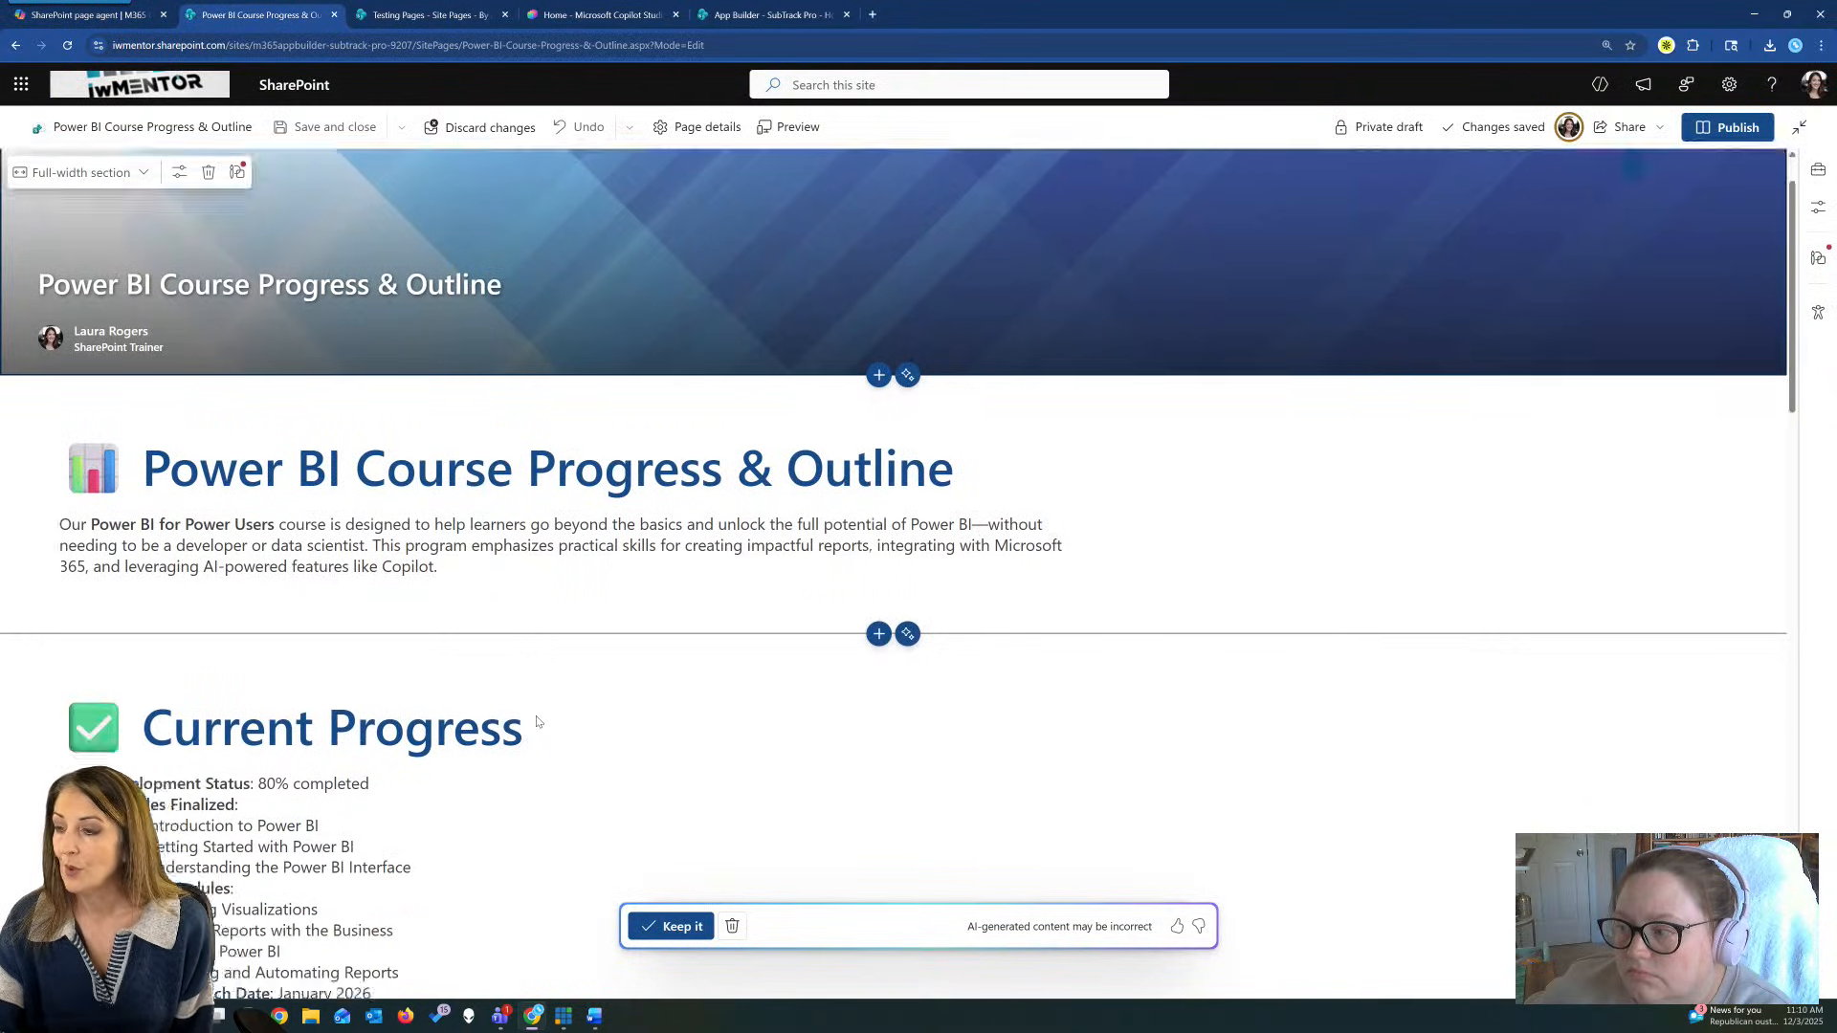
{"action": "scroll", "coordinate": [529, 609], "scroll_direction": "down", "scroll_amount": 6}
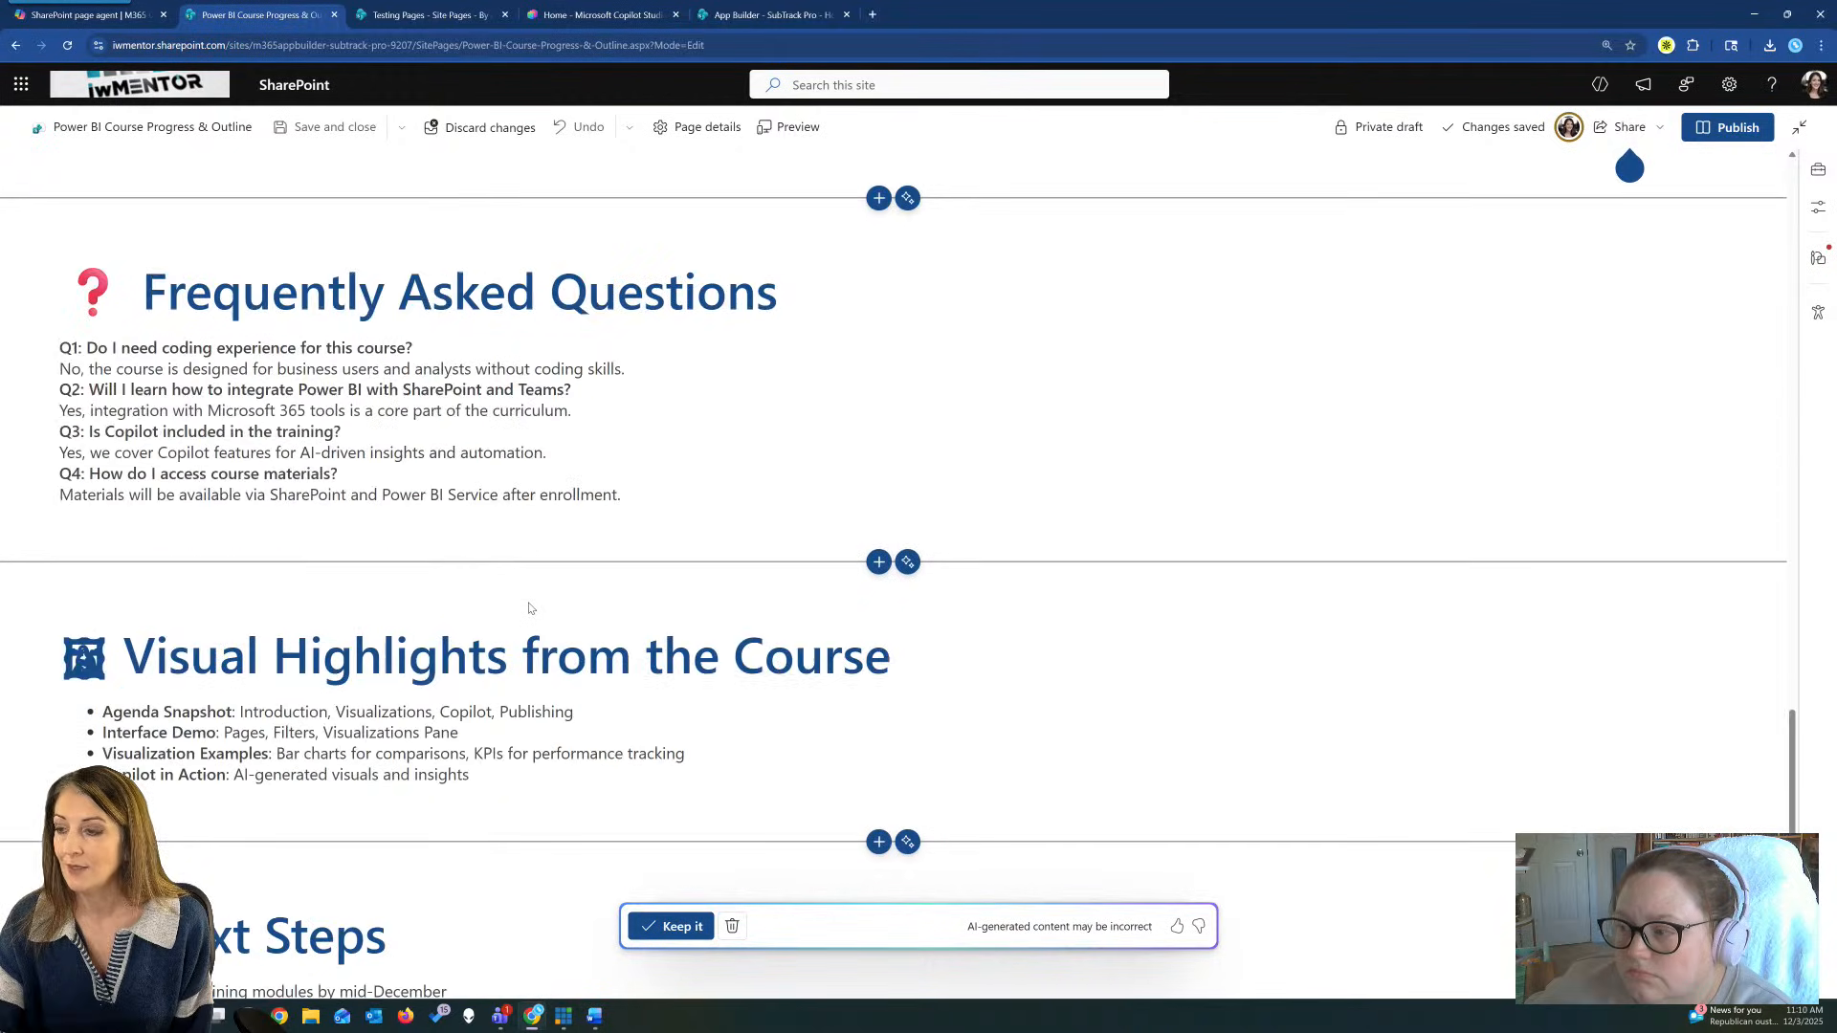
{"action": "left_click", "coordinate": [675, 927]}
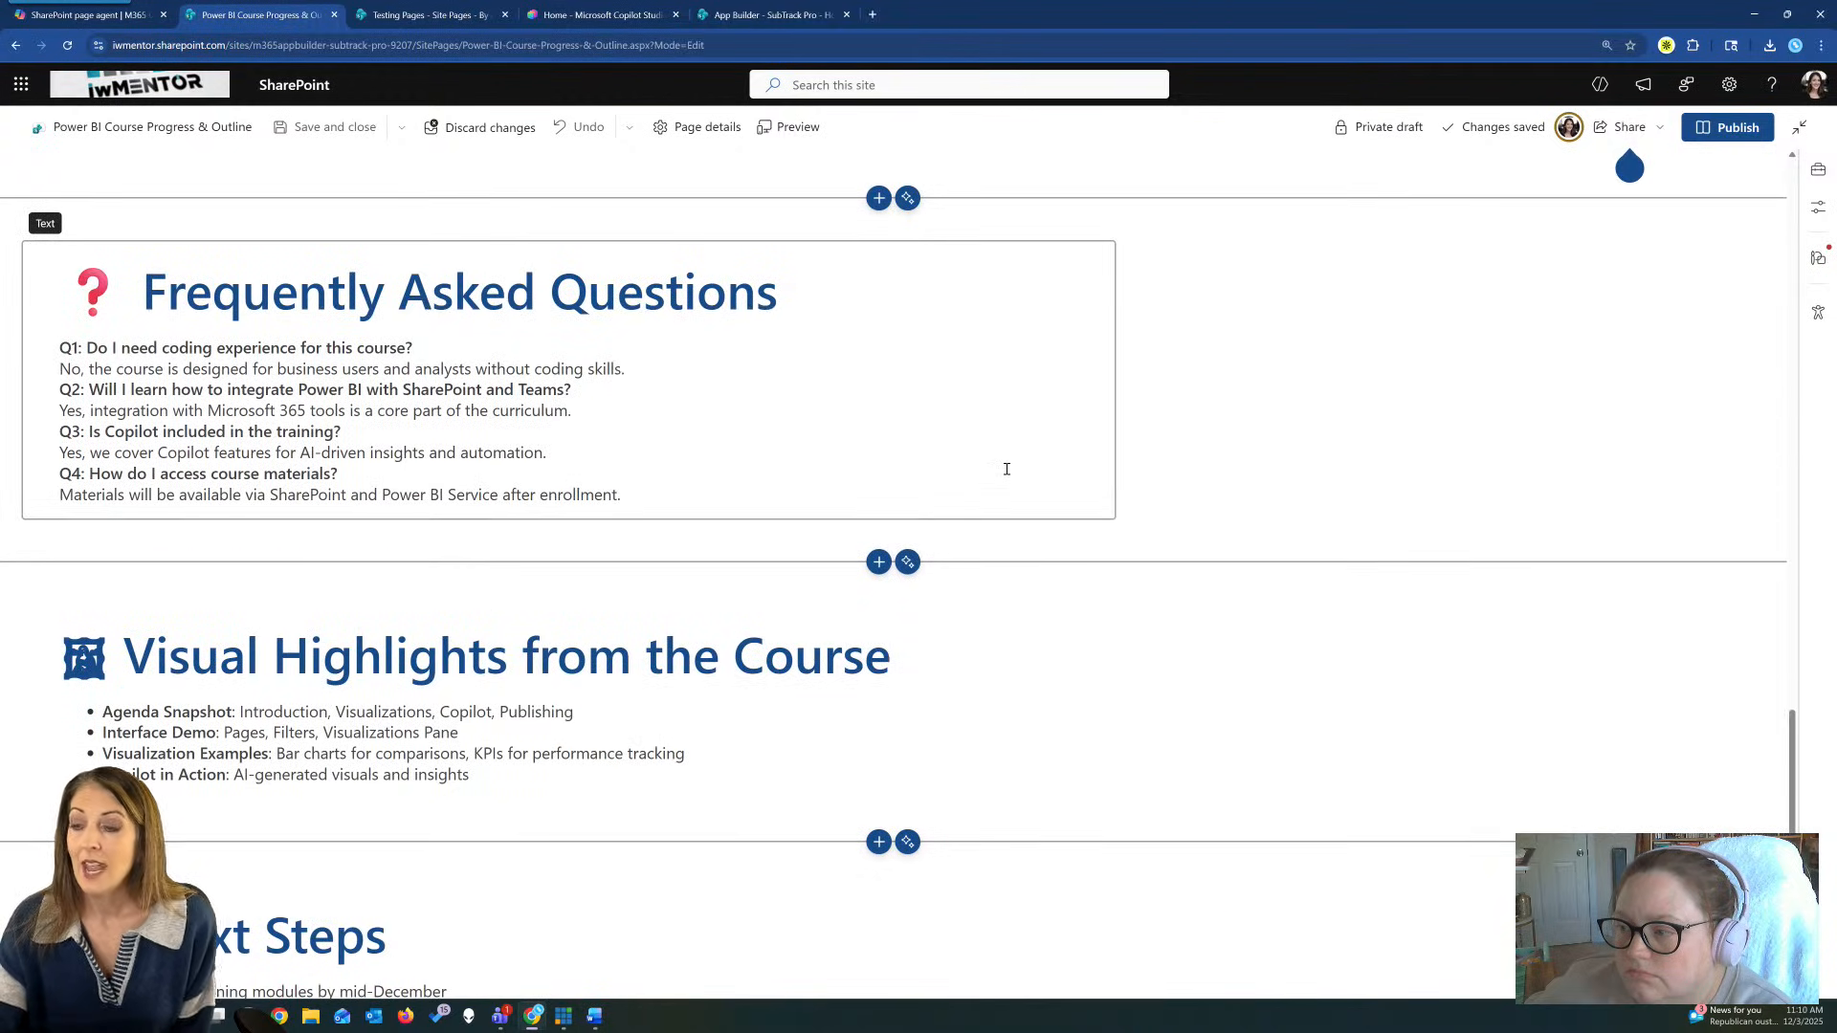
{"action": "scroll", "coordinate": [1073, 452], "scroll_direction": "up", "scroll_amount": 15}
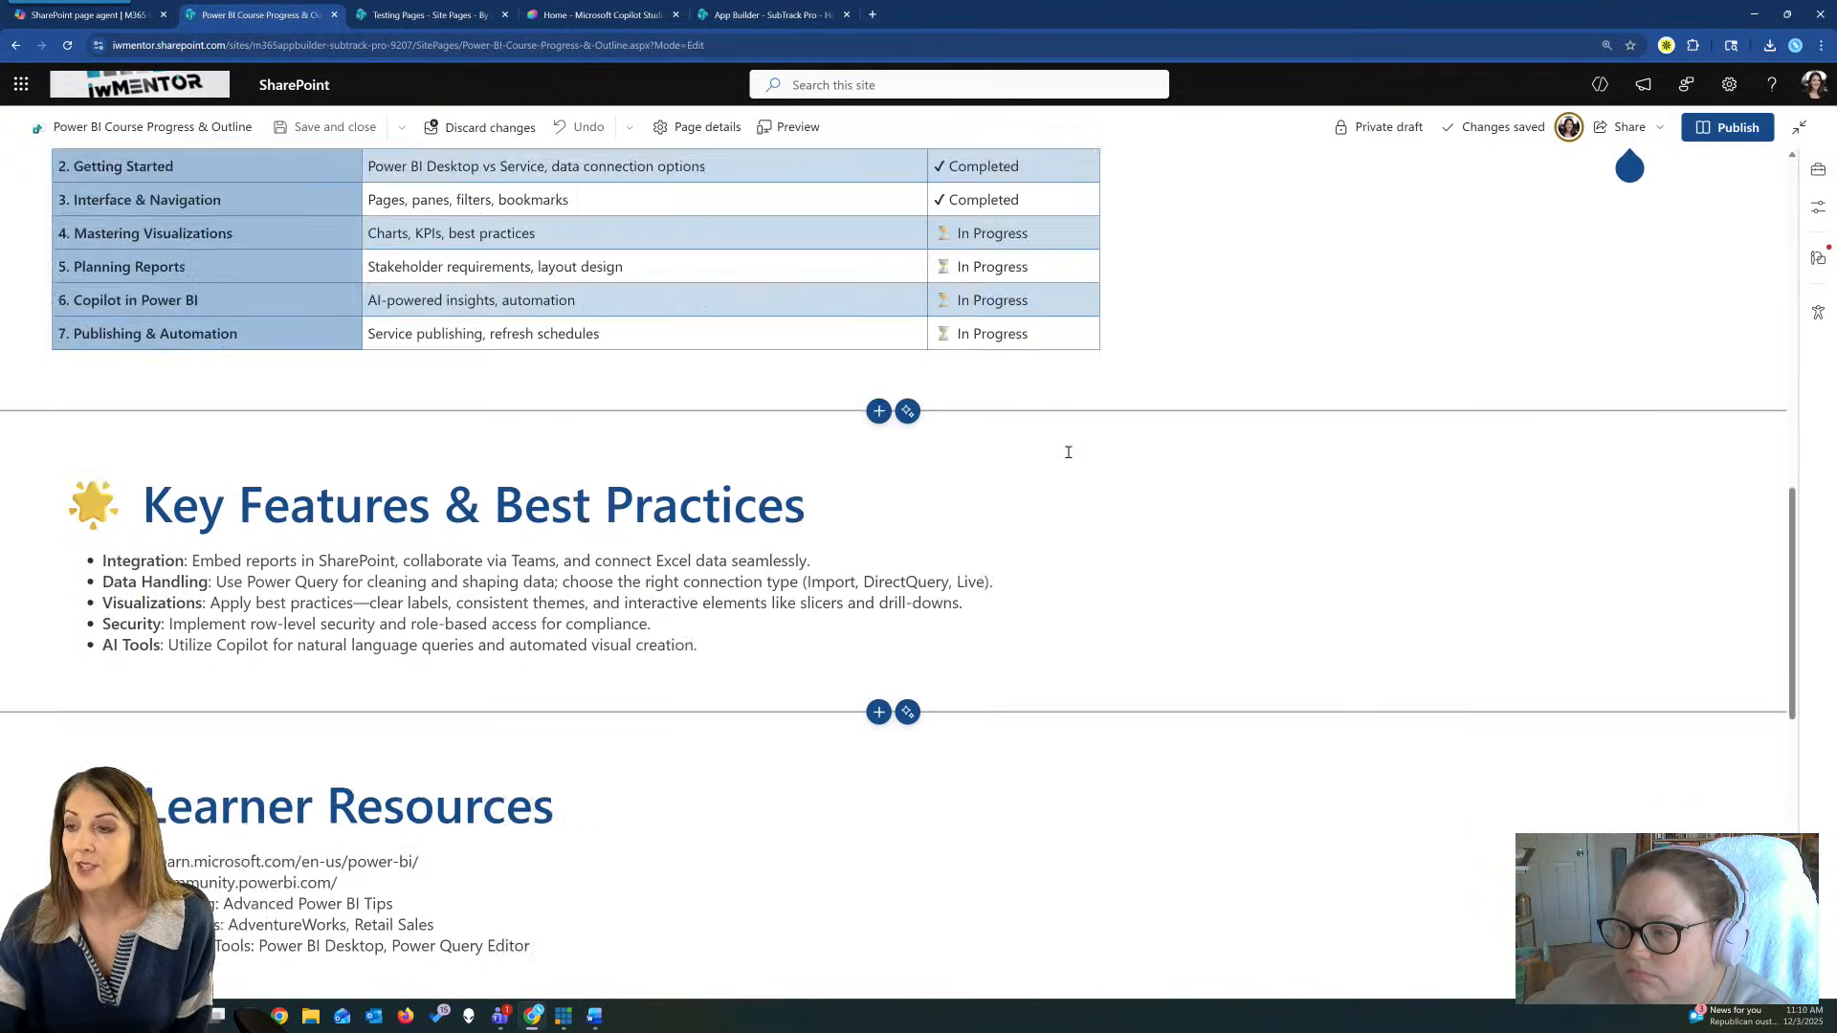
{"action": "scroll", "coordinate": [1067, 451], "scroll_direction": "up", "scroll_amount": 6}
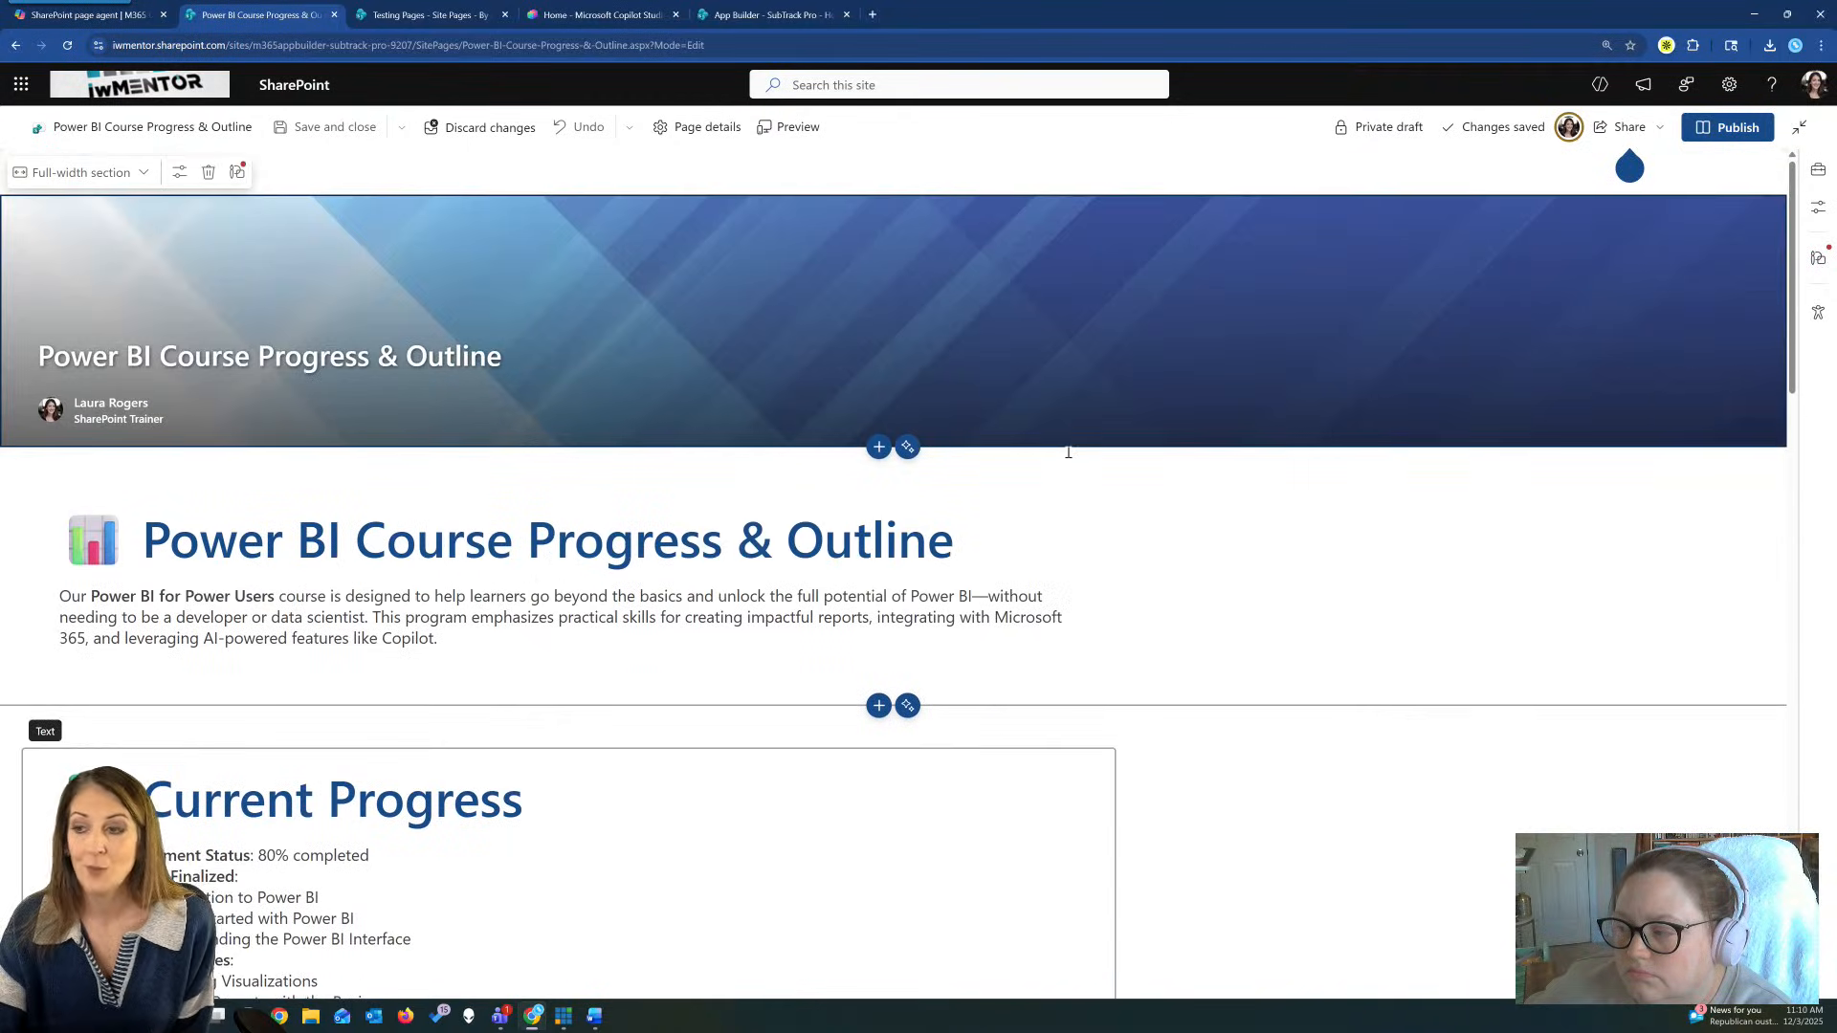
Try the dark photo-background design idea on the Power BI Course Progress & Outline introduction section, and undo it.
{"action": "left_click", "coordinate": [561, 316]}
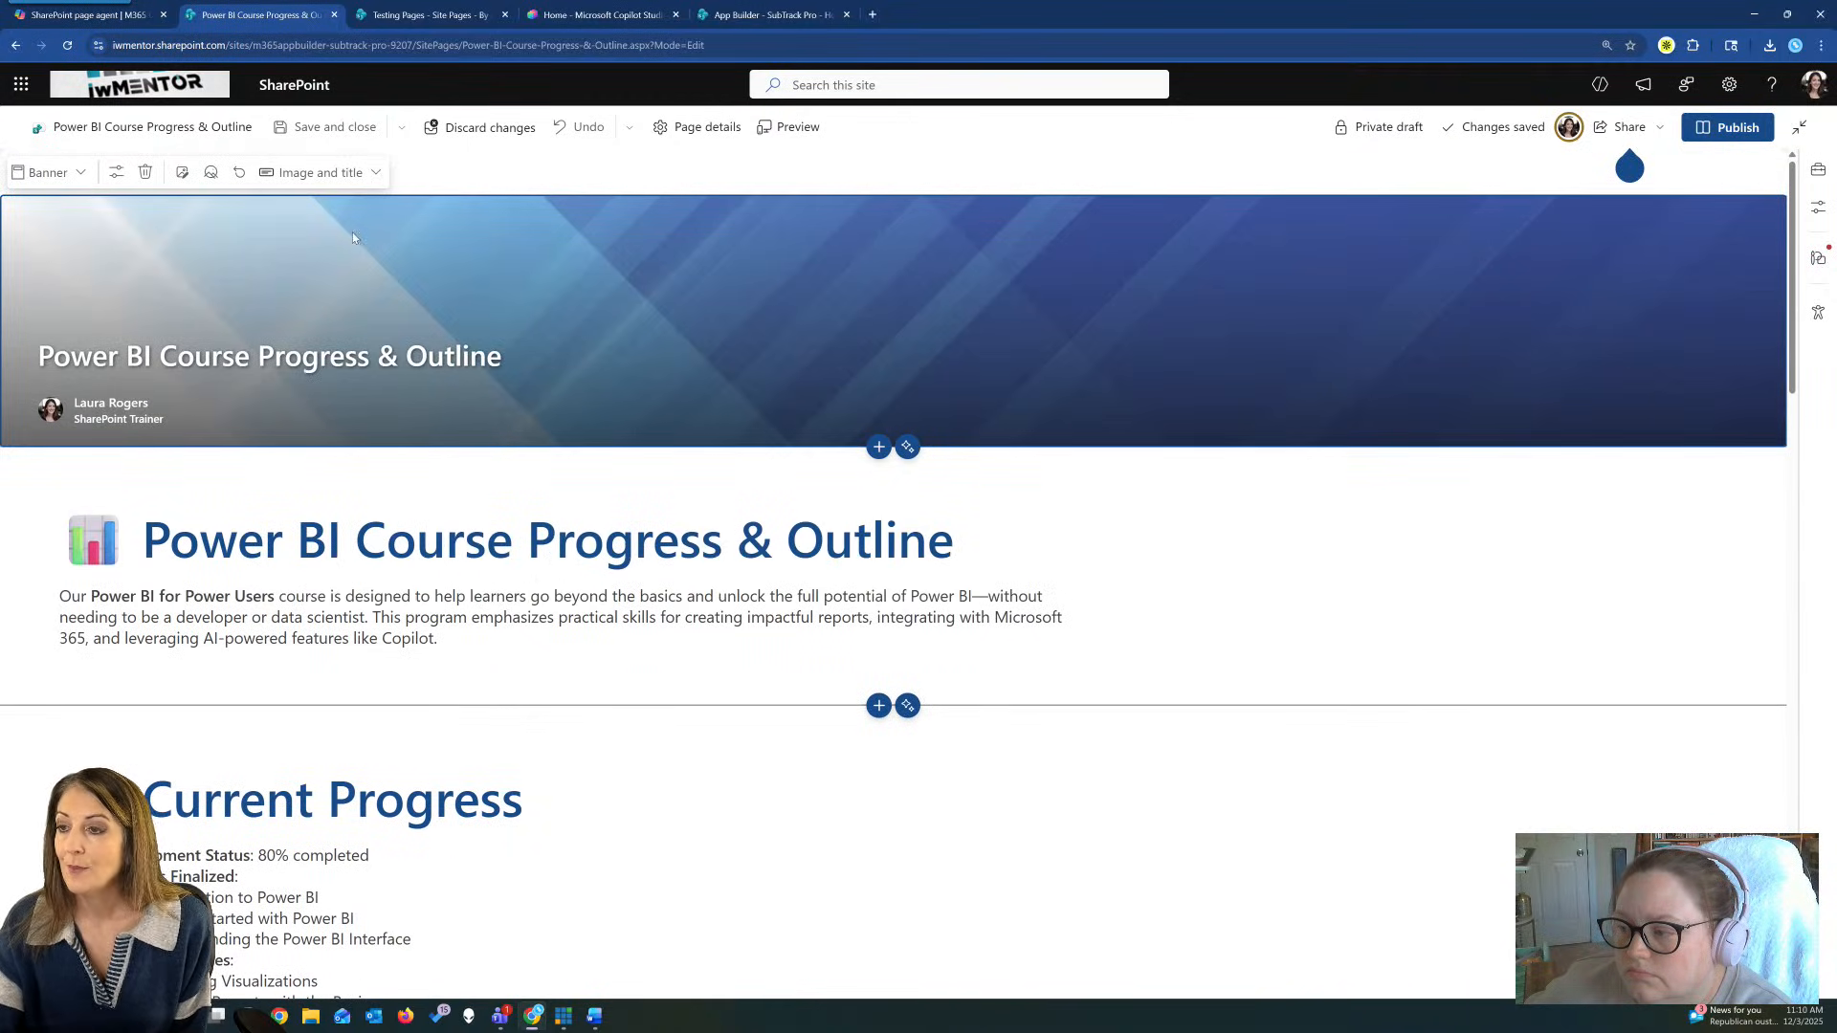
{"action": "left_click", "coordinate": [1246, 534]}
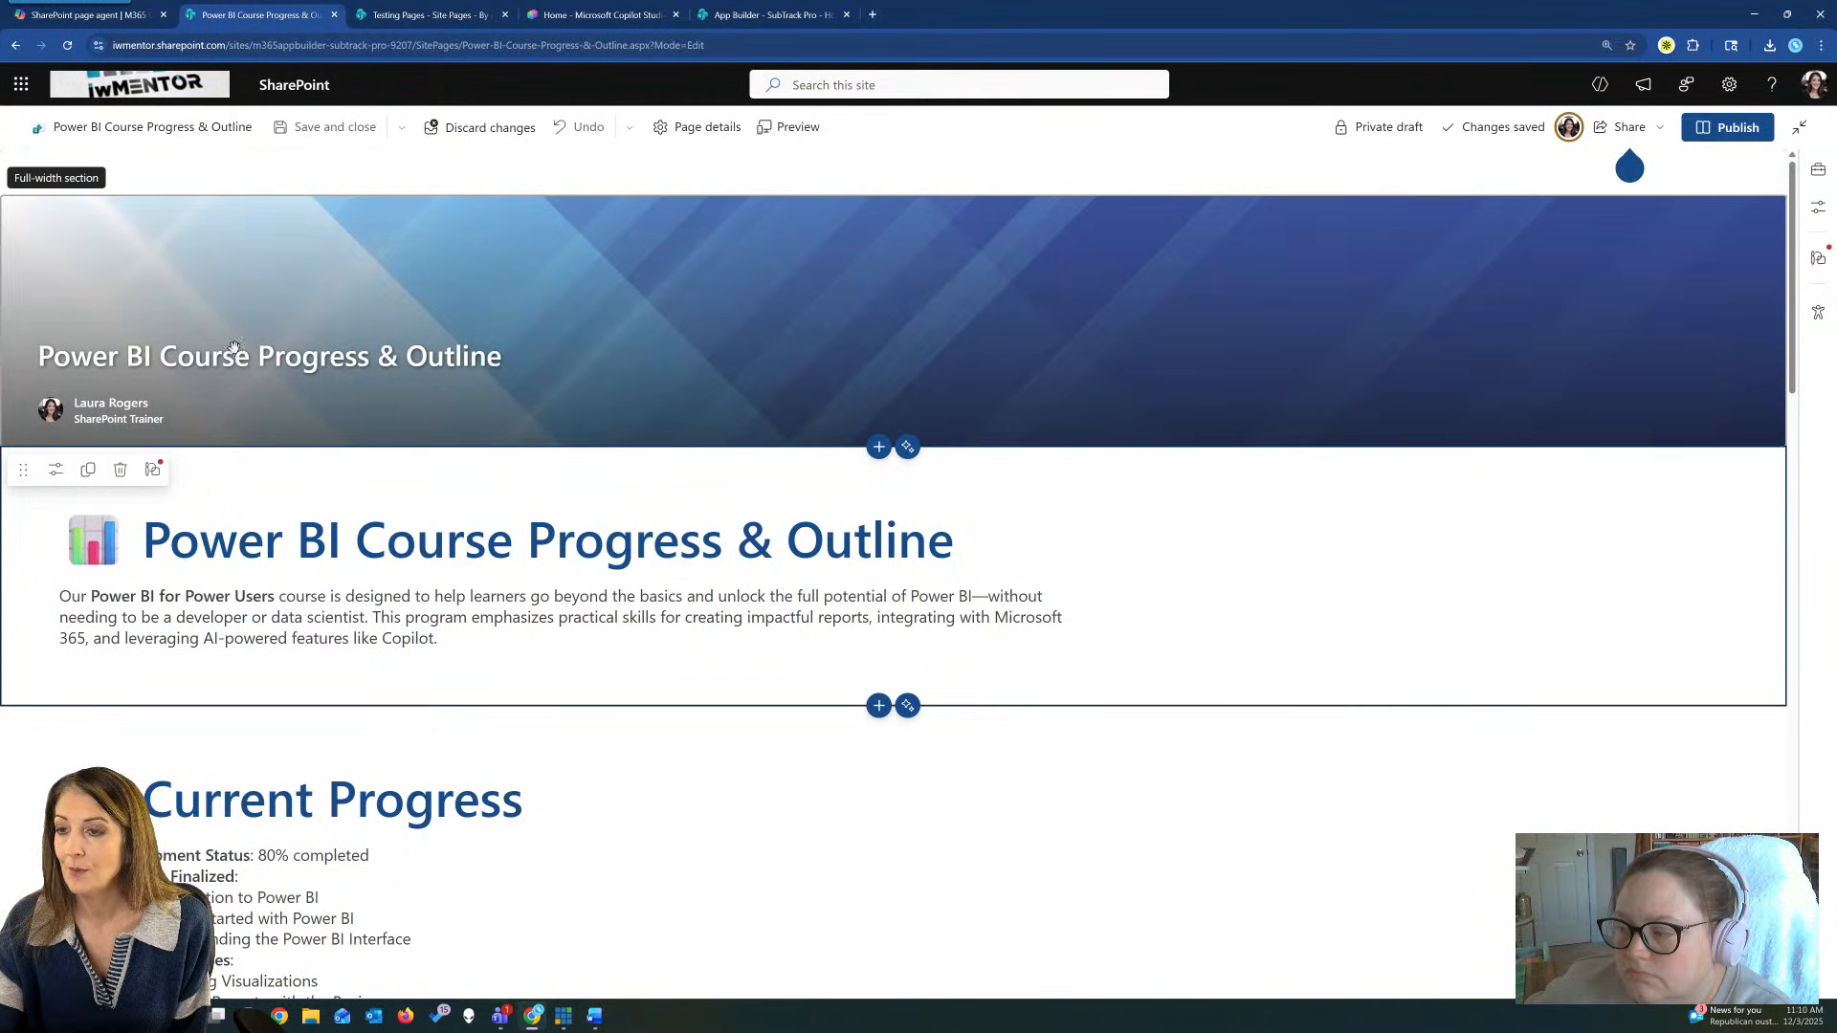
{"action": "left_click", "coordinate": [153, 471]}
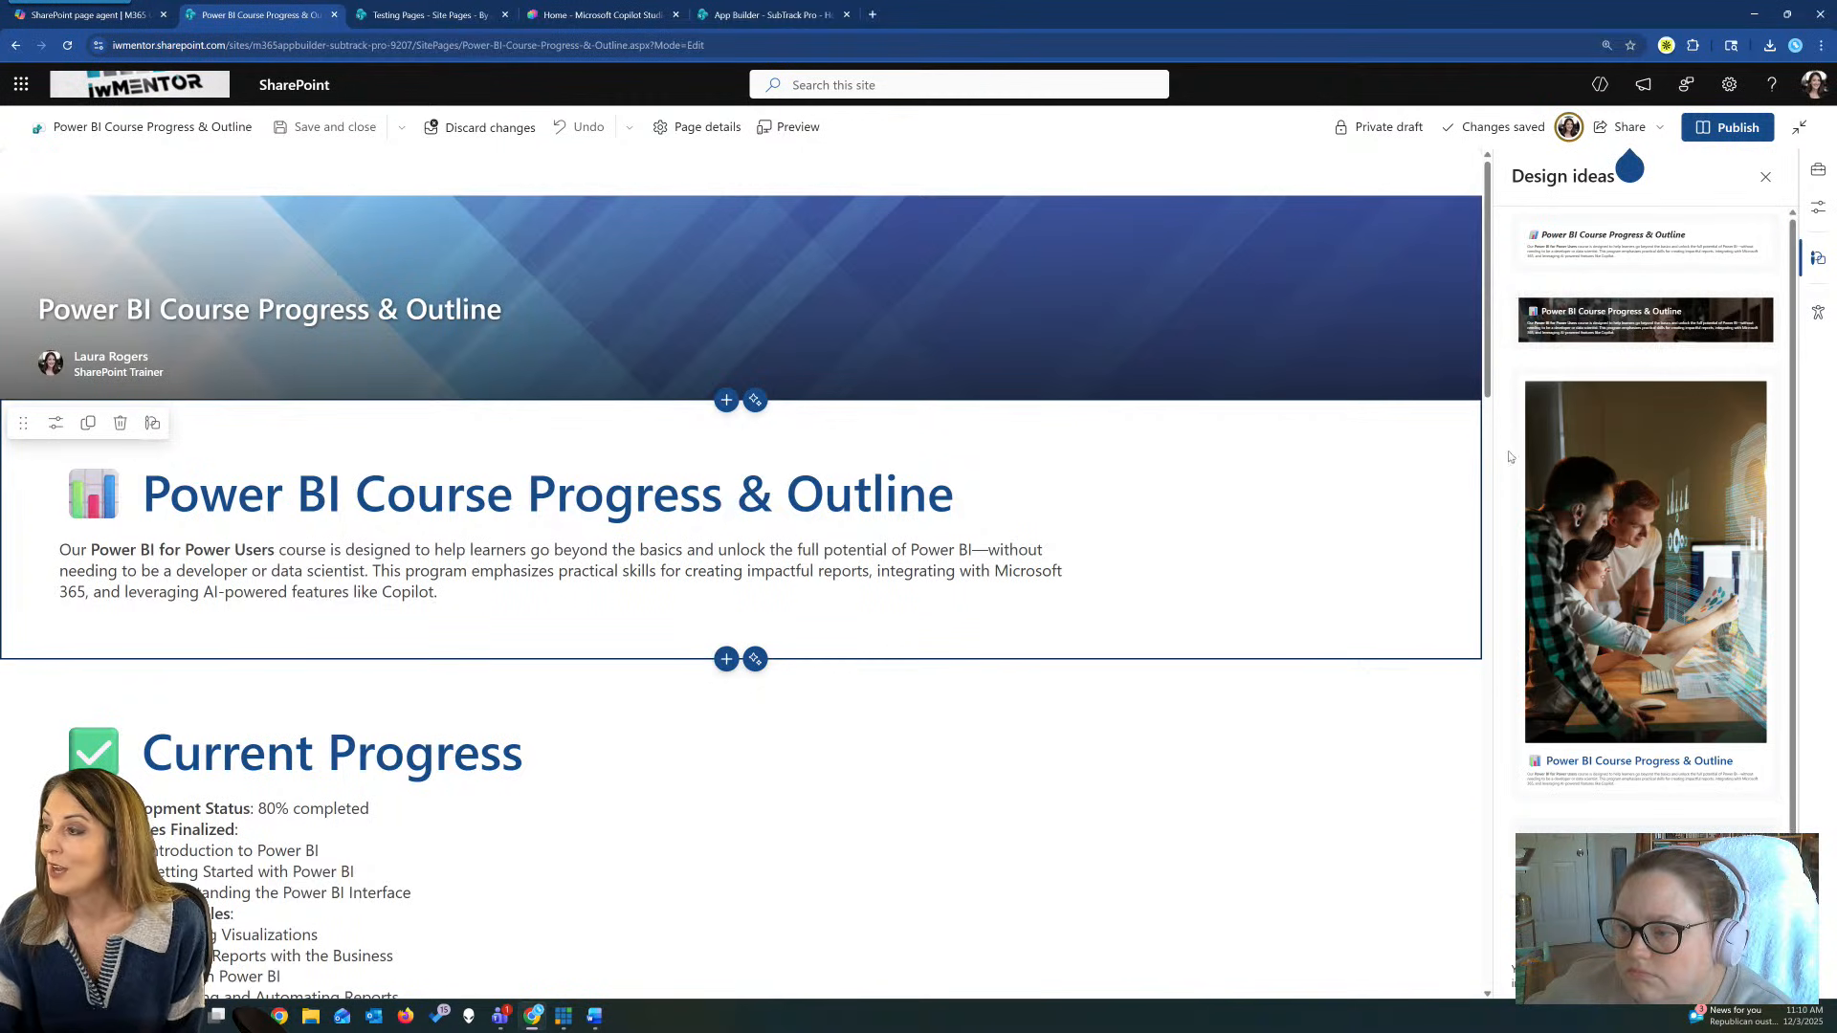
{"action": "scroll", "coordinate": [1584, 521], "scroll_direction": "down", "scroll_amount": 2}
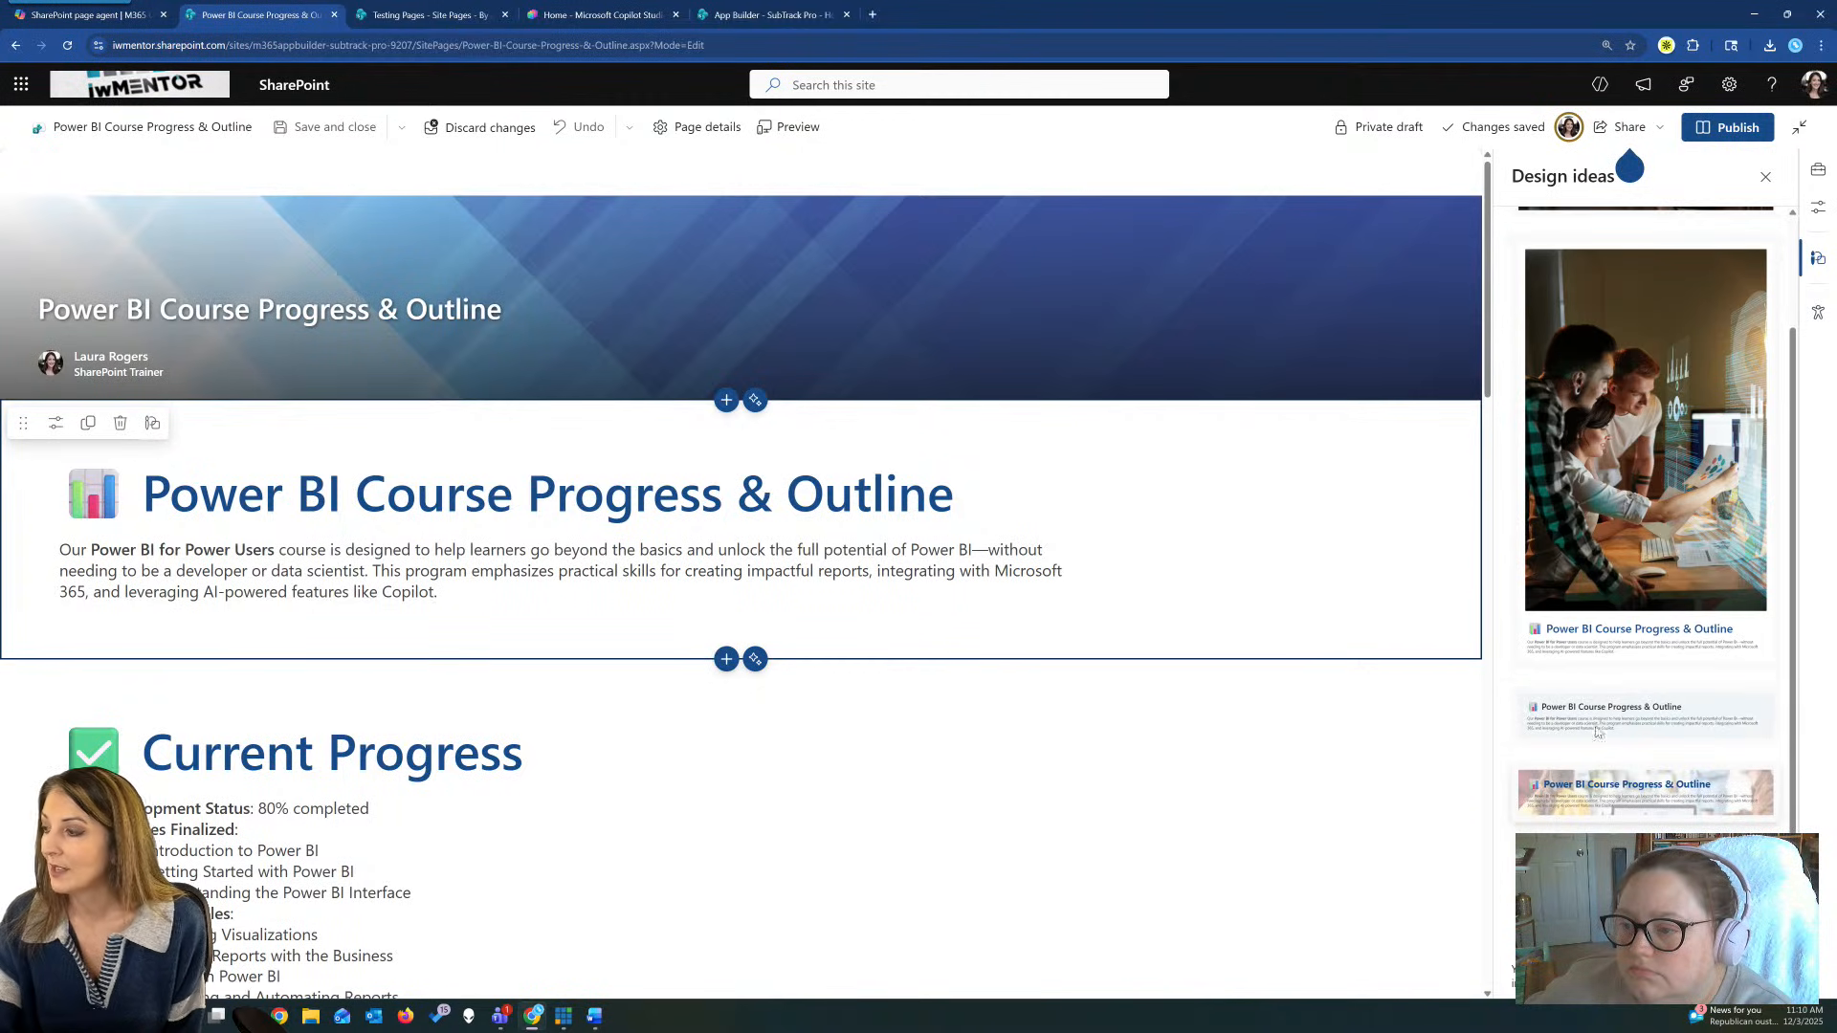
{"action": "left_click", "coordinate": [1600, 787]}
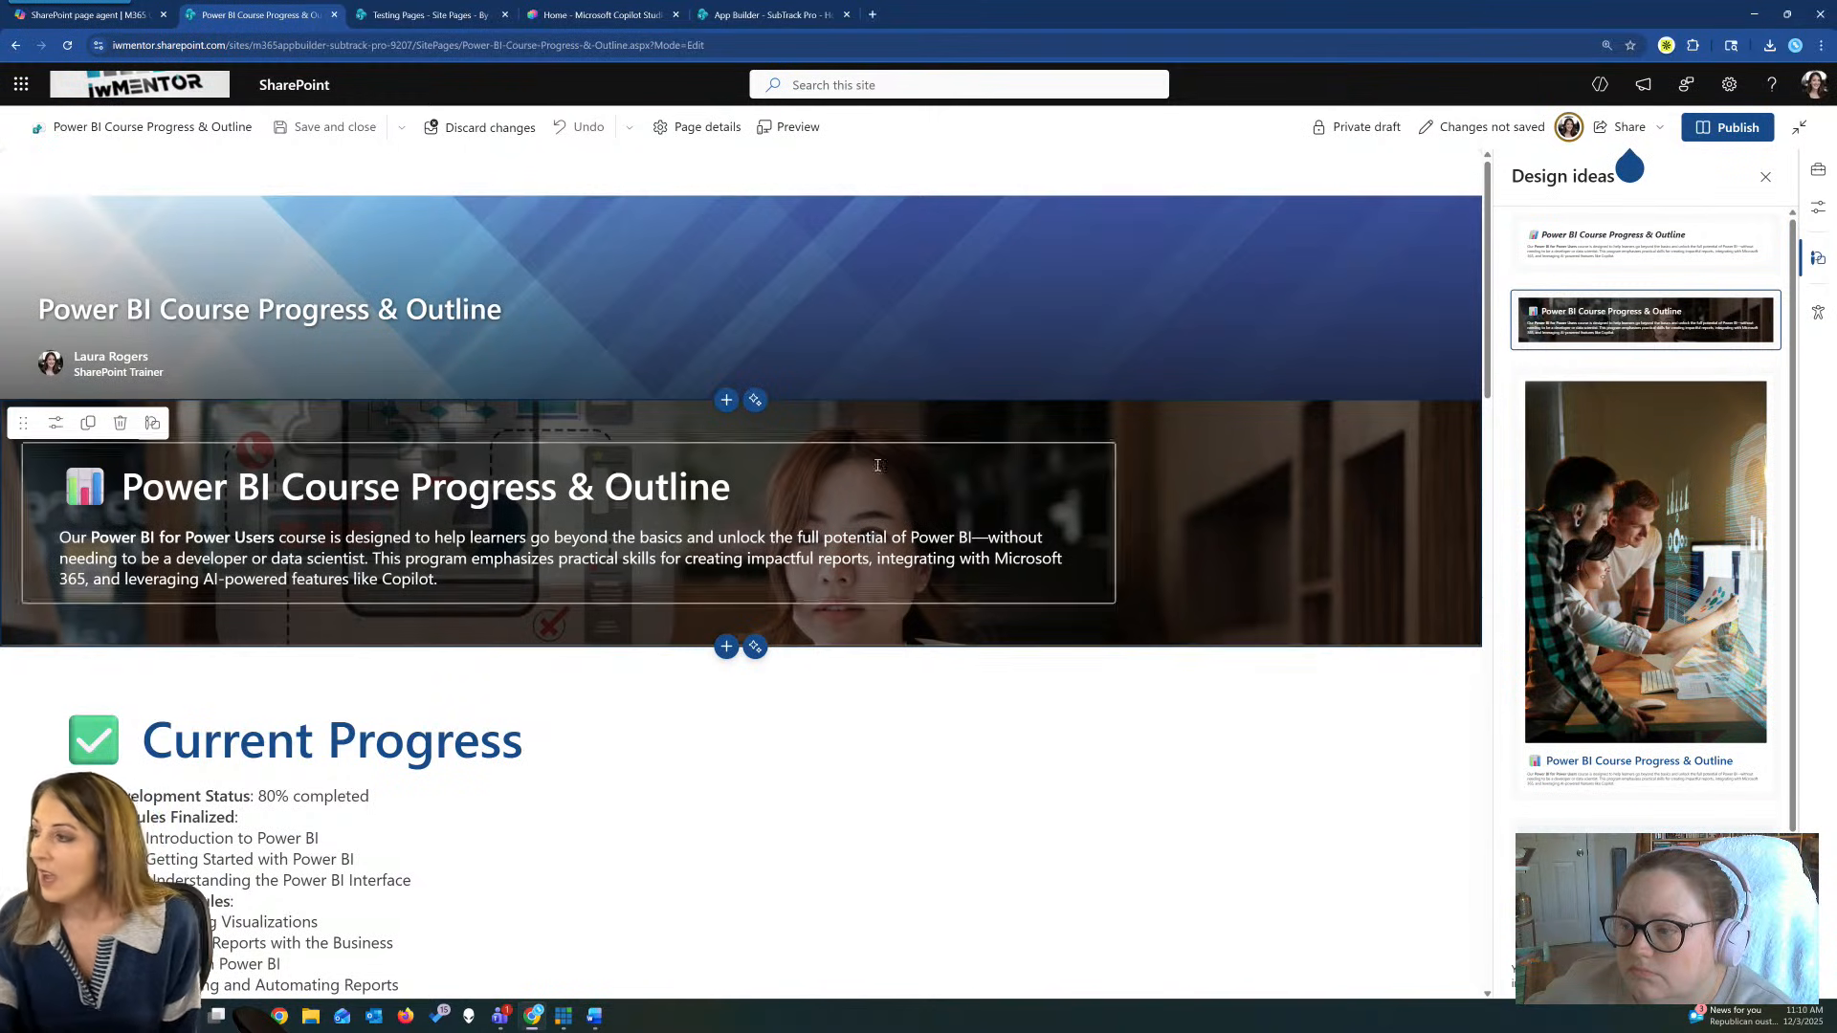
{"action": "left_click", "coordinate": [580, 128]}
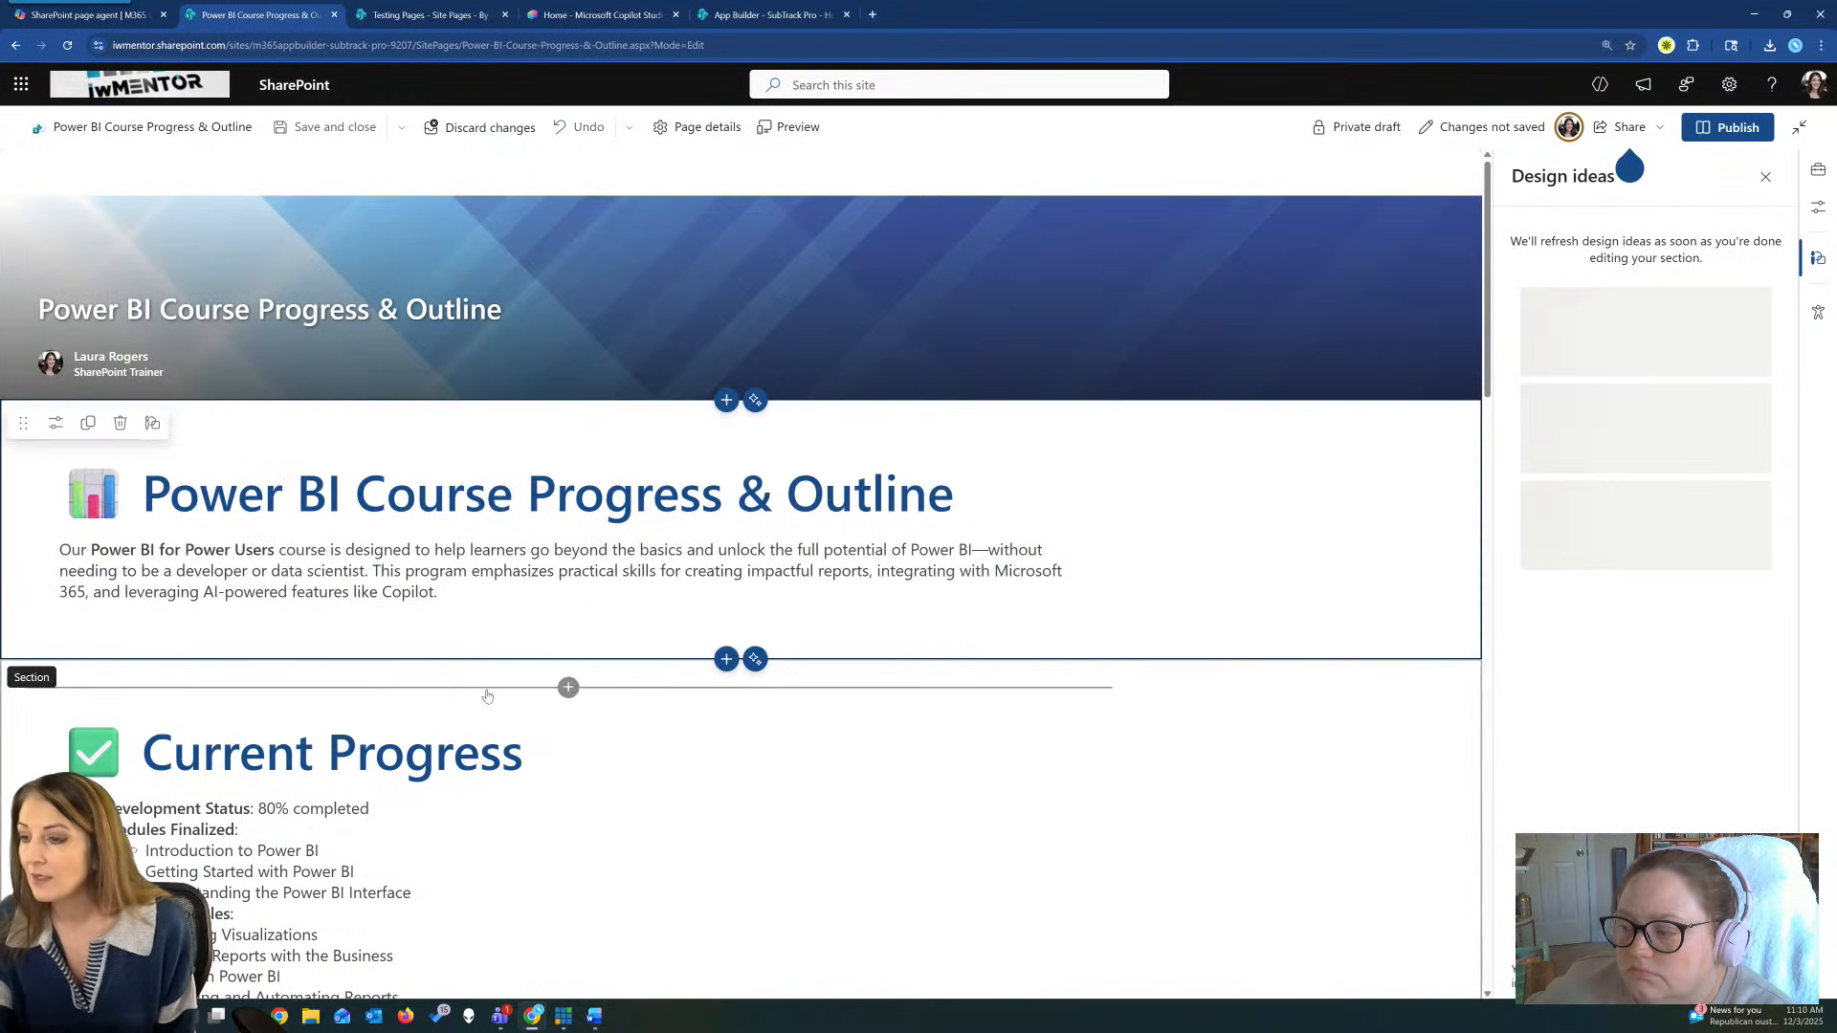
Apply the teal-to-green gradient design idea to the Key Features & Best Practices section.
{"action": "scroll", "coordinate": [497, 680], "scroll_direction": "down", "scroll_amount": 12}
{"action": "scroll", "coordinate": [497, 680], "scroll_direction": "down", "scroll_amount": 2}
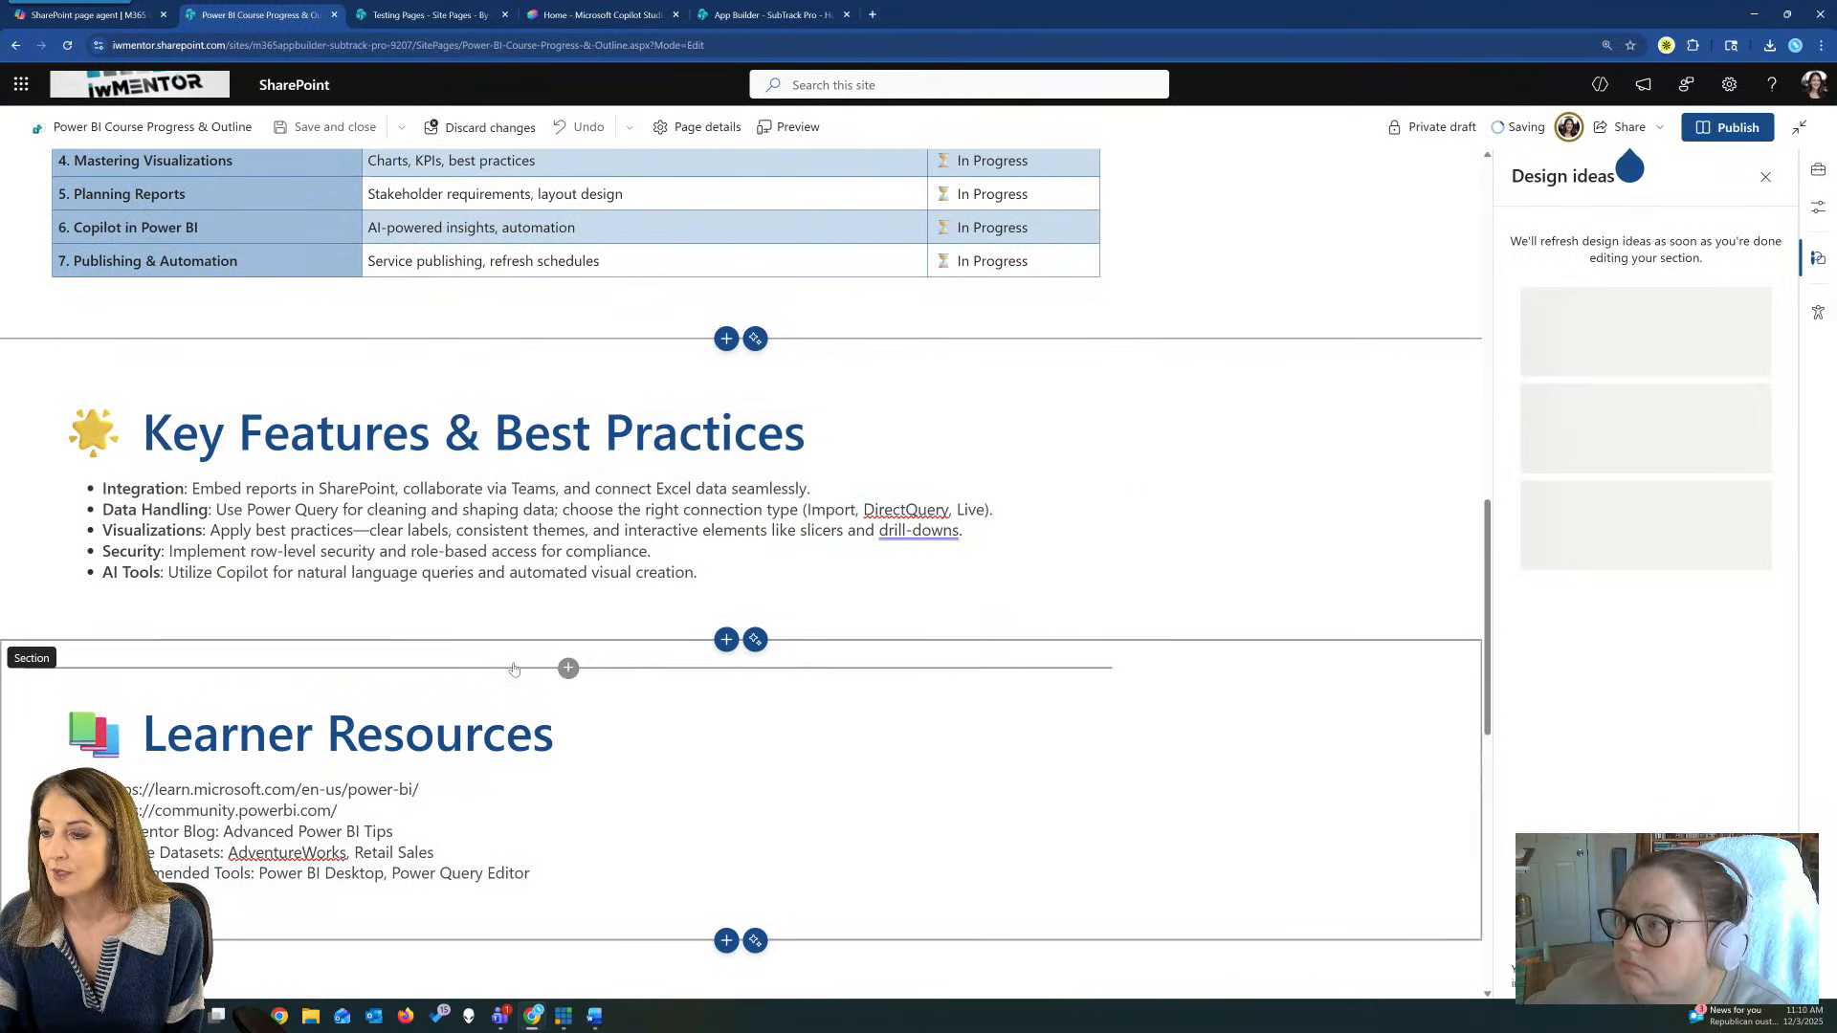
{"action": "left_click", "coordinate": [1134, 494]}
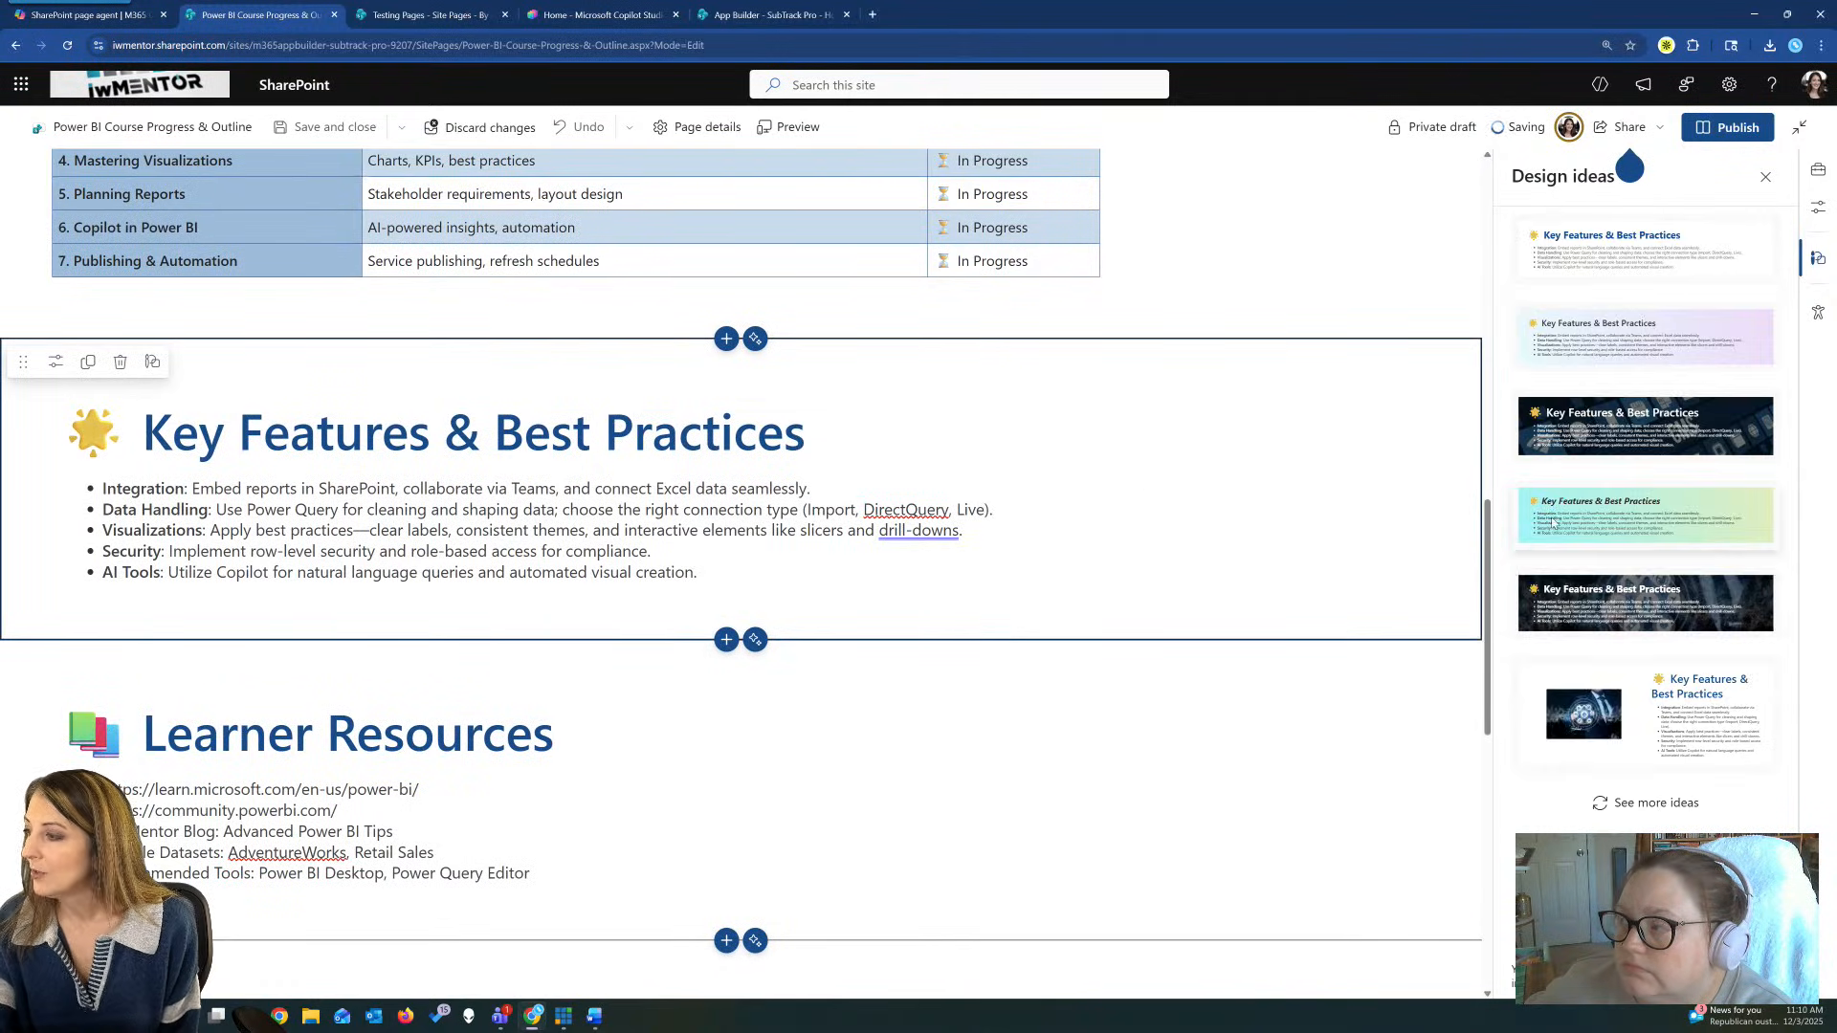
{"action": "left_click", "coordinate": [1585, 514]}
Search the web parts for "faq" in the Frequently Asked Questions section without adding one.
{"action": "scroll", "coordinate": [741, 650], "scroll_direction": "down", "scroll_amount": 5}
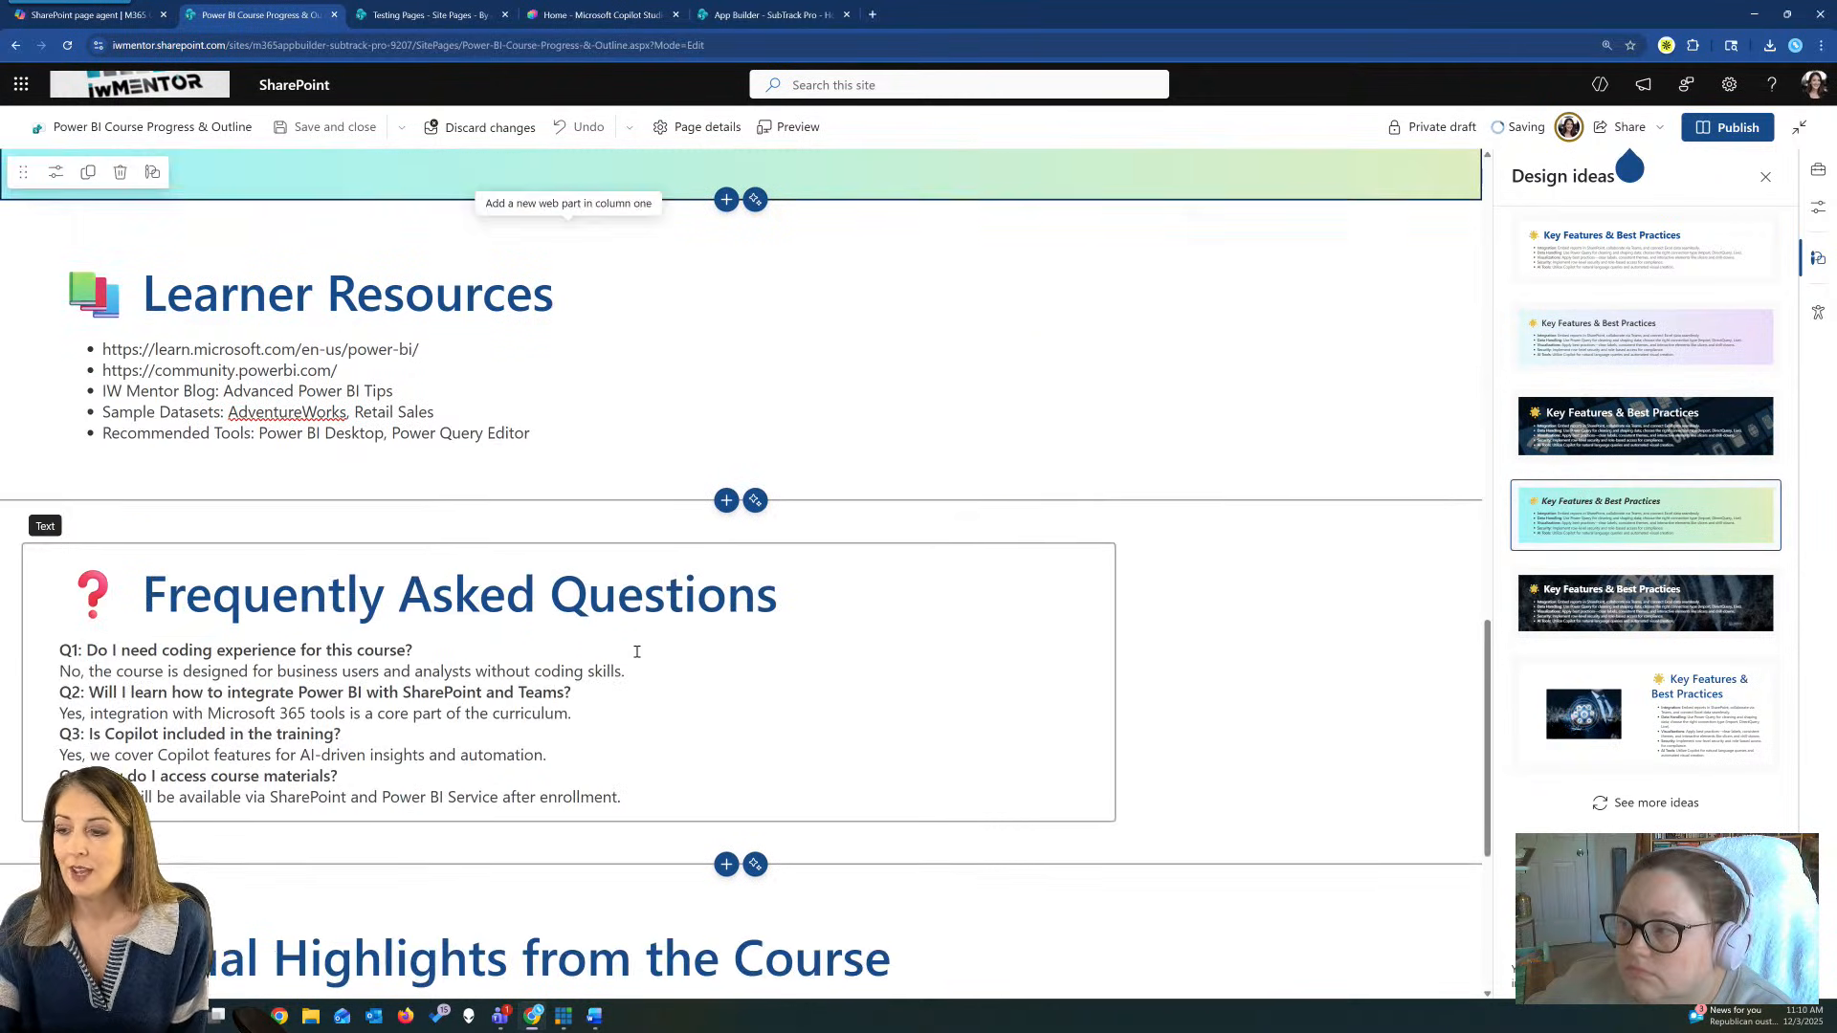
{"action": "left_click", "coordinate": [1162, 562]}
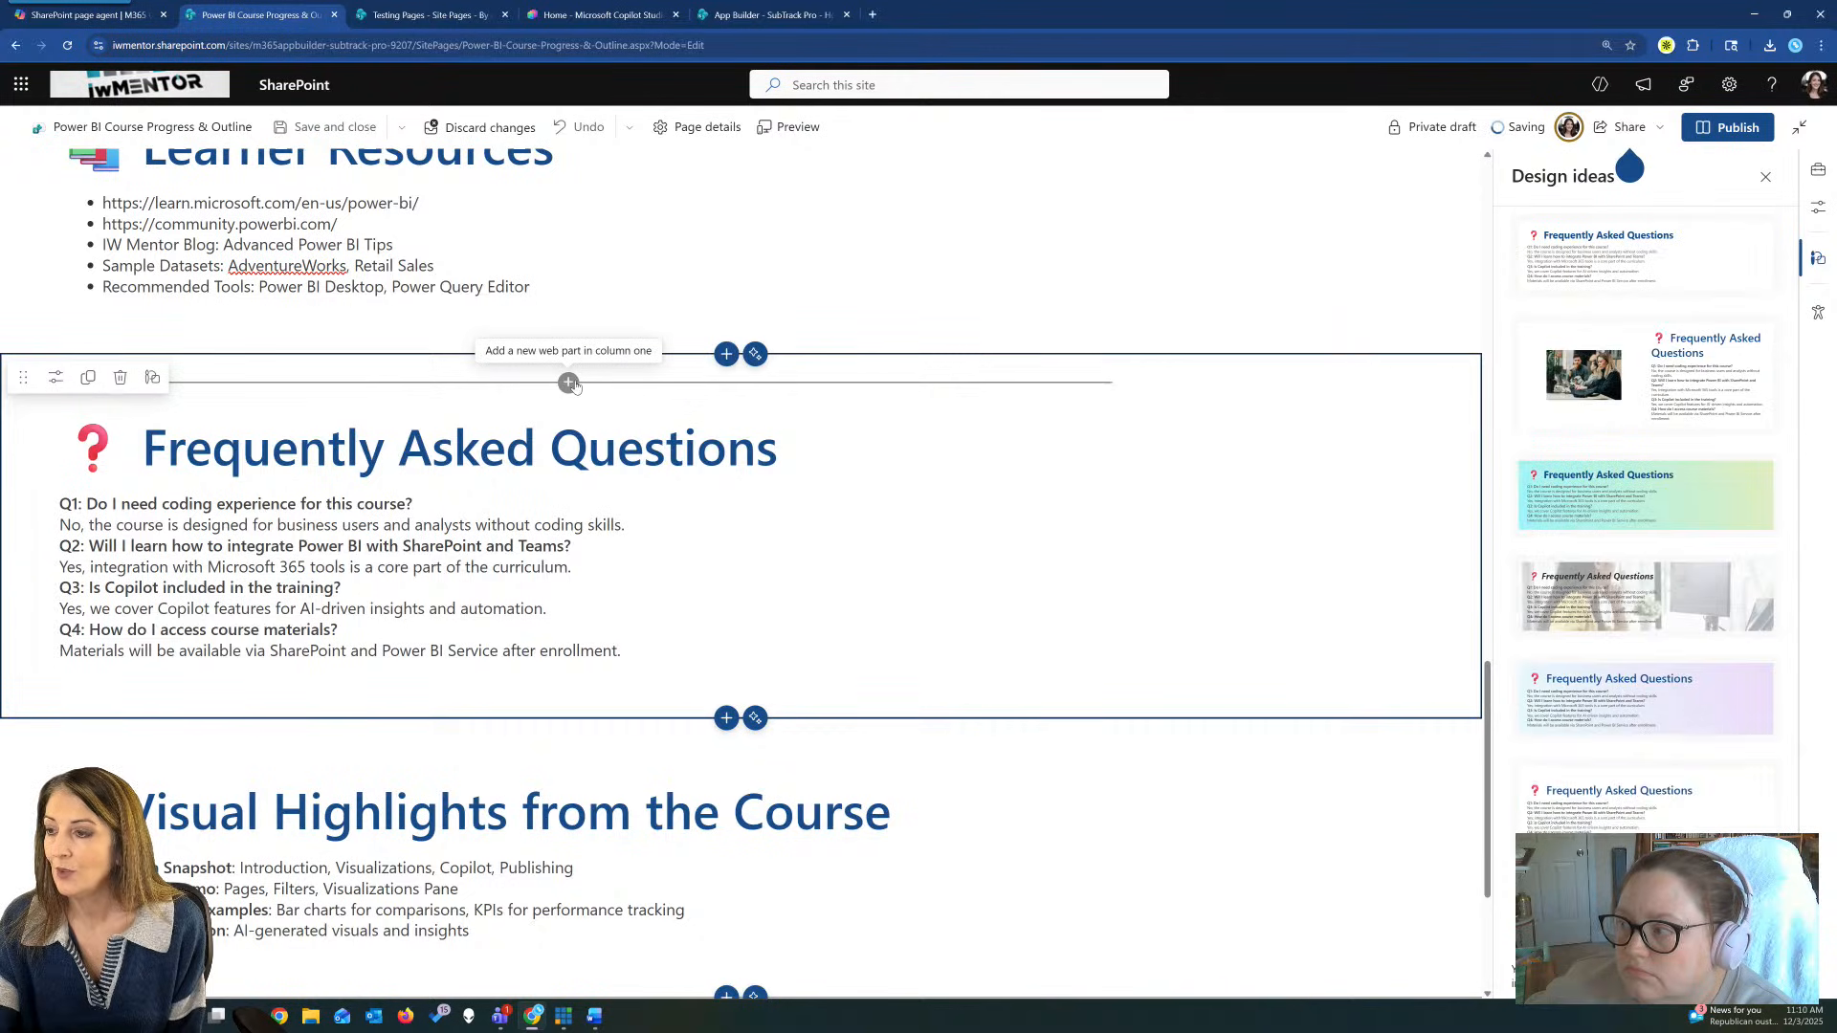
{"action": "left_click", "coordinate": [570, 382]}
{"action": "type", "text": "faq"}
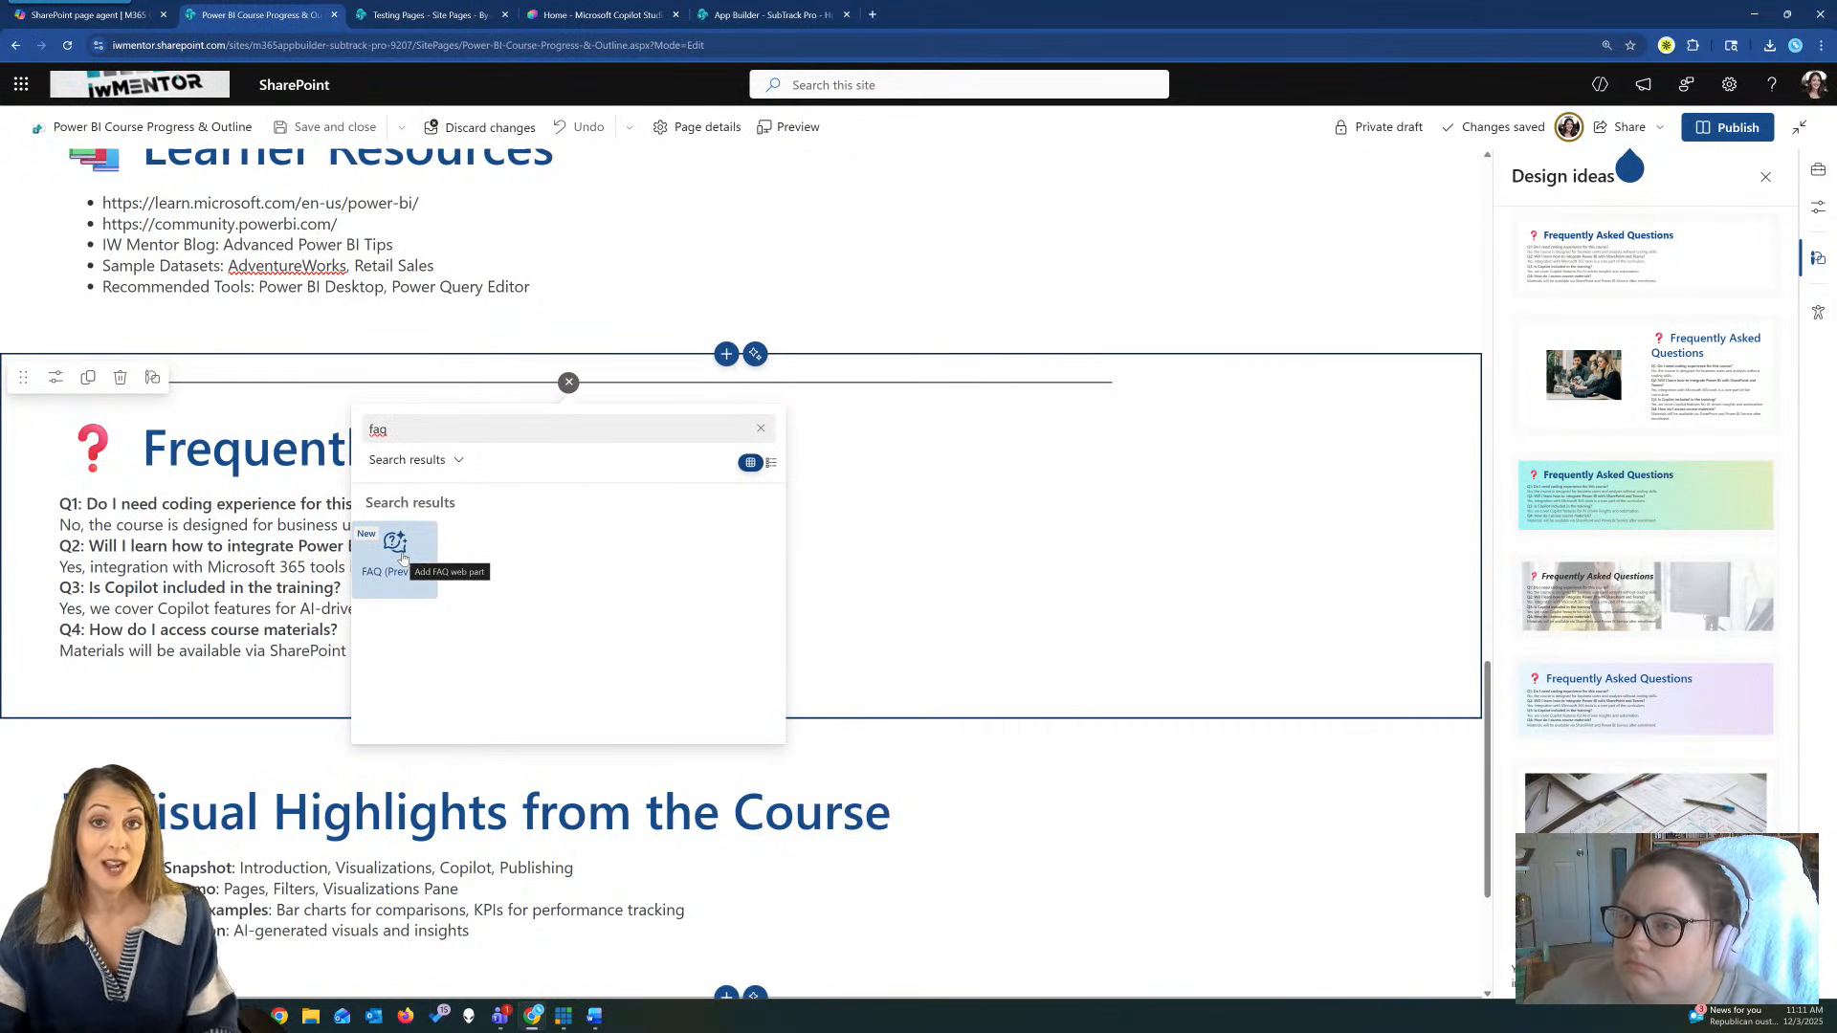
{"action": "left_click", "coordinate": [967, 455]}
Apply the dark photo-background design idea with the italic heading to the Next Steps section.
{"action": "scroll", "coordinate": [468, 568], "scroll_direction": "down", "scroll_amount": 3}
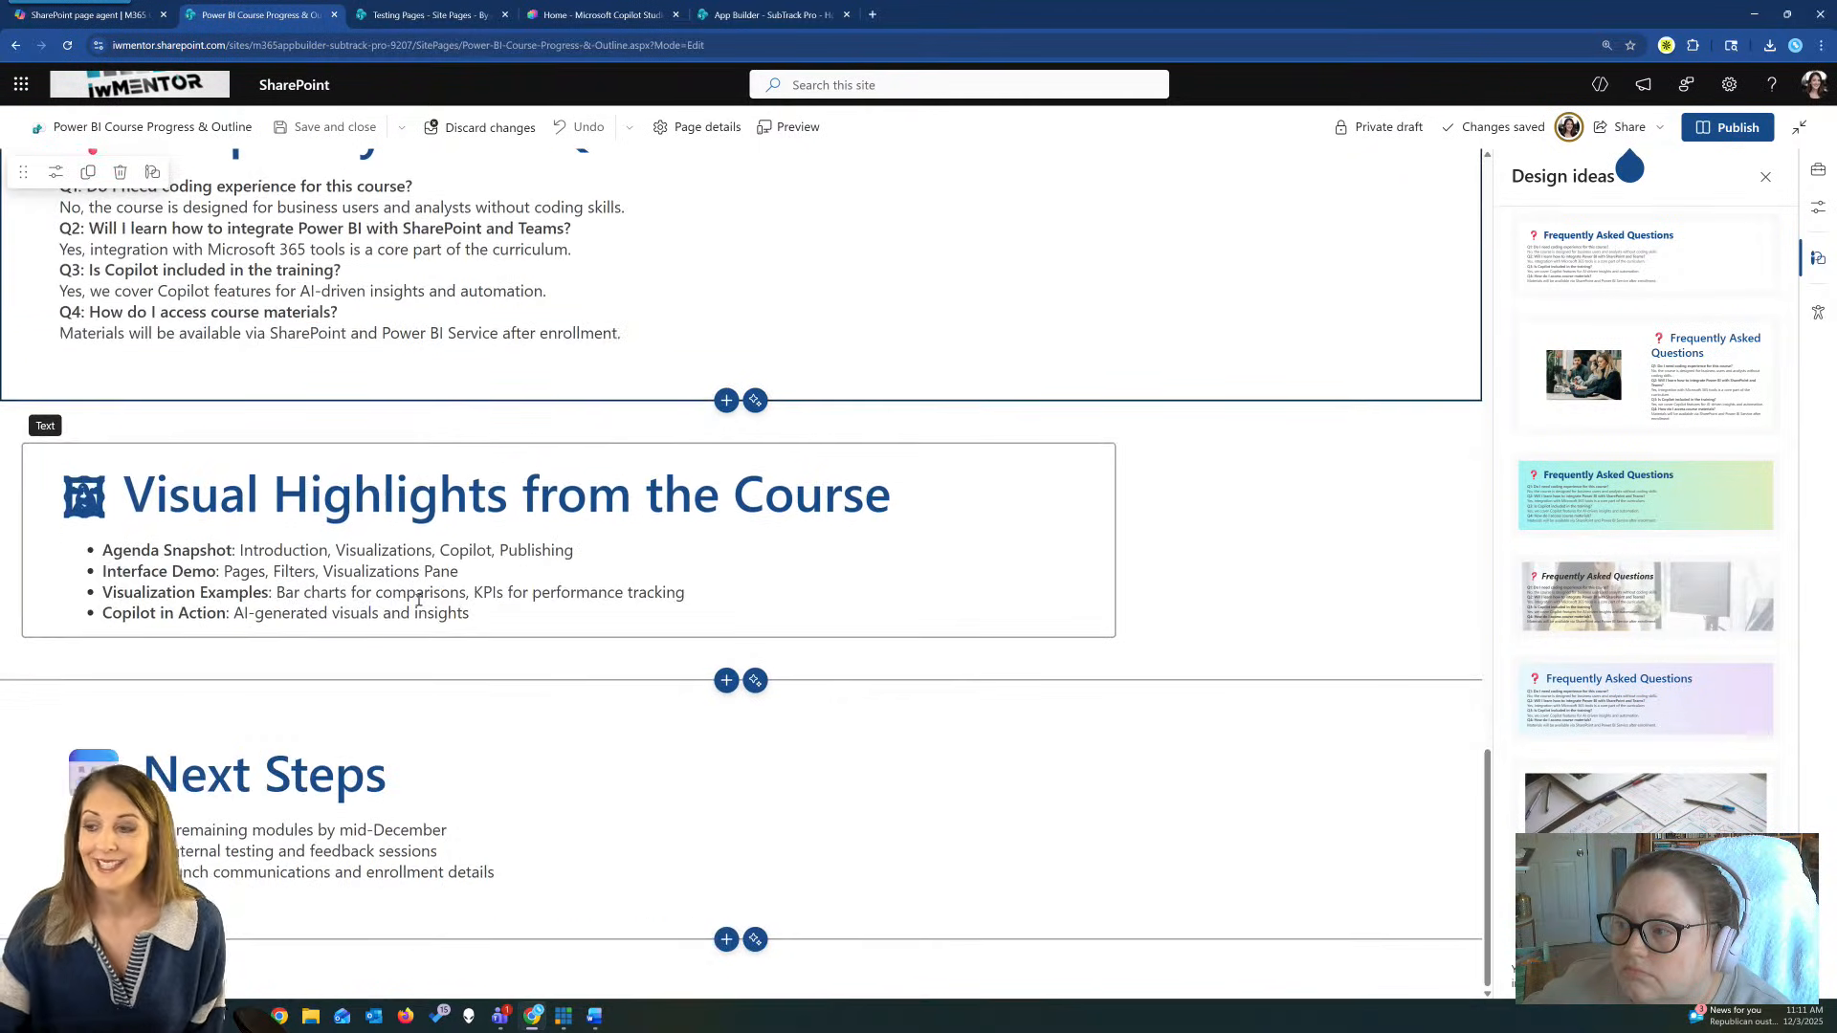
{"action": "left_click", "coordinate": [1235, 747]}
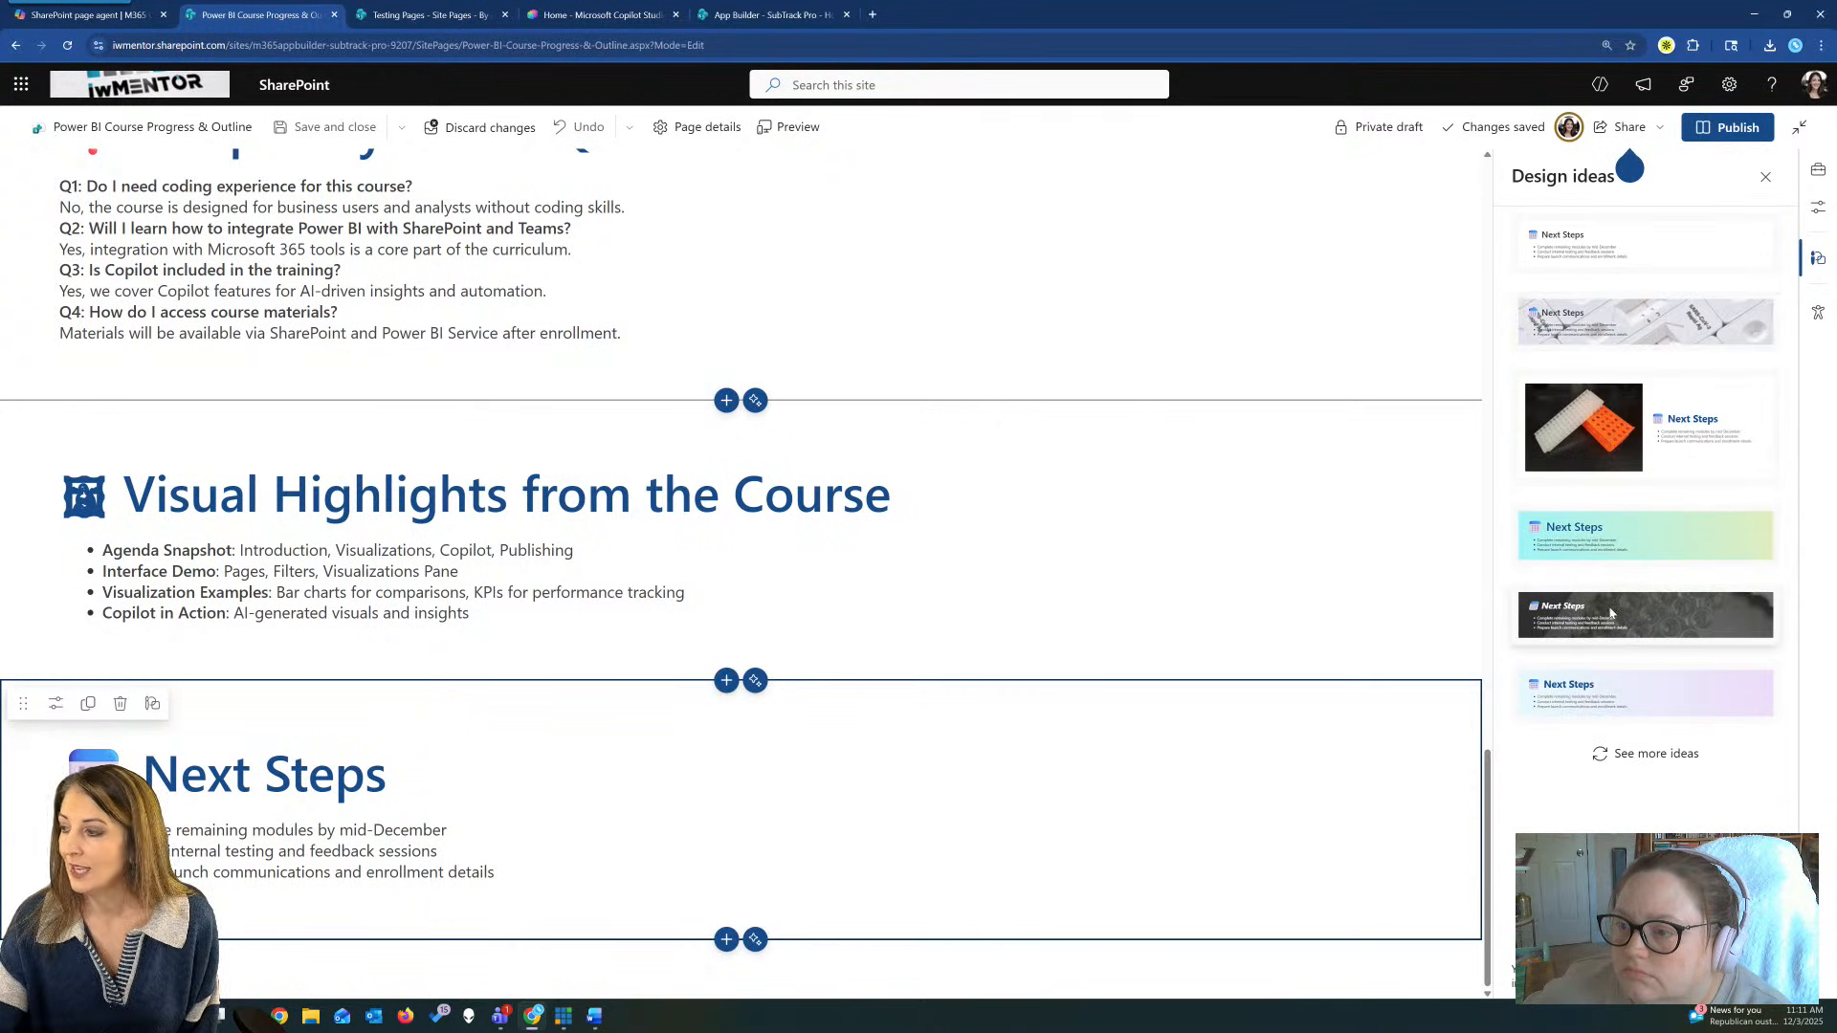
{"action": "left_click", "coordinate": [1611, 613]}
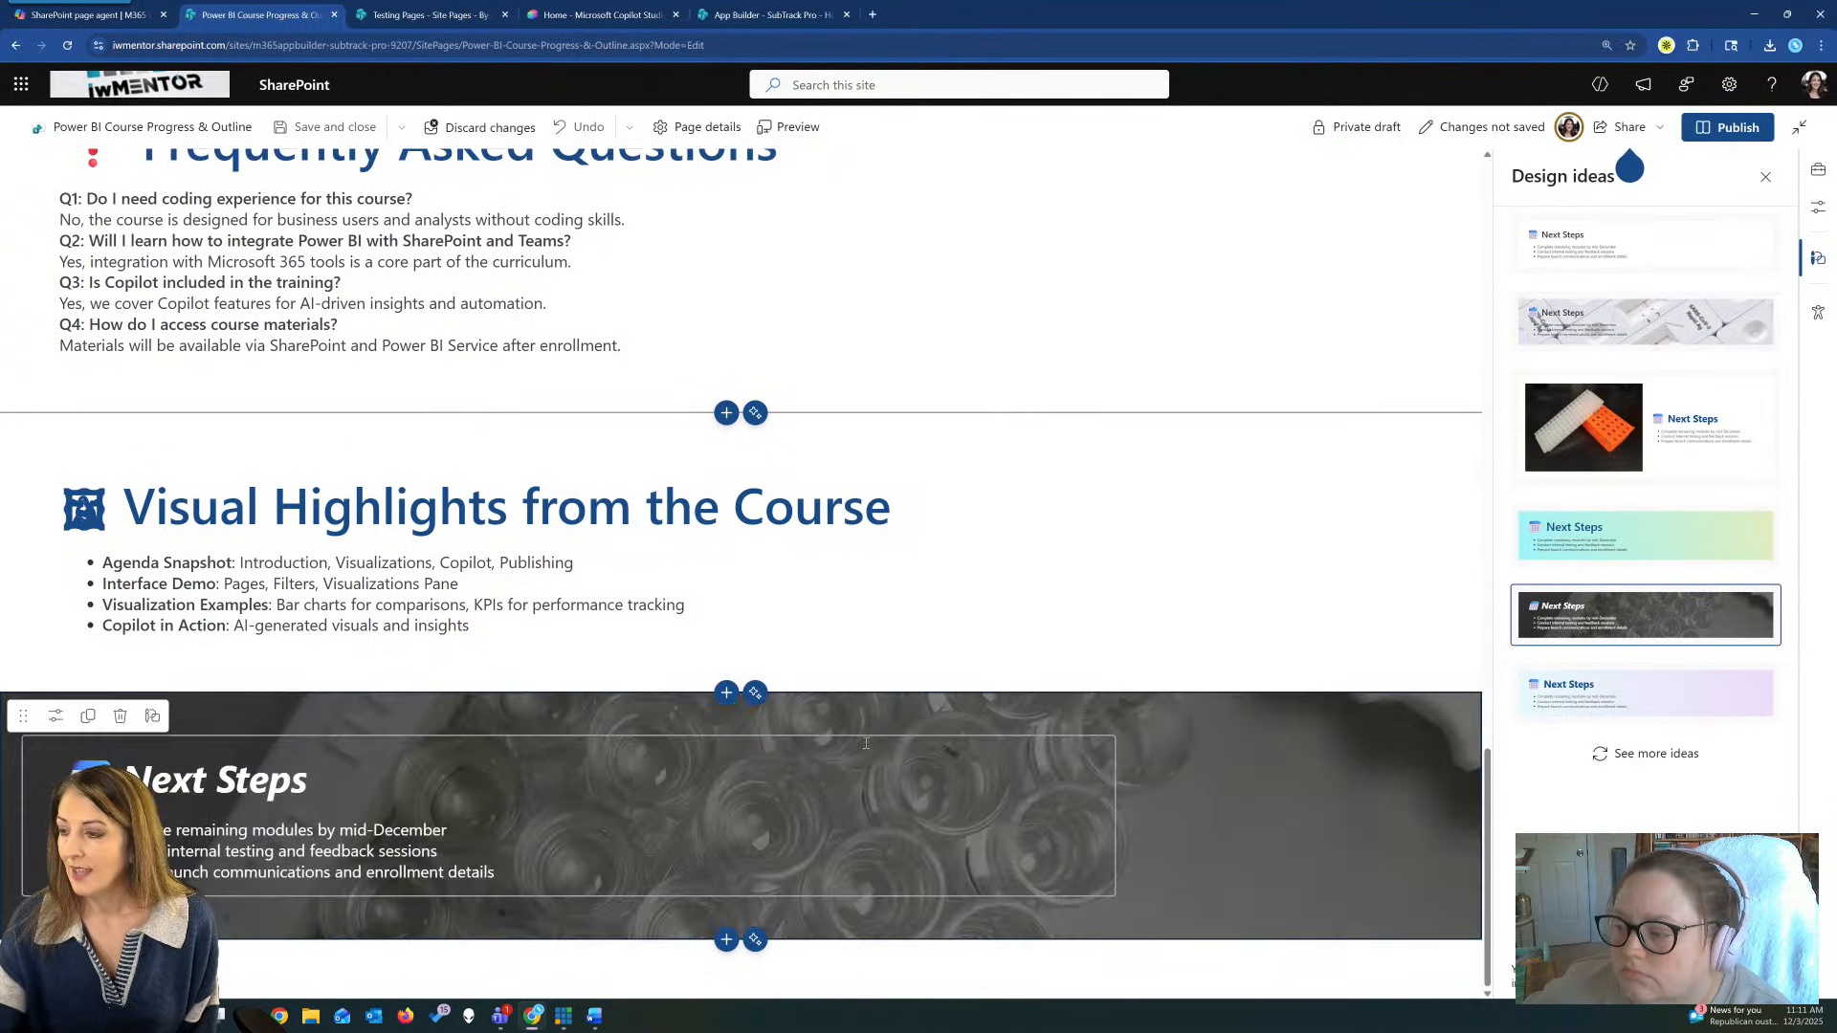
Publish the Power BI Course Progress & Outline page to the site and dismiss the page promotion options.
{"action": "scroll", "coordinate": [661, 525], "scroll_direction": "up", "scroll_amount": 20}
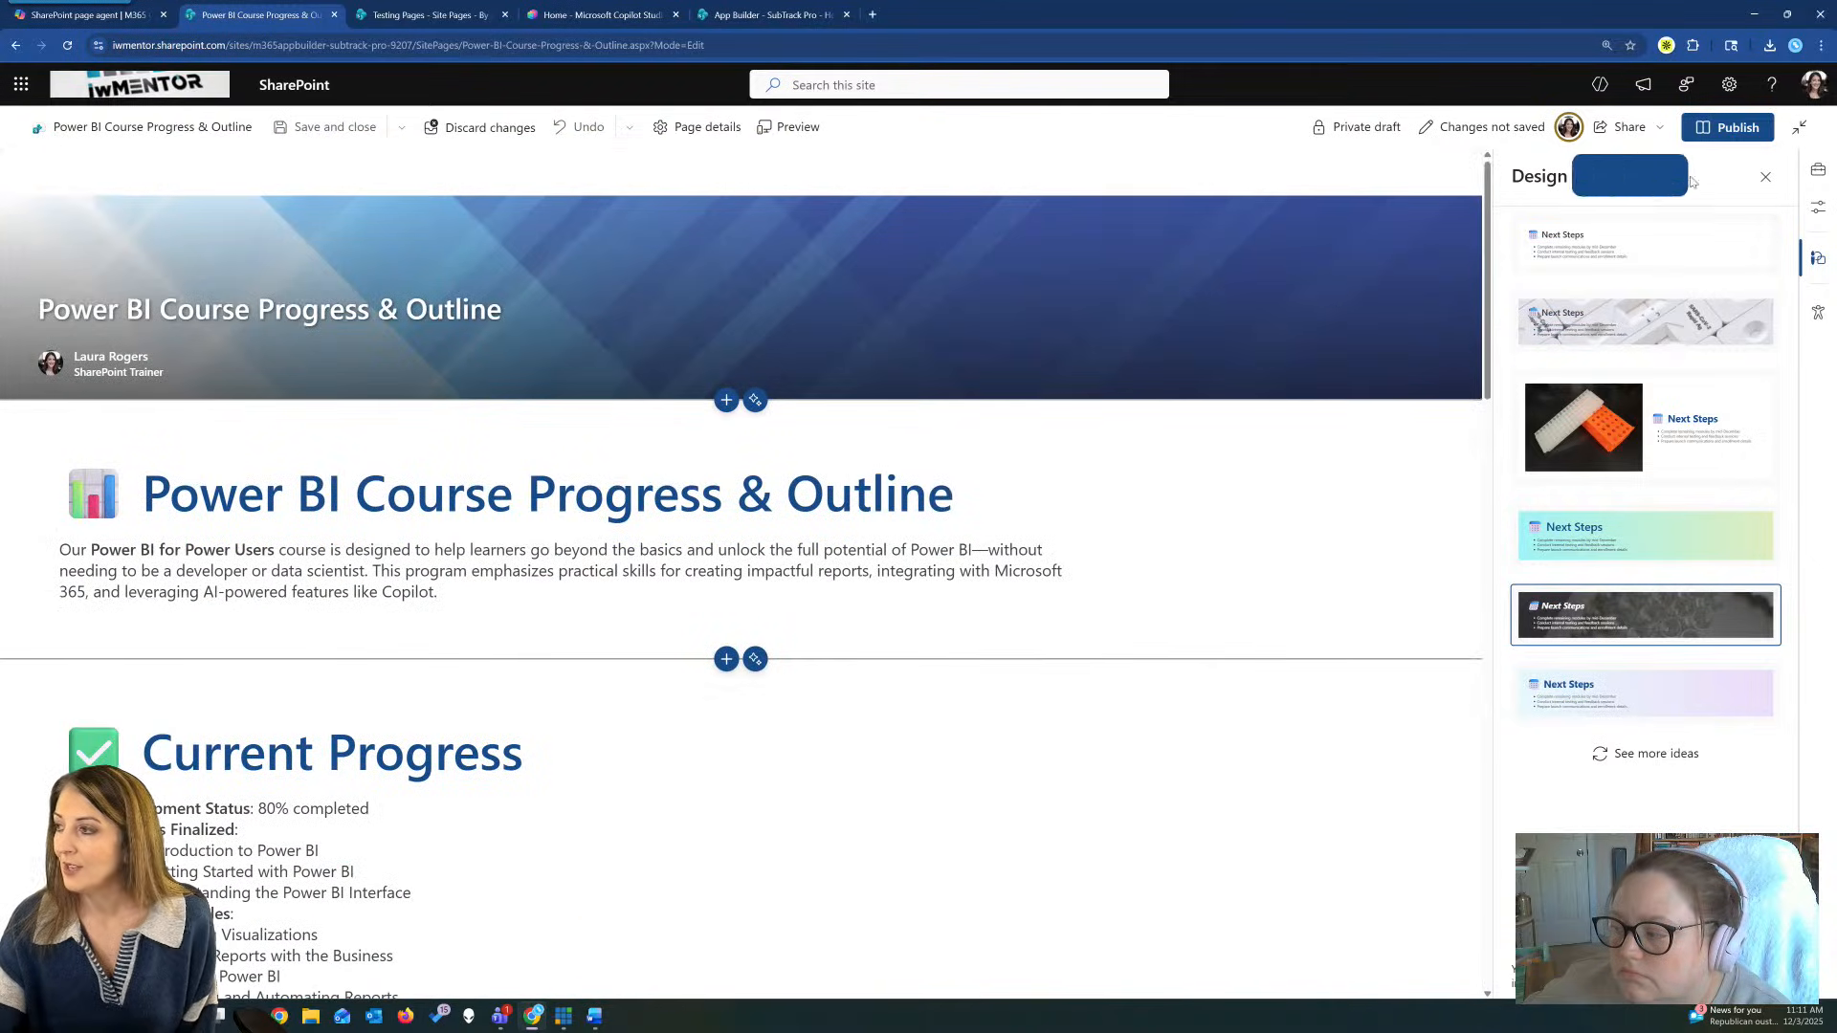
{"action": "left_click", "coordinate": [1734, 287]}
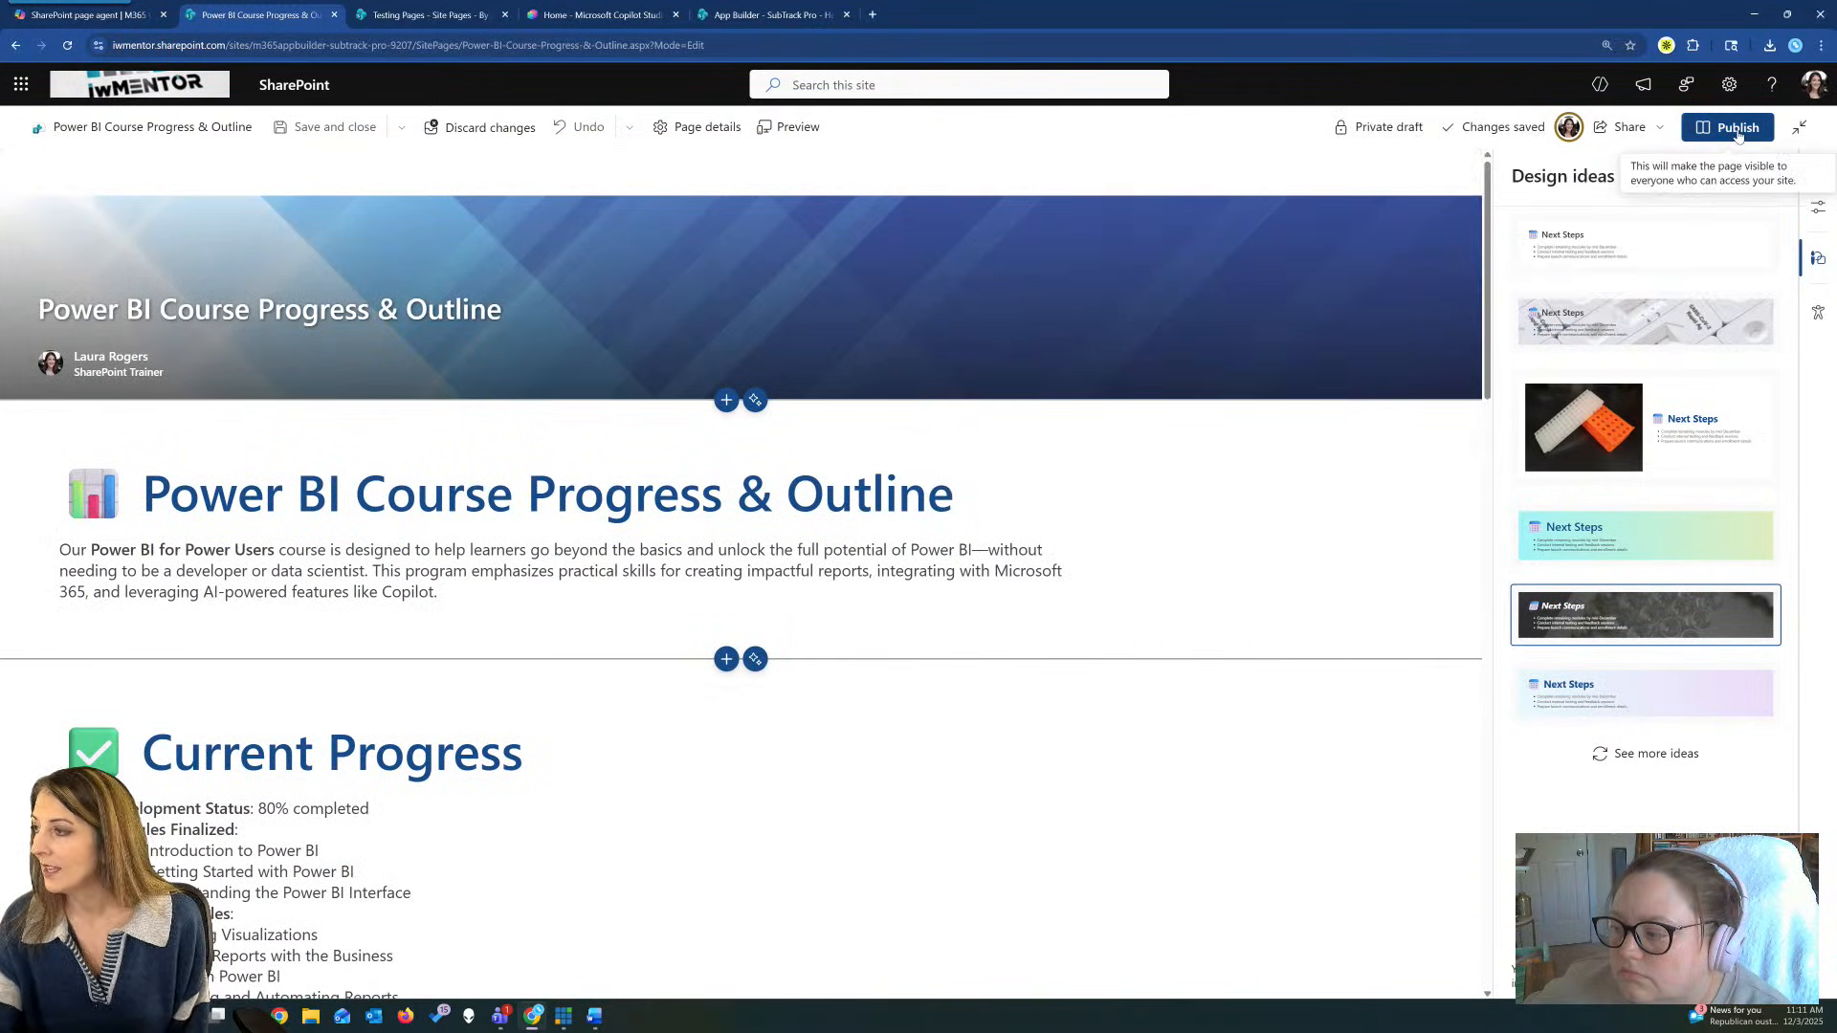
{"action": "left_click", "coordinate": [1737, 128]}
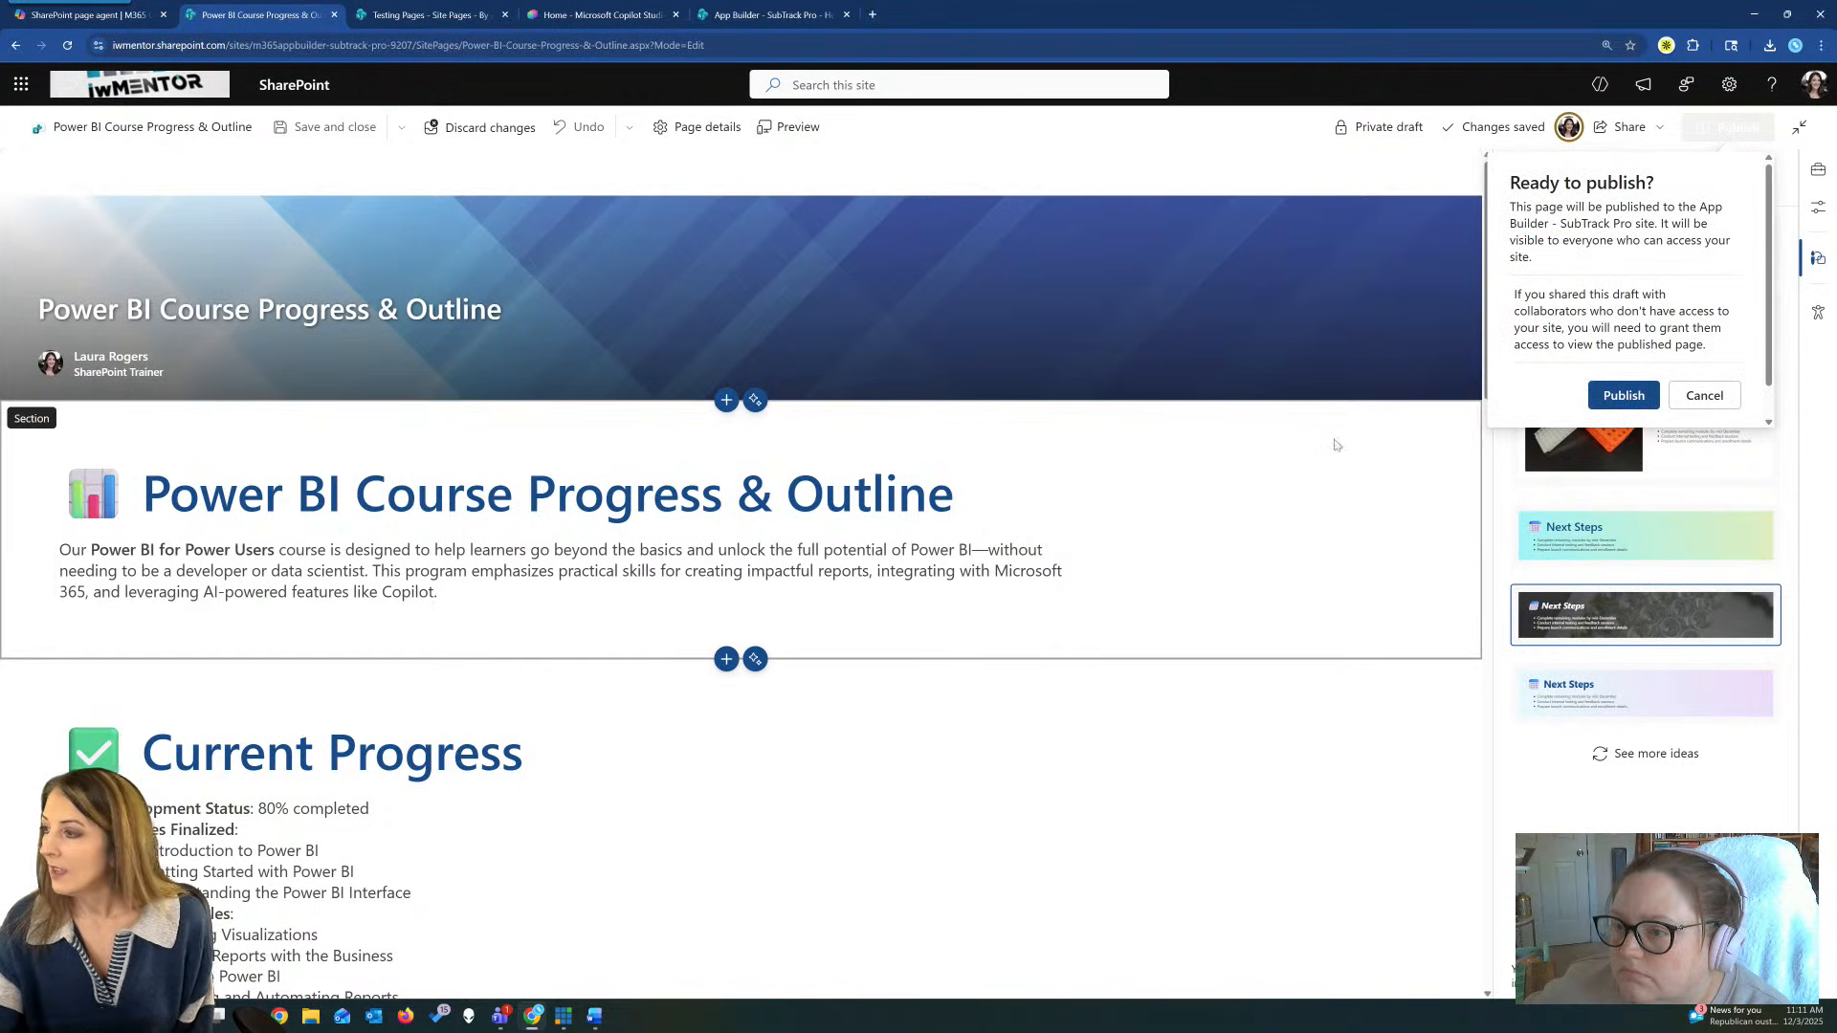
{"action": "left_click", "coordinate": [1624, 395]}
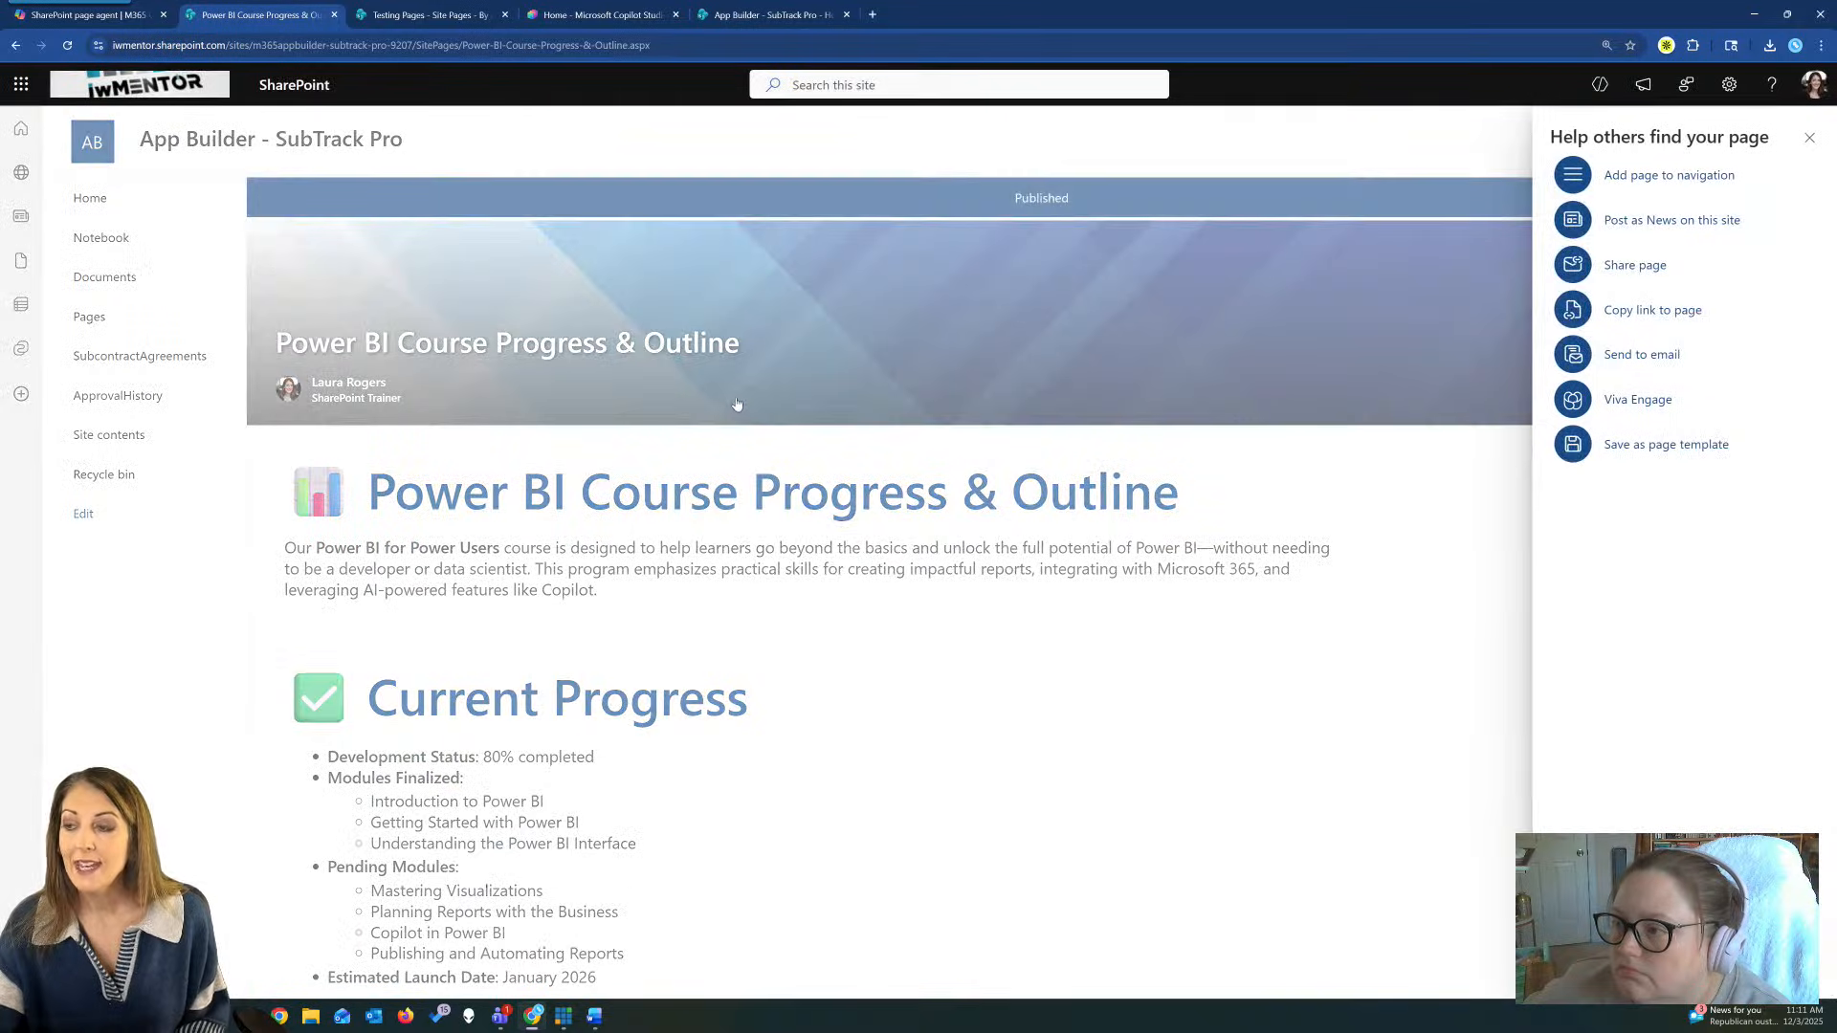
{"action": "left_click", "coordinate": [1809, 137]}
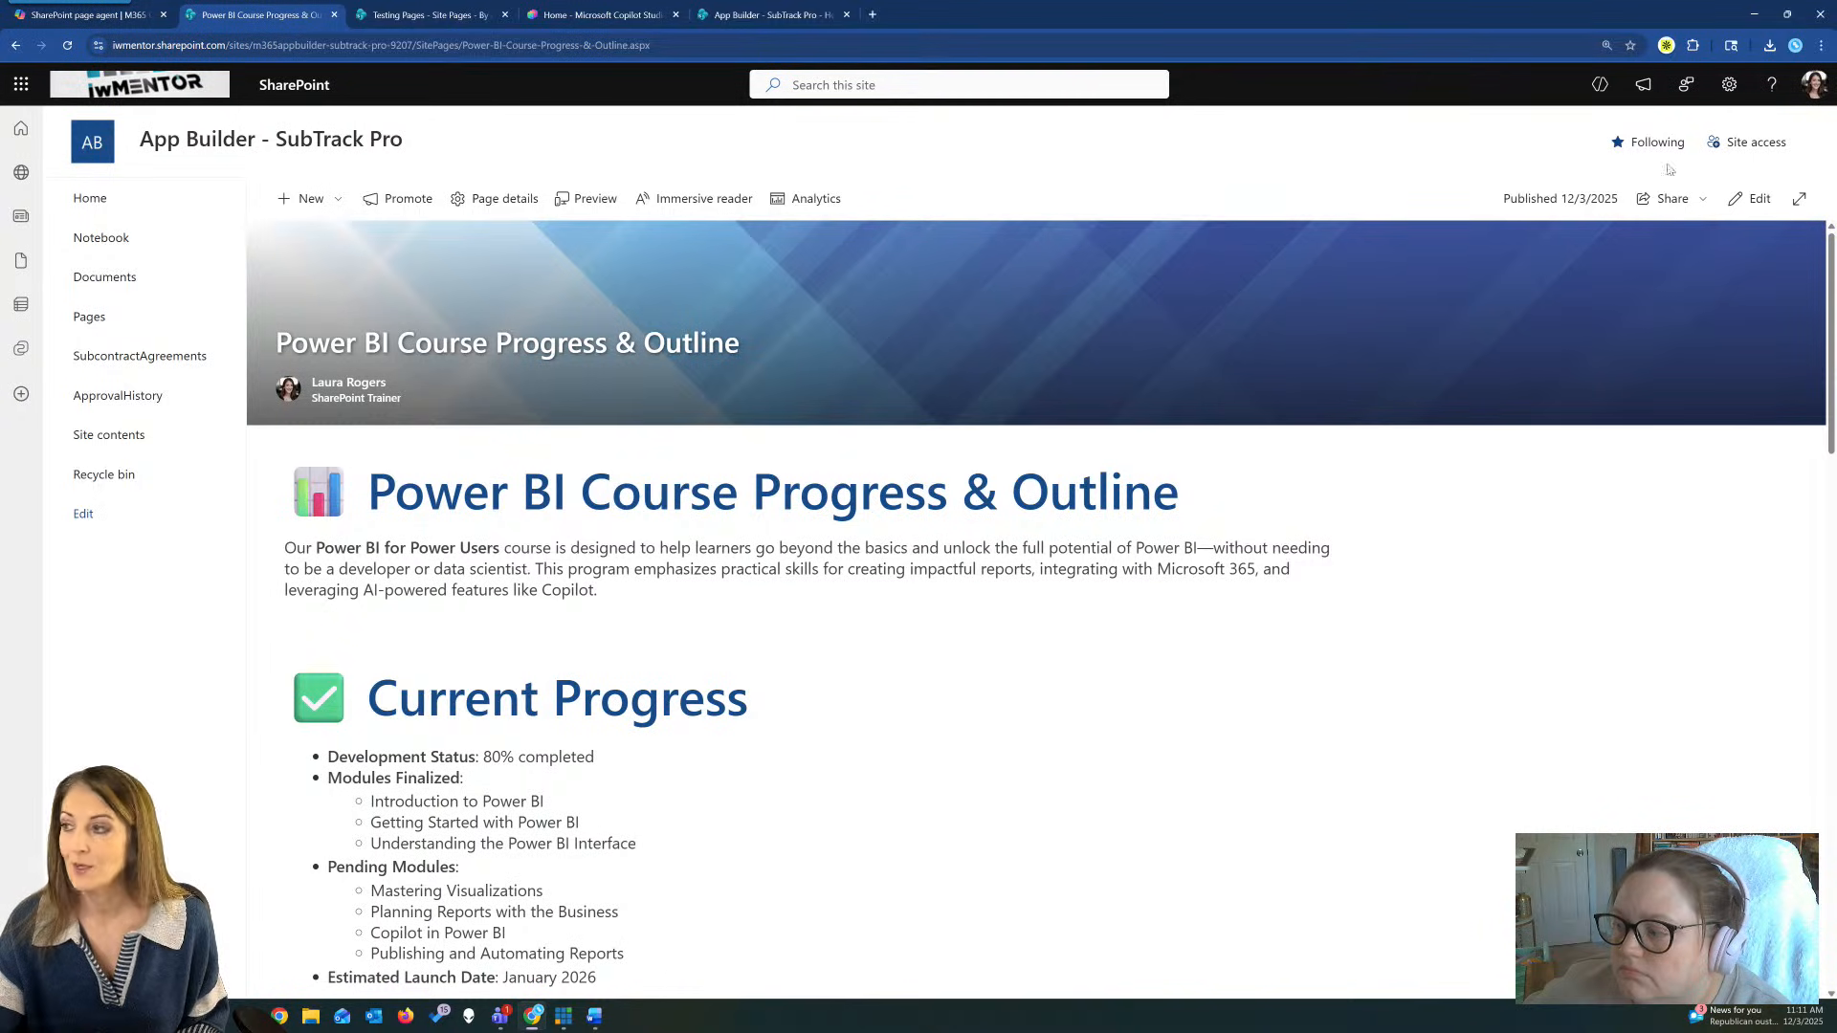
Edit the published page and generate an AI section directly below the banner from the prompt "Create a section about people working on this".
{"action": "left_click", "coordinate": [1751, 198]}
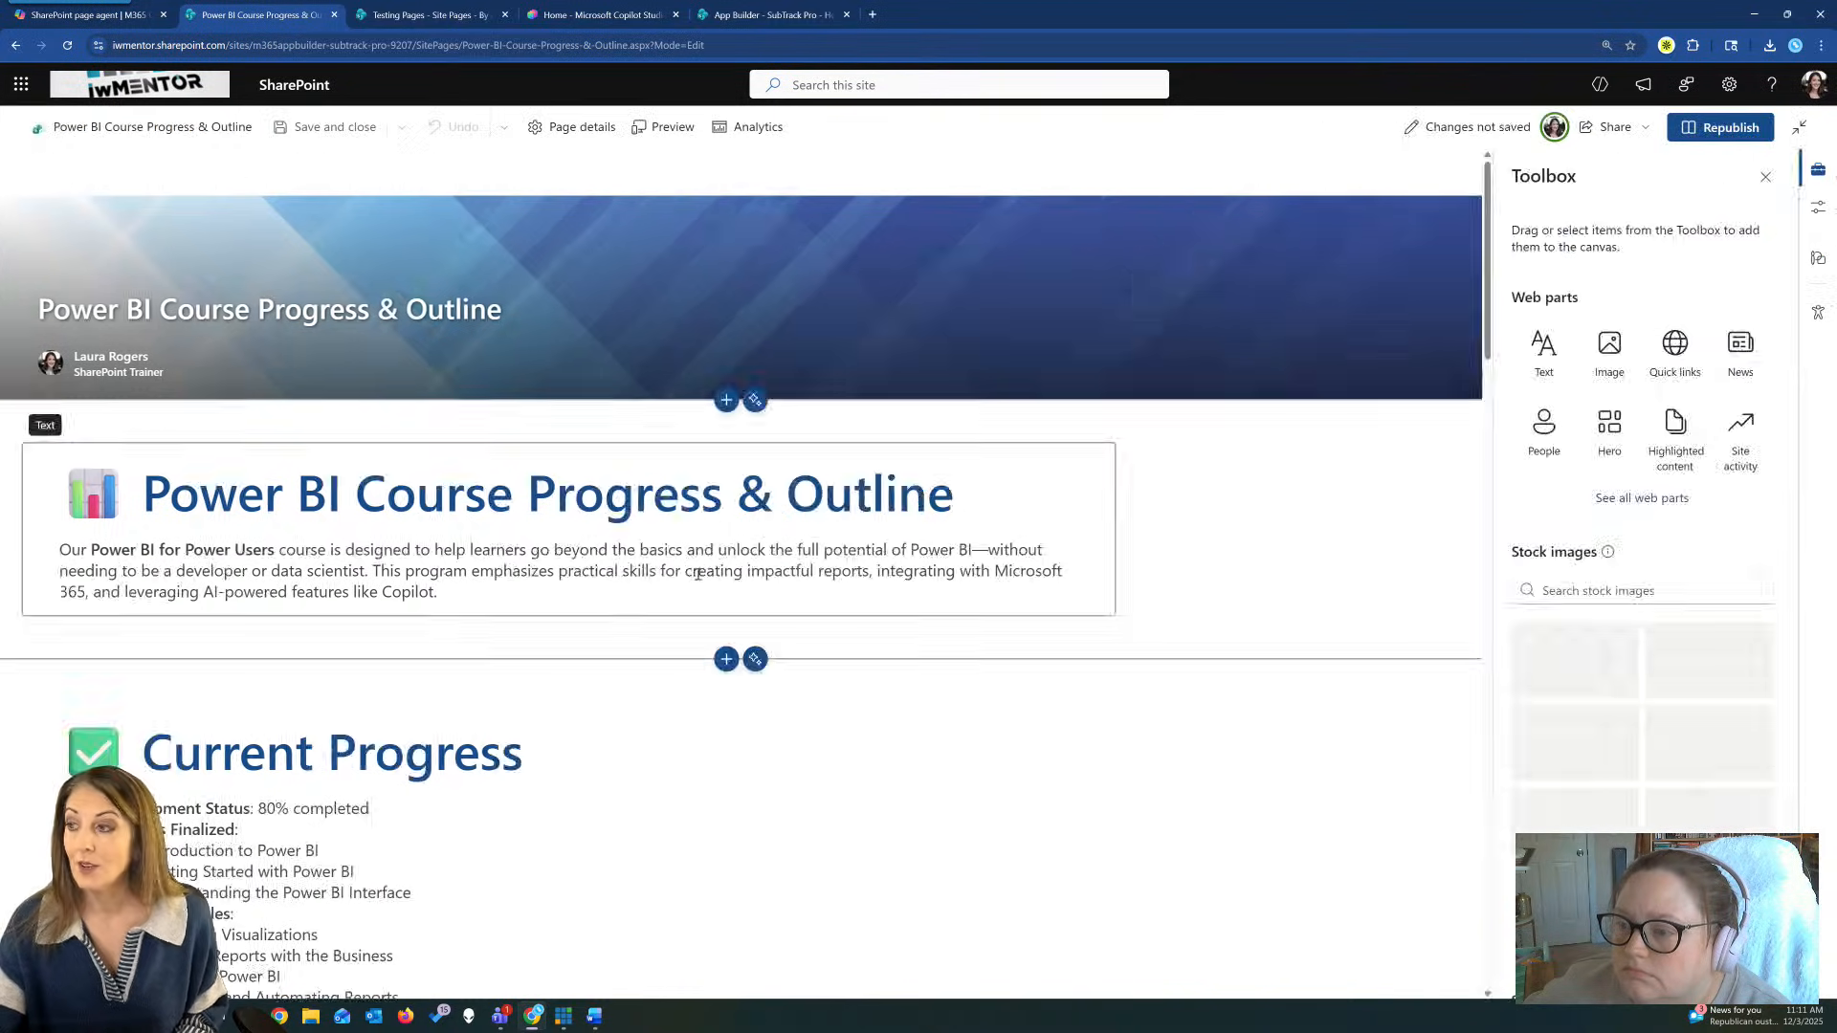
{"action": "left_click", "coordinate": [755, 401]}
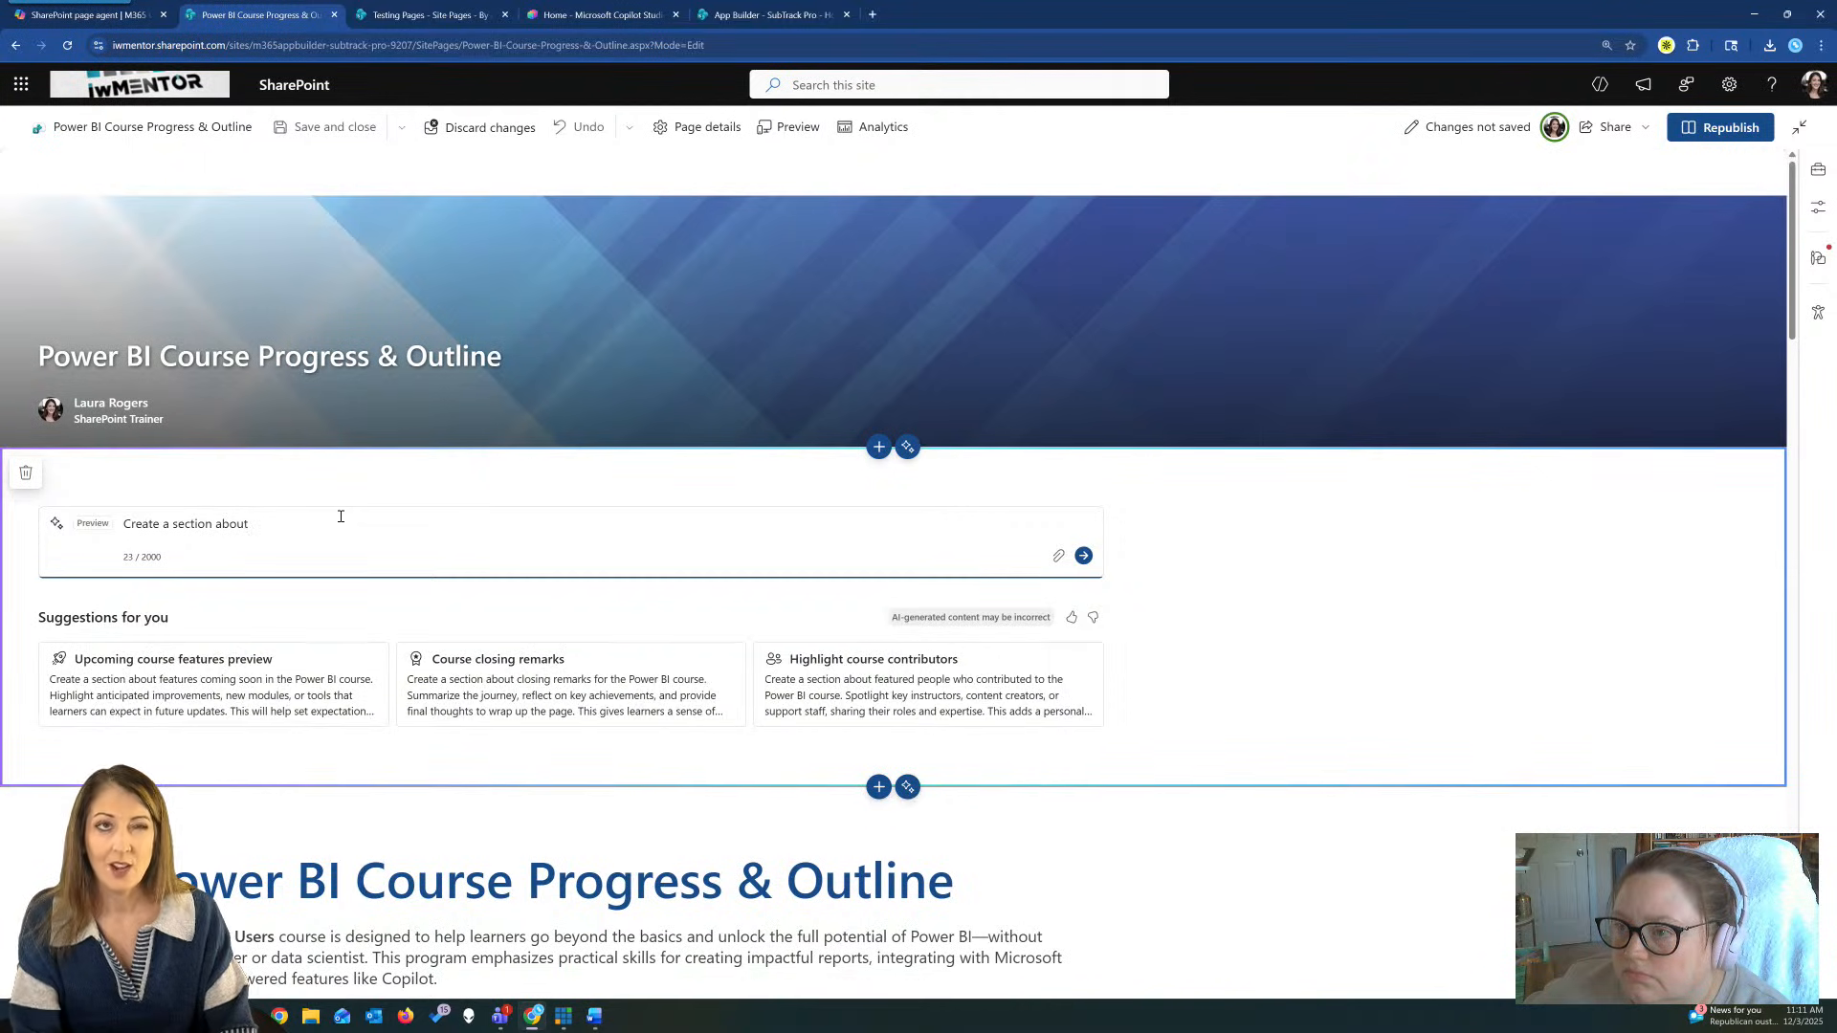
{"action": "type", "text": "eople work"}
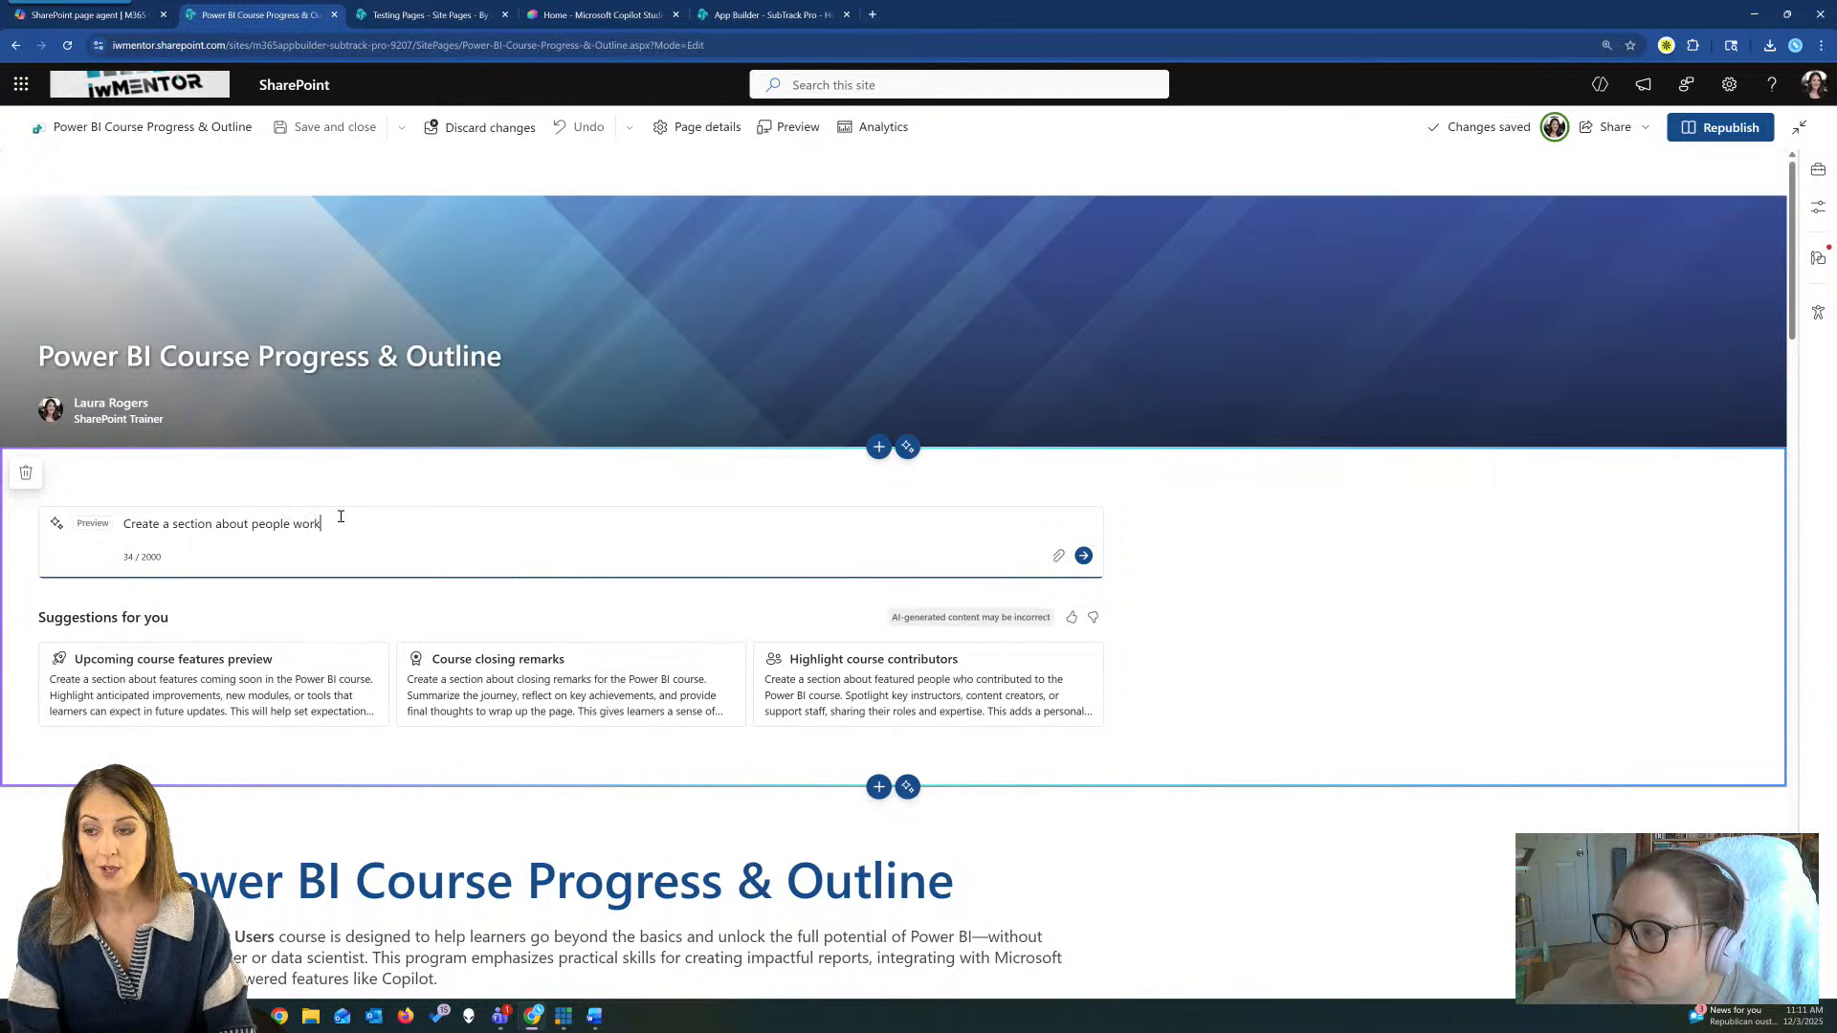
{"action": "type", "text": "ing on this"}
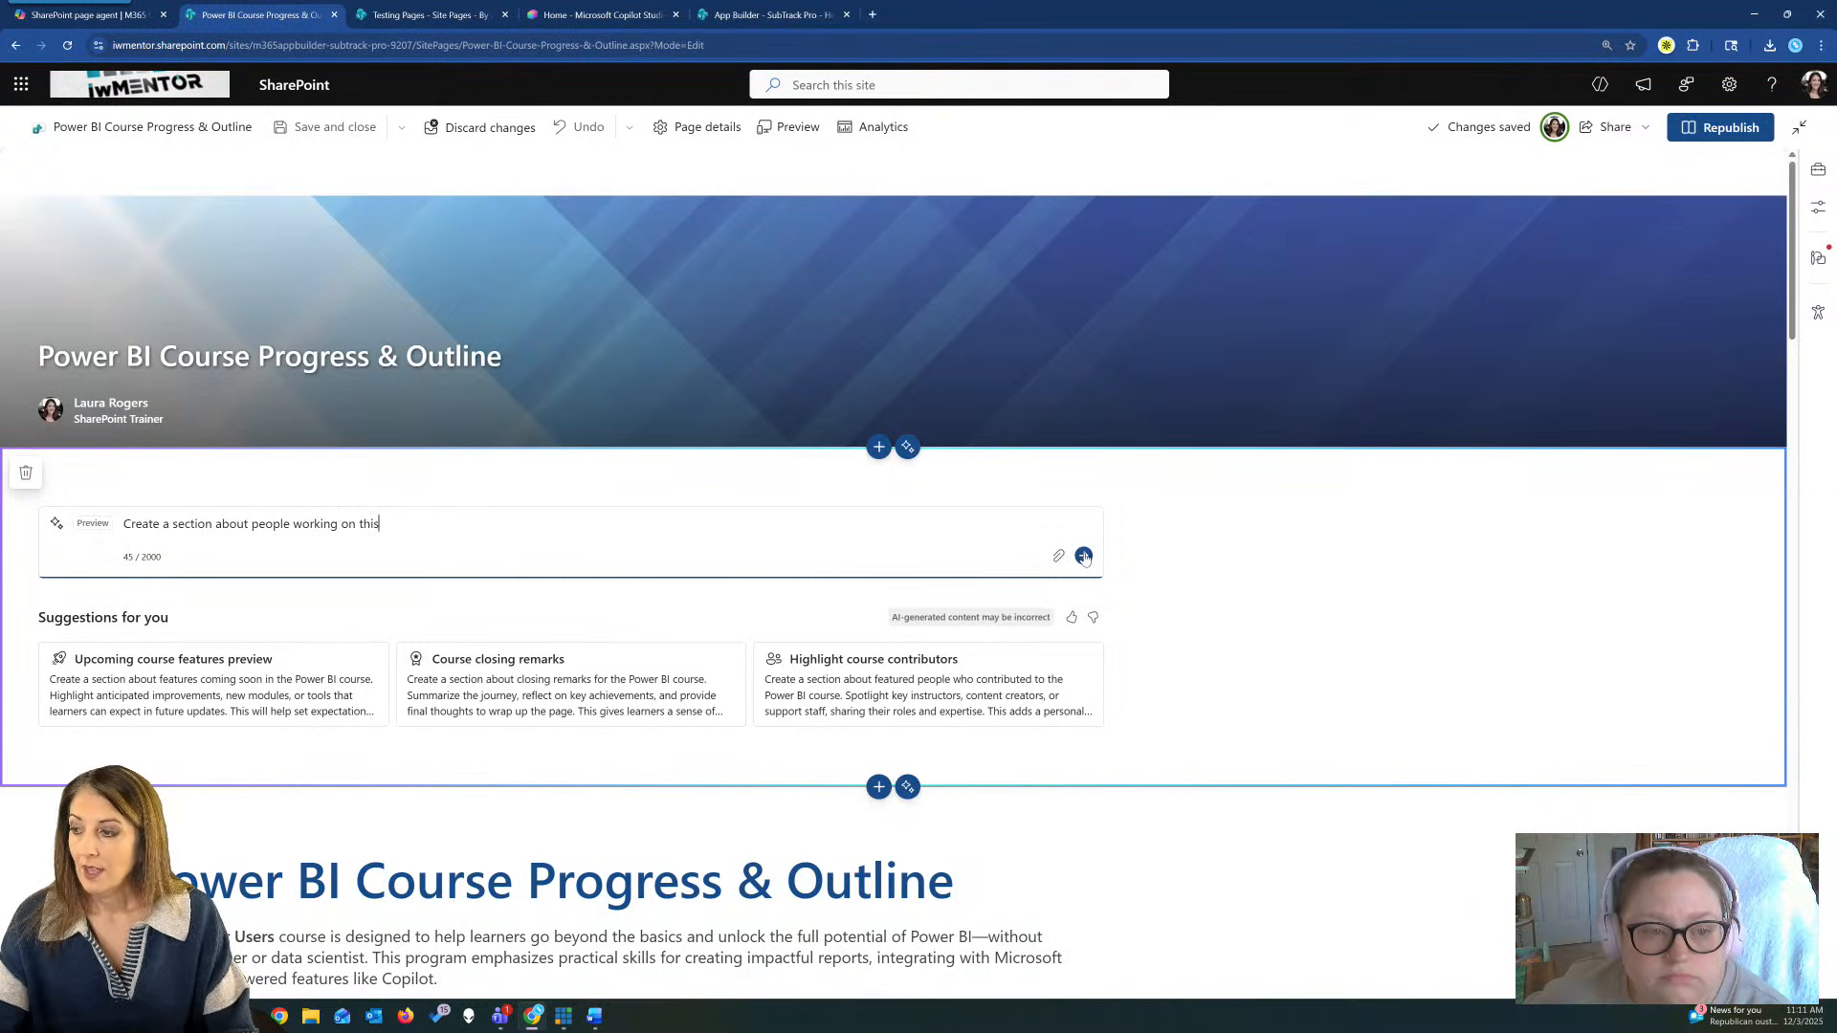
{"action": "key", "text": "Return"}
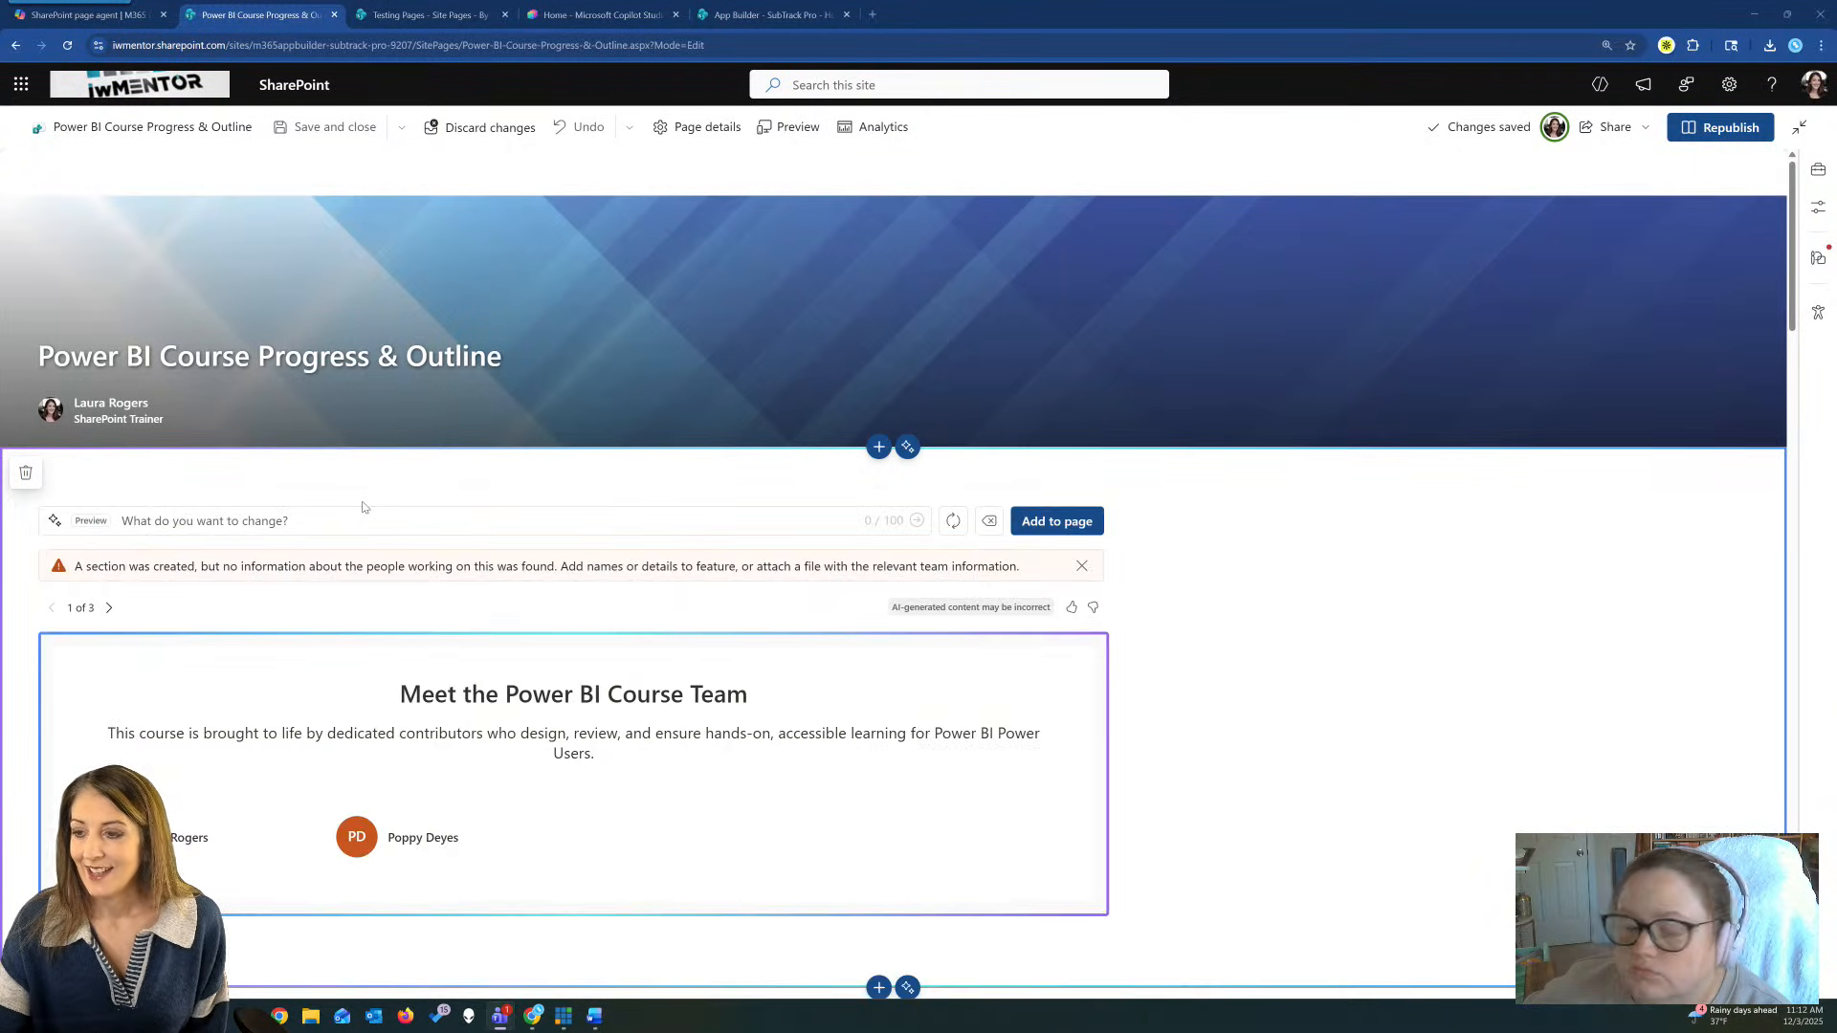
Add the generated Meet the Power BI Course Team section to the page and apply the dark design idea with the smiling man photo.
{"action": "scroll", "coordinate": [453, 663], "scroll_direction": "down", "scroll_amount": 2}
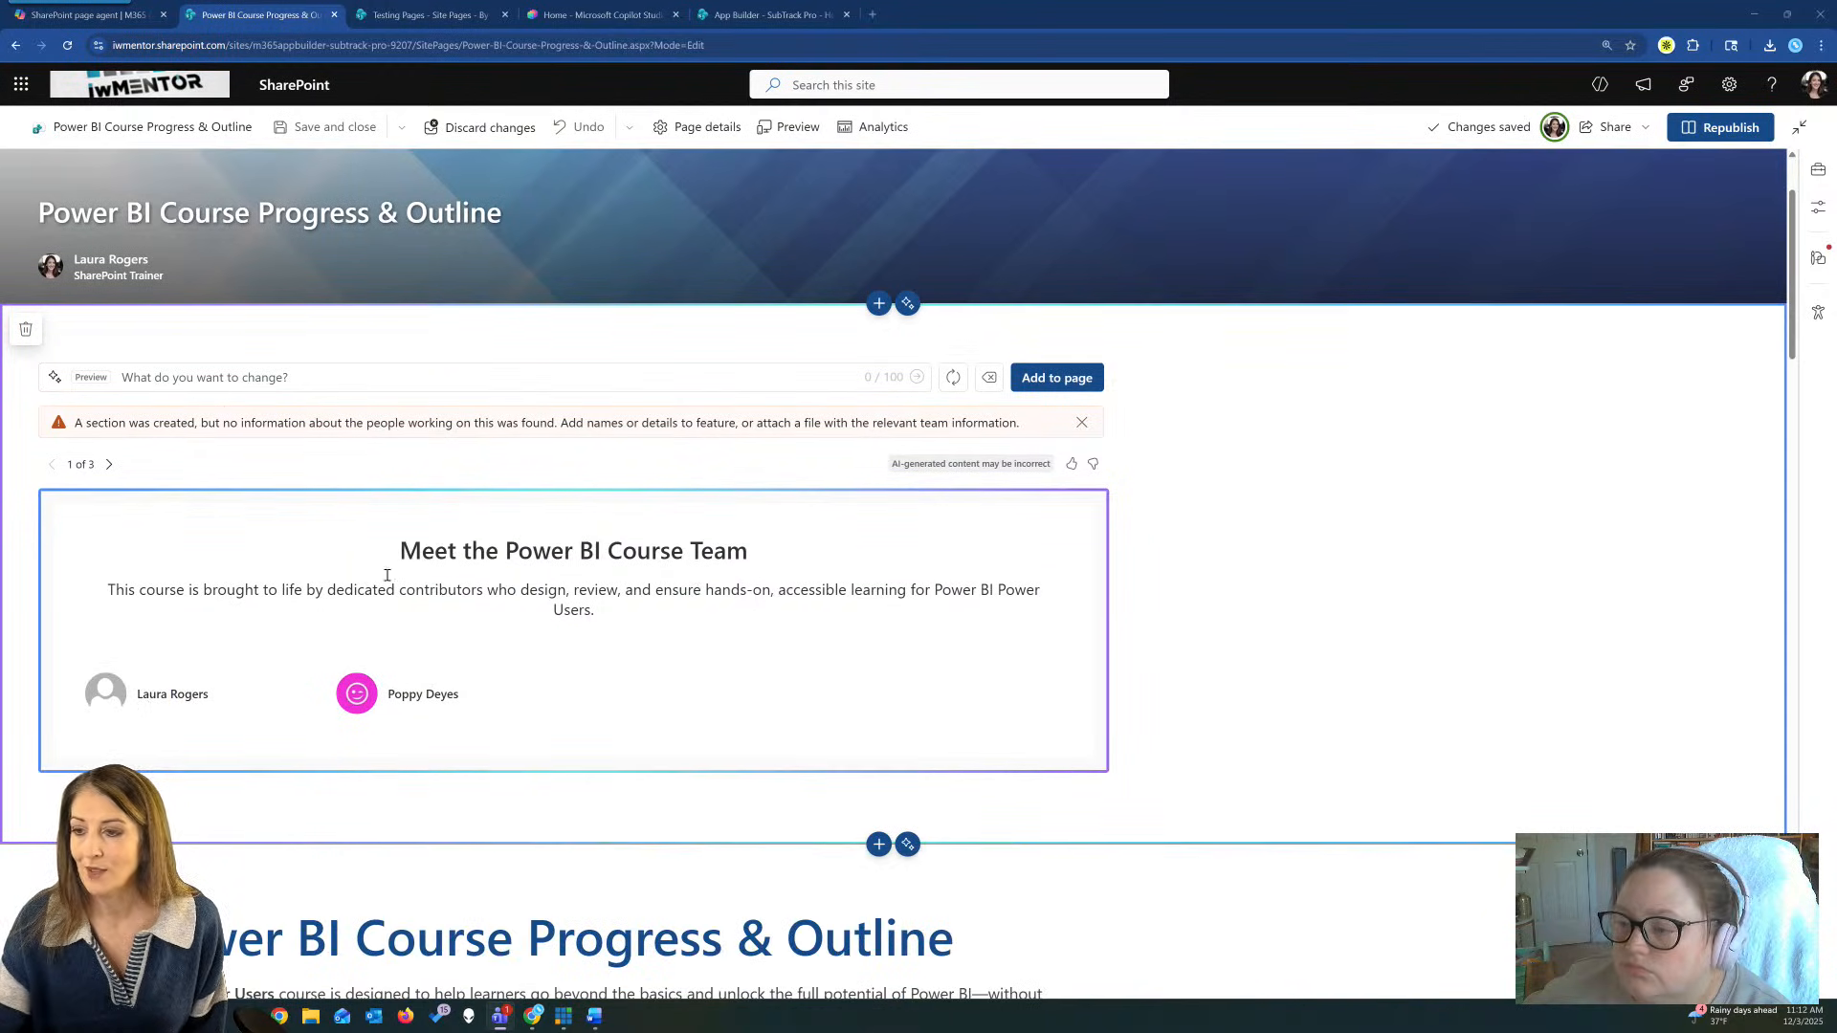
{"action": "left_click", "coordinate": [1042, 380]}
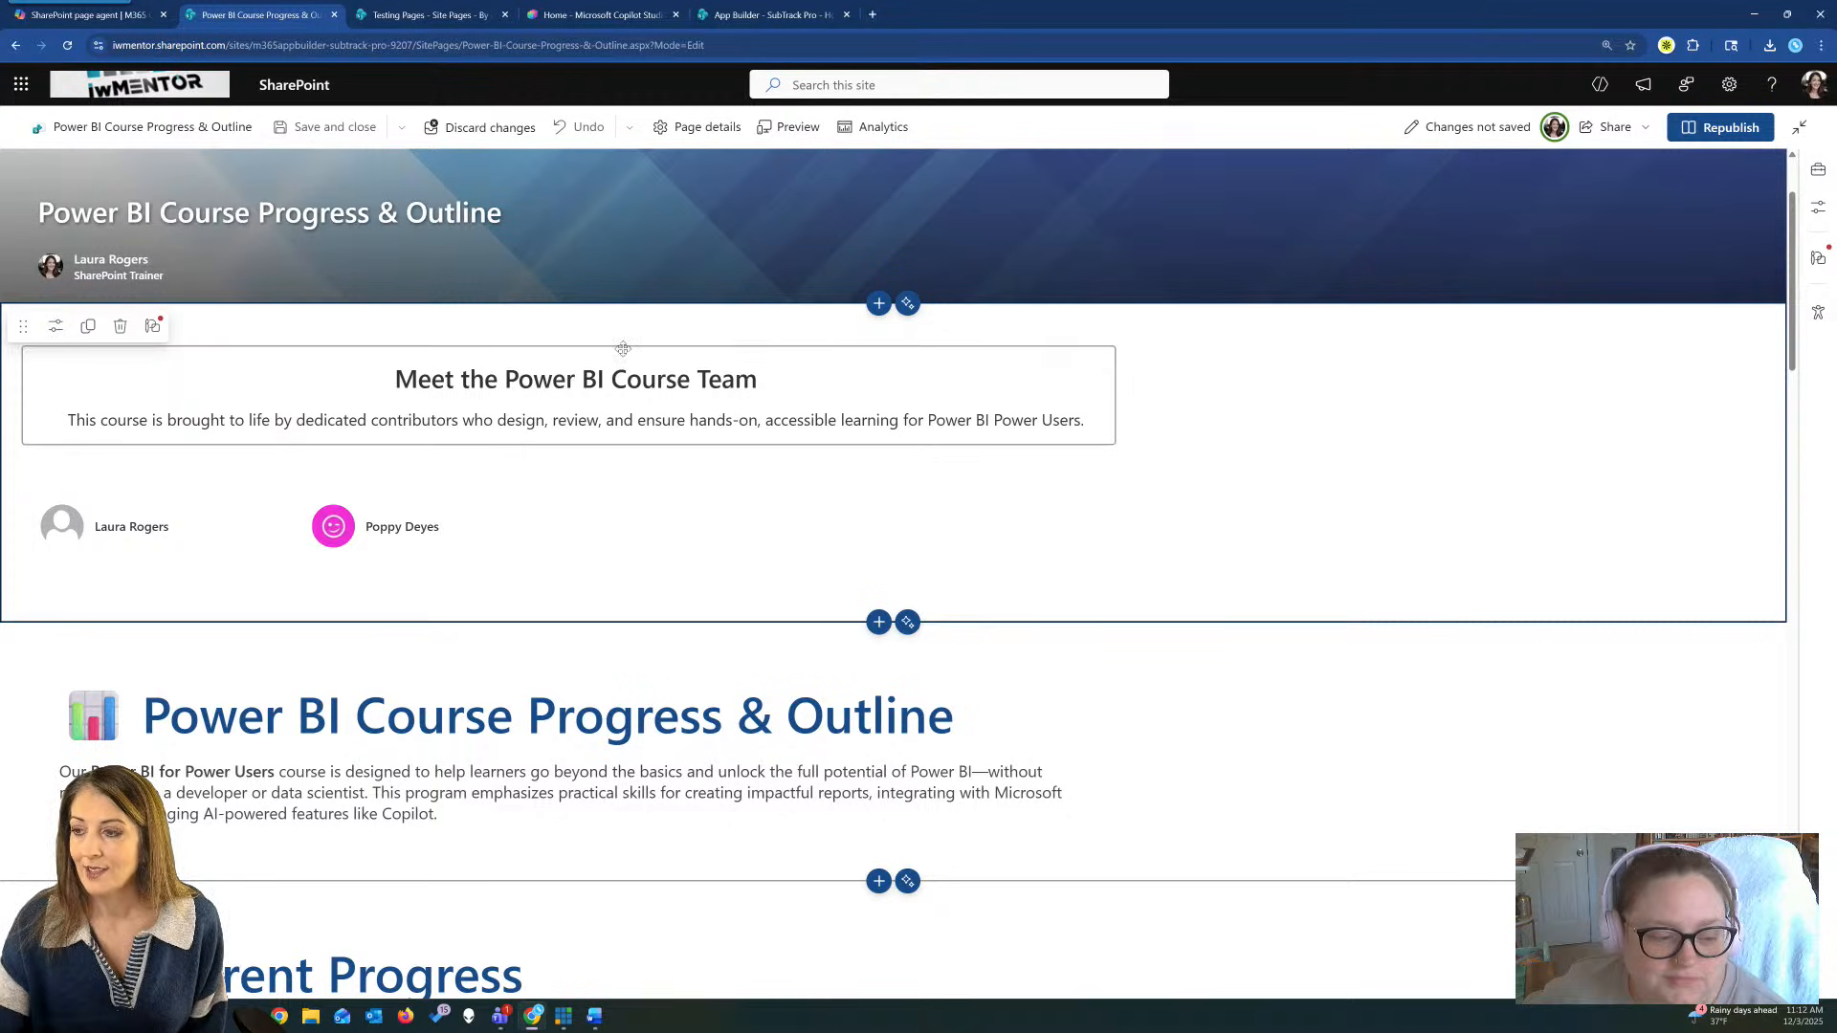
{"action": "left_click", "coordinate": [152, 327]}
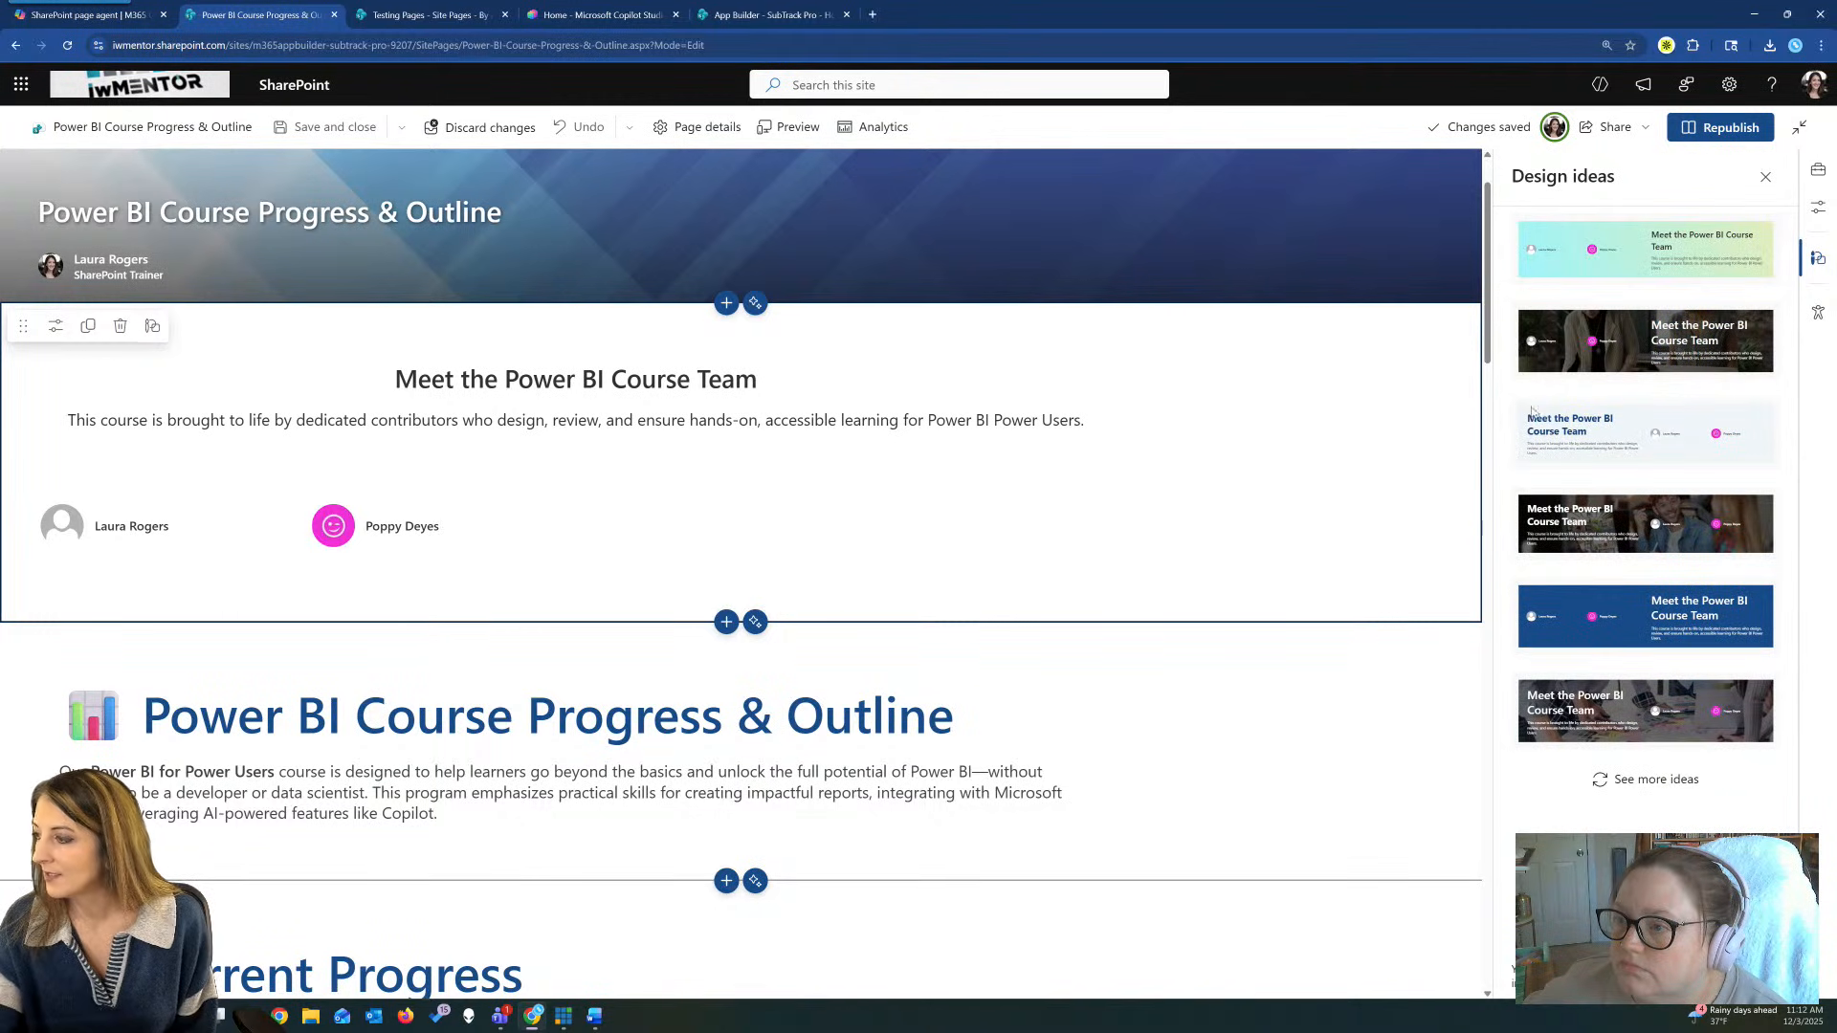
{"action": "left_click", "coordinate": [1619, 513]}
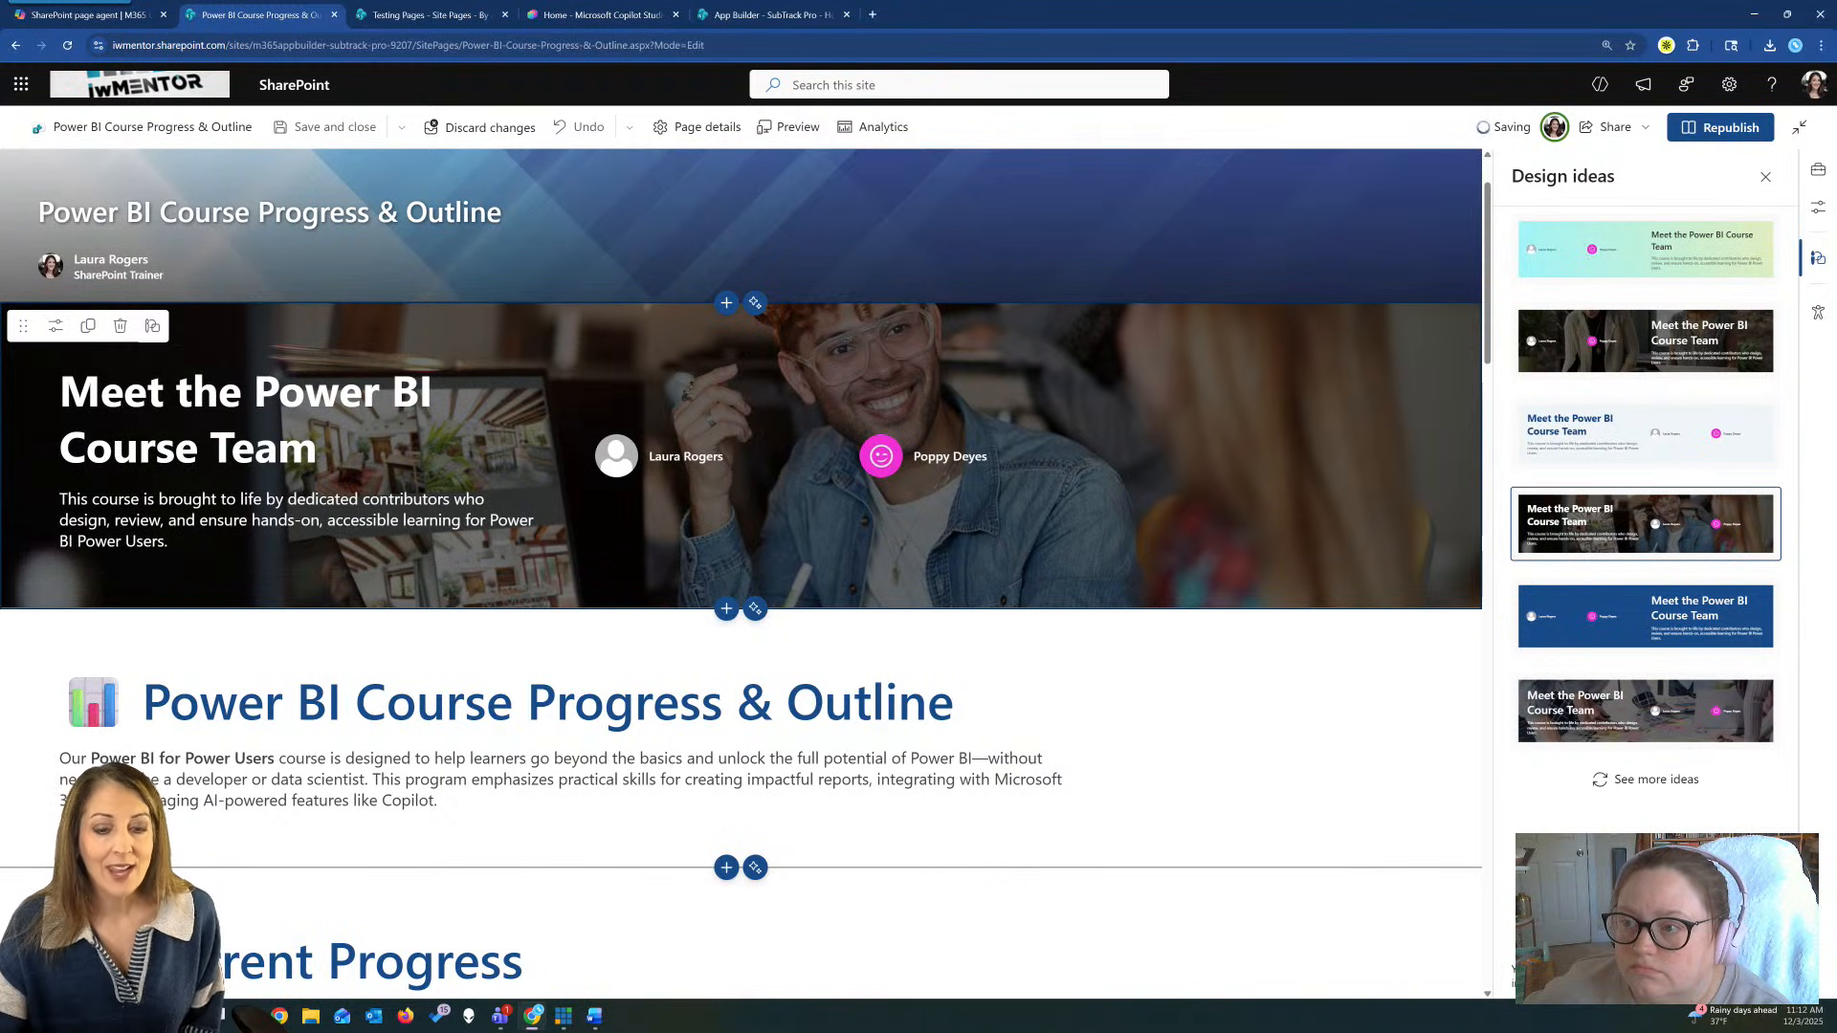
In M365 Copilot, start a new SharePoint page agent chat and submit the Topic Report prompt with Power Automate as the topic.
{"action": "left_click", "coordinate": [132, 9]}
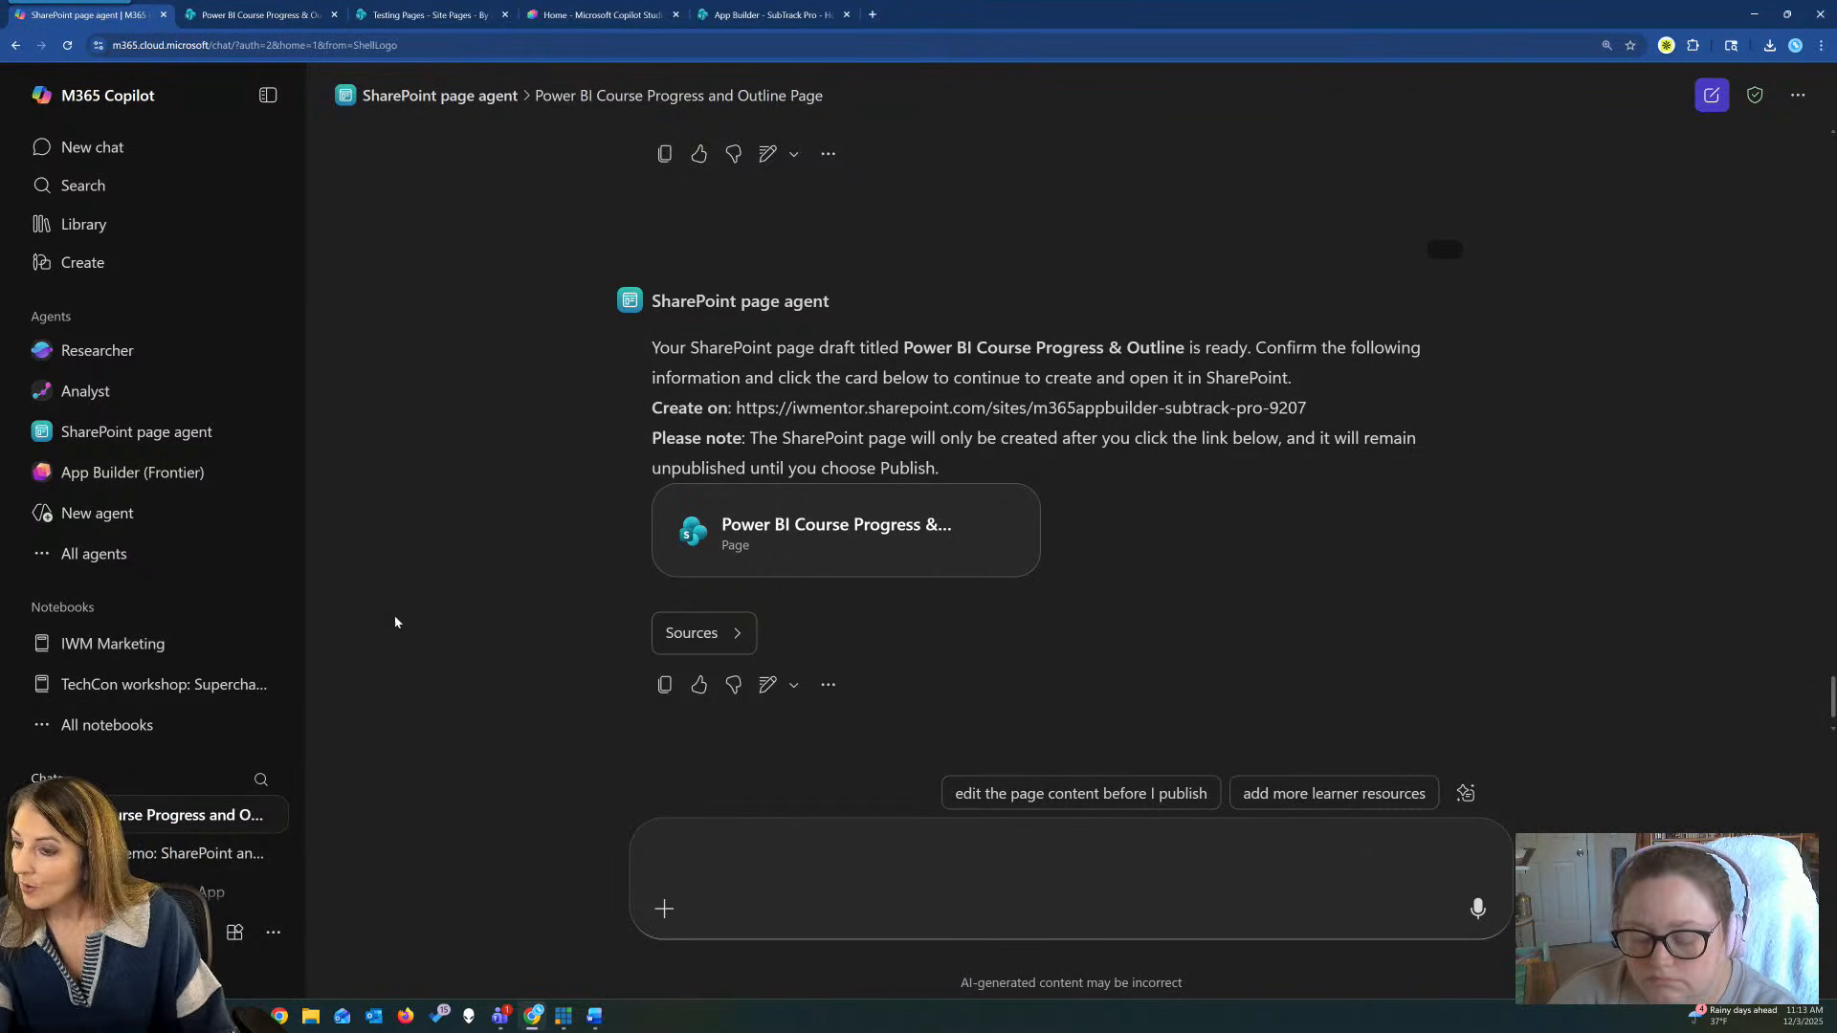
{"action": "left_click", "coordinate": [121, 439]}
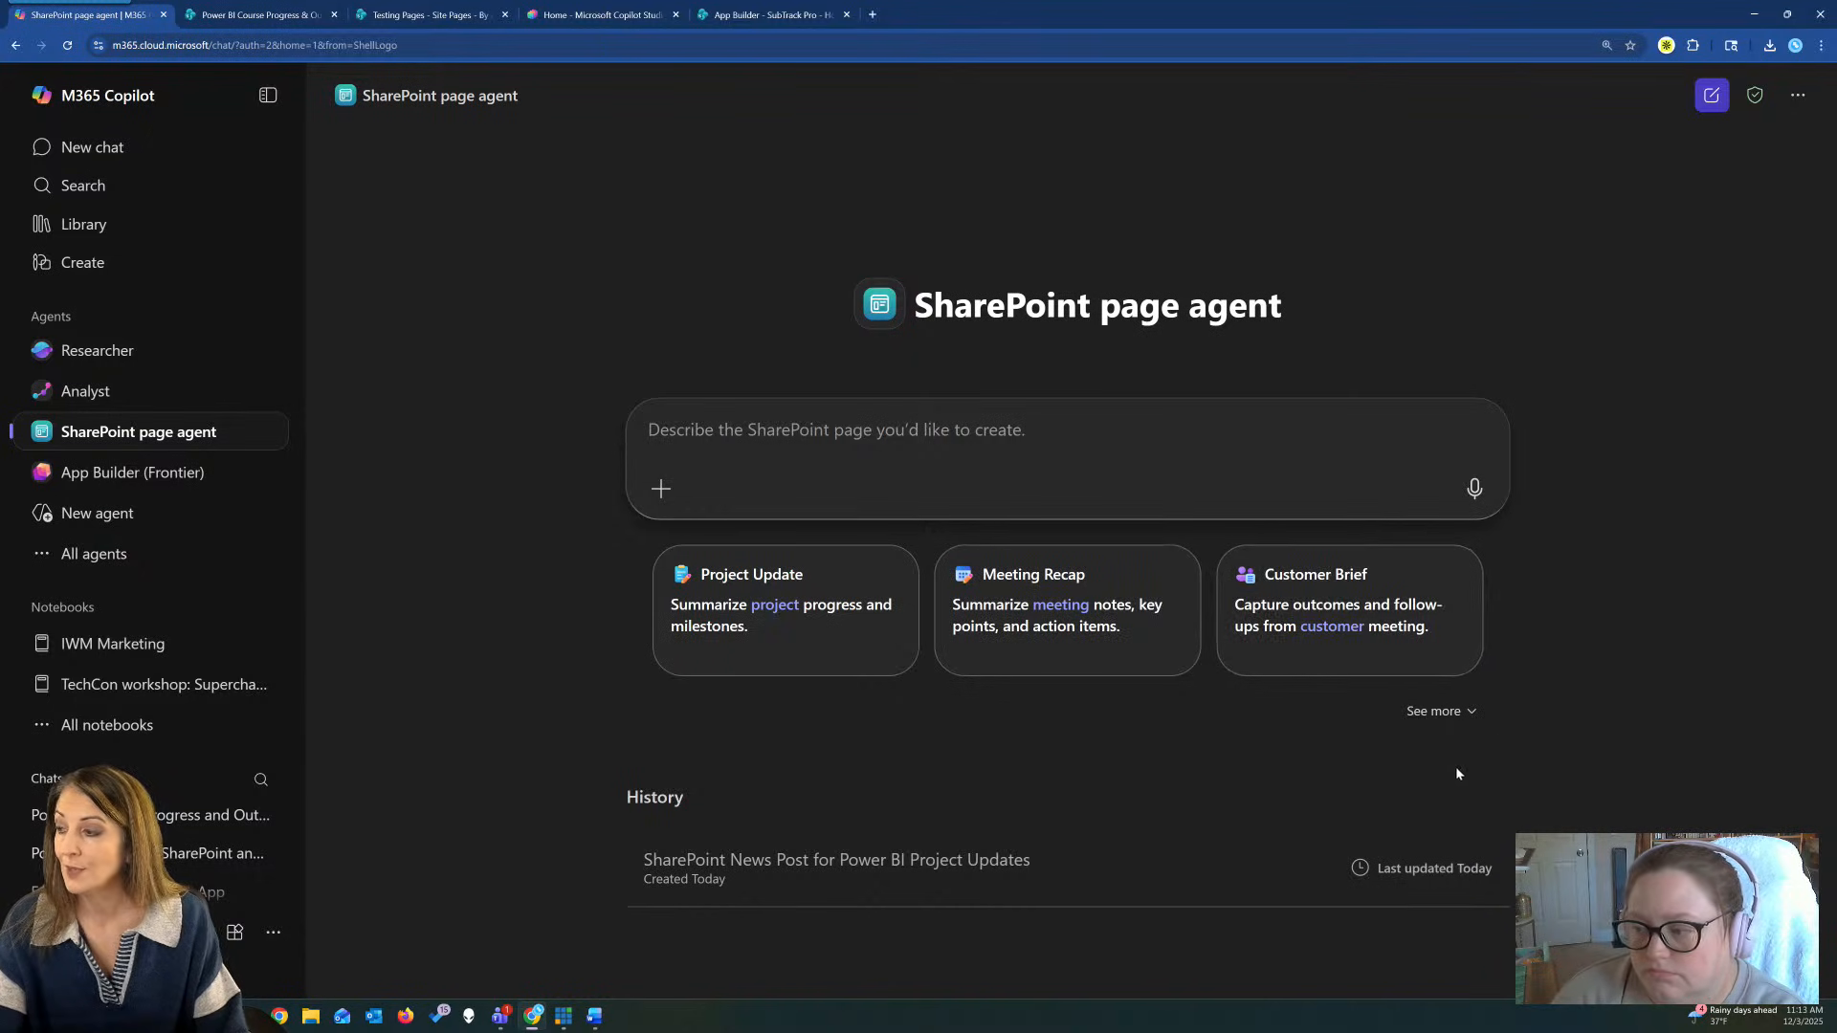
{"action": "left_click", "coordinate": [1435, 711]}
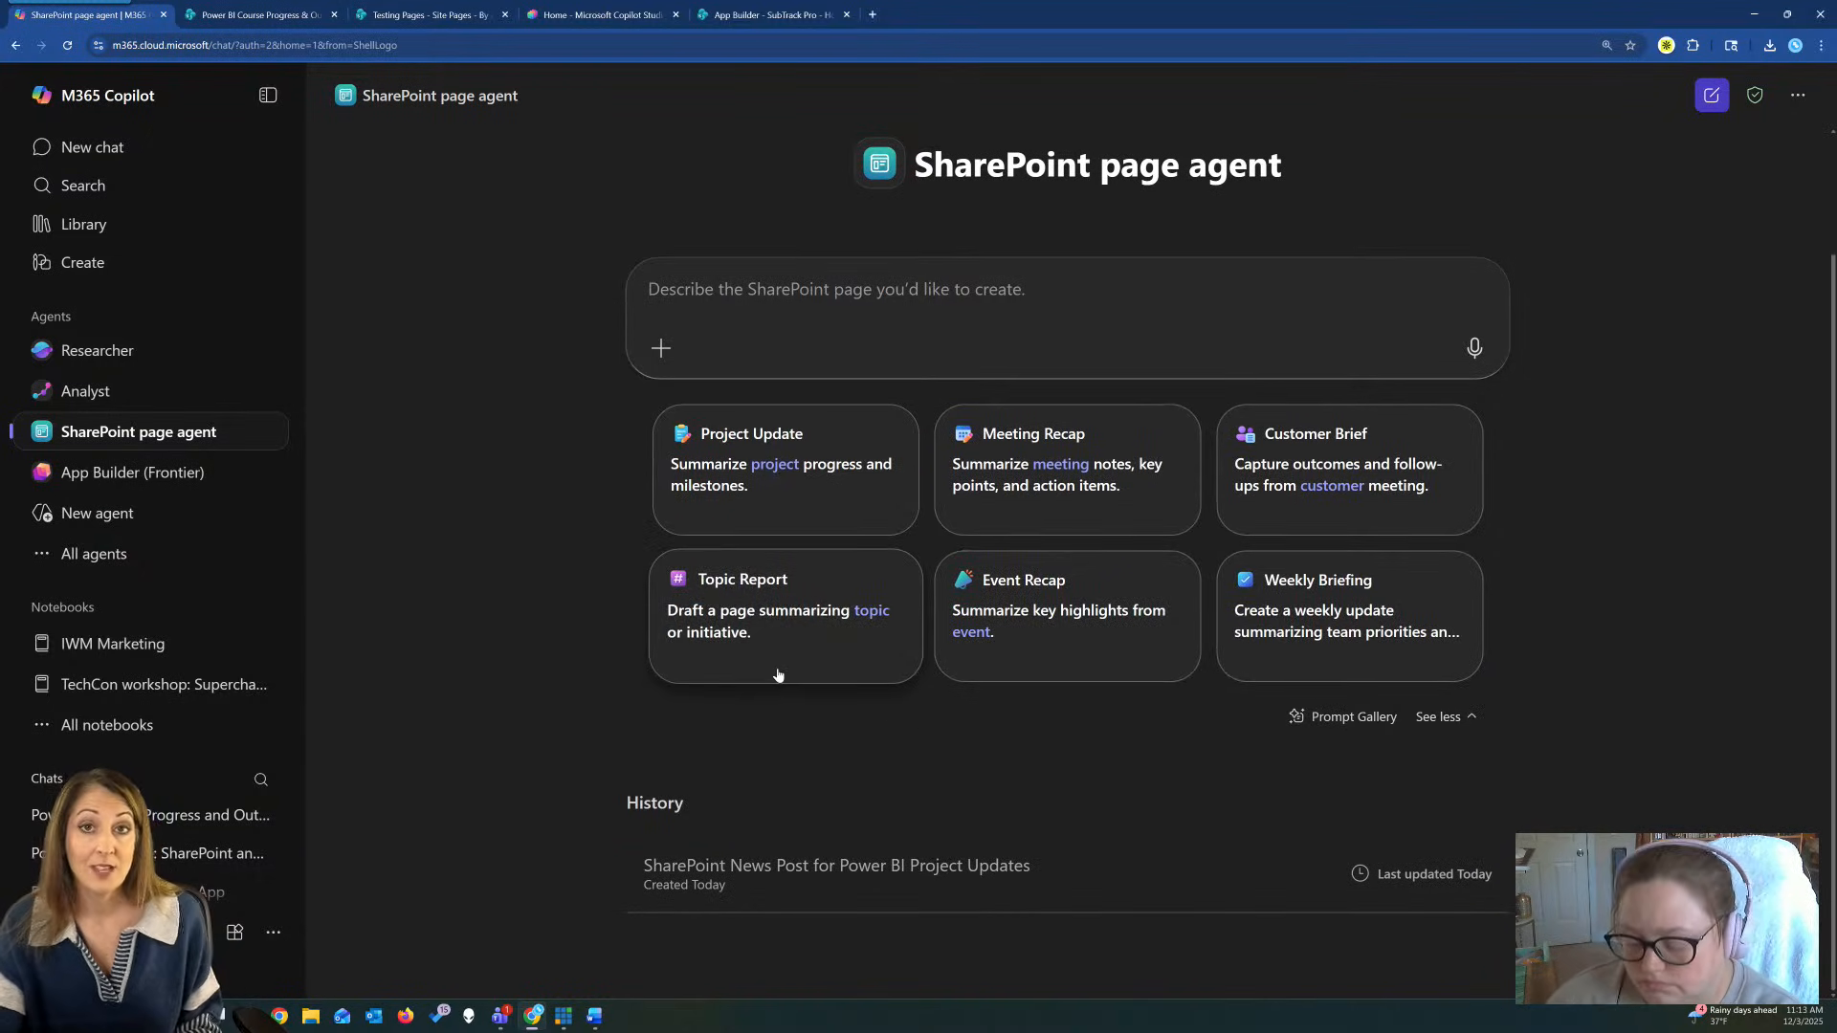
{"action": "left_click", "coordinate": [755, 619]}
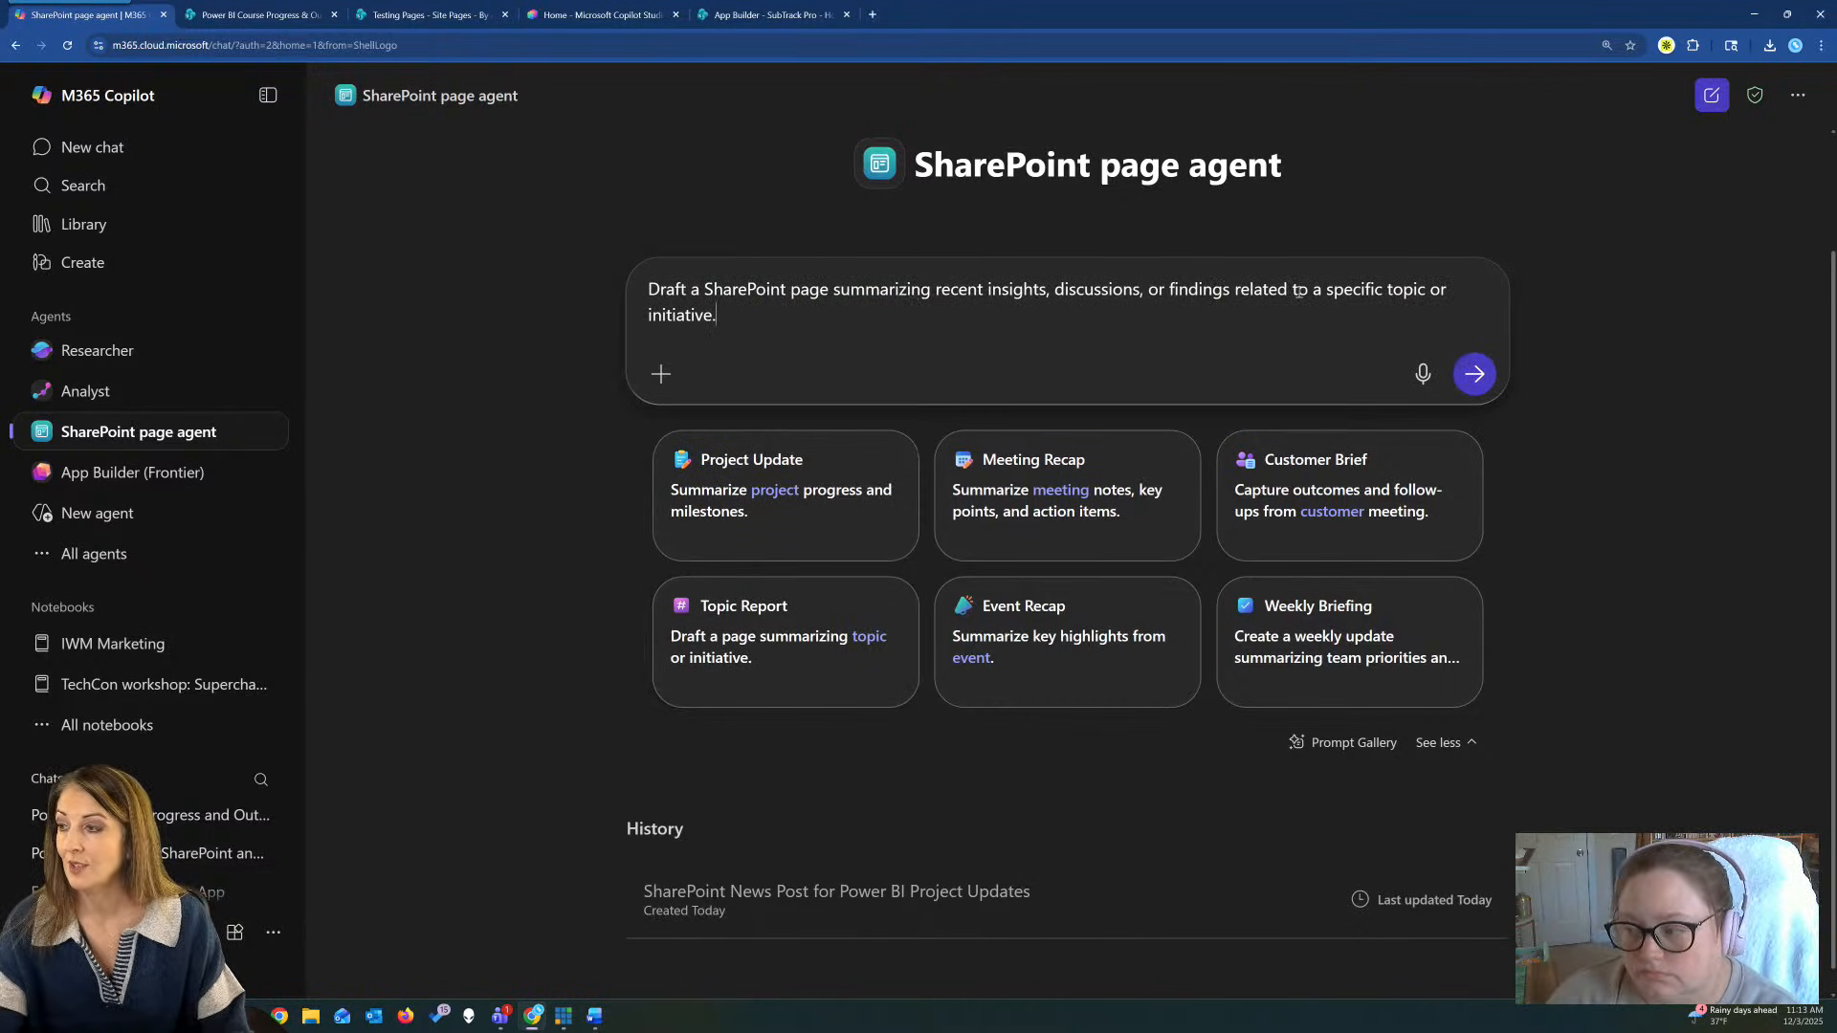
{"action": "left_click_drag", "start_coordinate": [1327, 287], "coordinate": [1463, 305]}
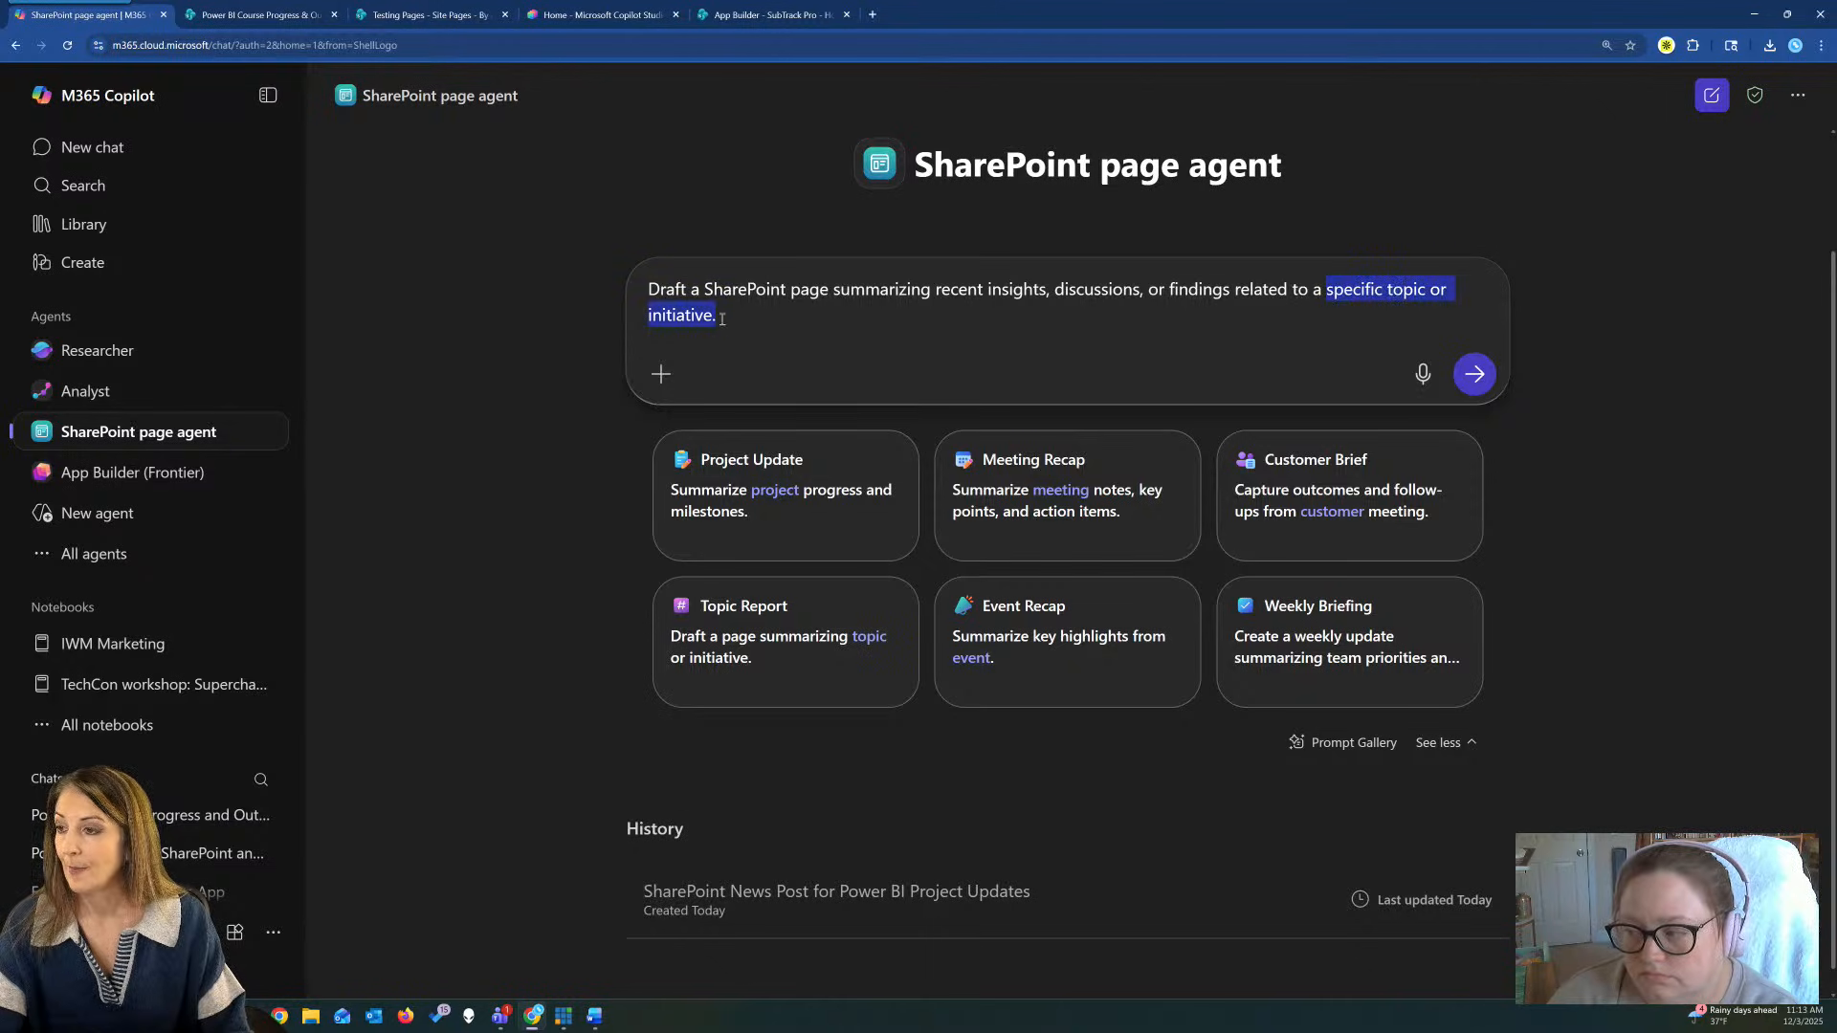
{"action": "key", "text": "BackSpace"}
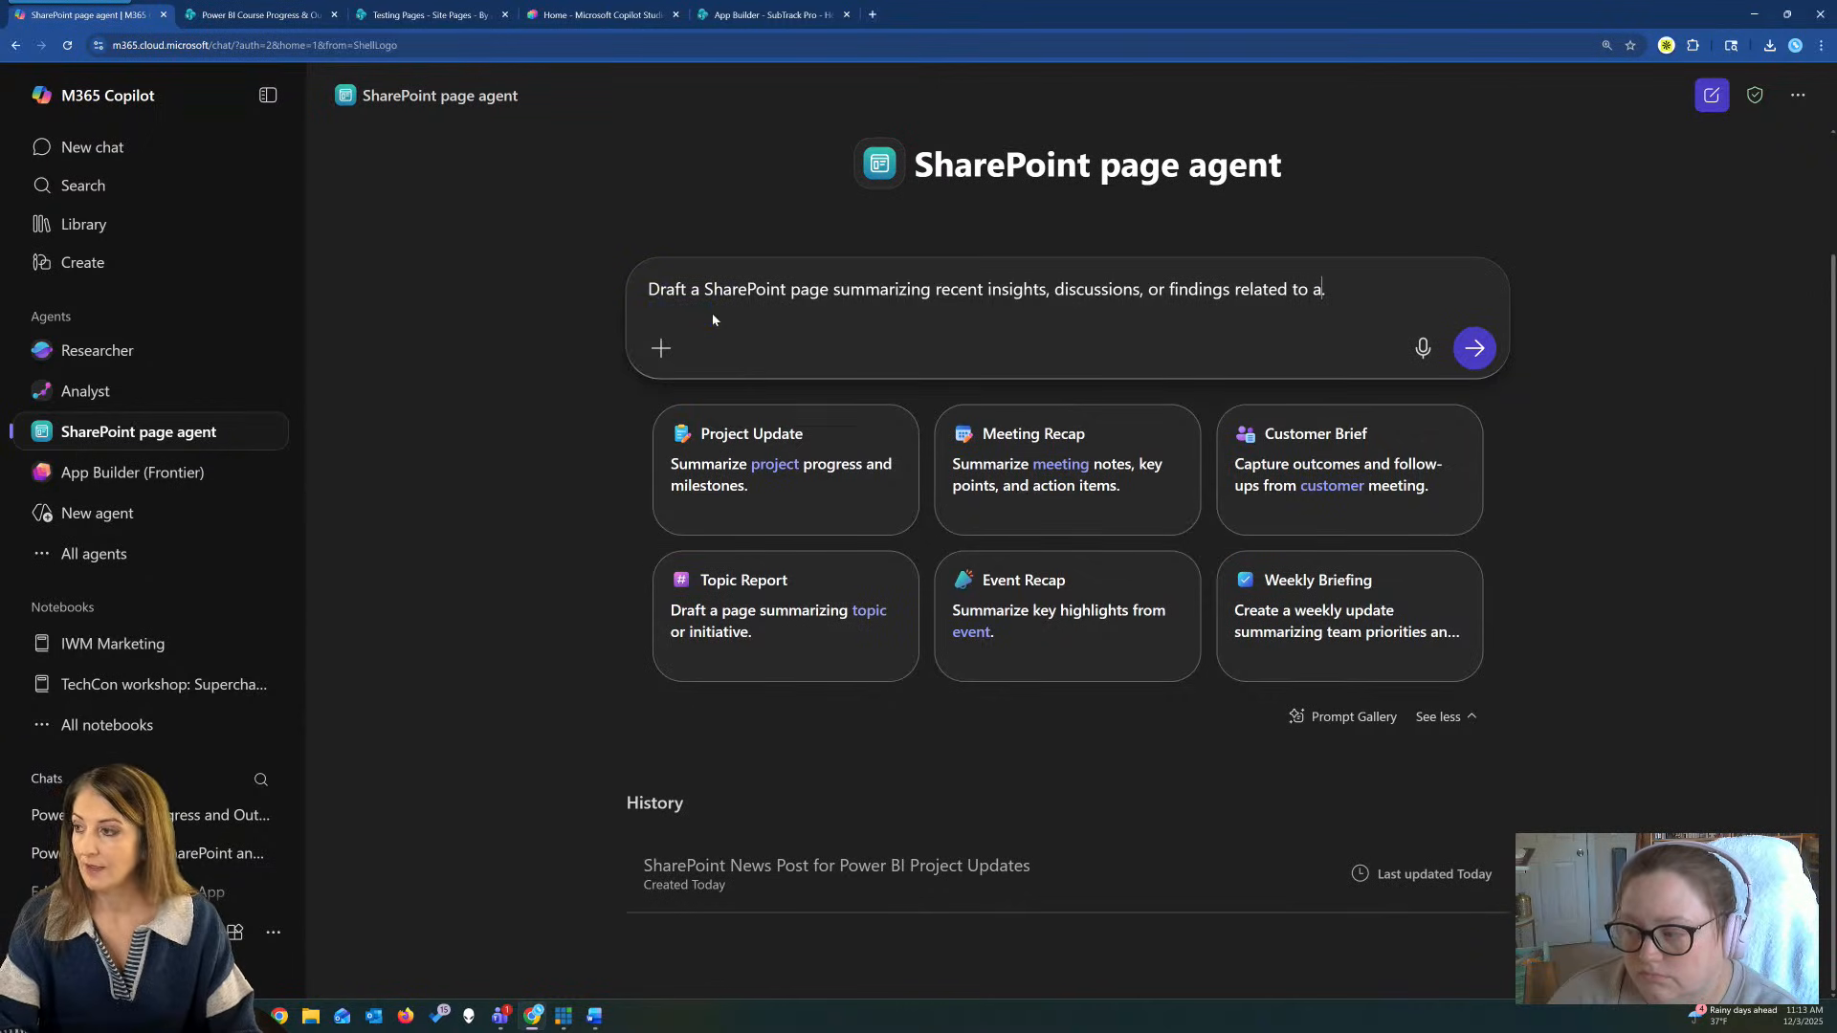
{"action": "type", "text": "Power Automate"}
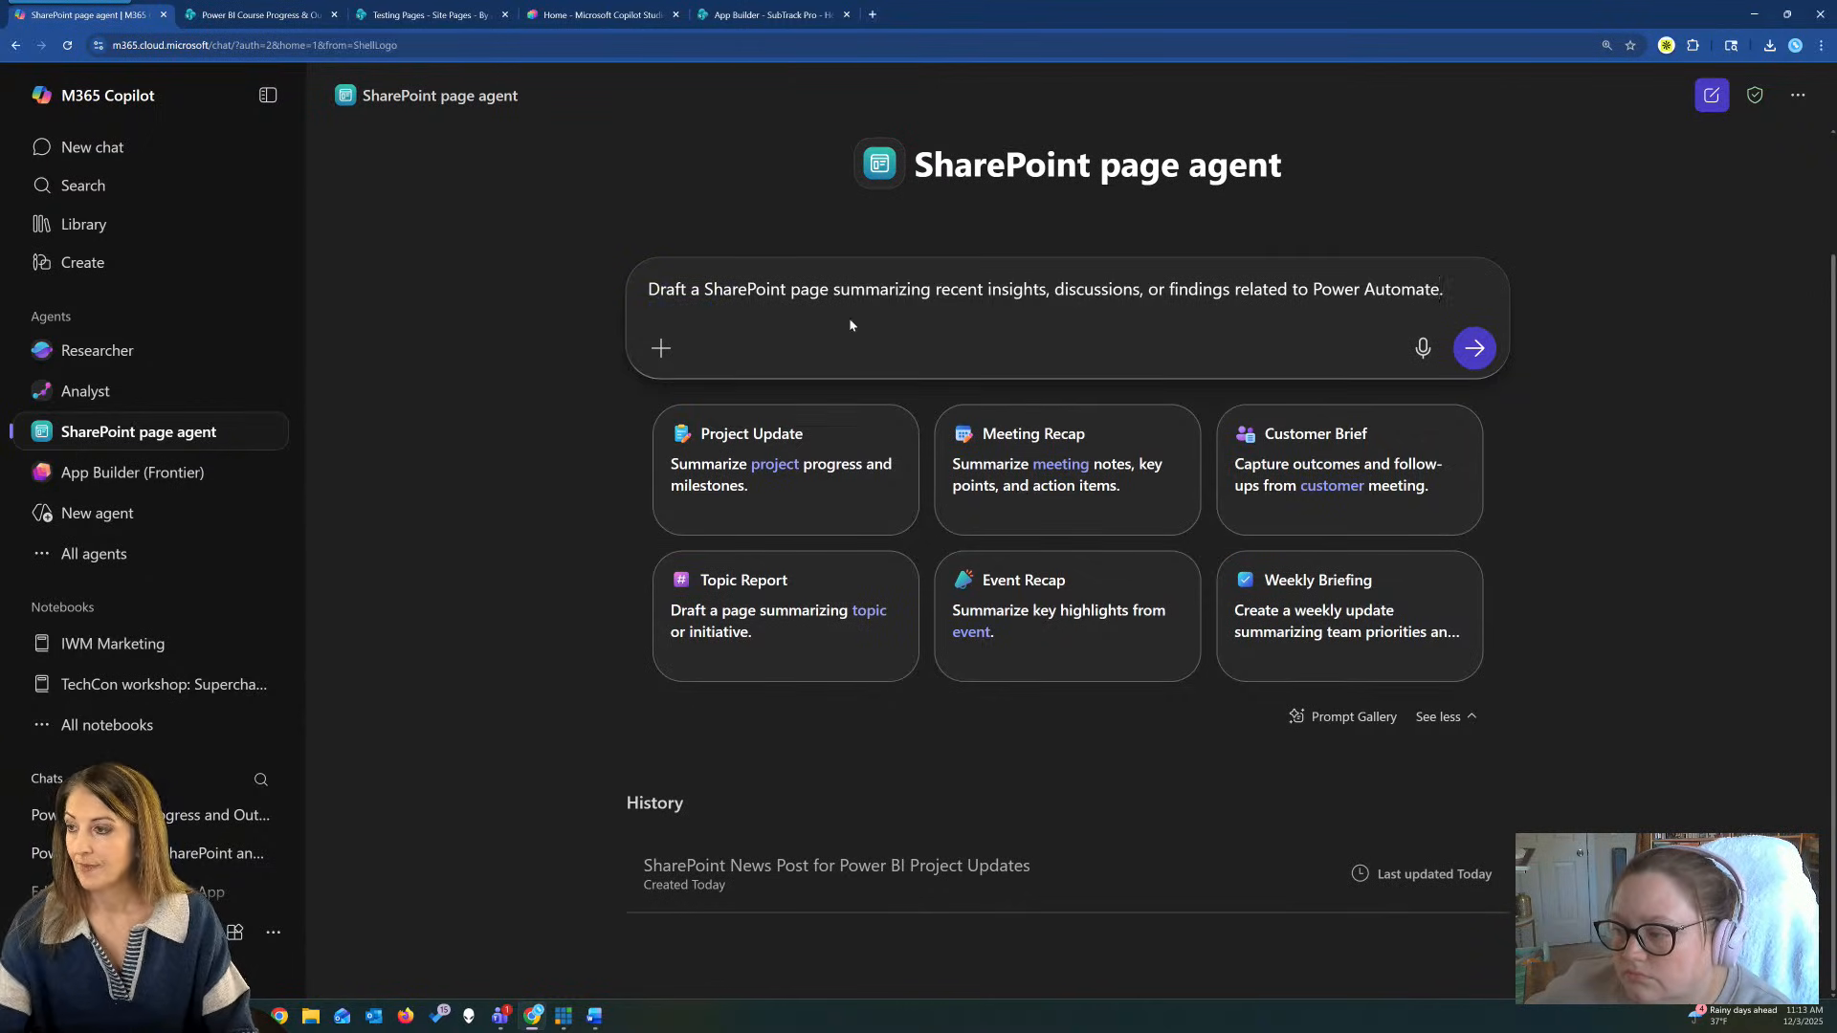
{"action": "left_click", "coordinate": [1474, 348]}
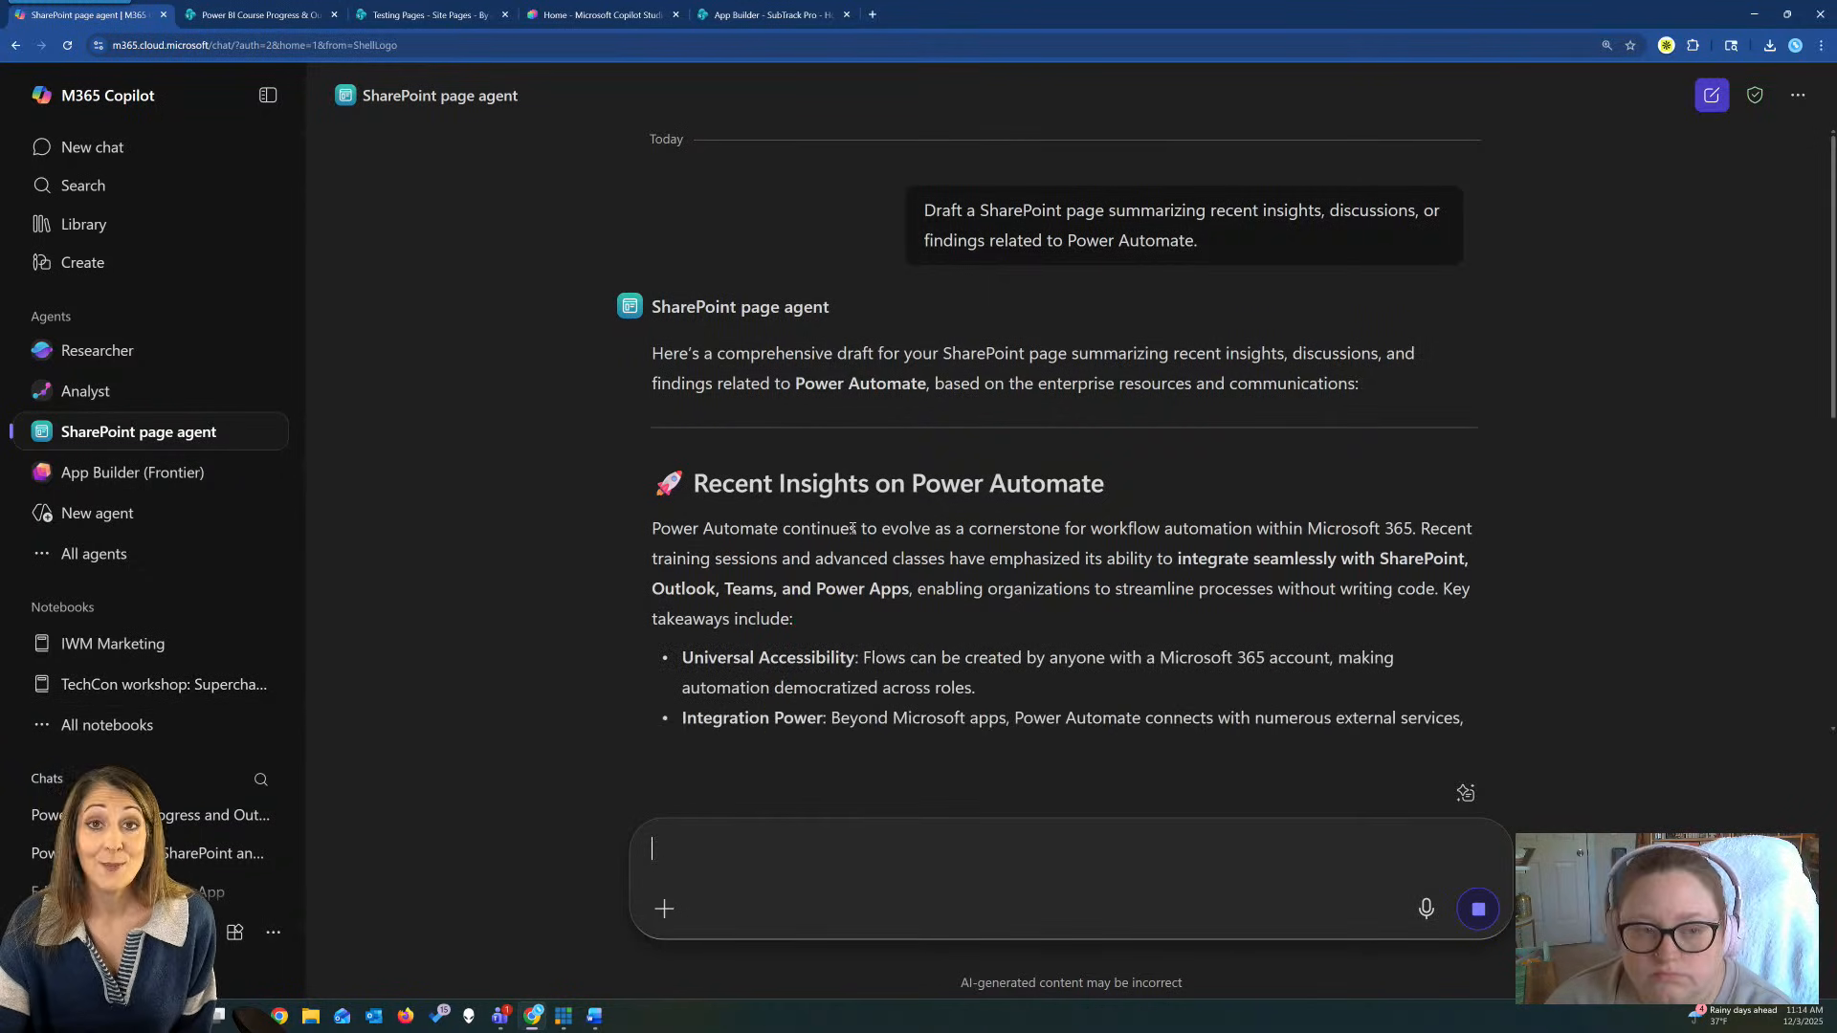
Review the Power Automate draft, ask the agent to "create the site" and confirm App Builder - SubTrack Pro as the SharePoint site.
{"action": "scroll", "coordinate": [853, 528], "scroll_direction": "down", "scroll_amount": 7}
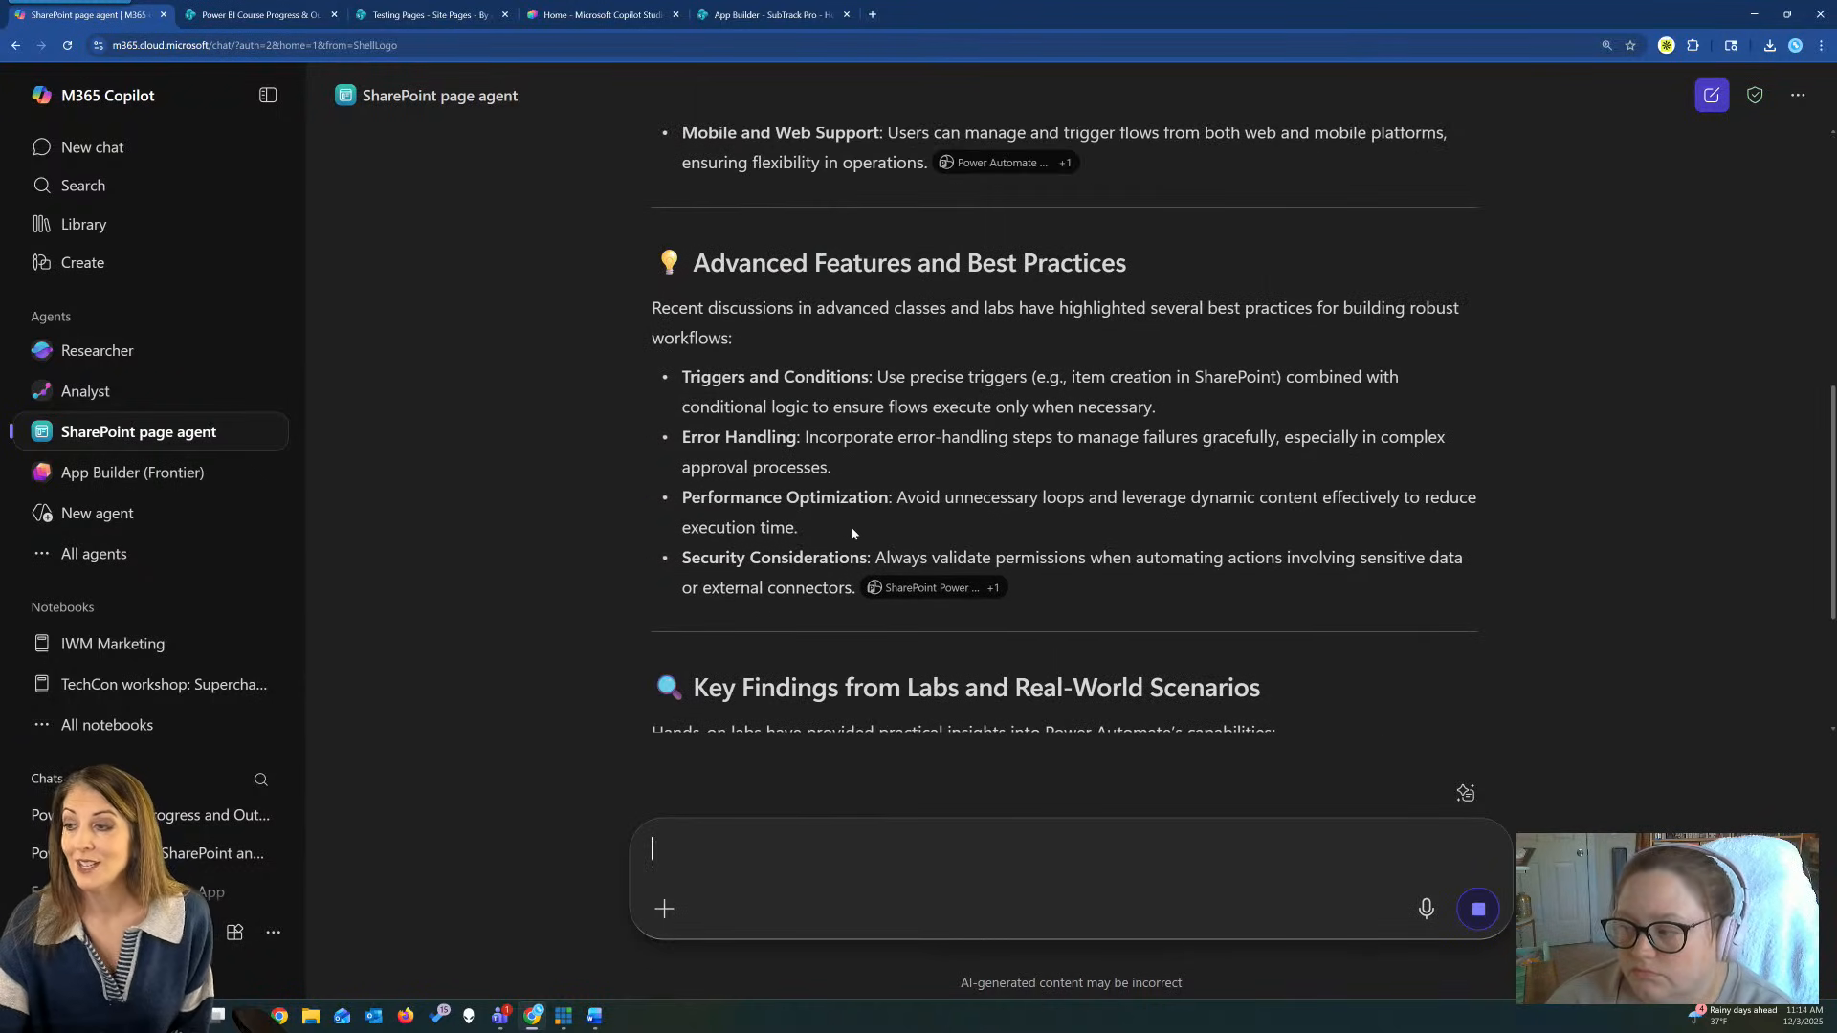
{"action": "scroll", "coordinate": [854, 488], "scroll_direction": "down", "scroll_amount": 6}
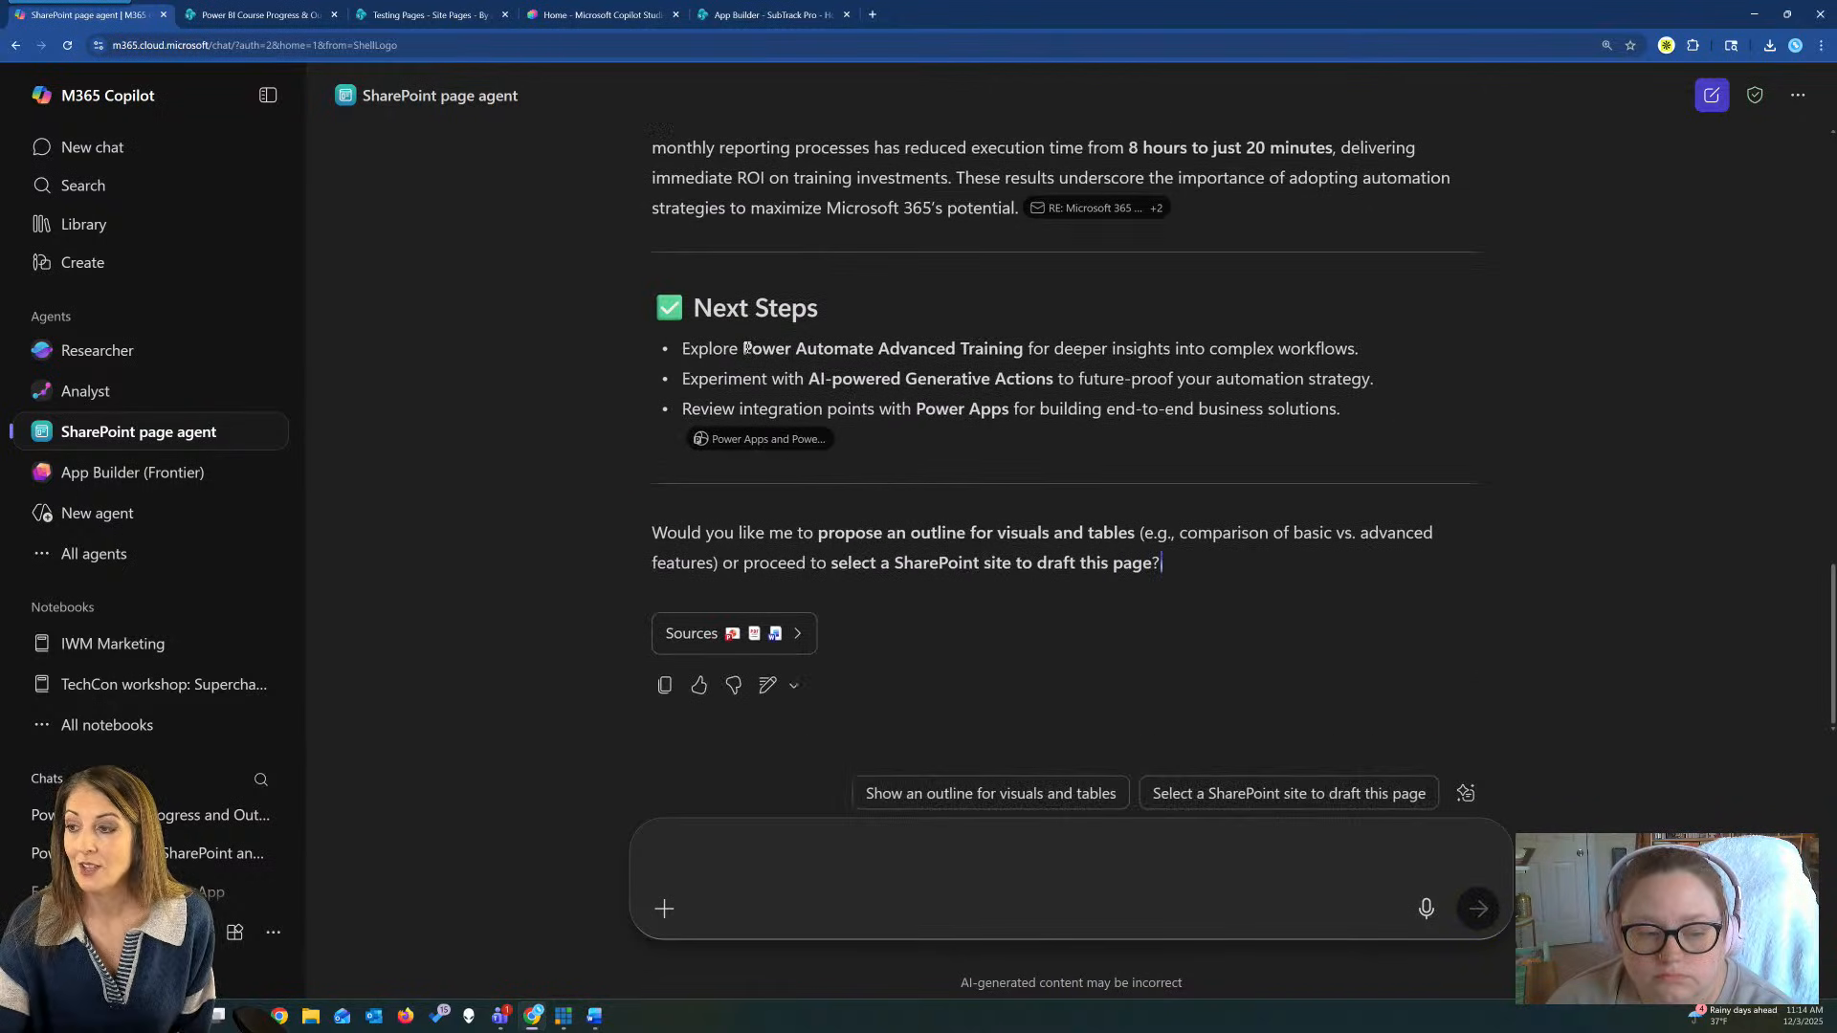
{"action": "left_click_drag", "start_coordinate": [745, 350], "coordinate": [1024, 351]}
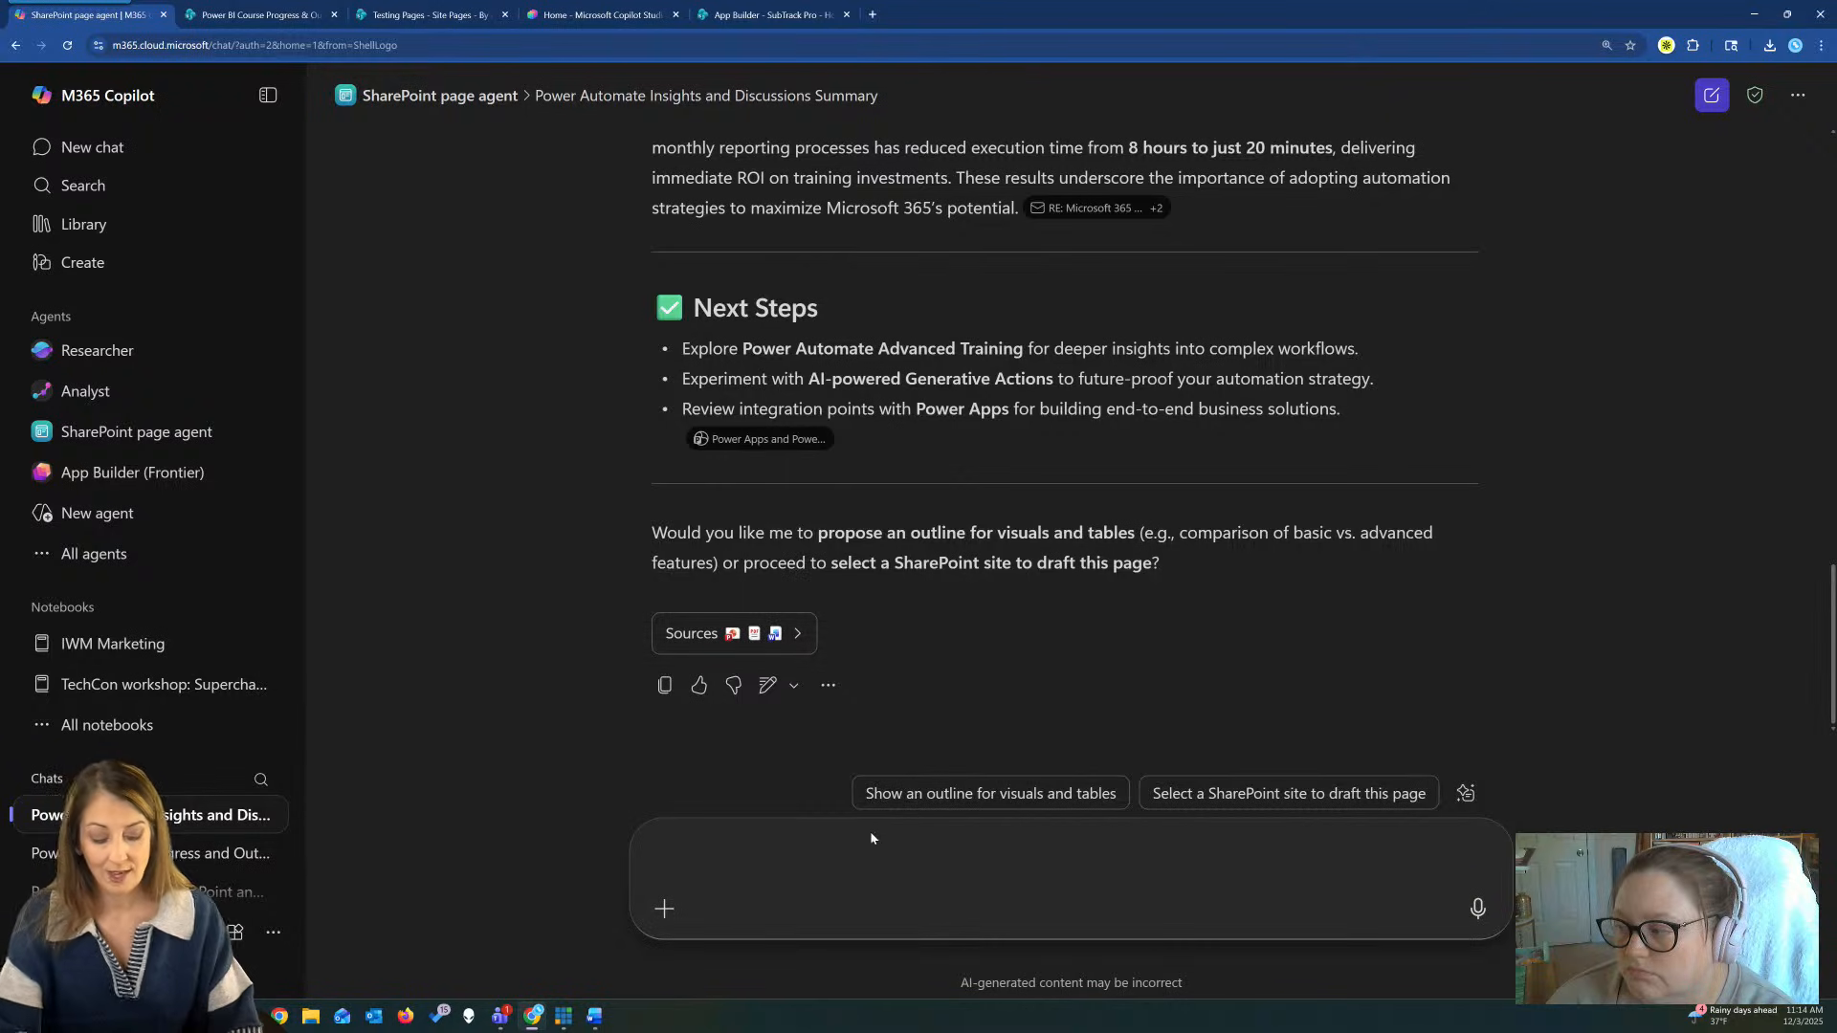
{"action": "type", "text": "create the site"}
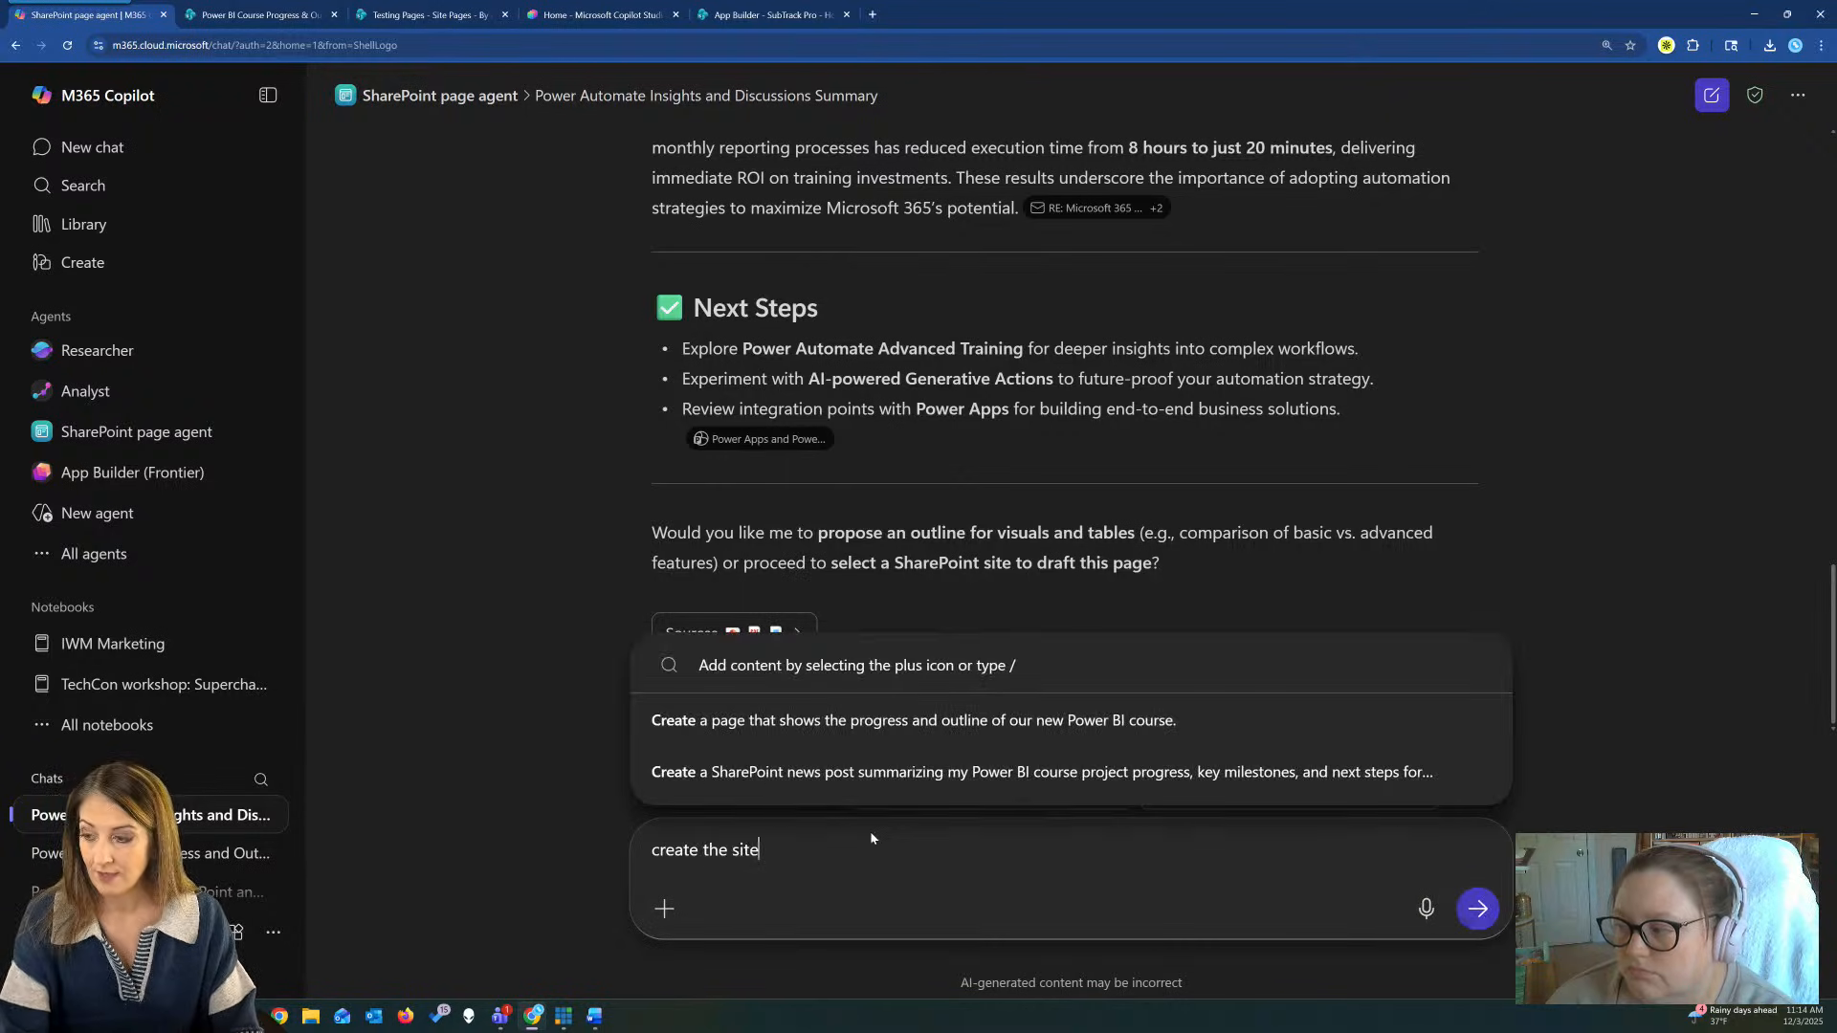
{"action": "key", "text": "Return"}
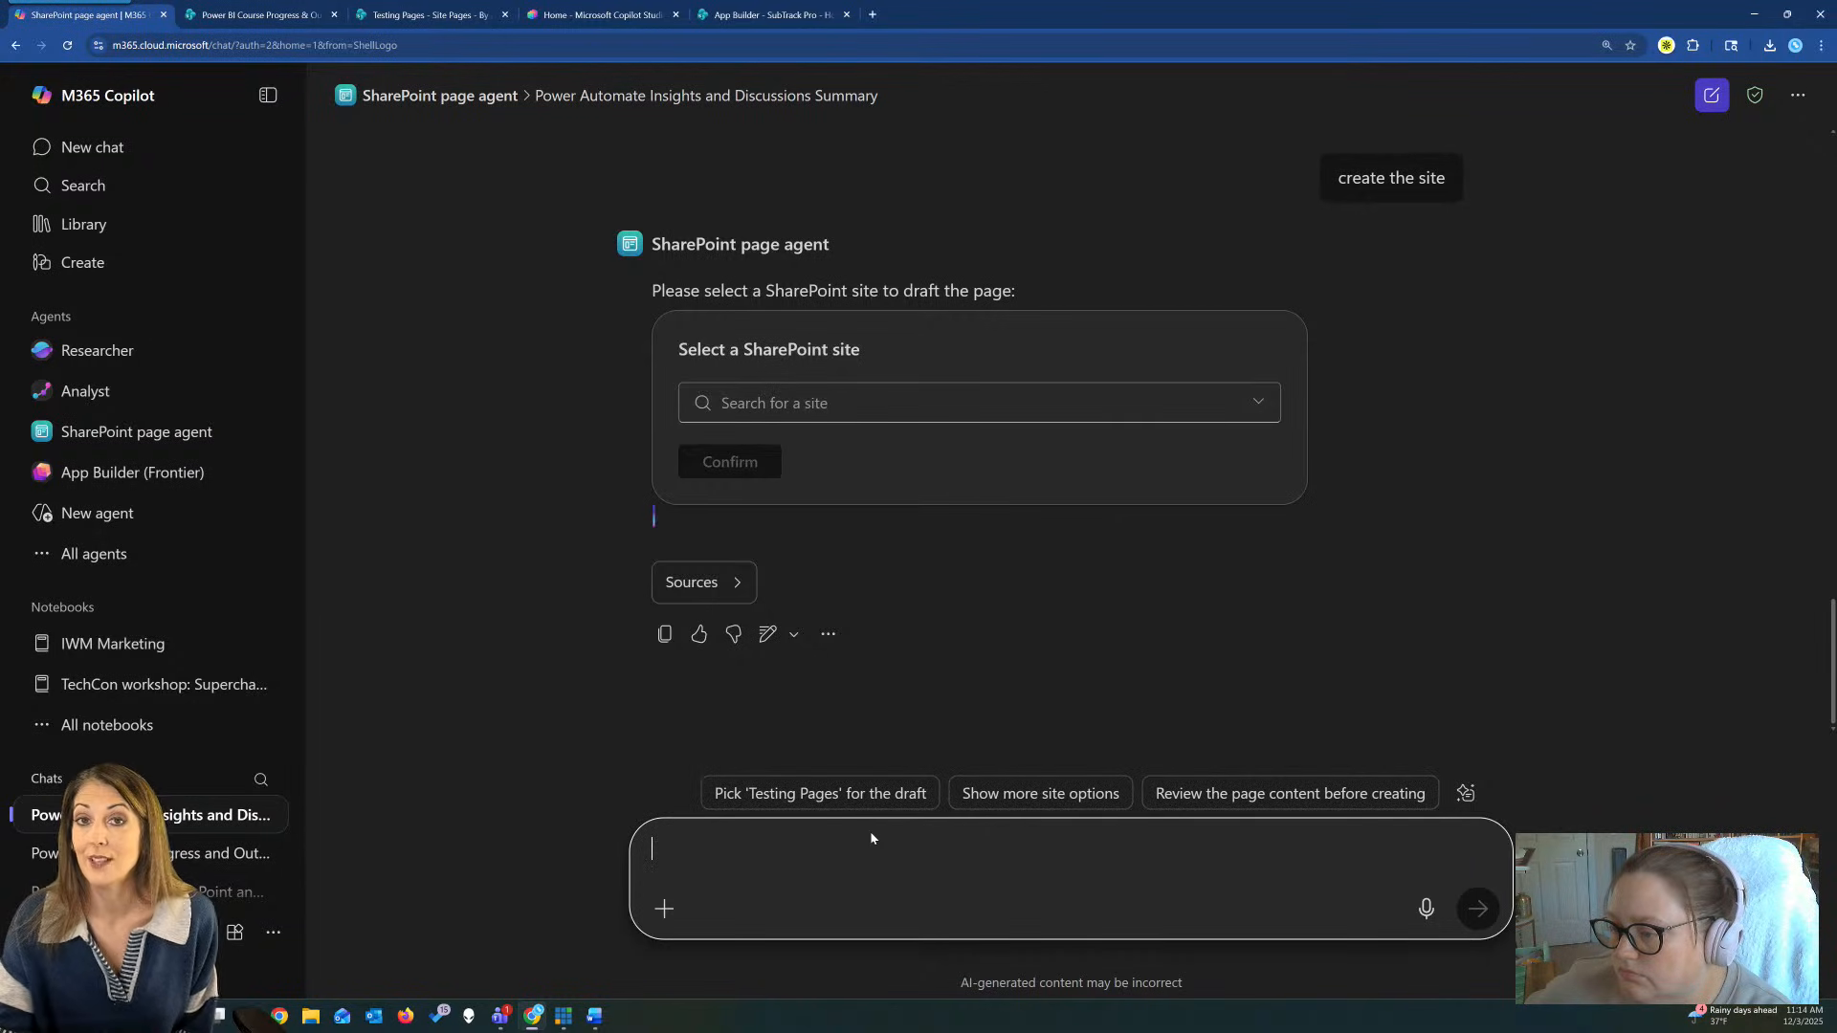
{"action": "scroll", "coordinate": [1140, 390], "scroll_direction": "up", "scroll_amount": 1}
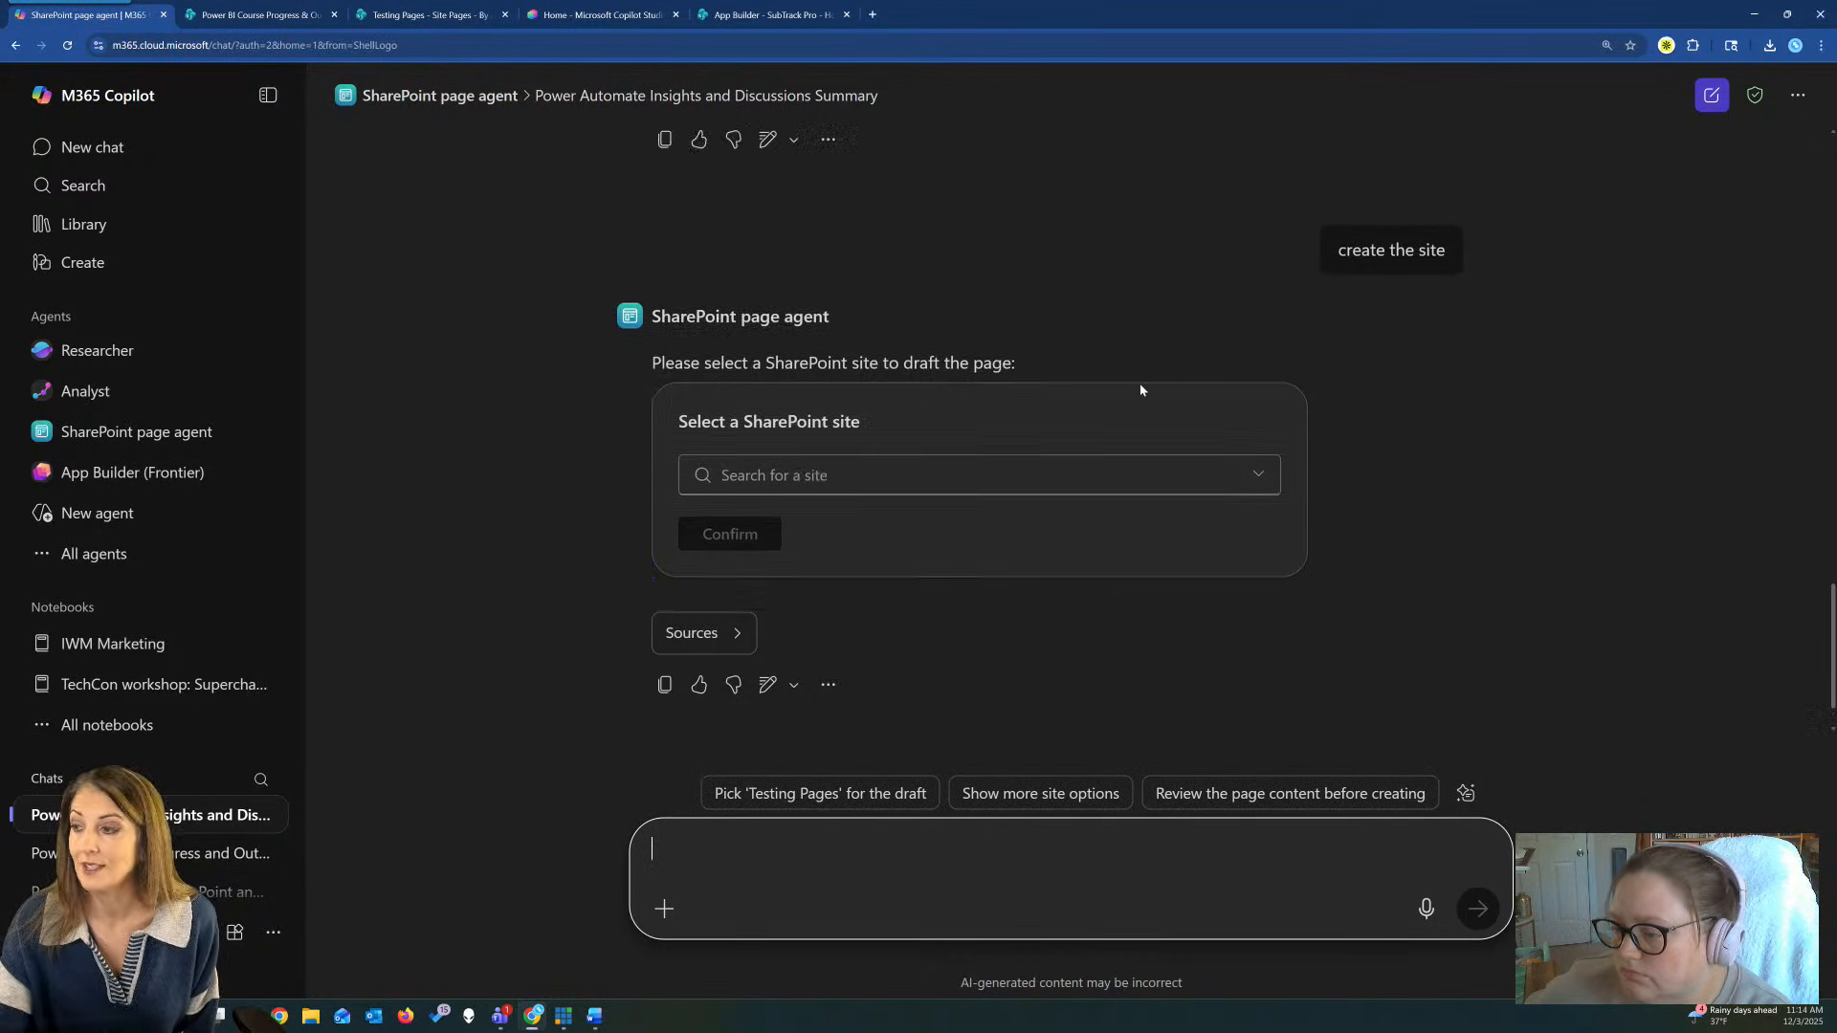
{"action": "left_click", "coordinate": [1259, 482]}
{"action": "left_click", "coordinate": [825, 549]}
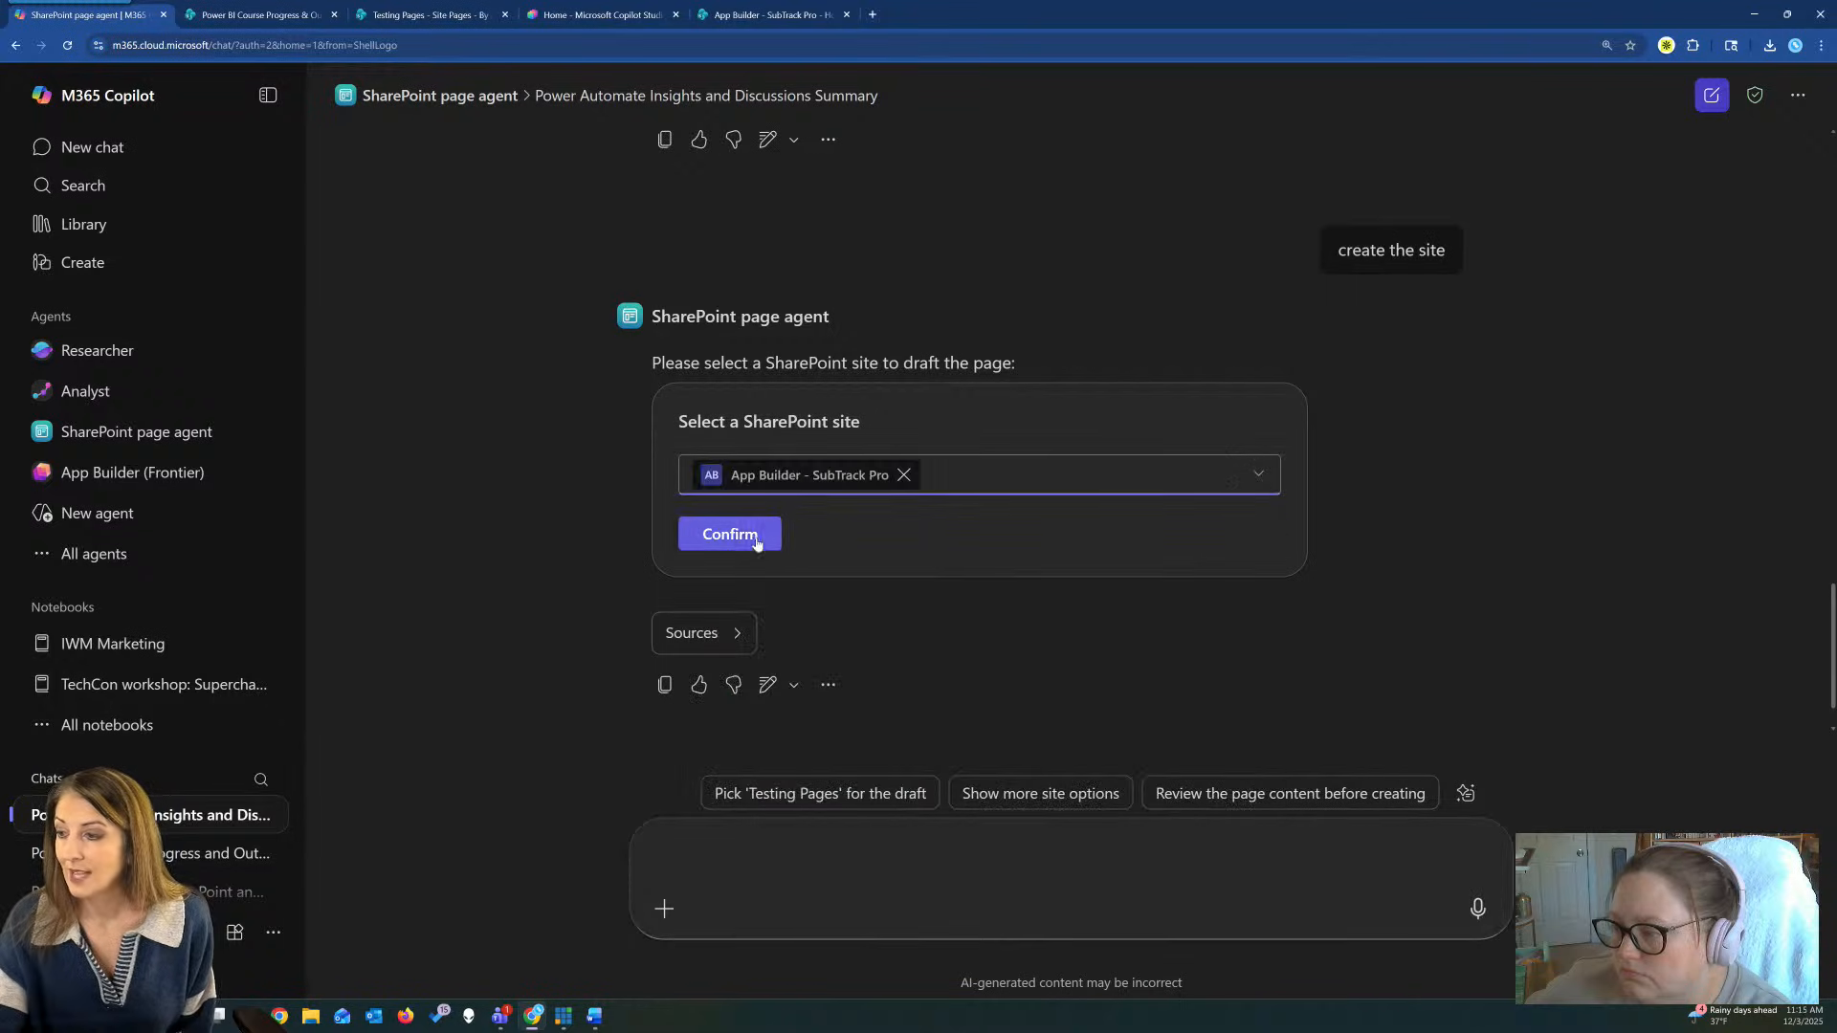
{"action": "left_click", "coordinate": [756, 541]}
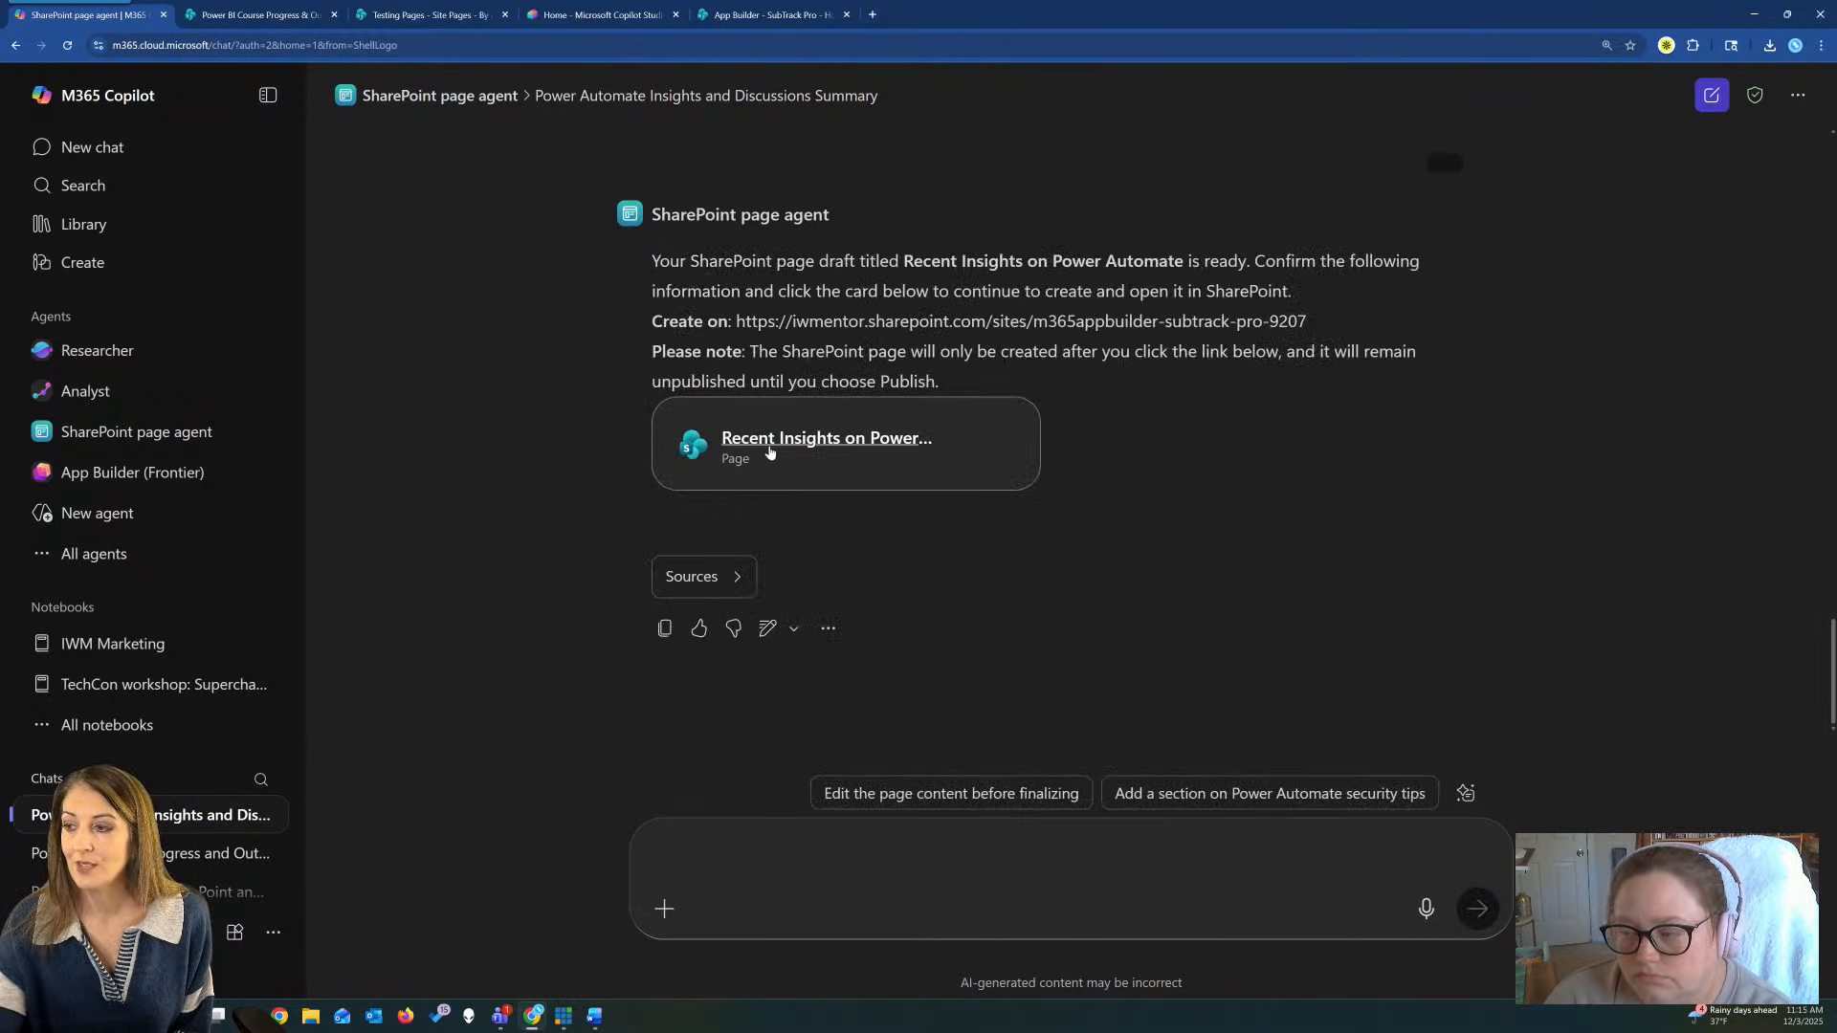
Create the drafted Recent Insights on Power Automate page in SharePoint and keep its AI-generated content.
{"action": "left_click", "coordinate": [776, 450]}
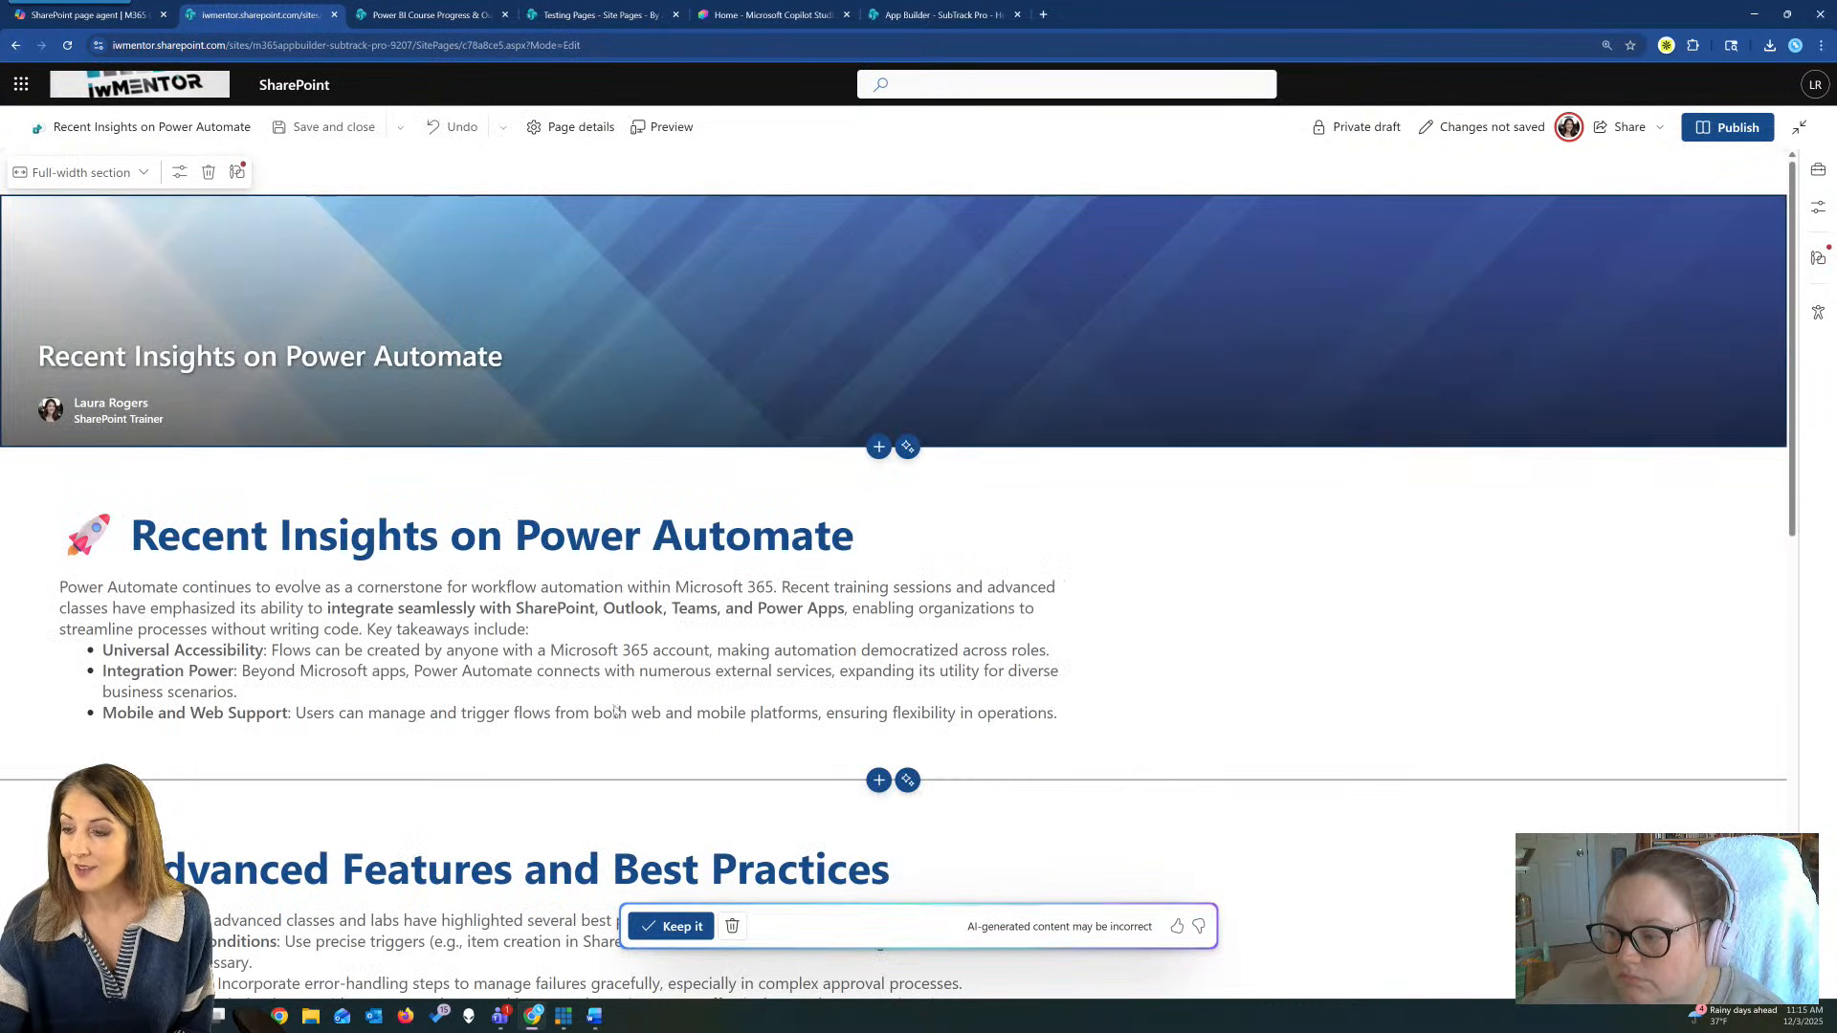
{"action": "scroll", "coordinate": [617, 711], "scroll_direction": "down", "scroll_amount": 10}
{"action": "scroll", "coordinate": [597, 655], "scroll_direction": "up", "scroll_amount": 7}
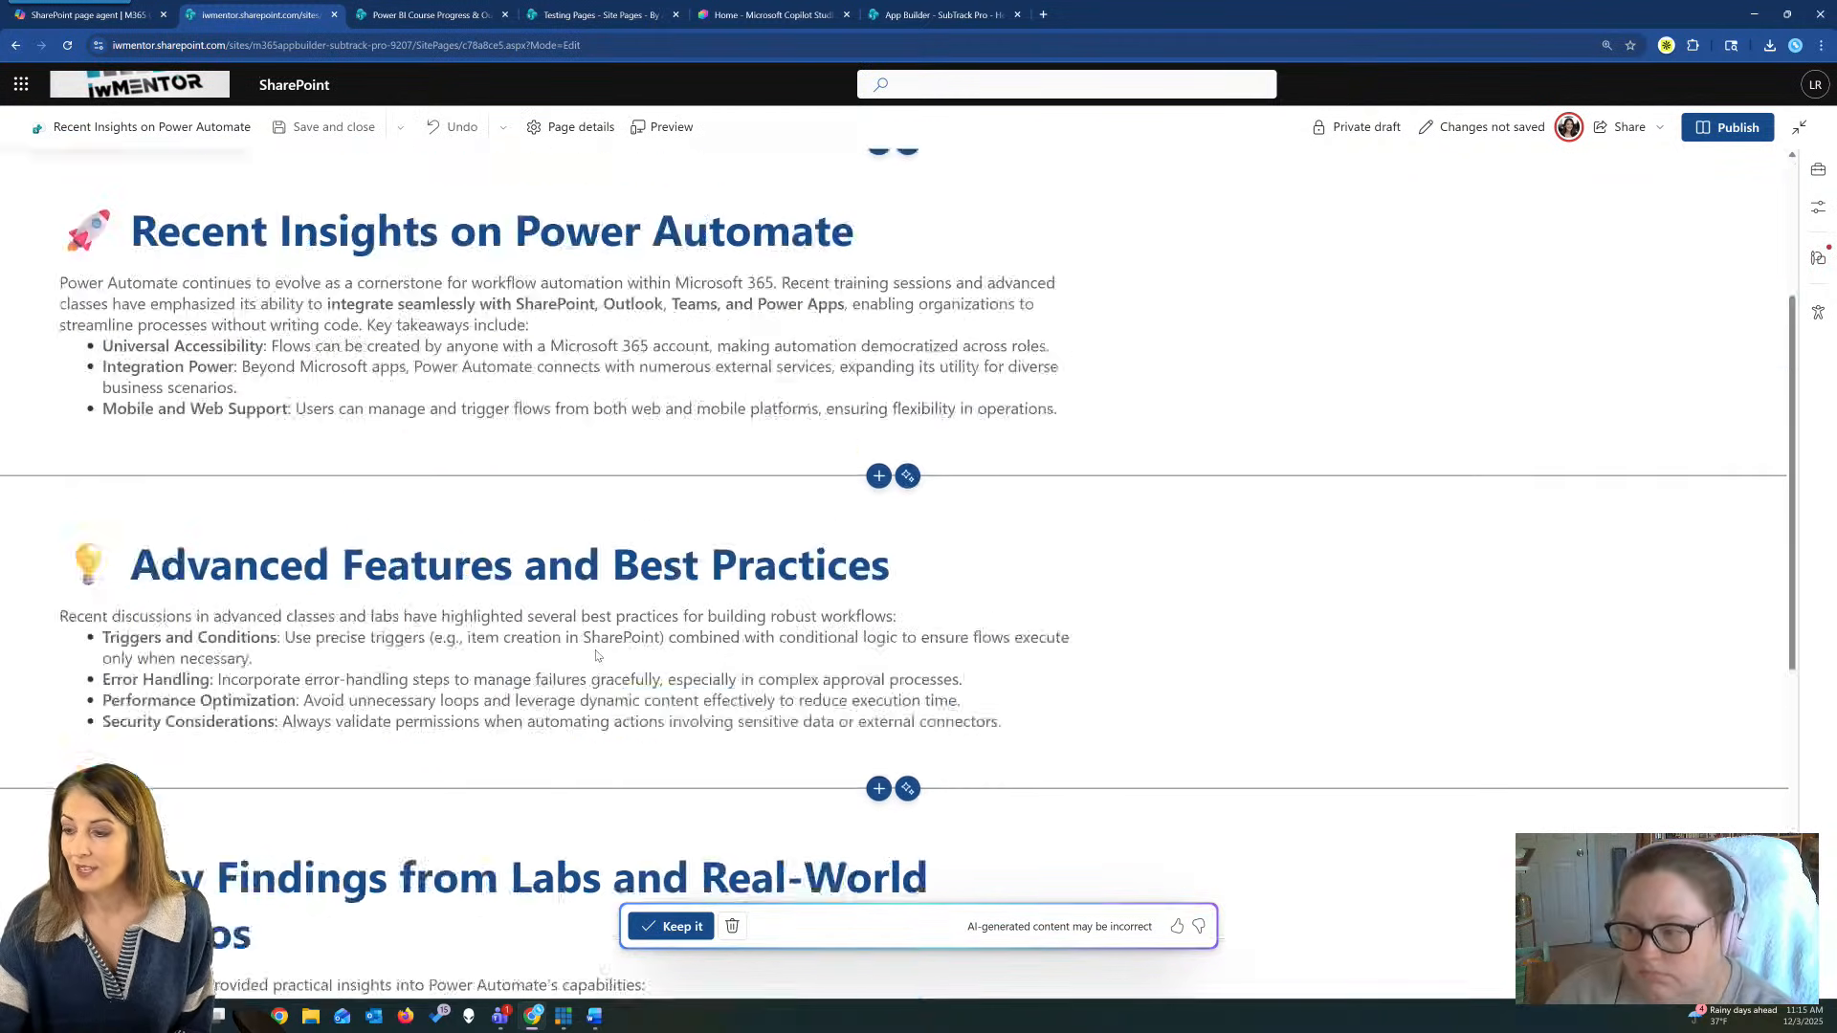
{"action": "scroll", "coordinate": [597, 656], "scroll_direction": "up", "scroll_amount": 3}
{"action": "left_click", "coordinate": [676, 927]}
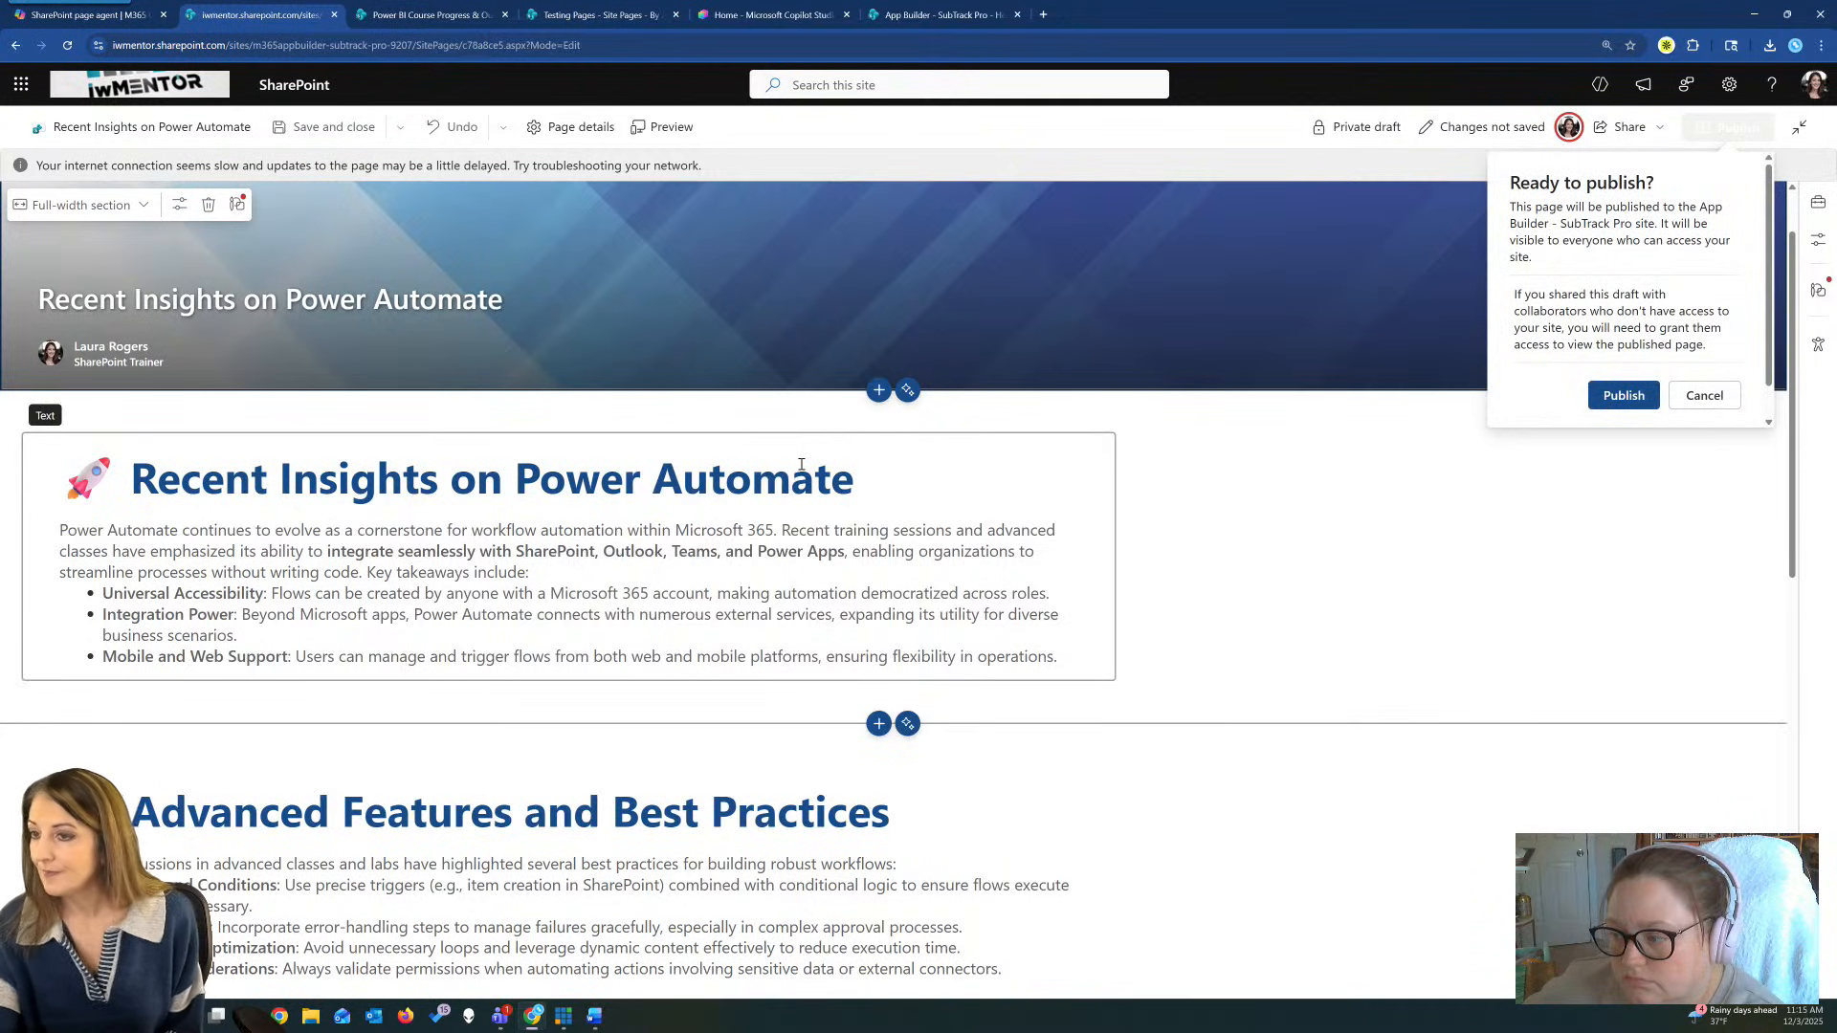
Try to publish the Recent Insights on Power Automate page to the App Builder - SubTrack Pro site.
{"action": "left_click", "coordinate": [1624, 395]}
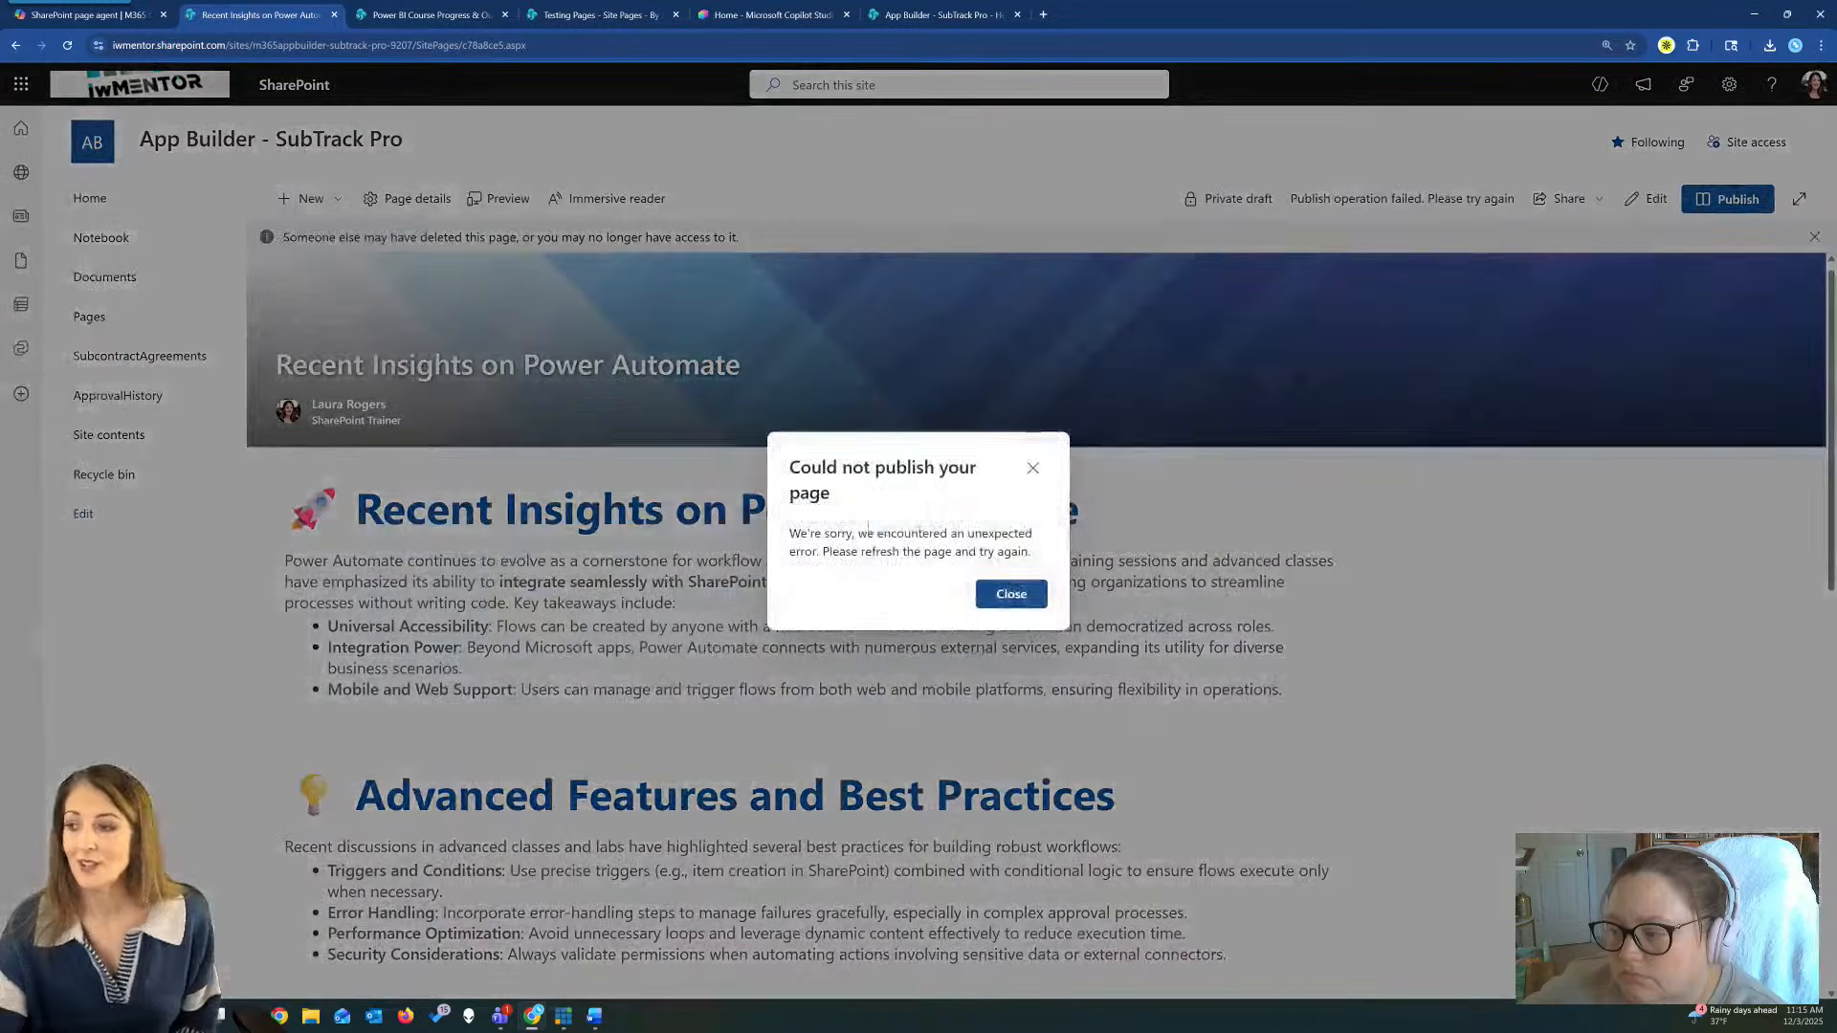
{"action": "left_click", "coordinate": [1010, 595]}
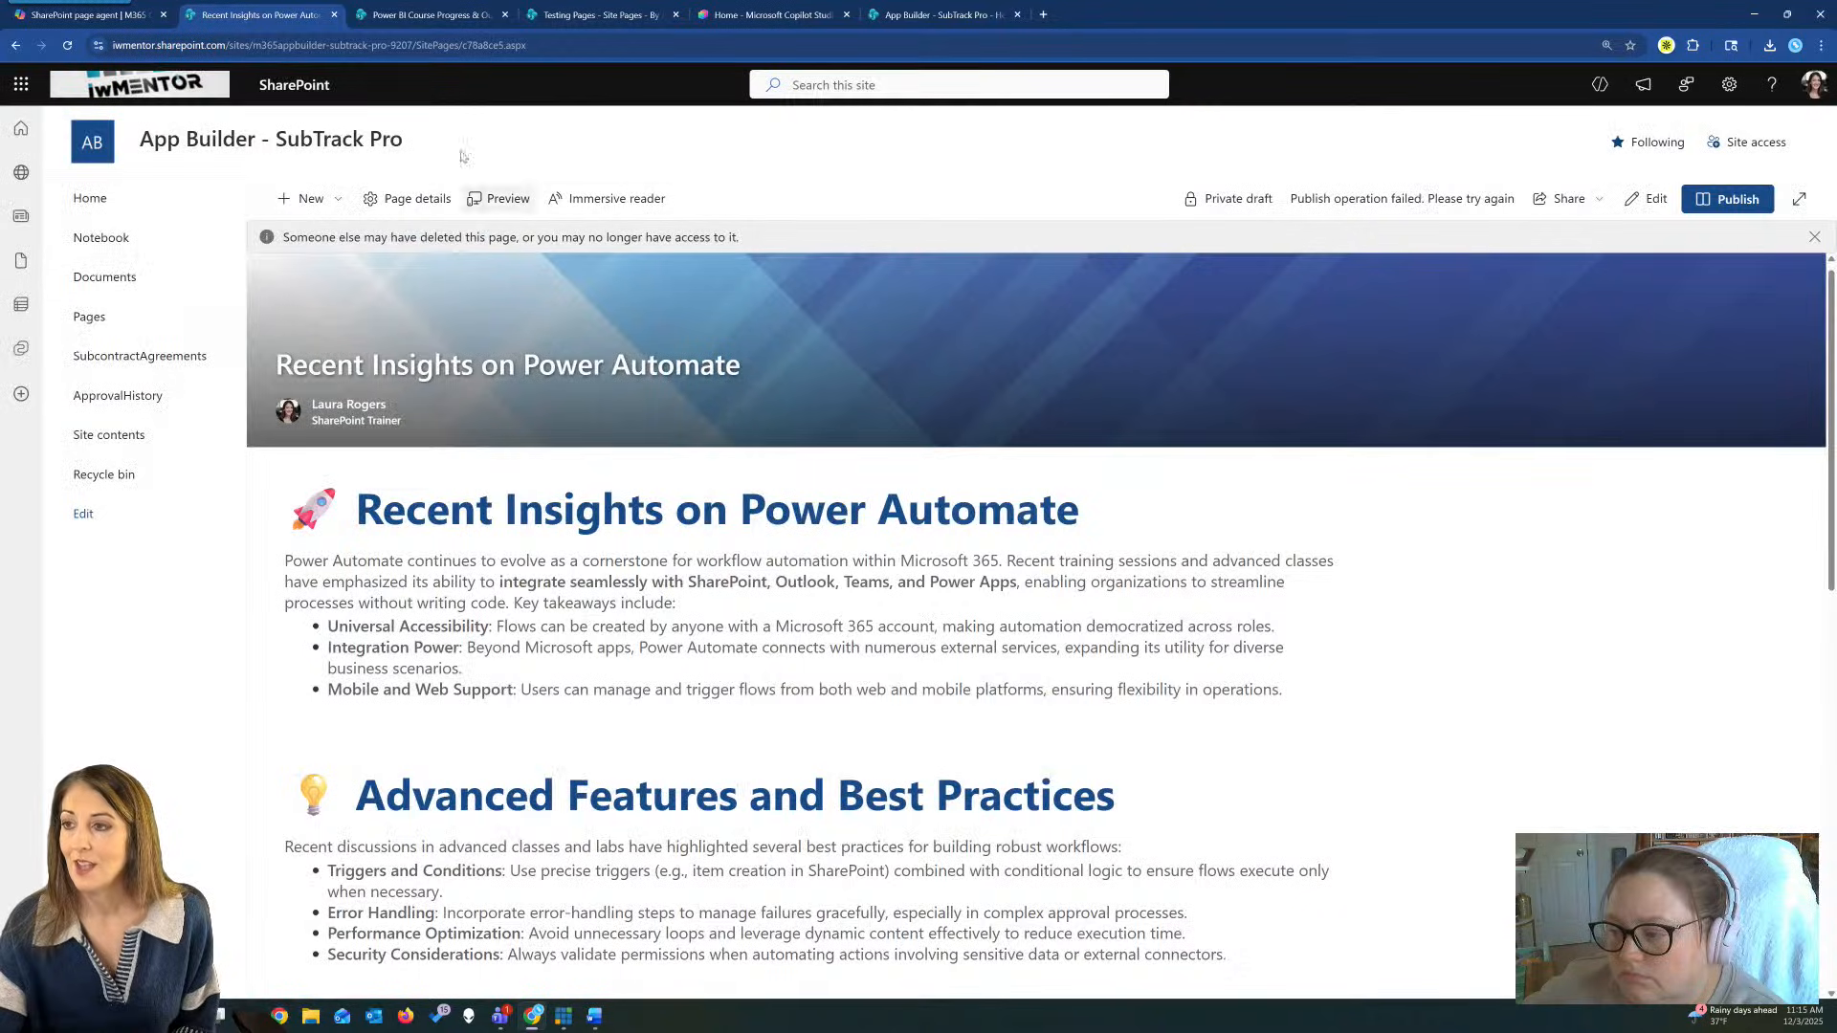
Switch back to M365 Copilot and browse the agents built by Microsoft in the Agent Store.
{"action": "left_click", "coordinate": [106, 15]}
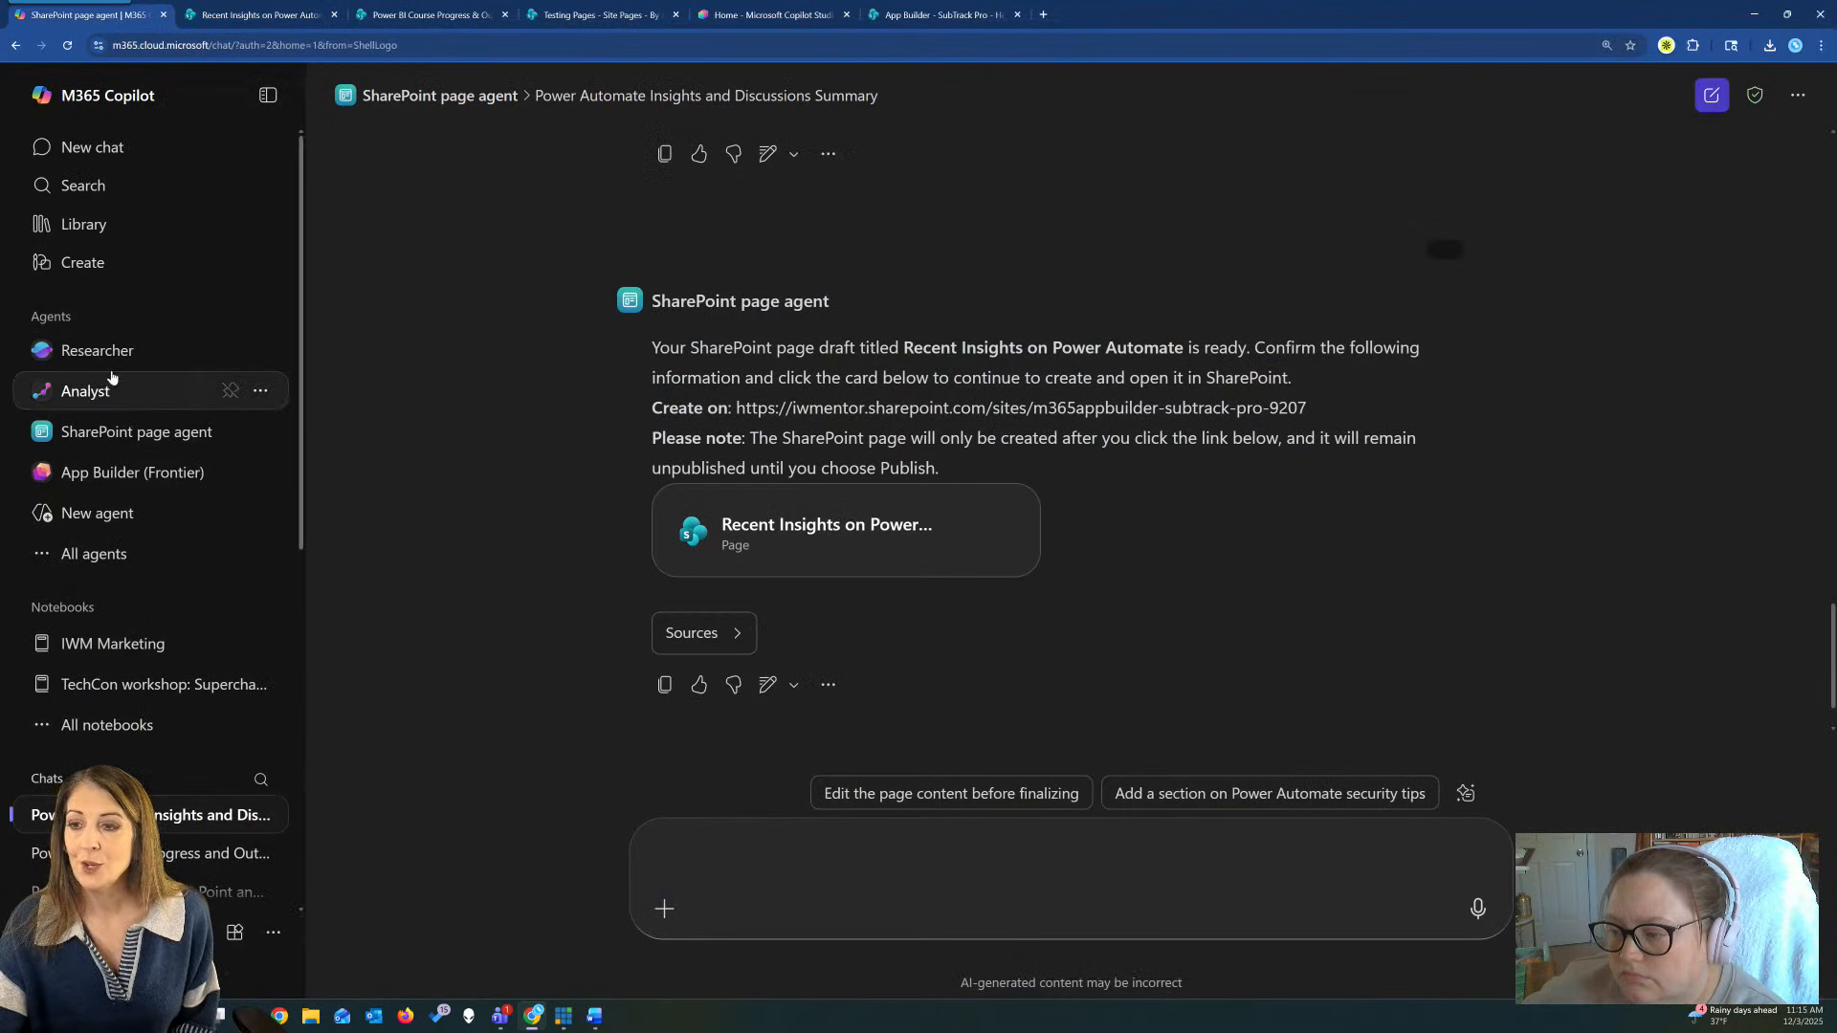
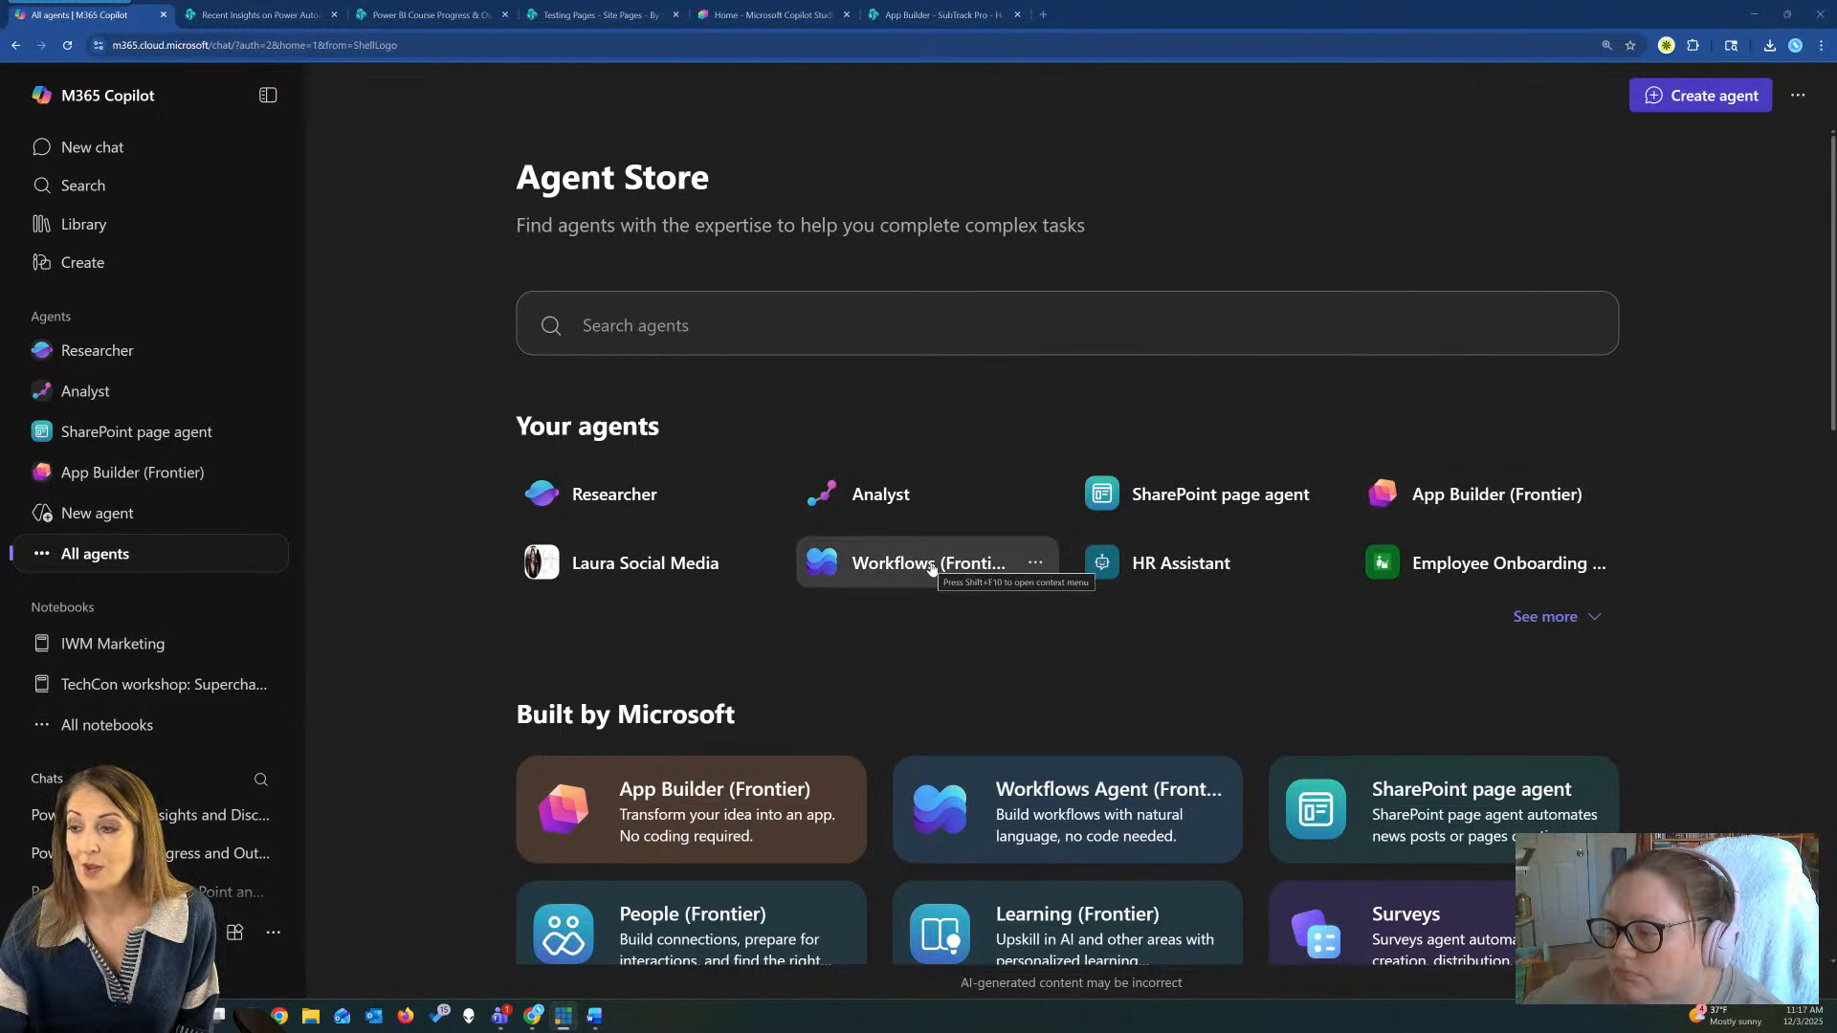
{"action": "scroll", "coordinate": [1663, 643], "scroll_direction": "down", "scroll_amount": 3}
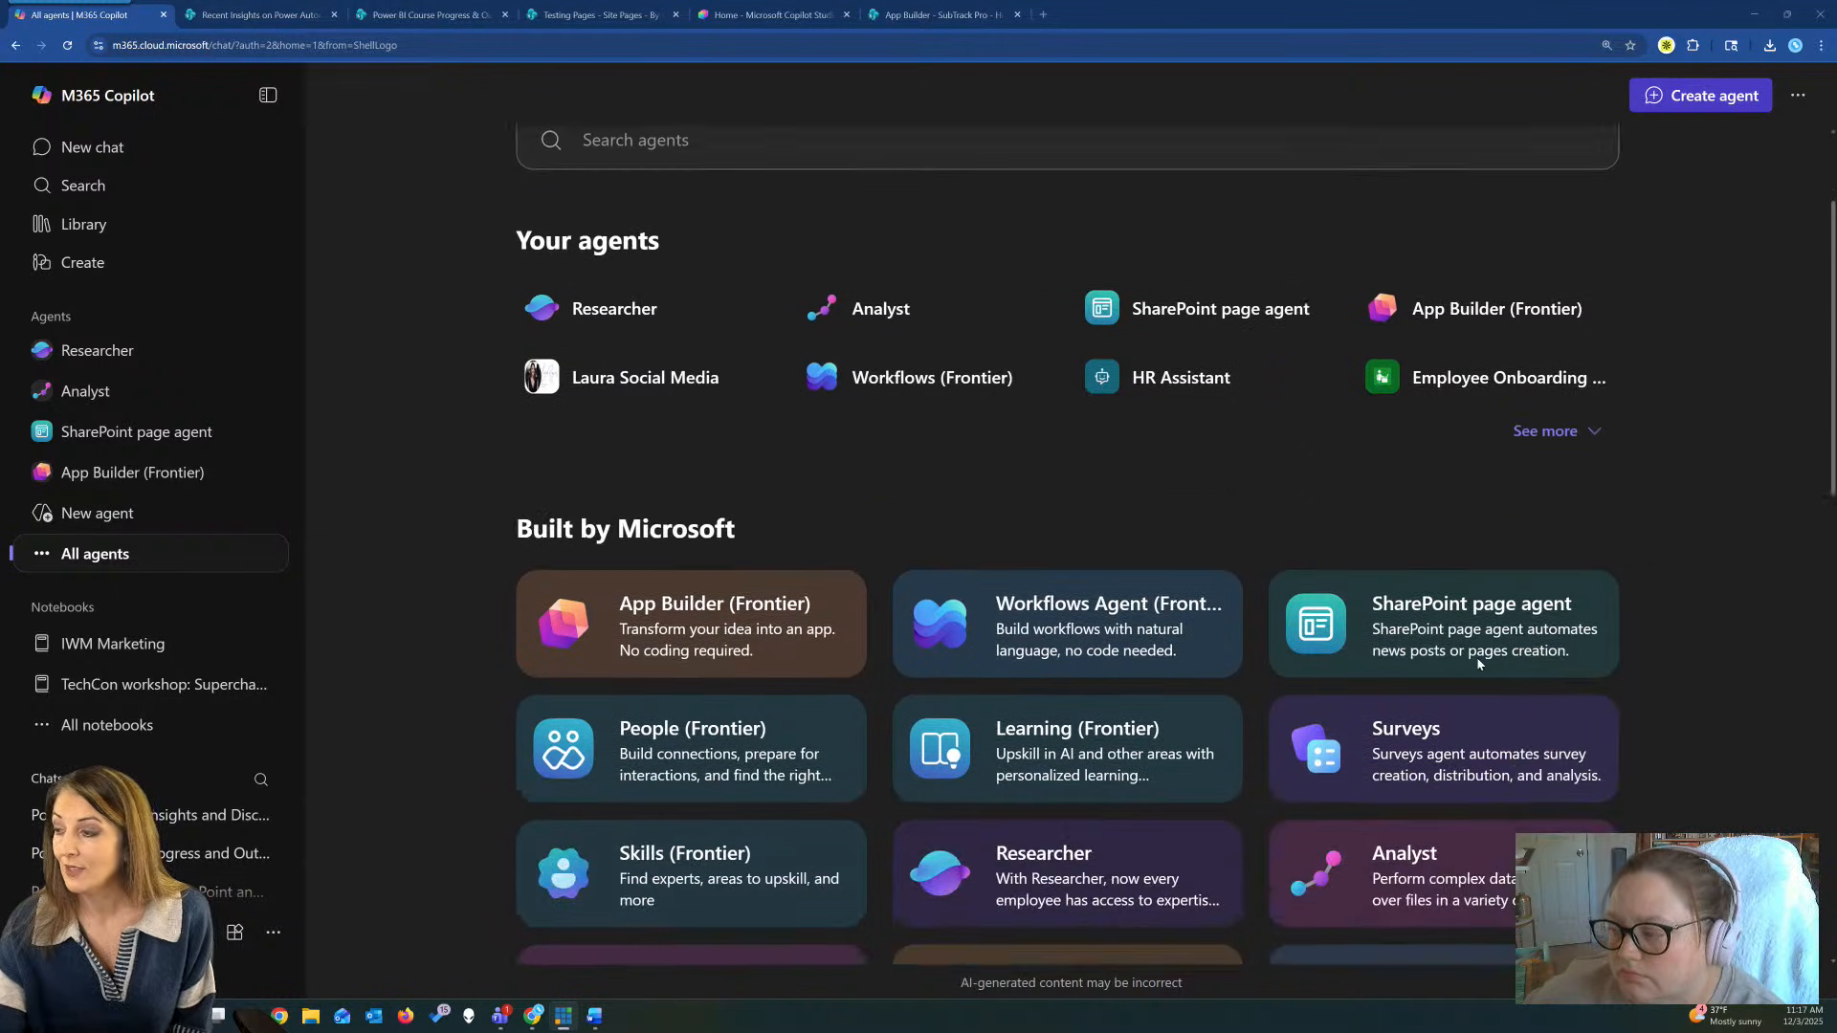
{"action": "scroll", "coordinate": [1664, 643], "scroll_direction": "down", "scroll_amount": 2}
{"action": "scroll", "coordinate": [1663, 643], "scroll_direction": "down", "scroll_amount": 2}
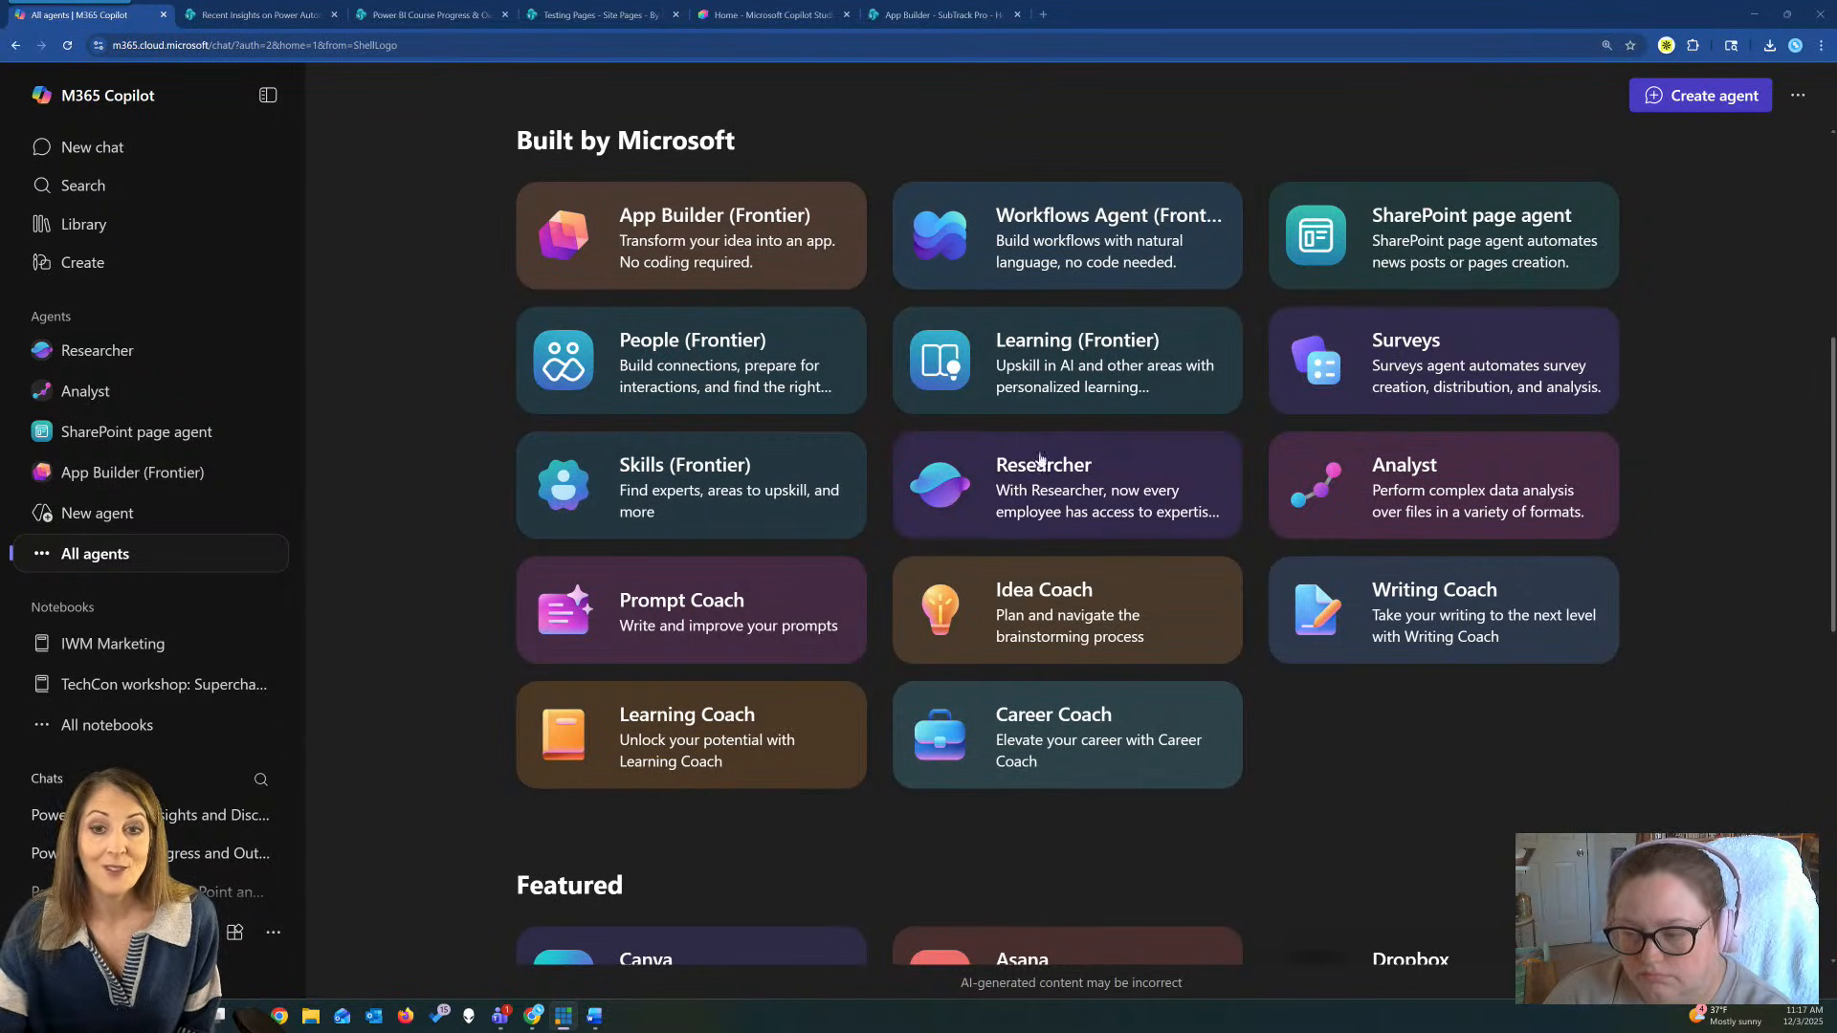
{"action": "scroll", "coordinate": [1653, 377], "scroll_direction": "up", "scroll_amount": 3}
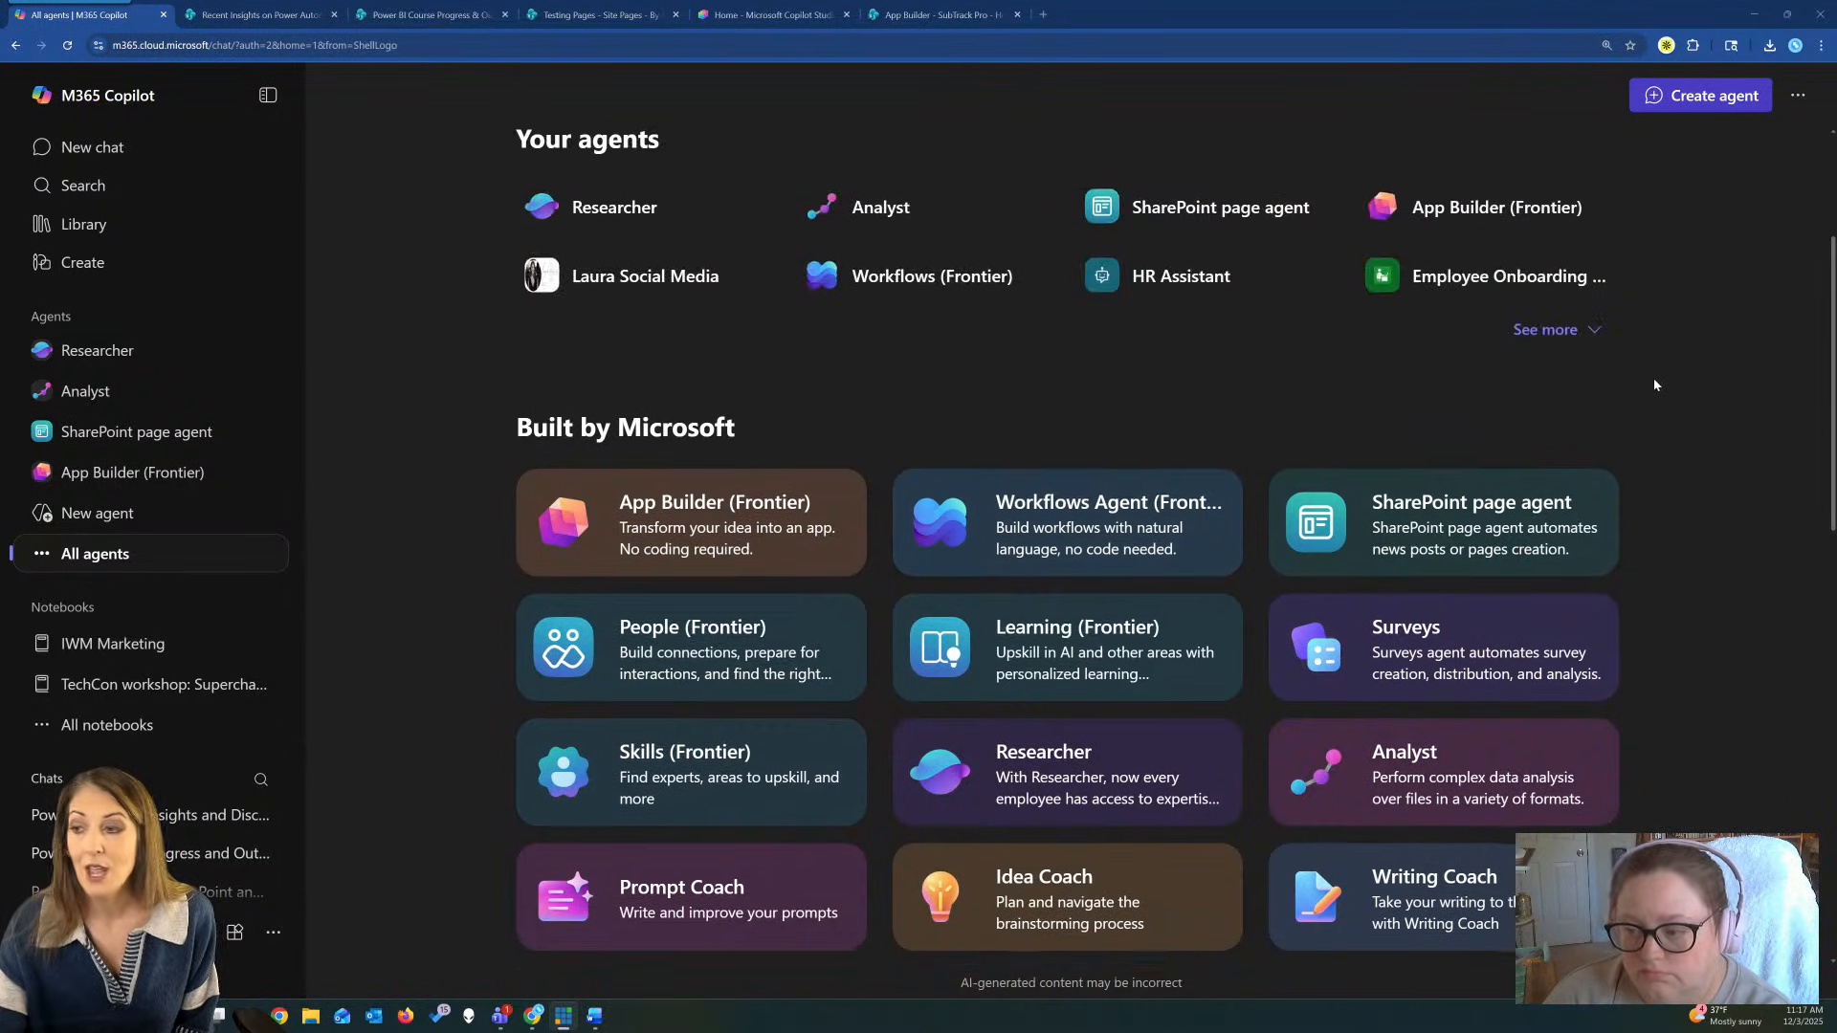
Open the Workflows Agent (Frontier) from the Agent Store and bring up its workflow prompt.
{"action": "left_click", "coordinate": [1076, 670]}
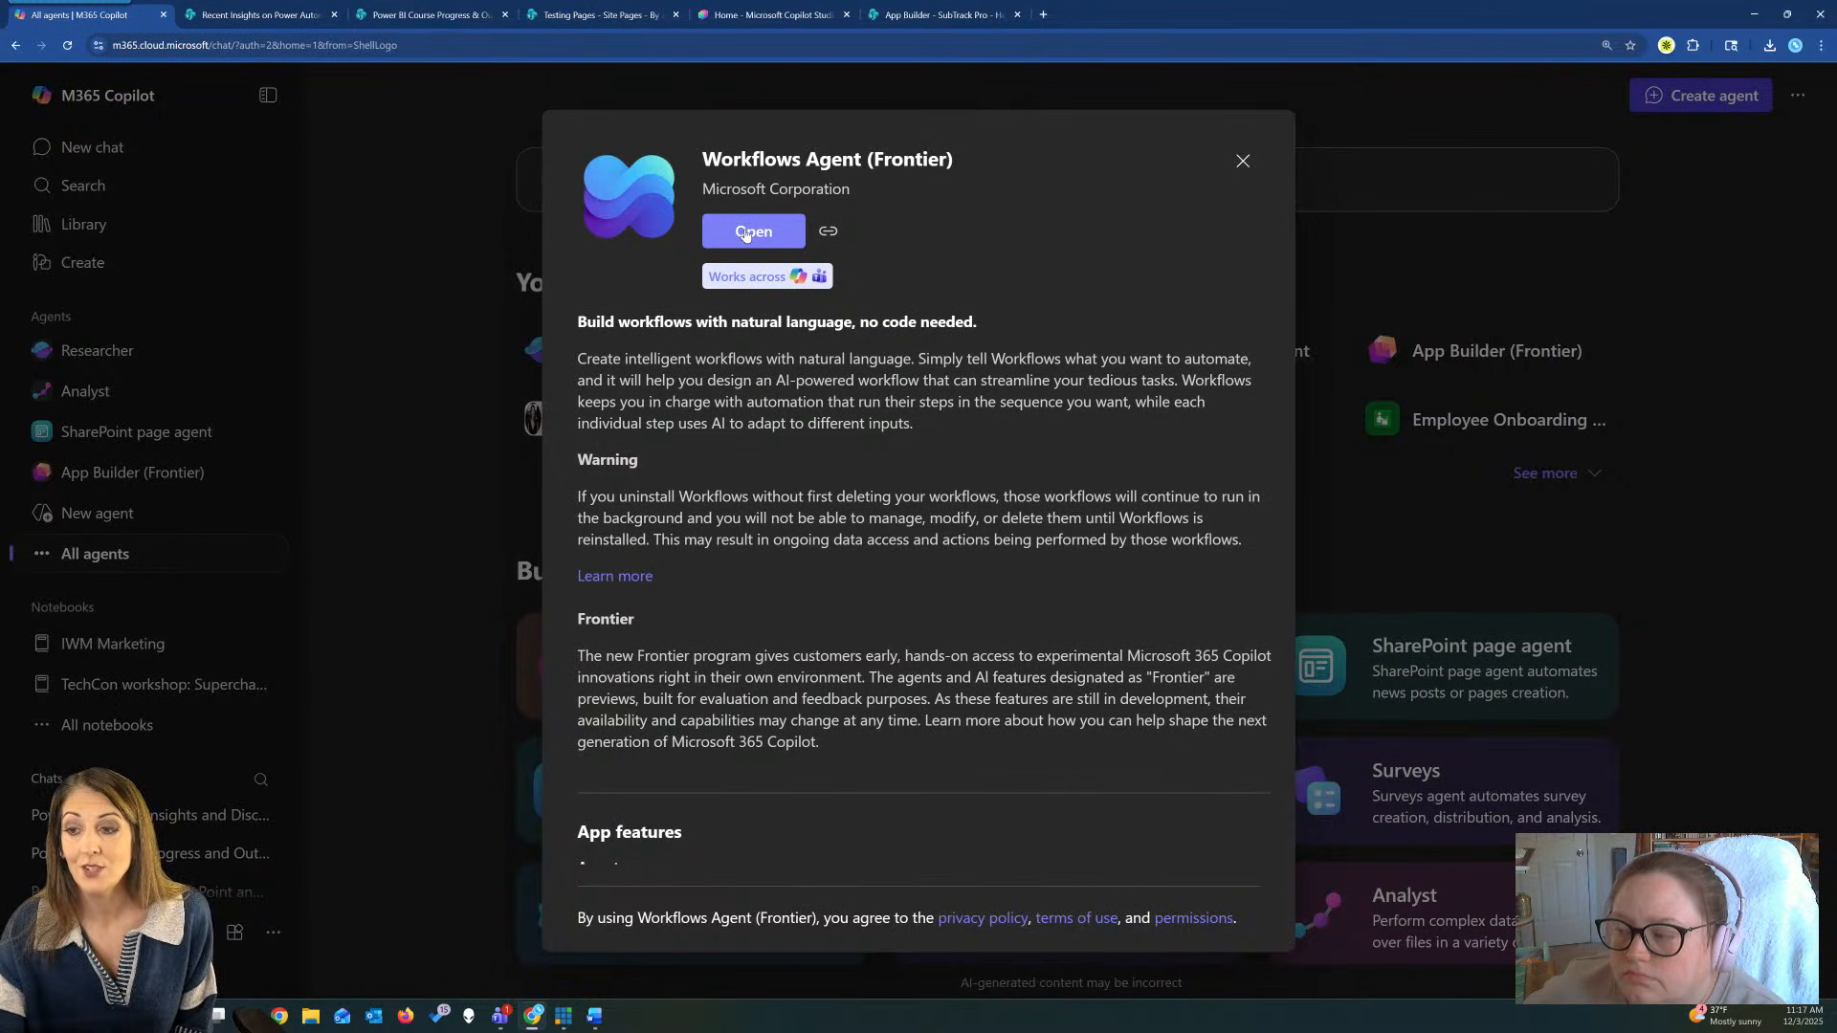
{"action": "left_click", "coordinate": [747, 235]}
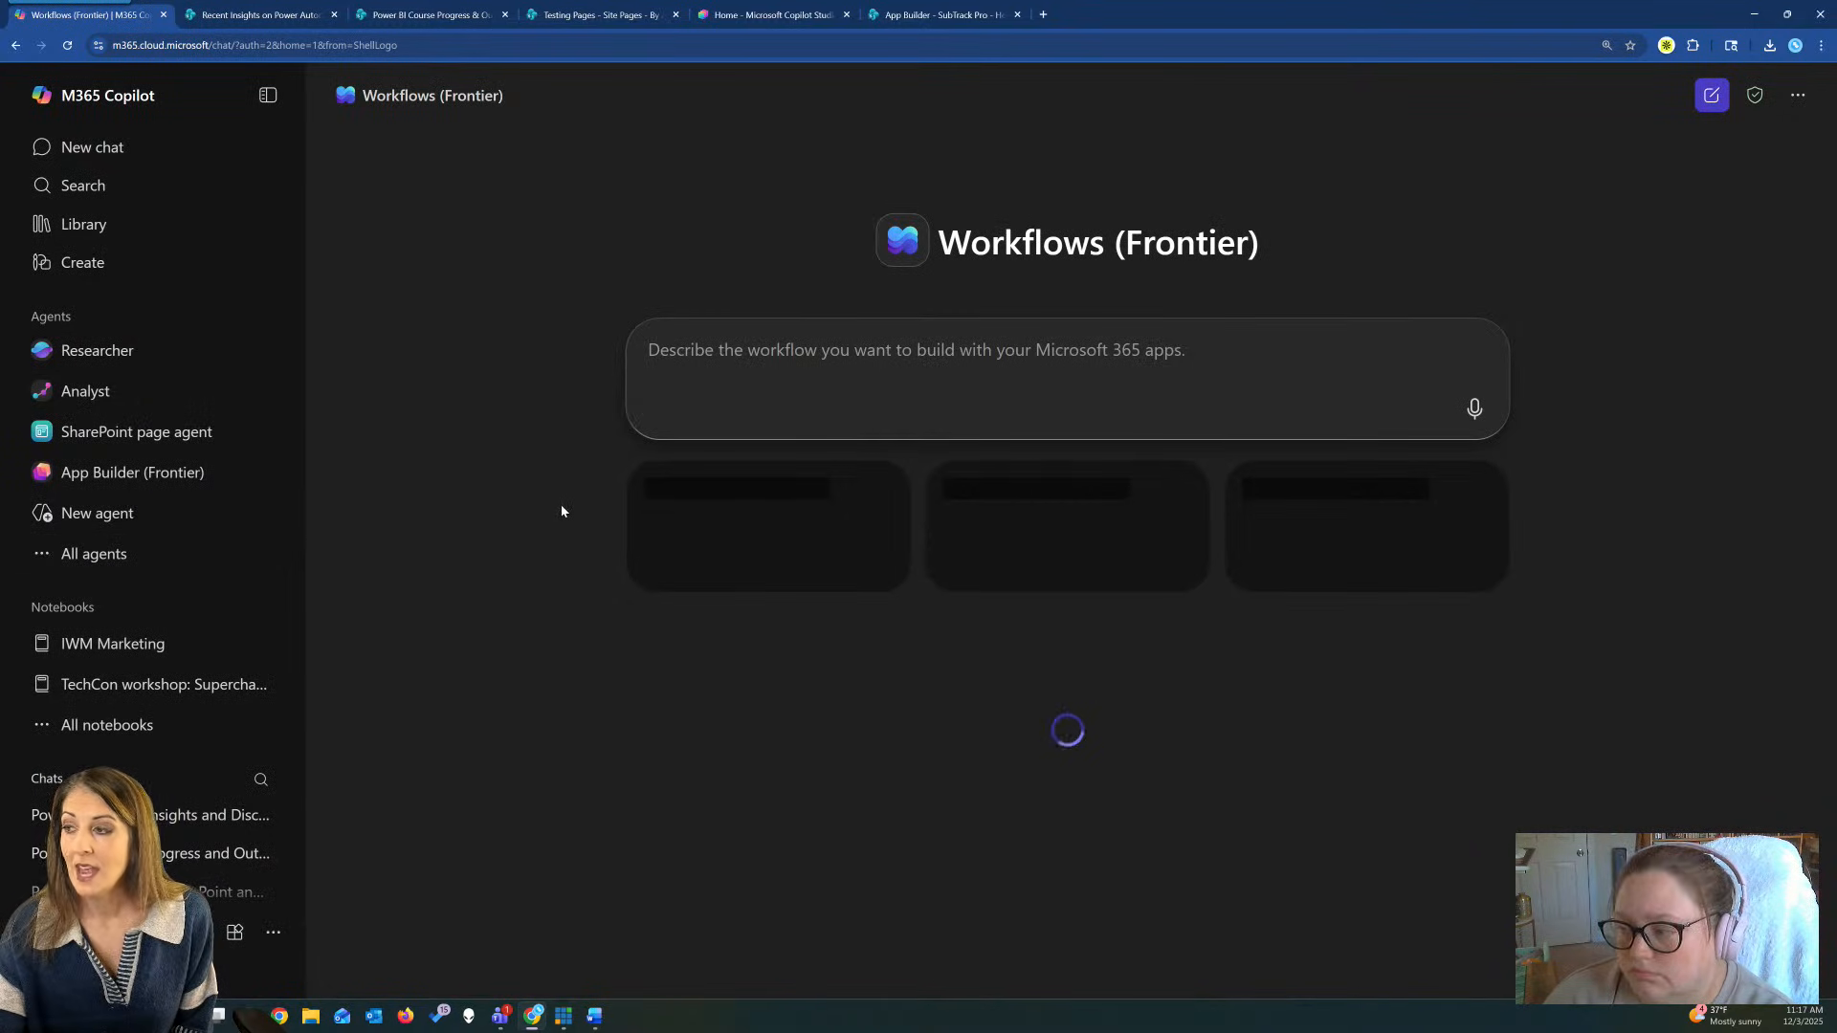
{"action": "left_click", "coordinate": [123, 558]}
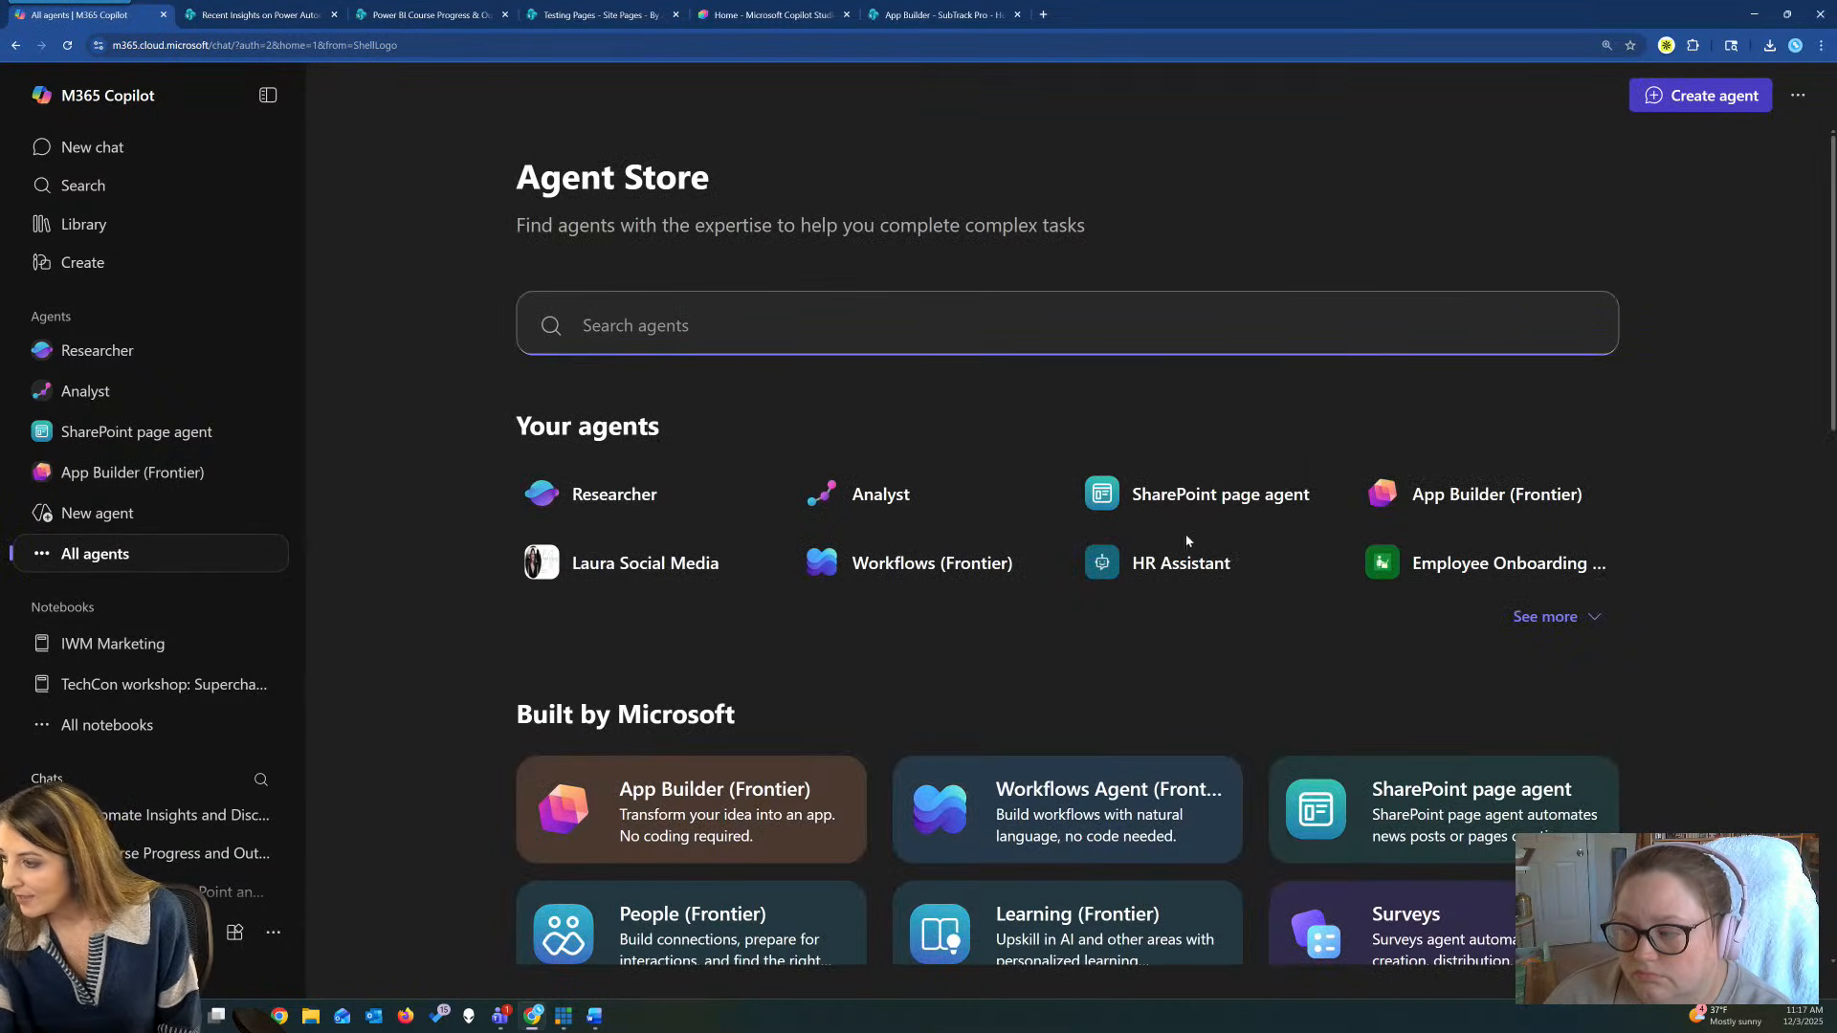
{"action": "left_click", "coordinate": [1039, 563]}
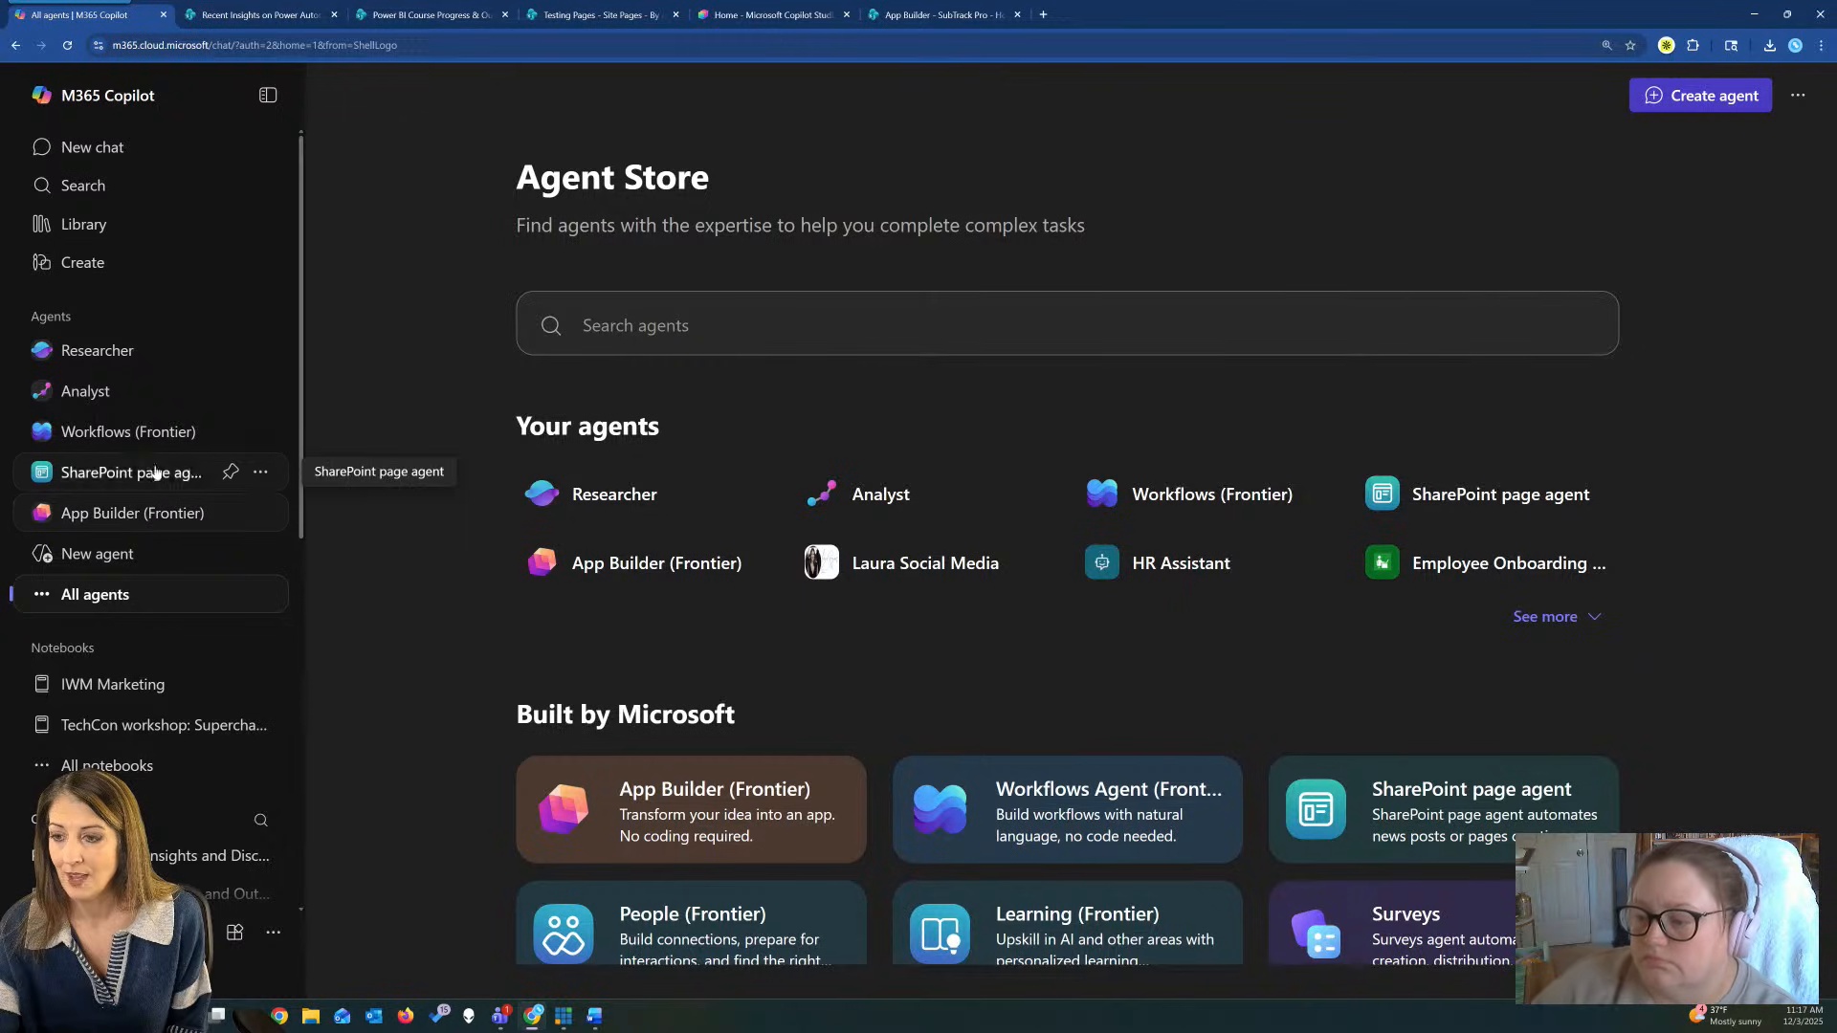
{"action": "left_click", "coordinate": [113, 434]}
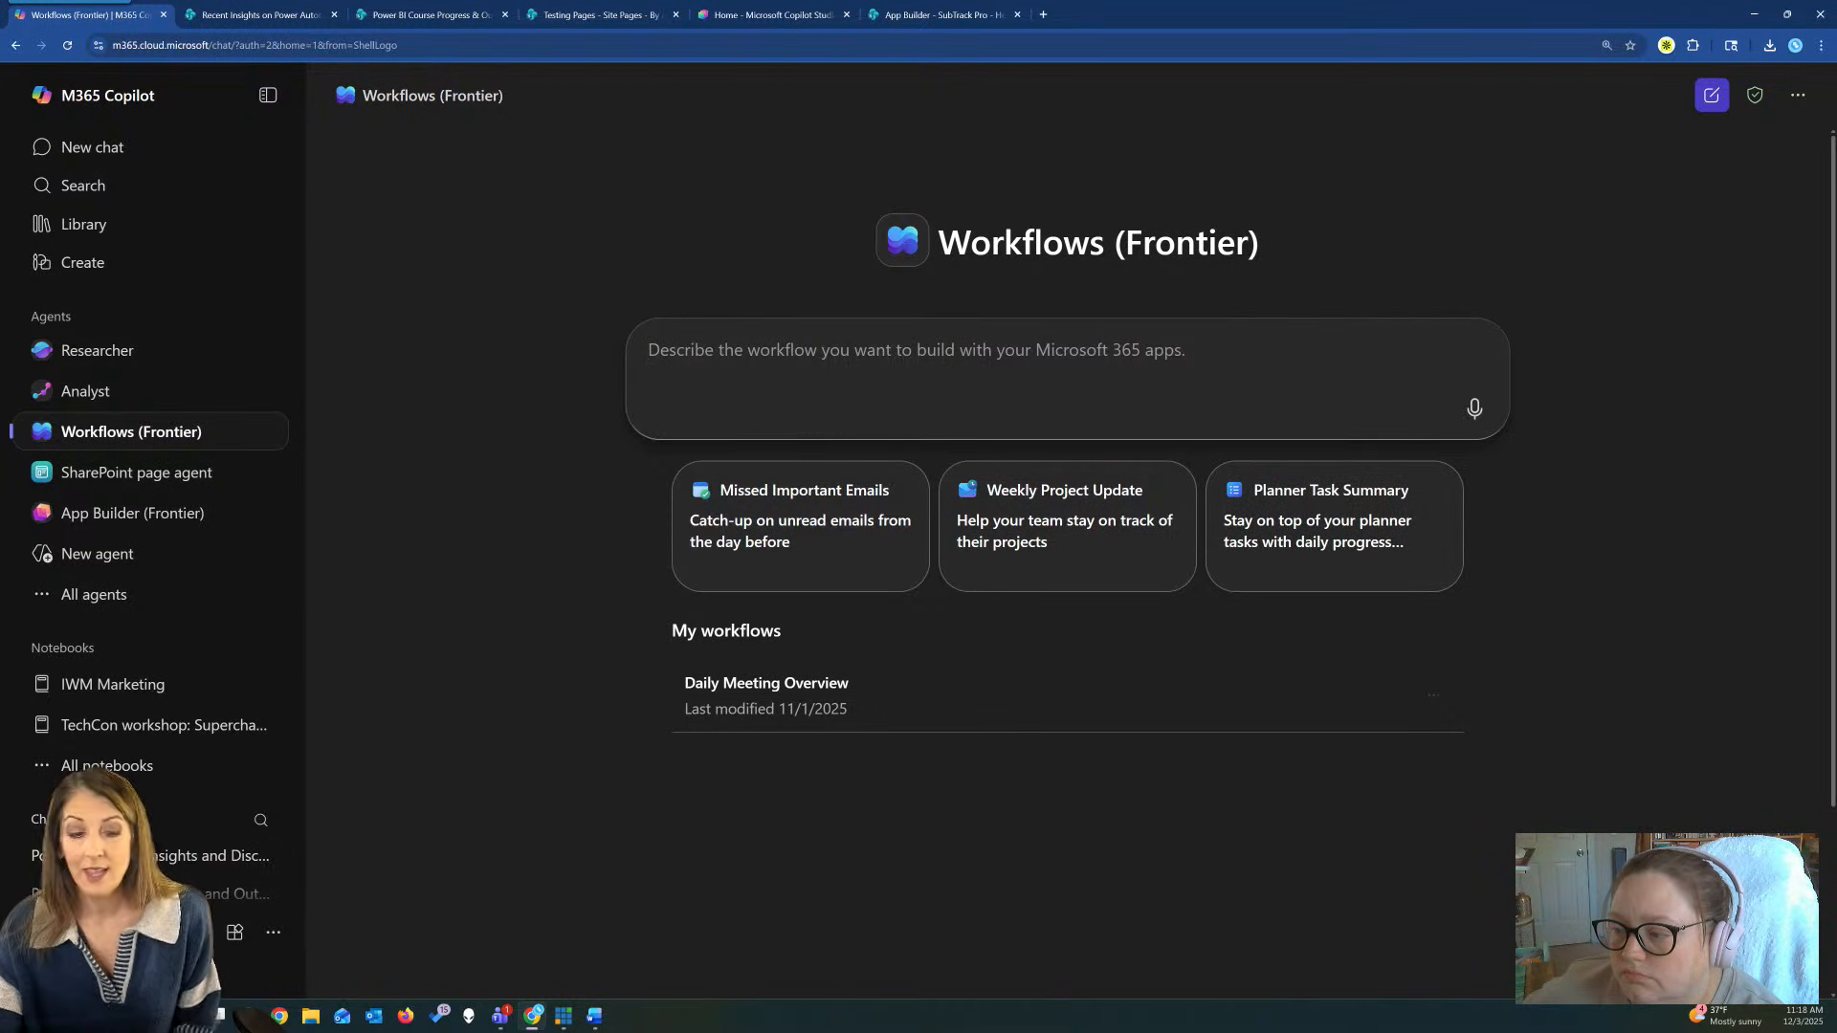
Ask the Workflows agent to "Build a workflow for document approval in the Policies library. Notify the manager when a file is uploaded.".
{"action": "key", "text": "alt+Tab"}
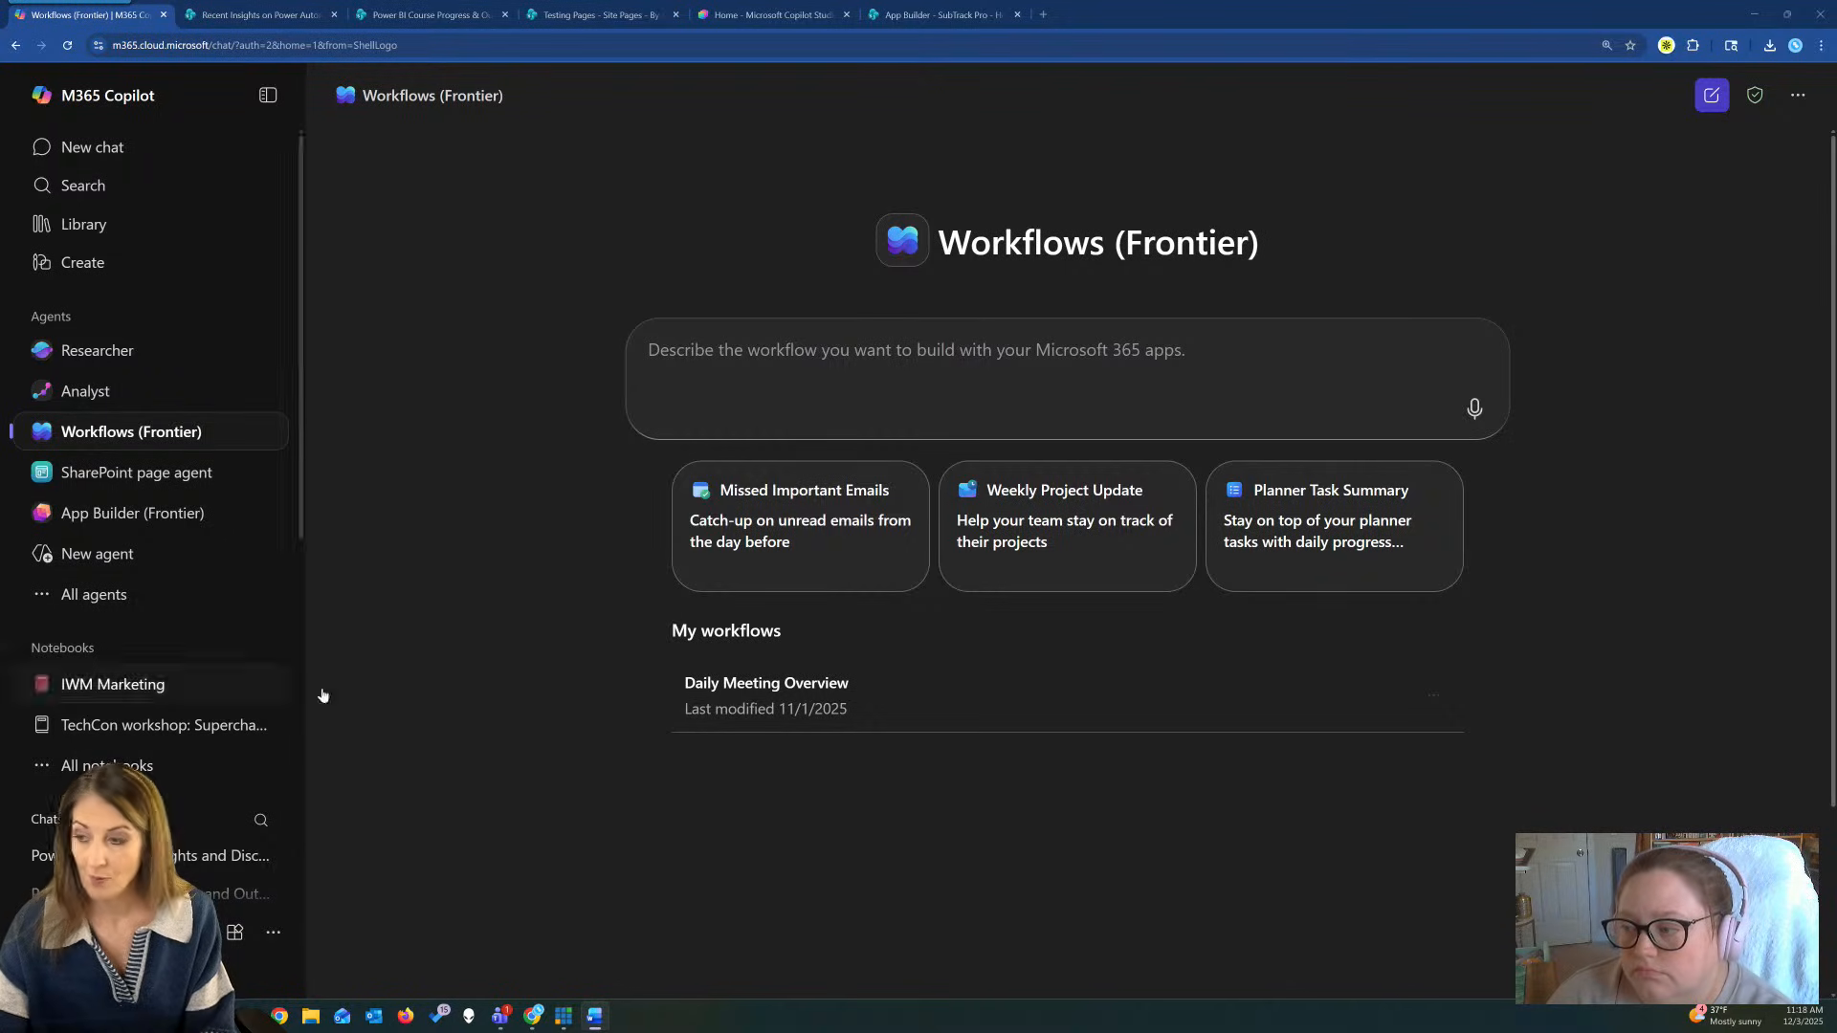
{"action": "left_click", "coordinate": [777, 346]}
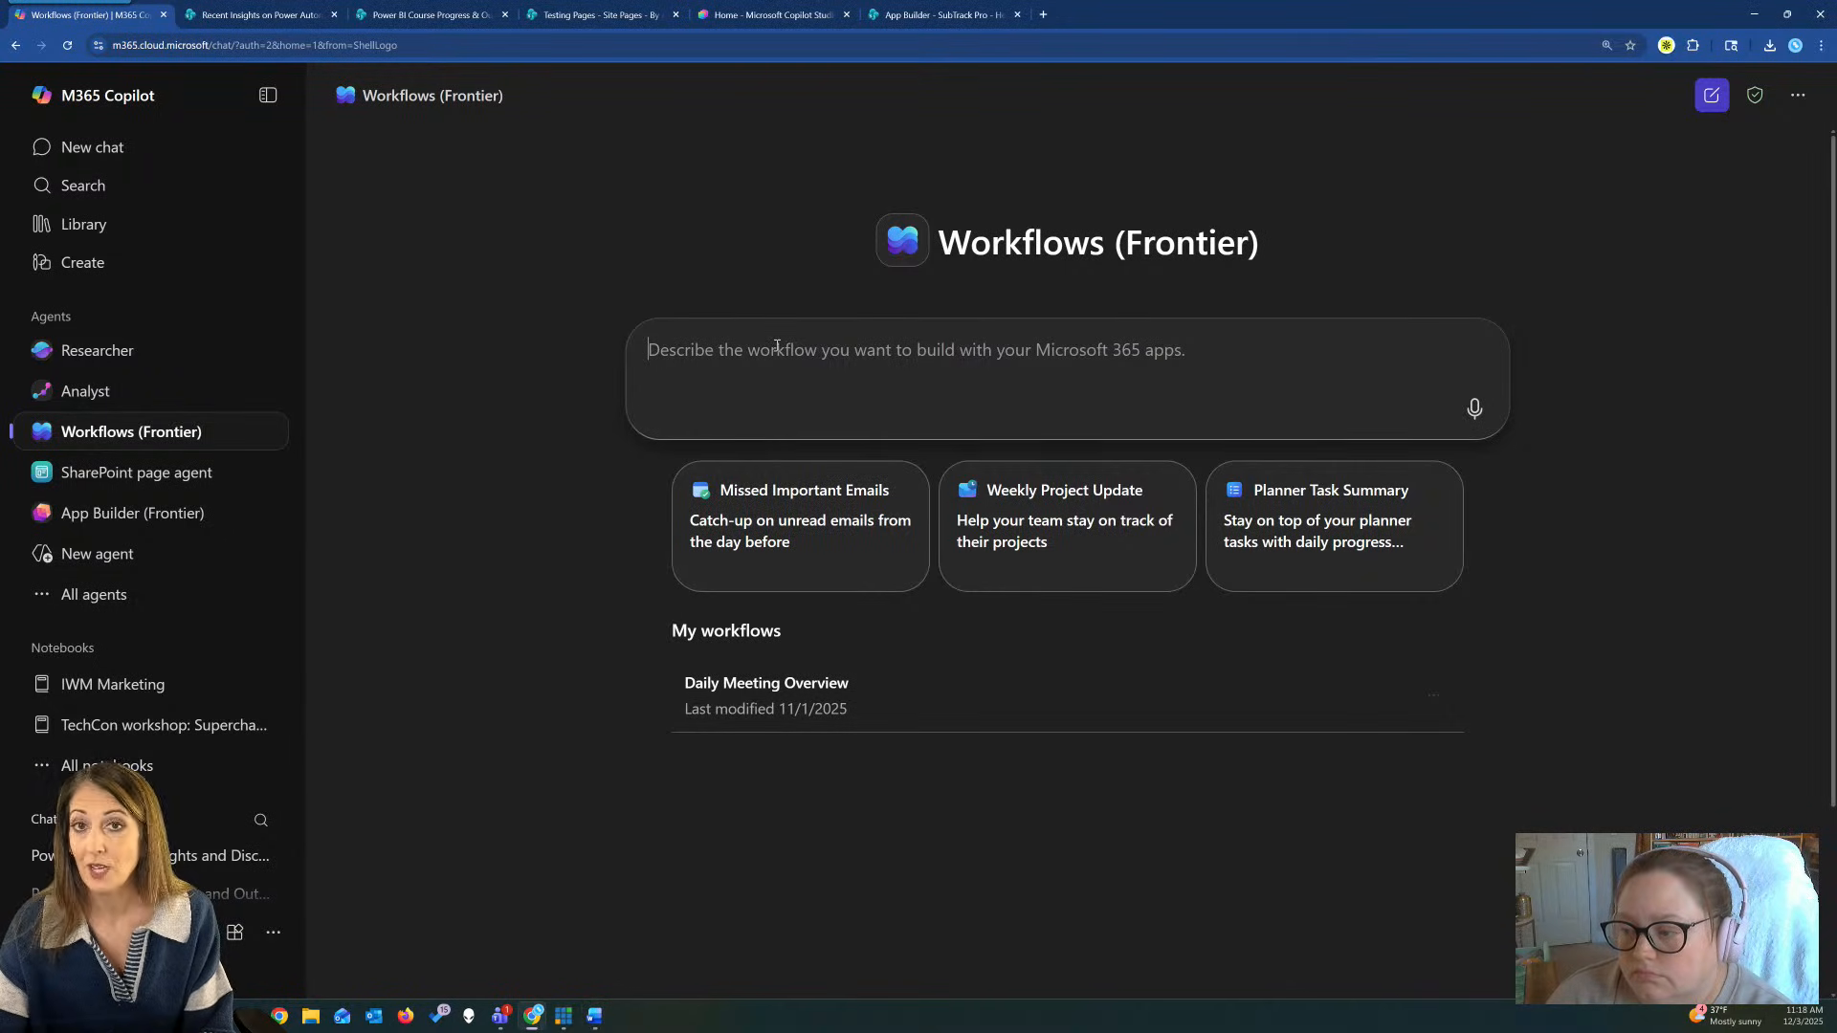
{"action": "type", "text": "Build a workflow for document approval in the Marketing library. Notify the manager when a file is uploaded."}
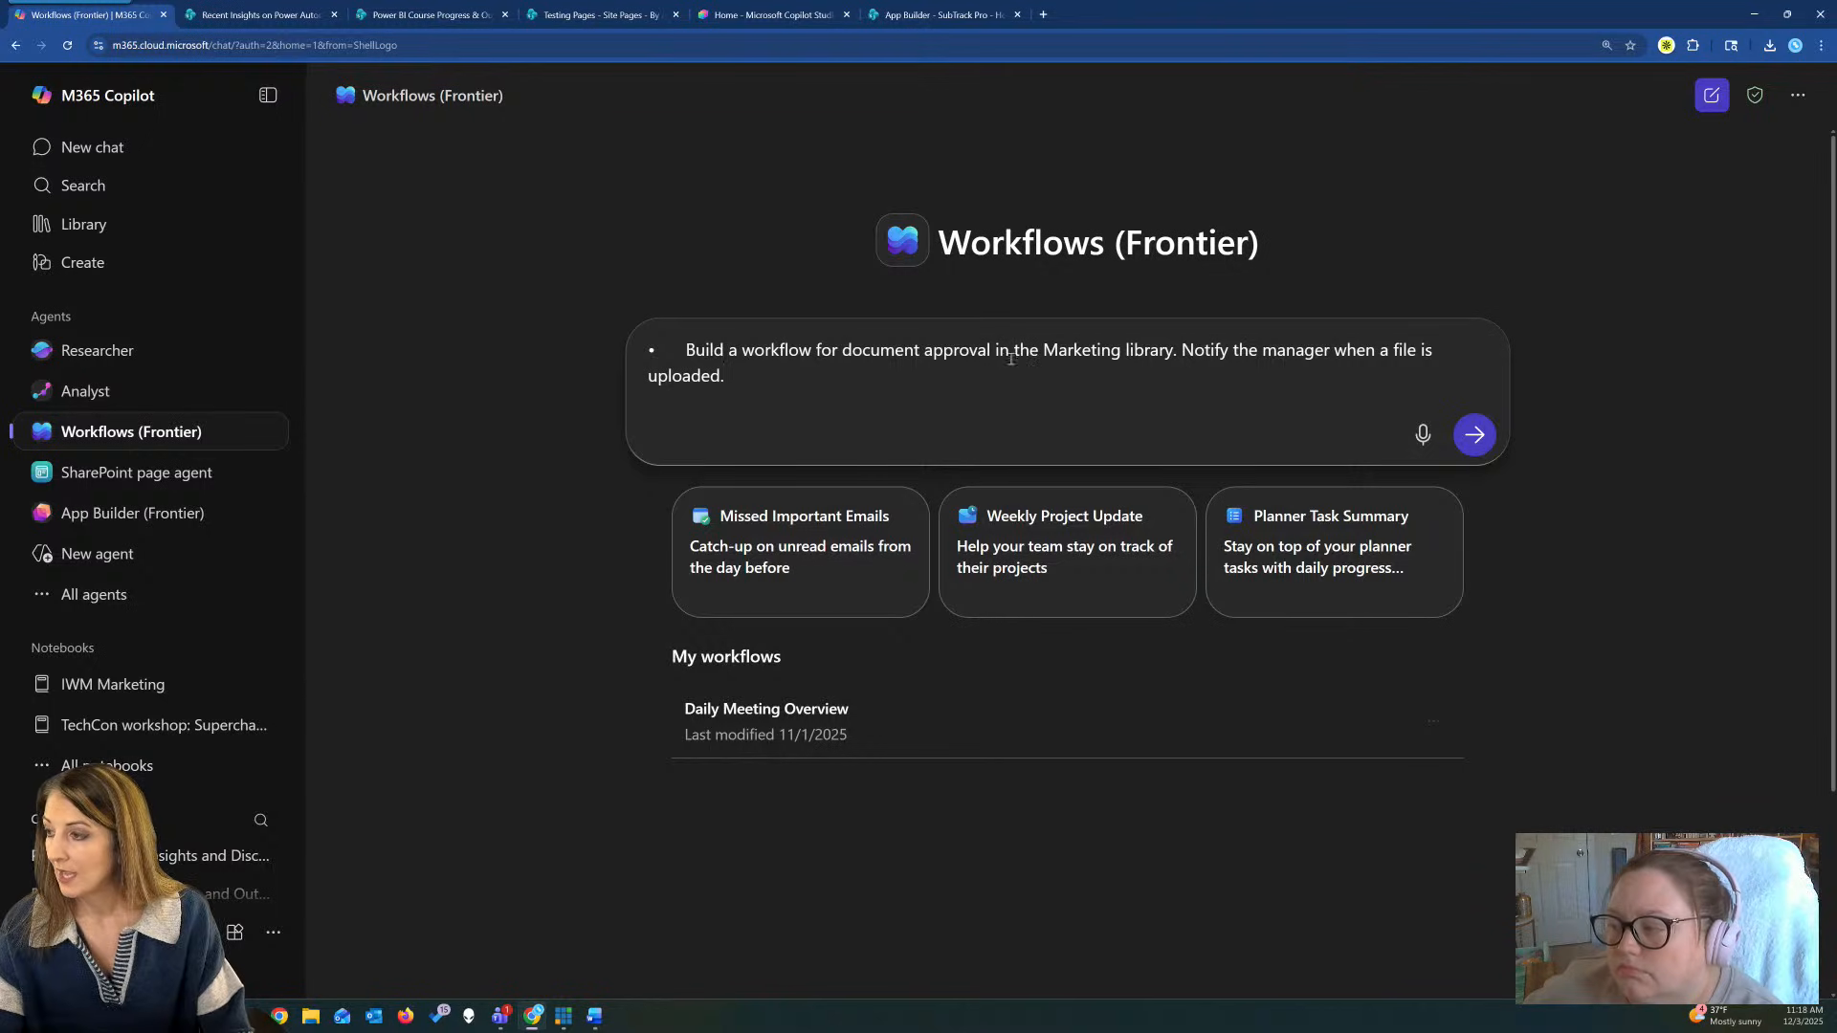
{"action": "left_click", "coordinate": [687, 350]}
{"action": "key", "text": "BackSpace"}
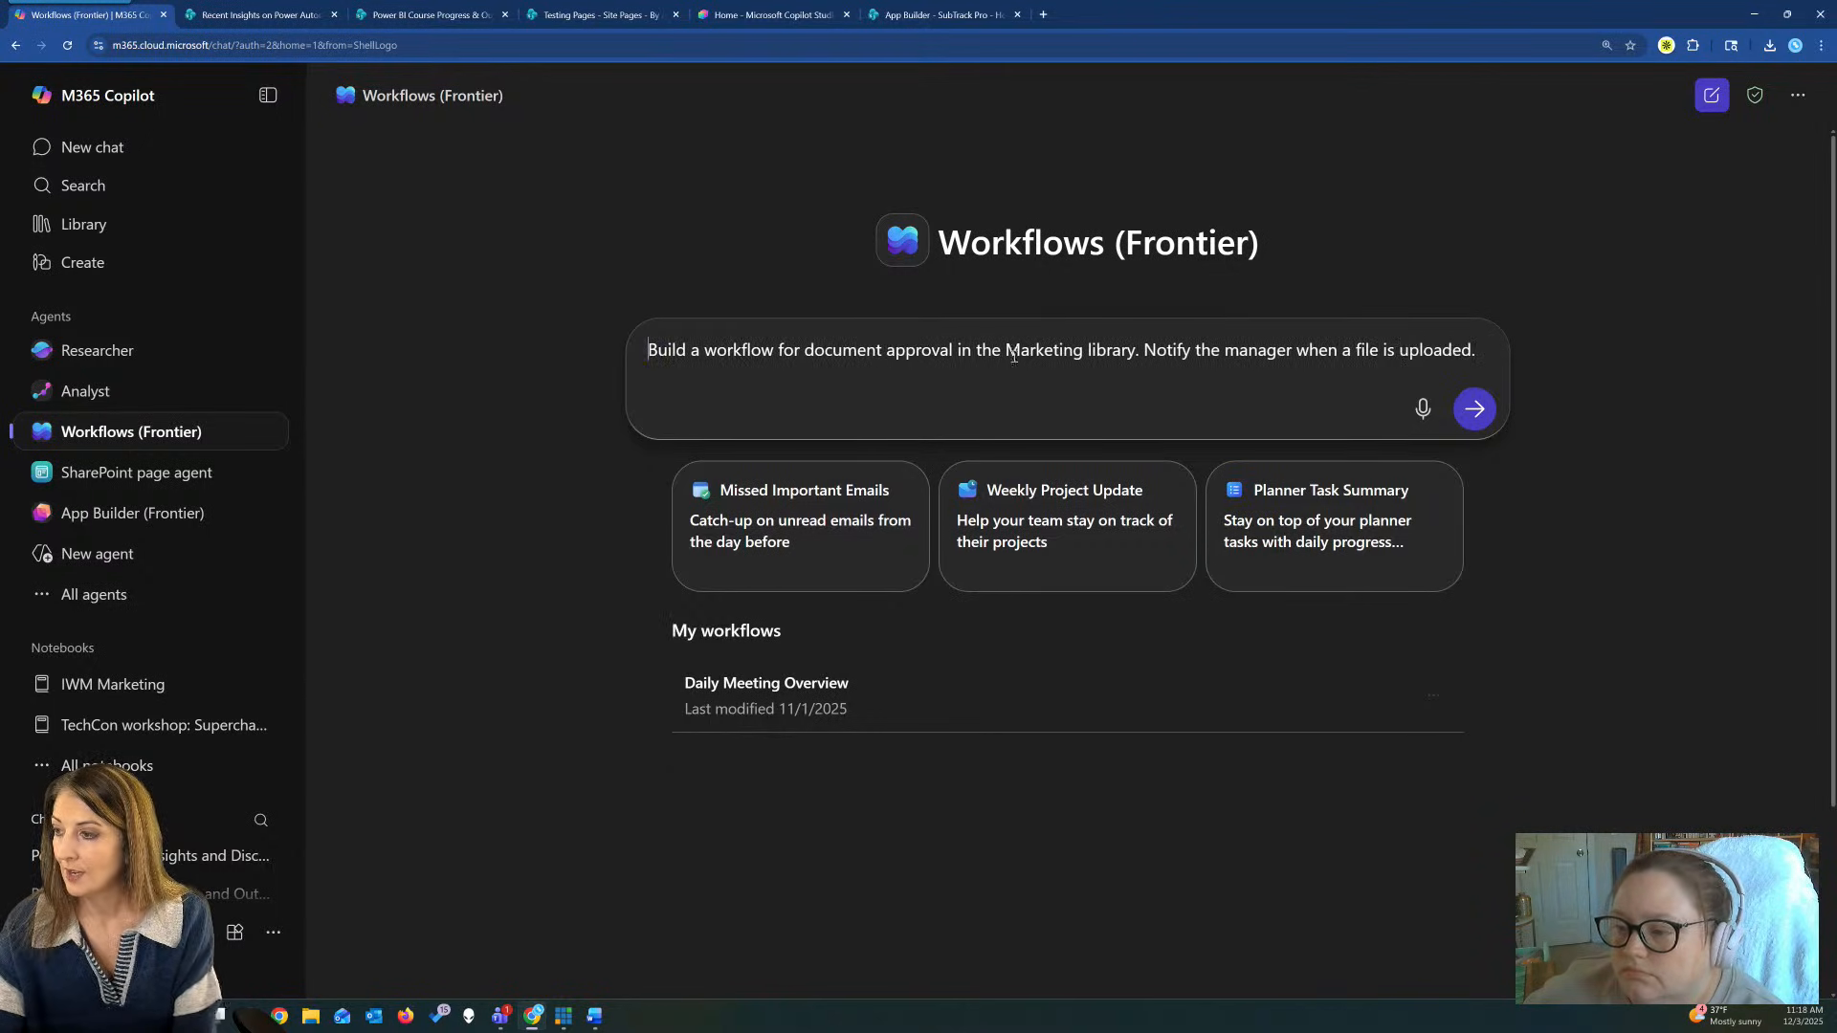
{"action": "double_click", "coordinate": [1042, 349]}
{"action": "type", "text": "Policies"}
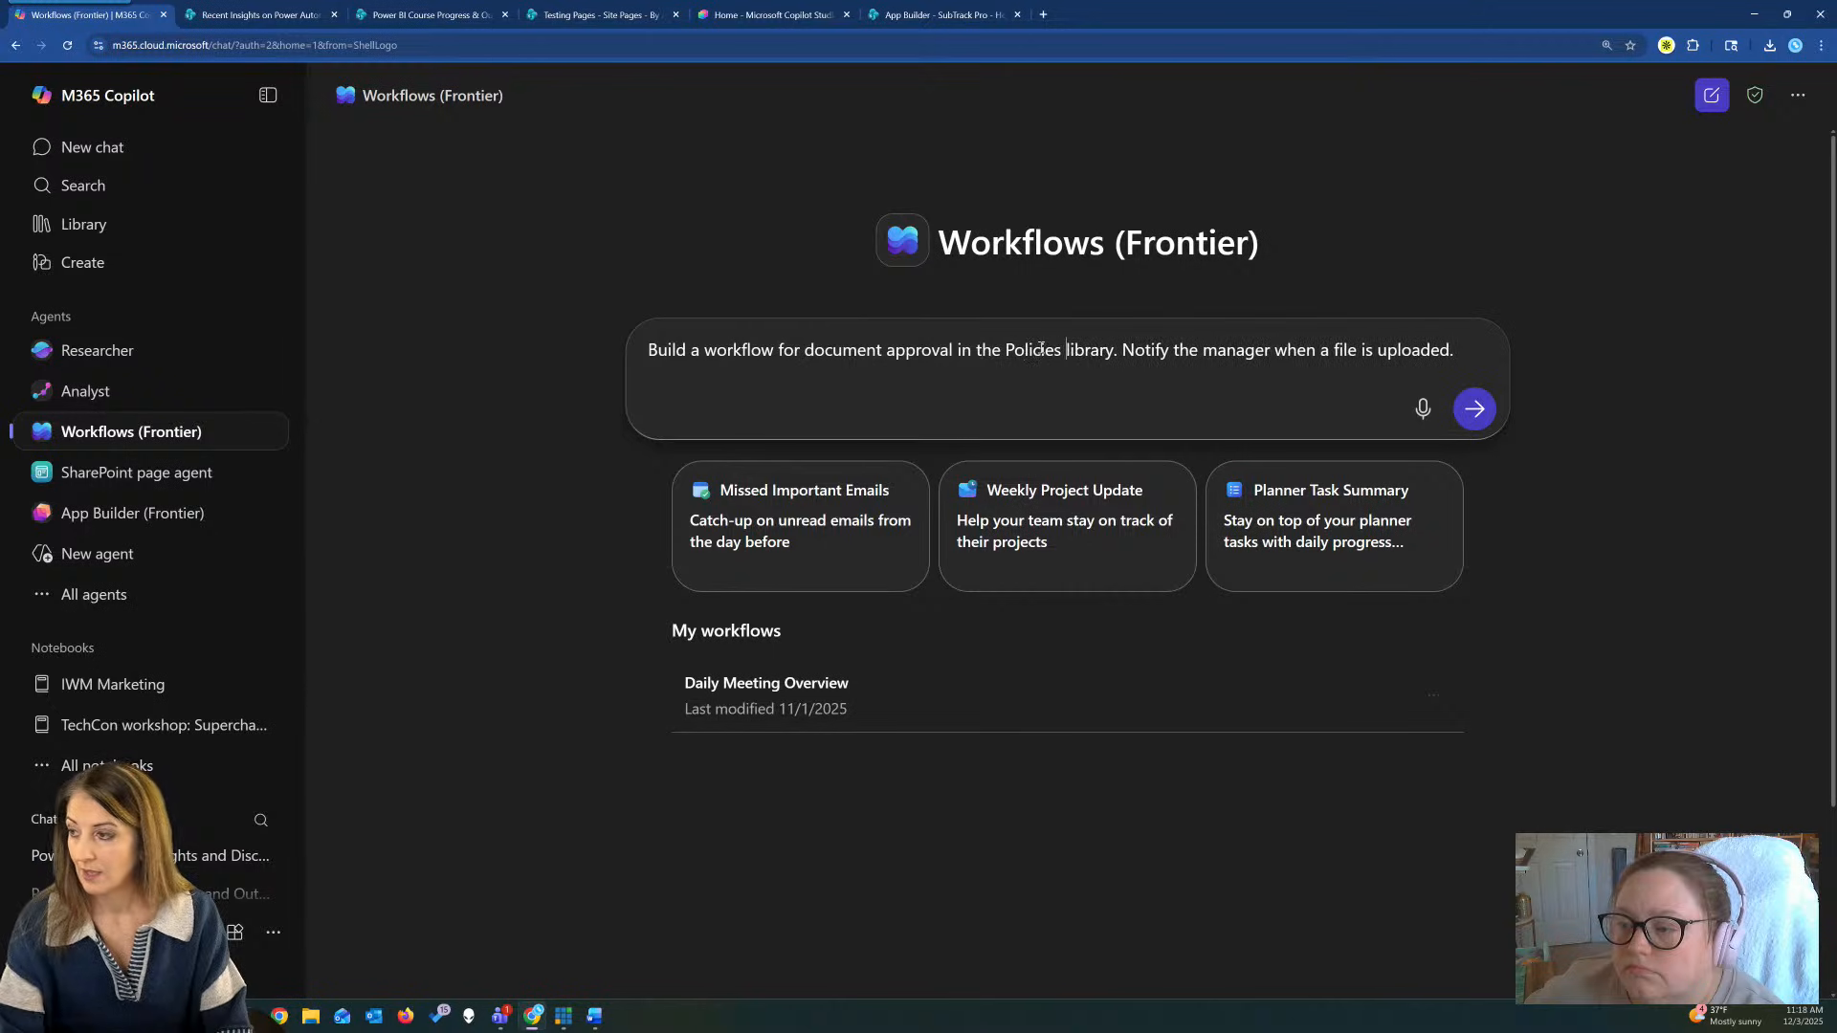
{"action": "left_click", "coordinate": [1475, 410]}
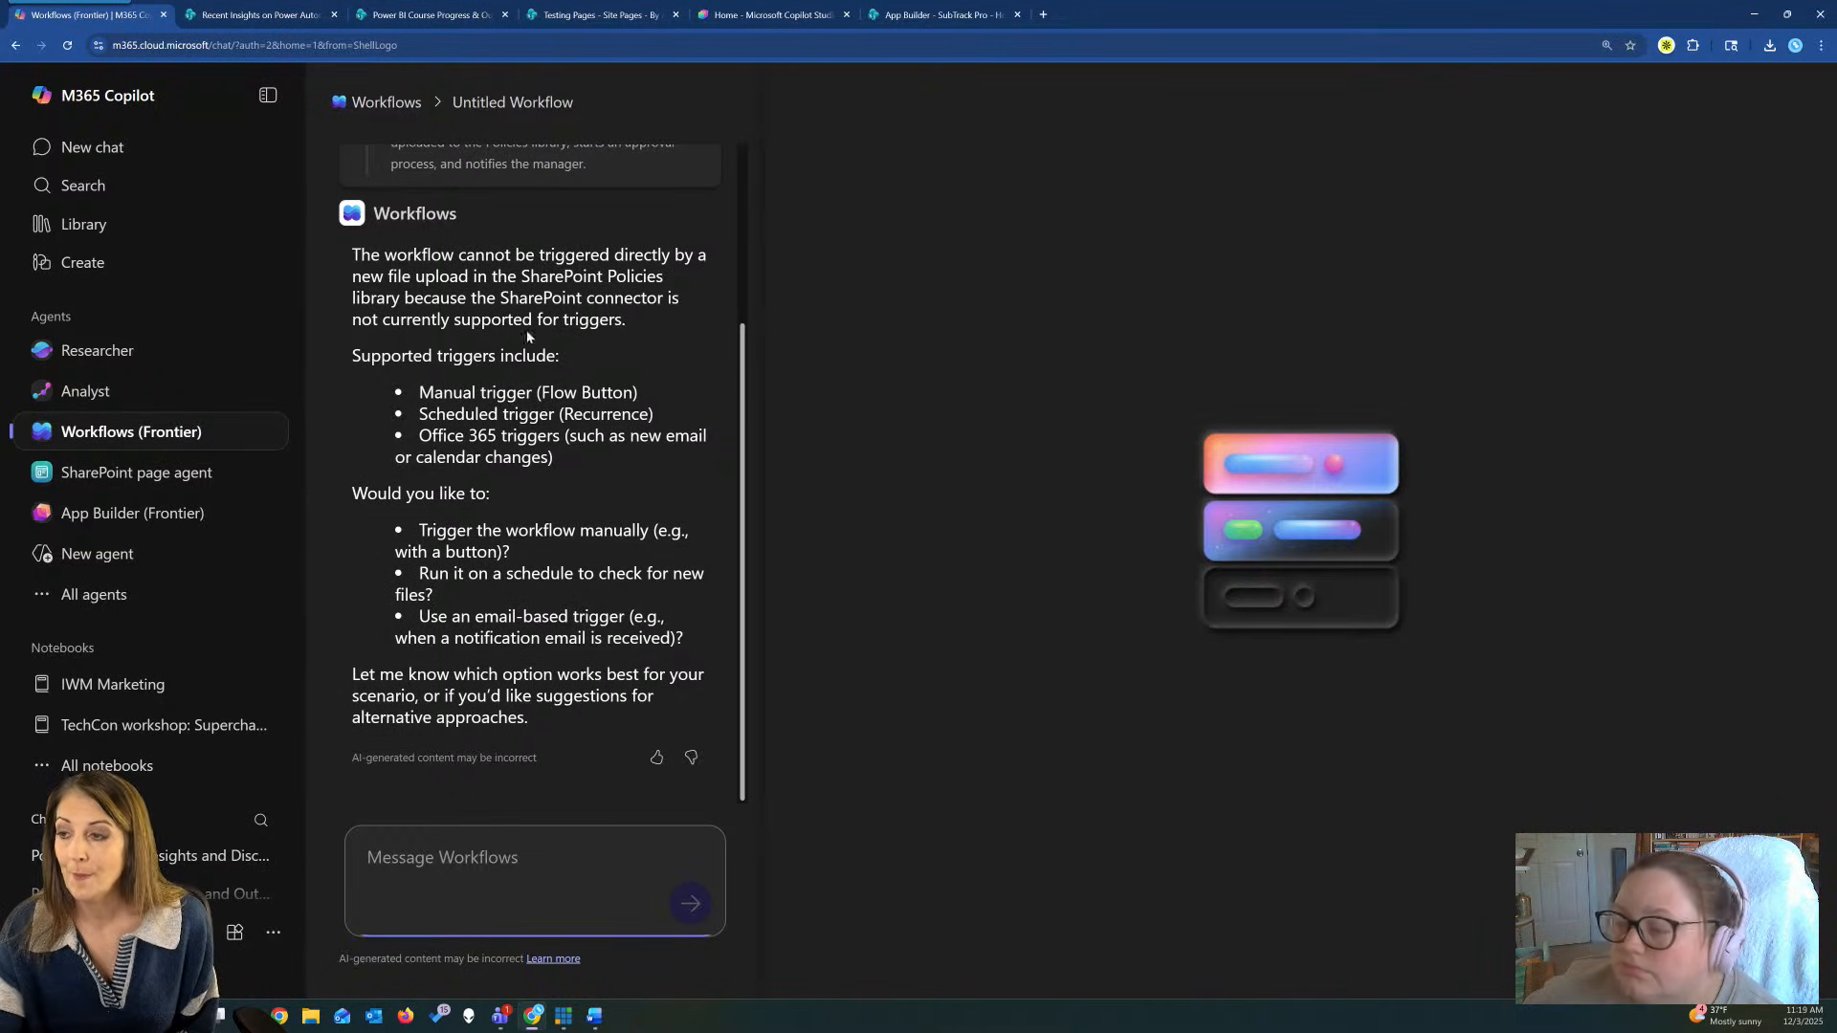
Answer the agent's trigger question with a schedule to check for new files, and review the generated workflow.
{"action": "left_click_drag", "start_coordinate": [502, 300], "coordinate": [539, 325]}
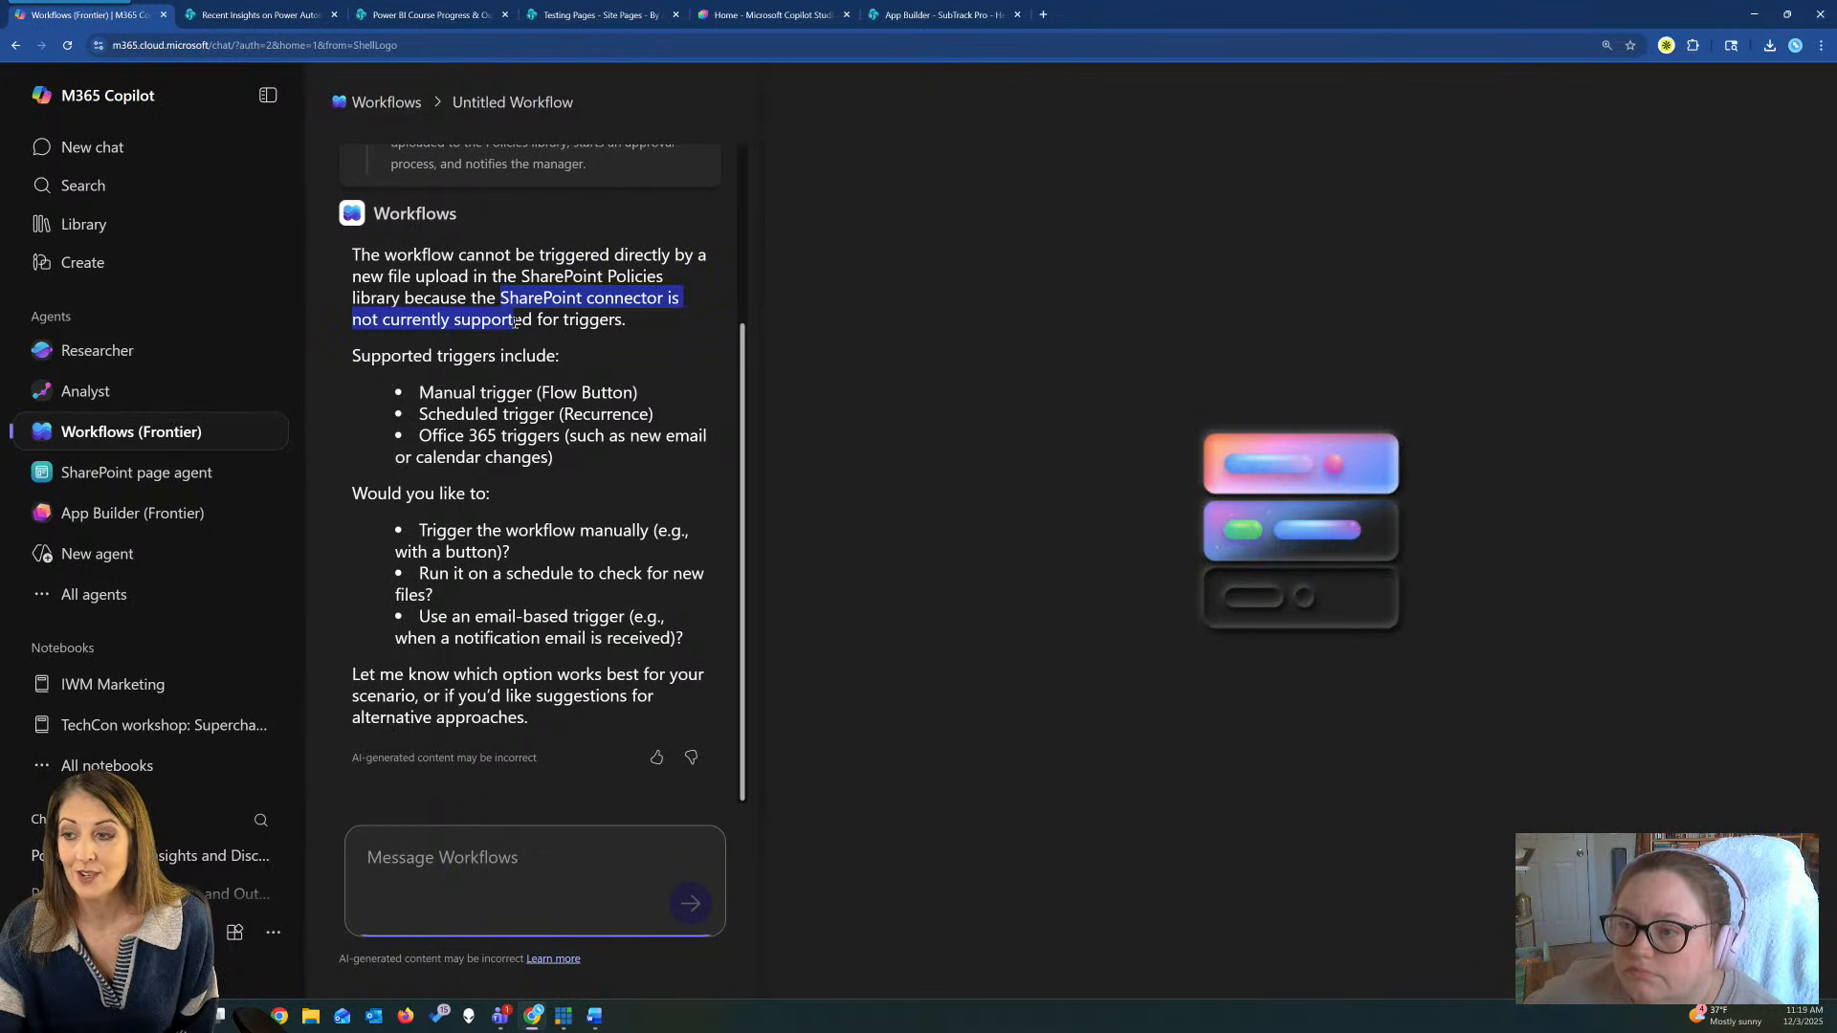
{"action": "left_click", "coordinate": [496, 395]}
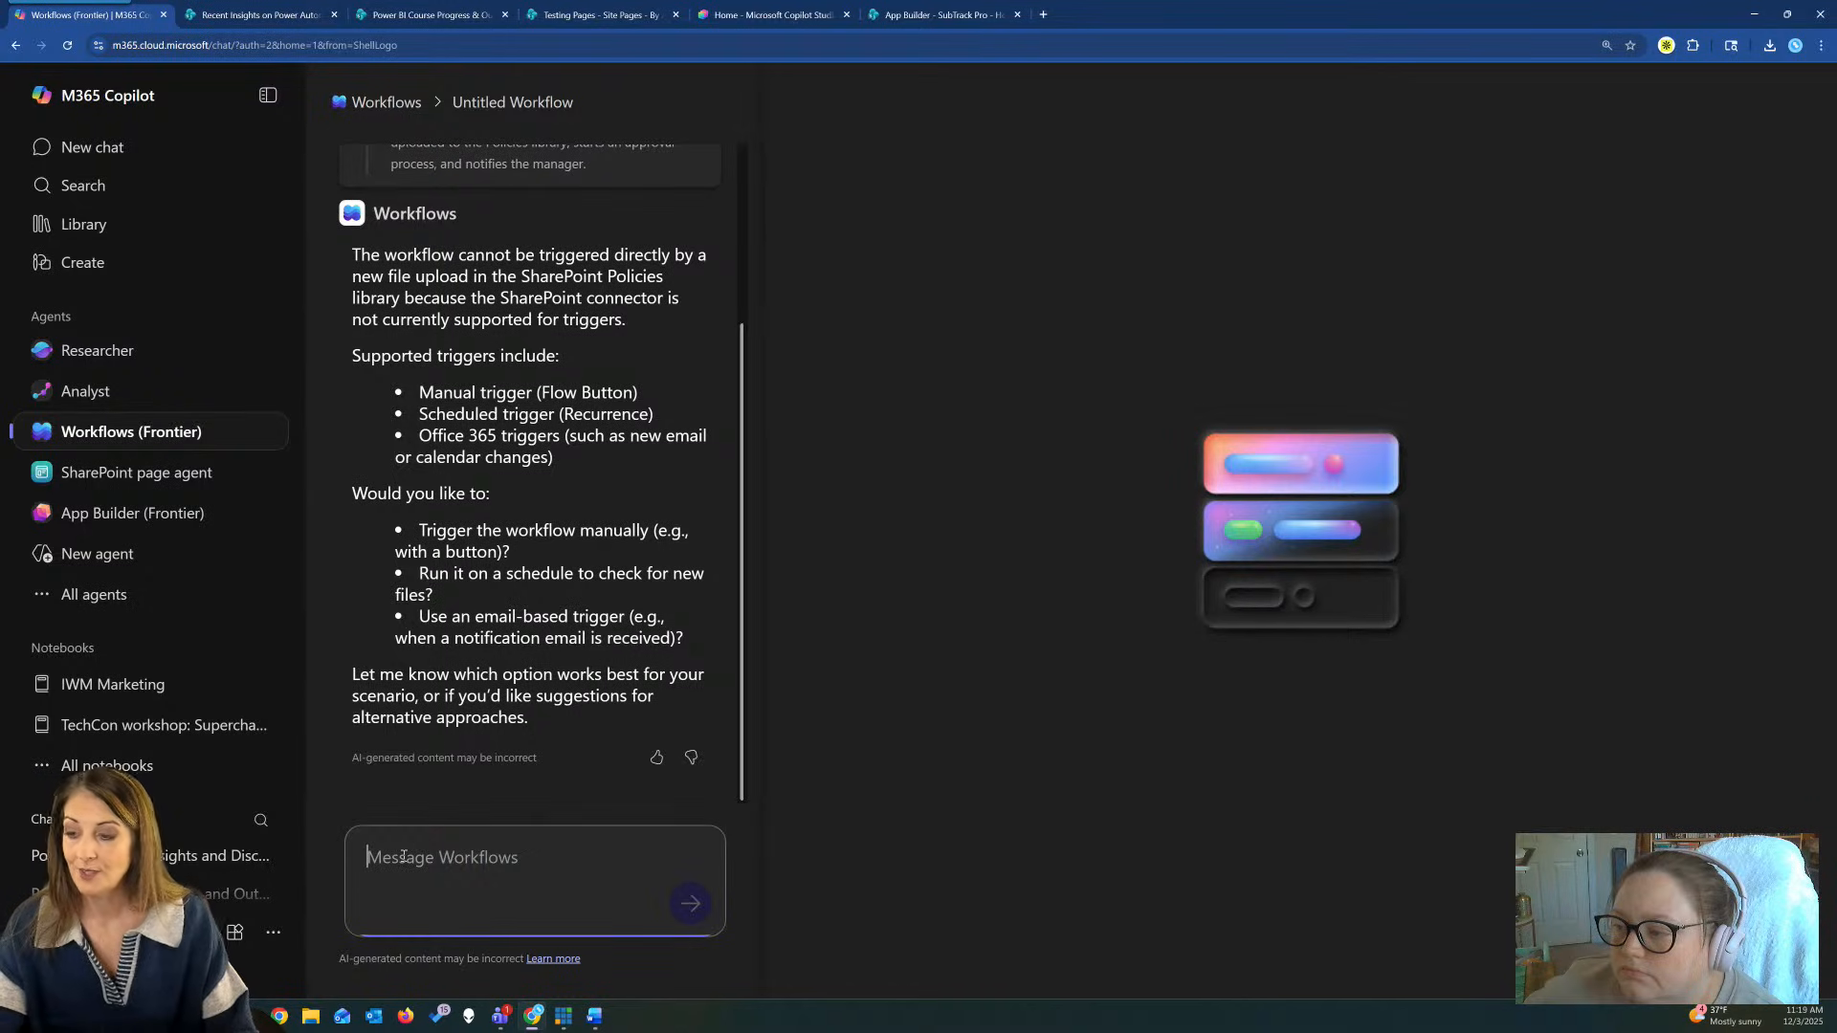
{"action": "type", "text": "schedule to check for"}
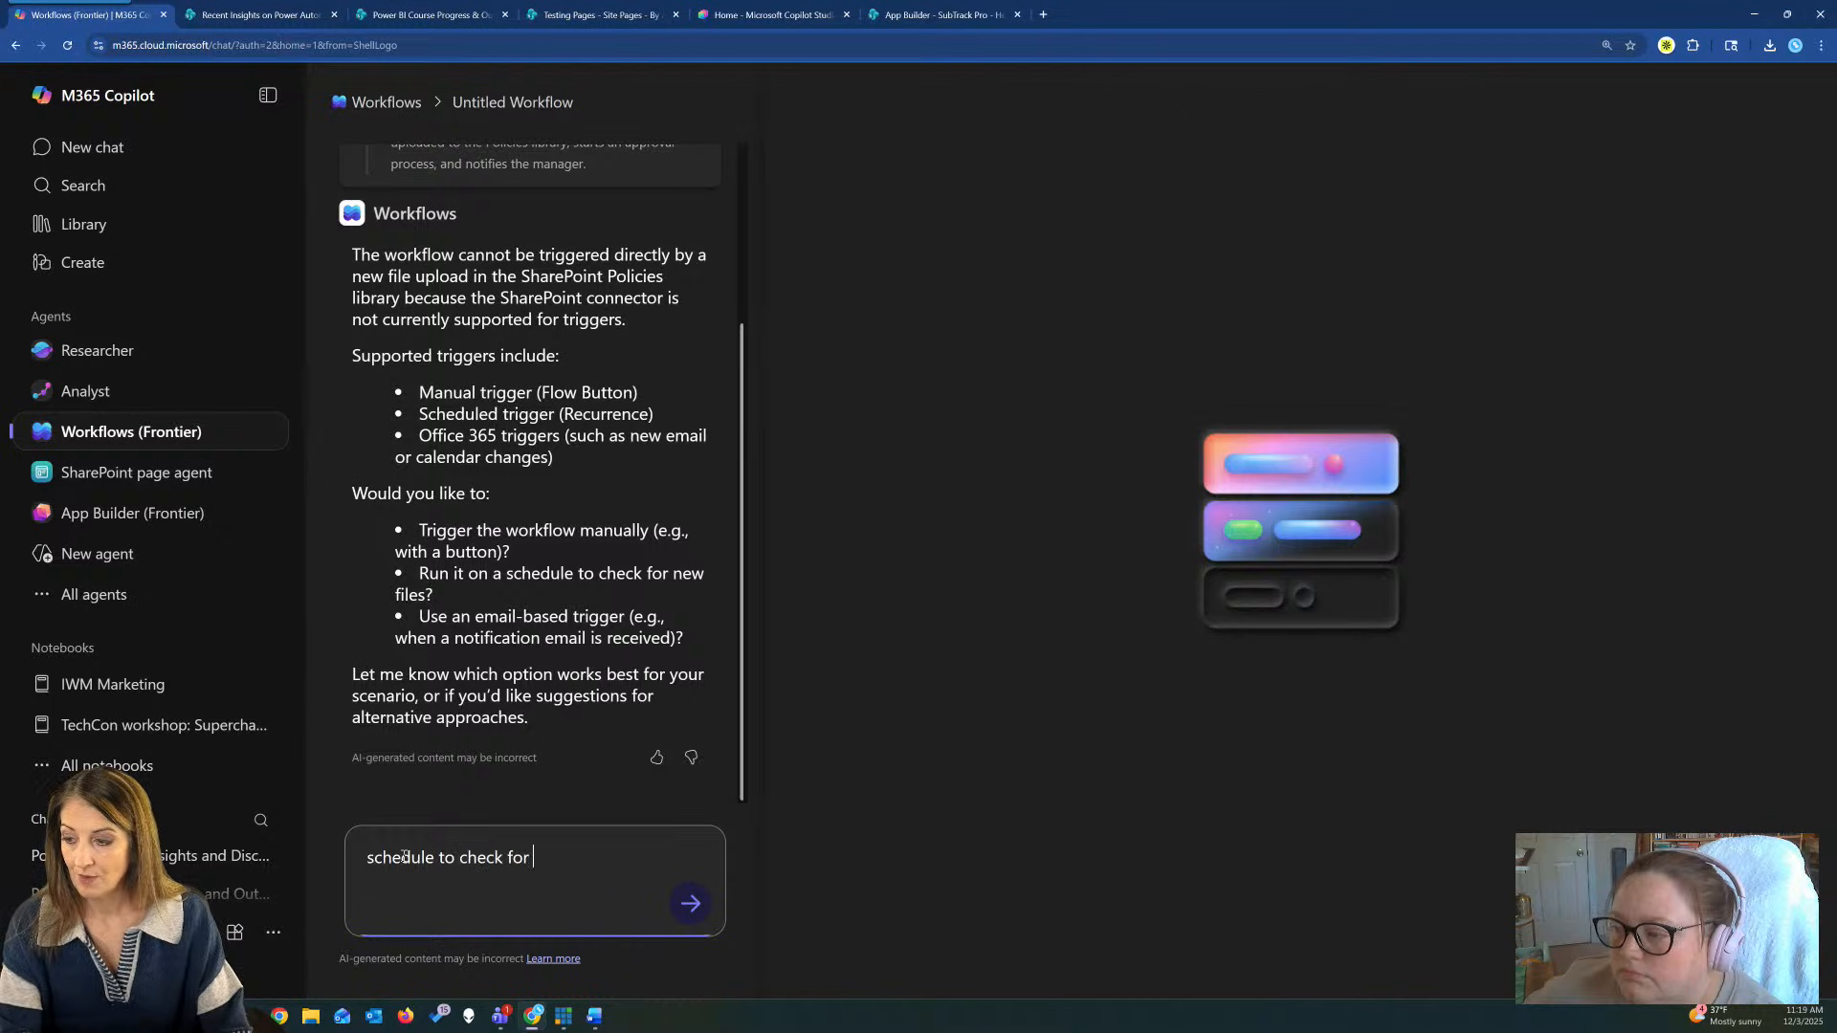
{"action": "key", "text": "Return"}
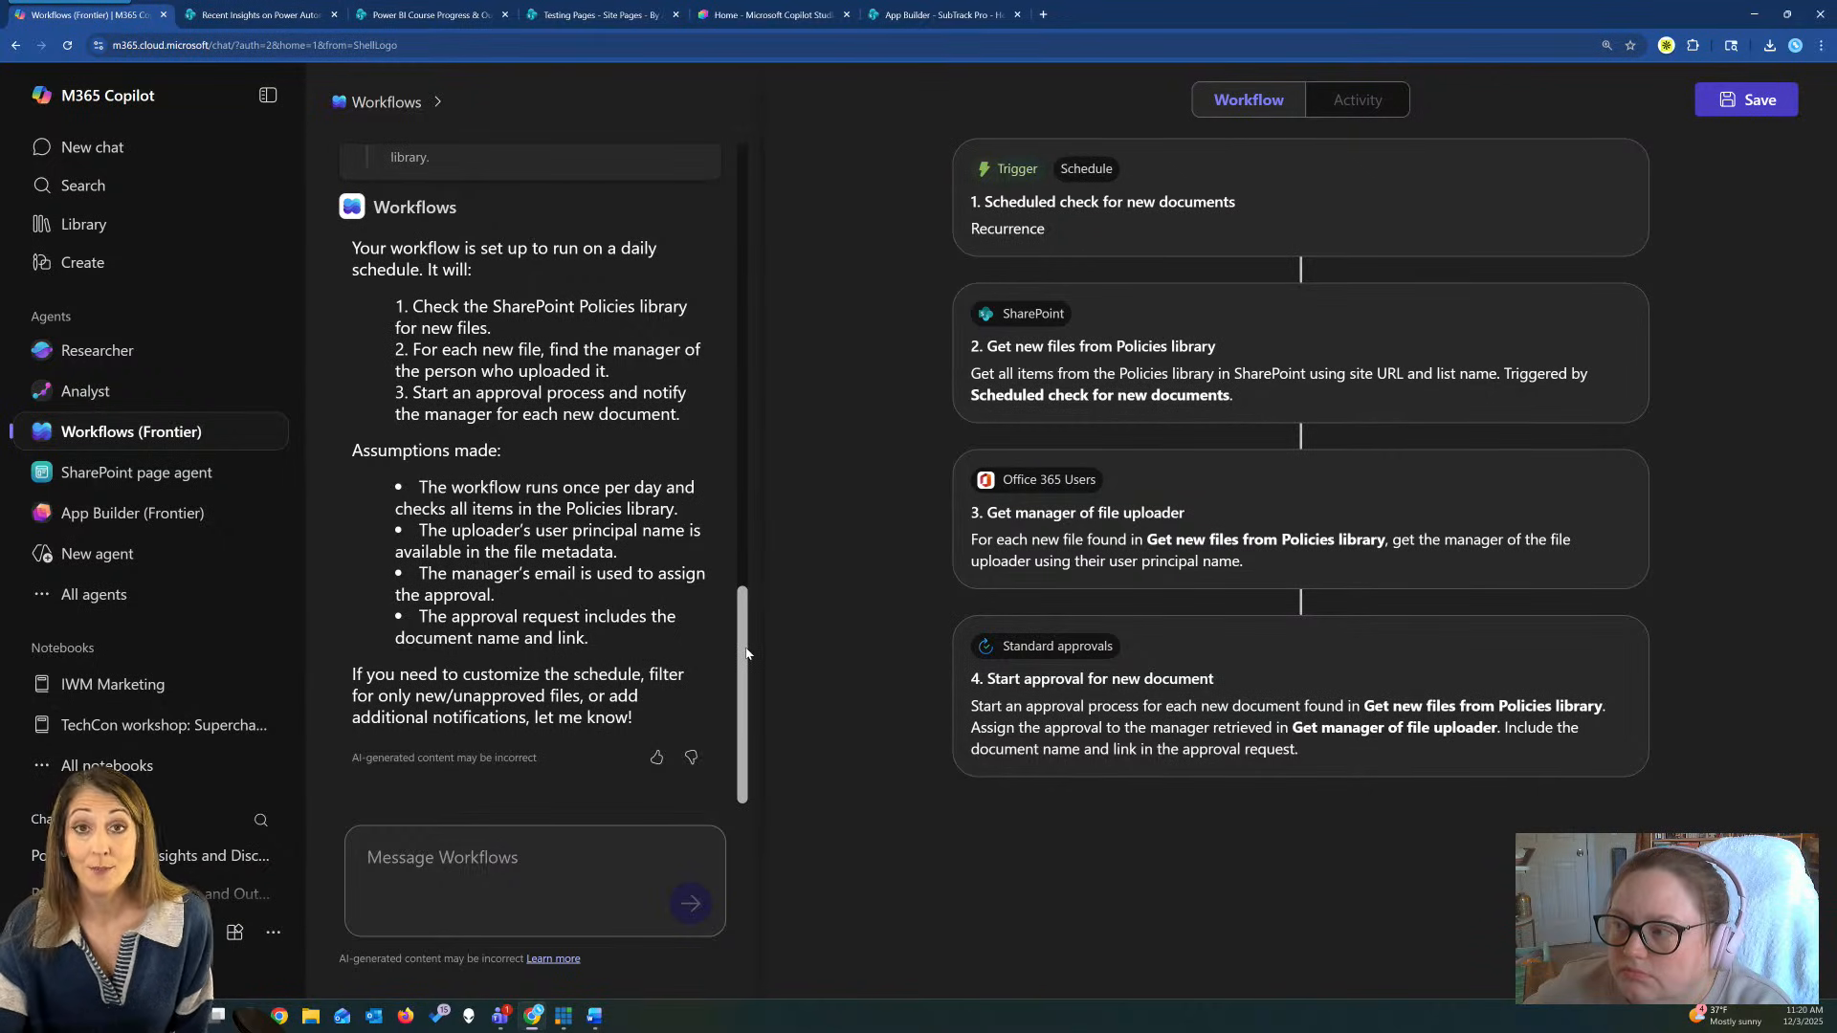
{"action": "scroll", "coordinate": [749, 635], "scroll_direction": "up", "scroll_amount": 1}
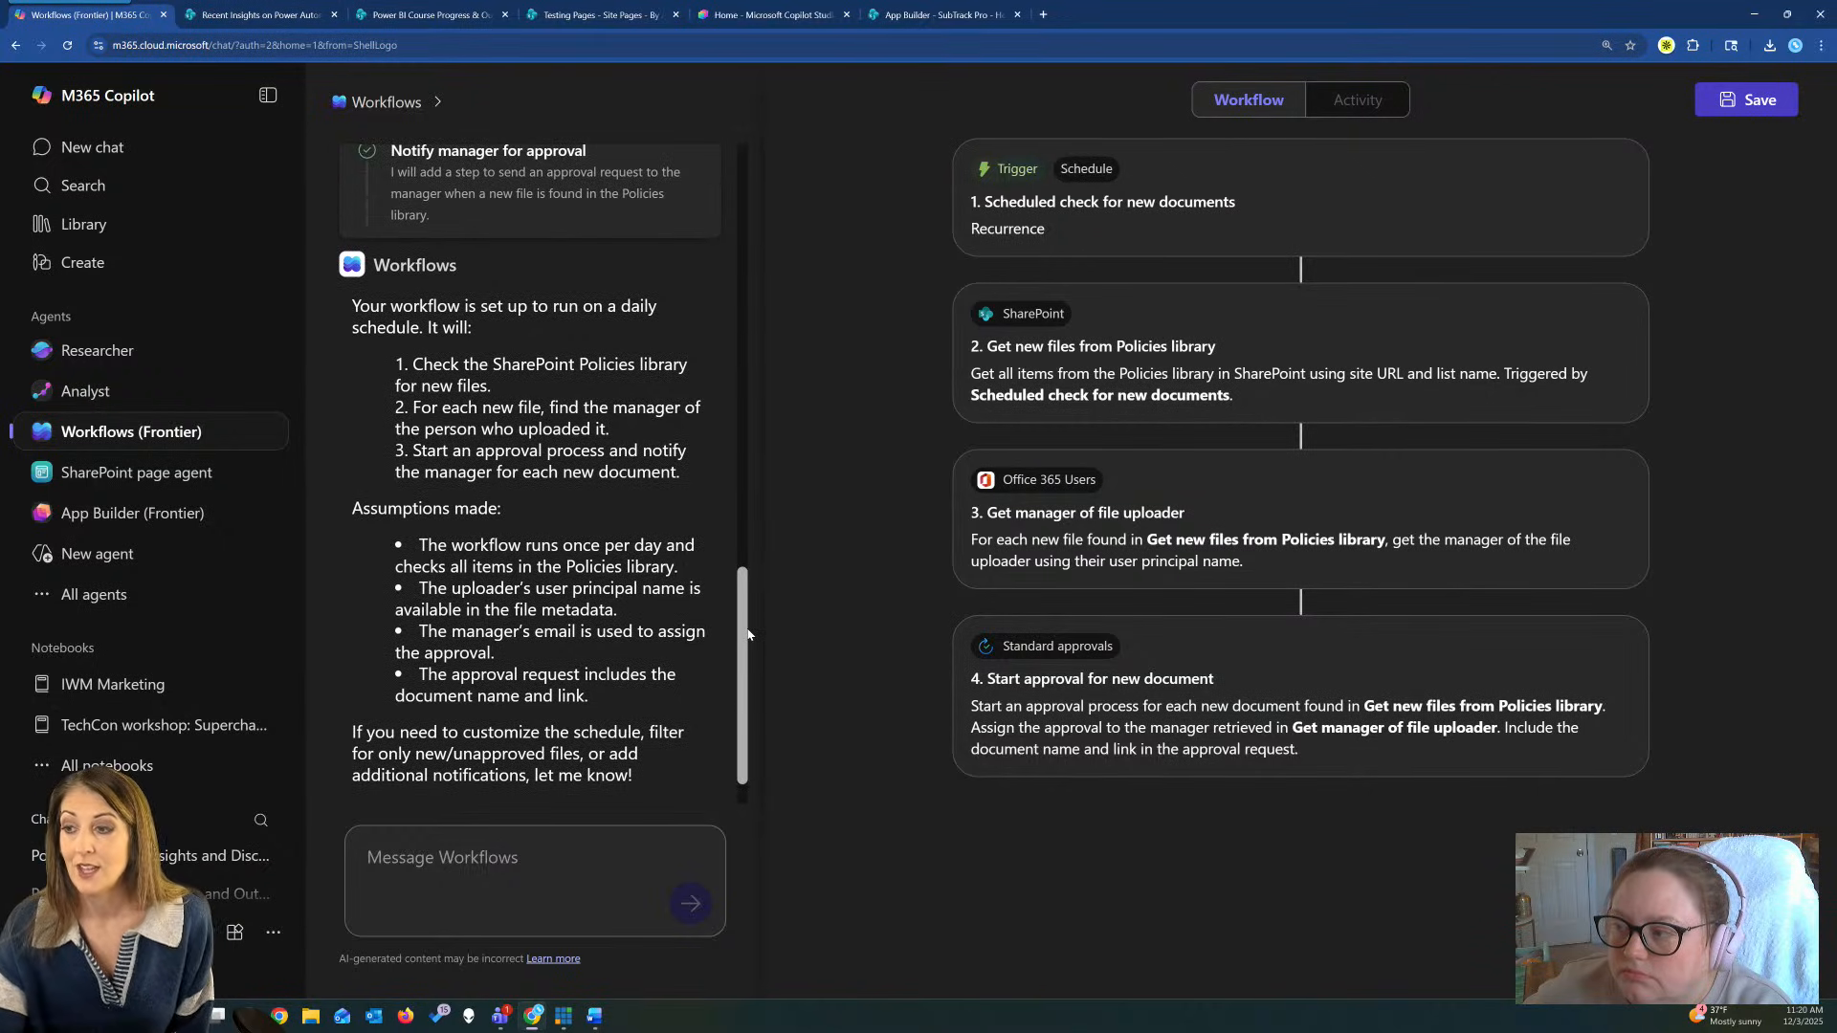
{"action": "scroll", "coordinate": [750, 639], "scroll_direction": "down", "scroll_amount": 1}
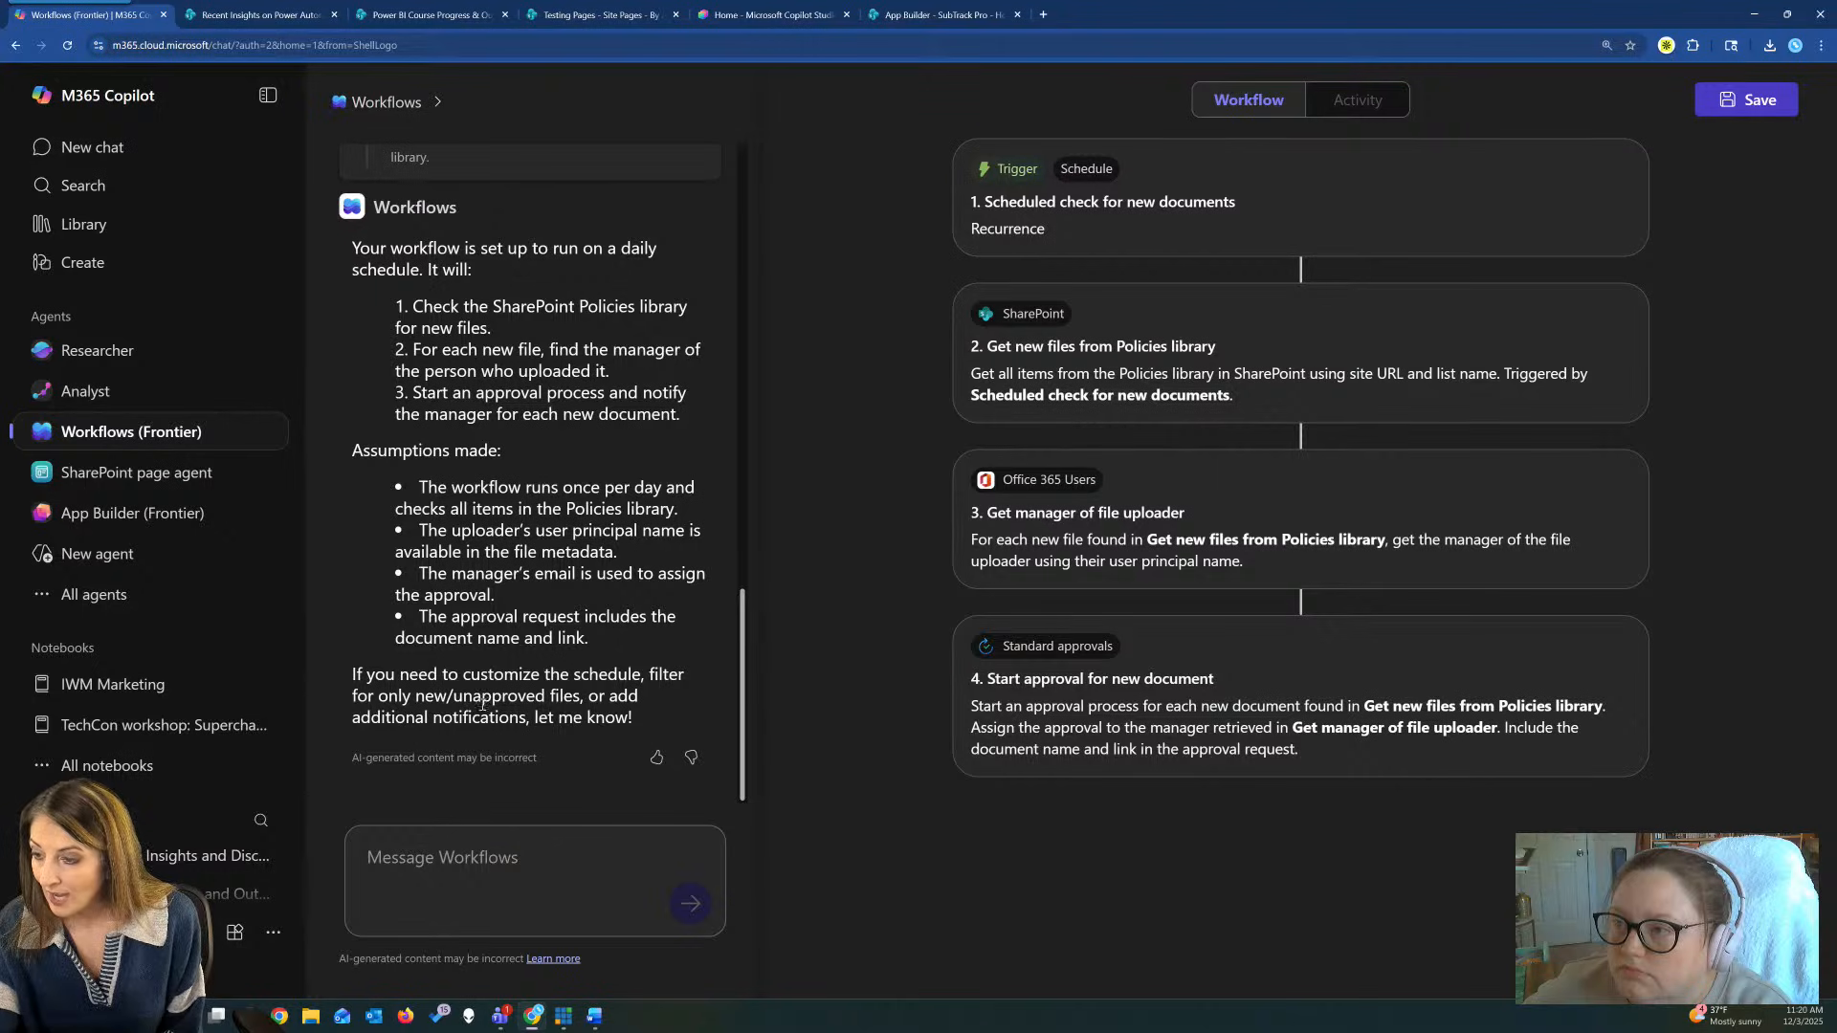
{"action": "left_click", "coordinate": [489, 856]}
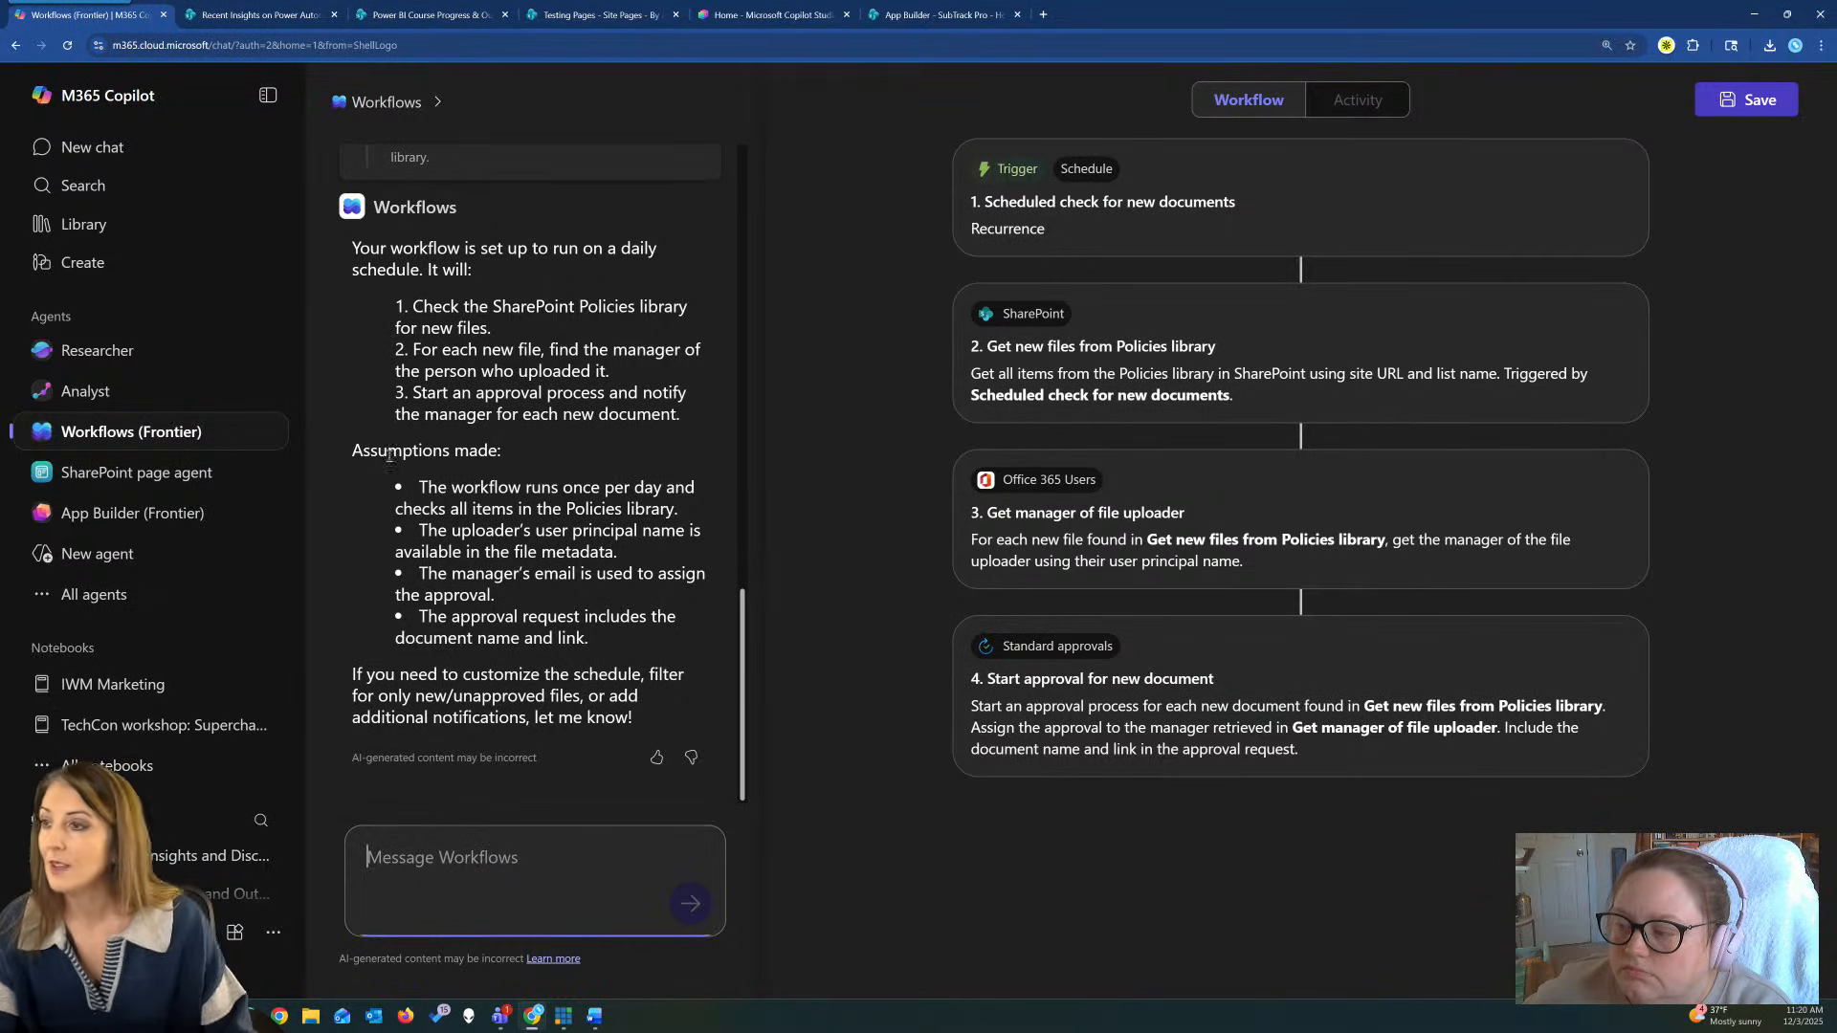
Open the Policy Center site's Policies library in a new browser tab and copy its address through Shared%20Documents.
{"action": "left_click", "coordinate": [1043, 15]}
{"action": "type", "text": "poli"}
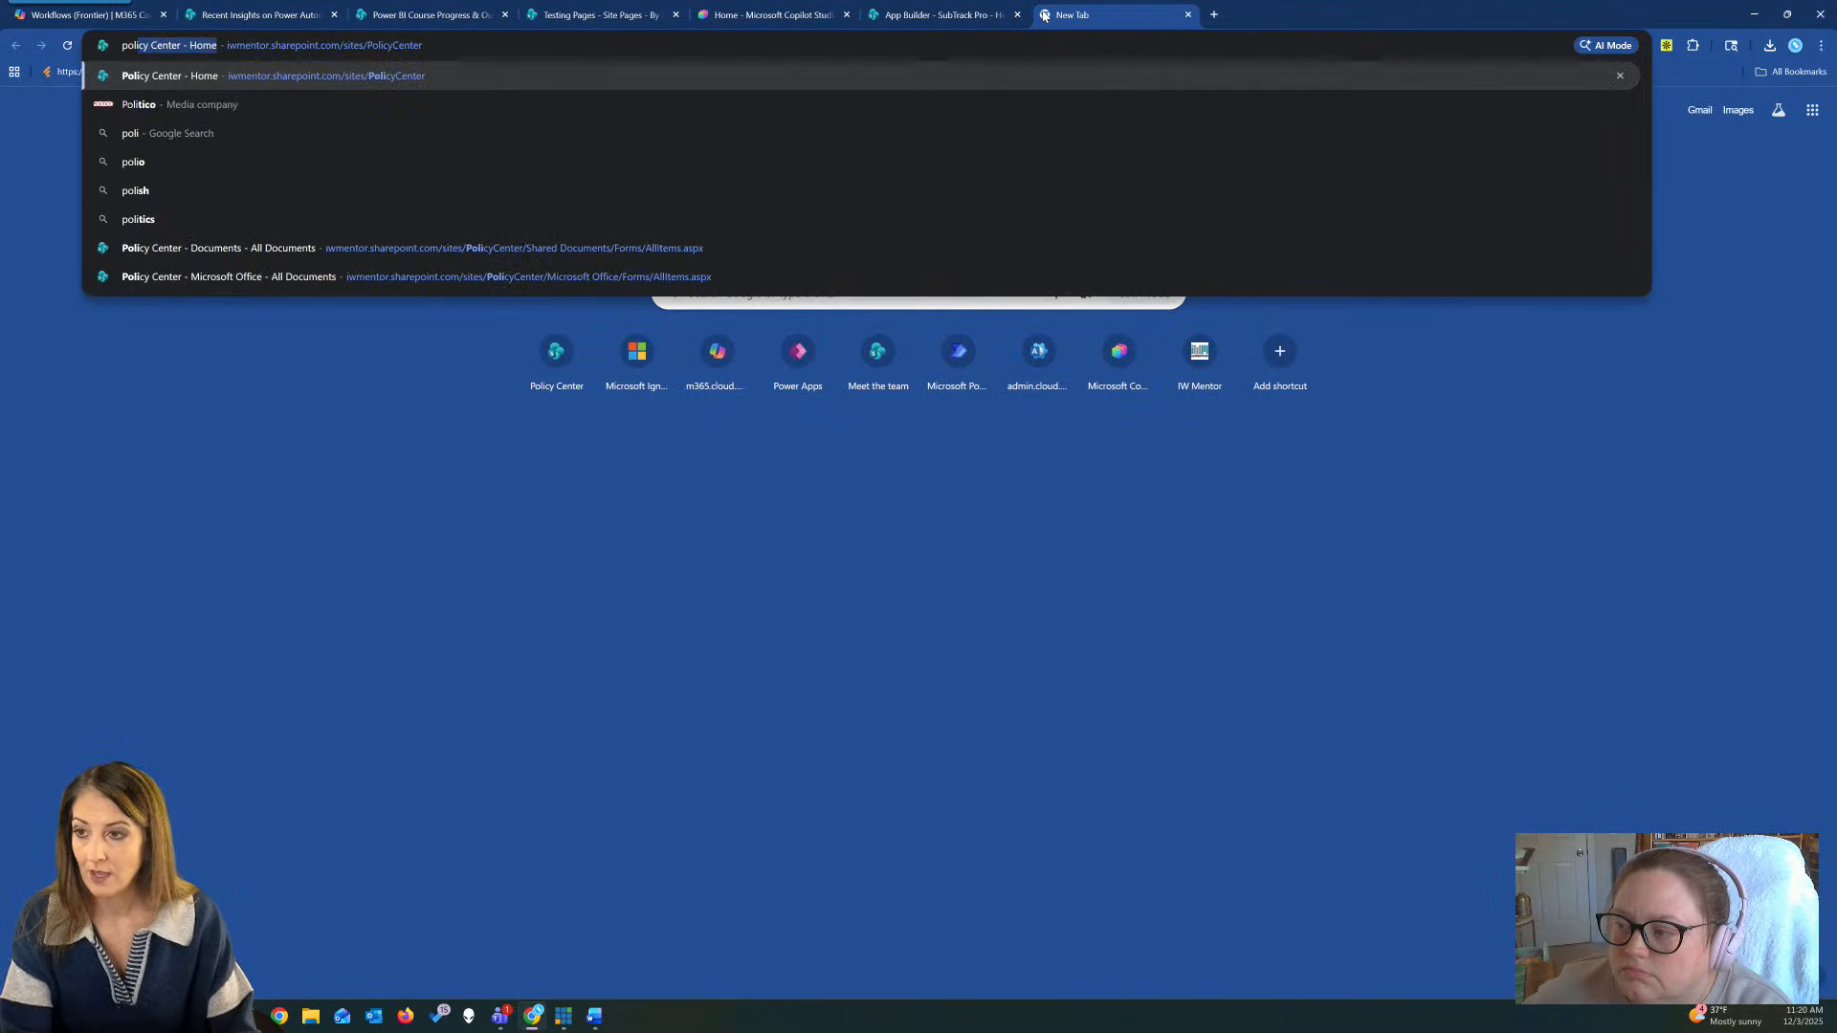
{"action": "left_click", "coordinate": [693, 74]}
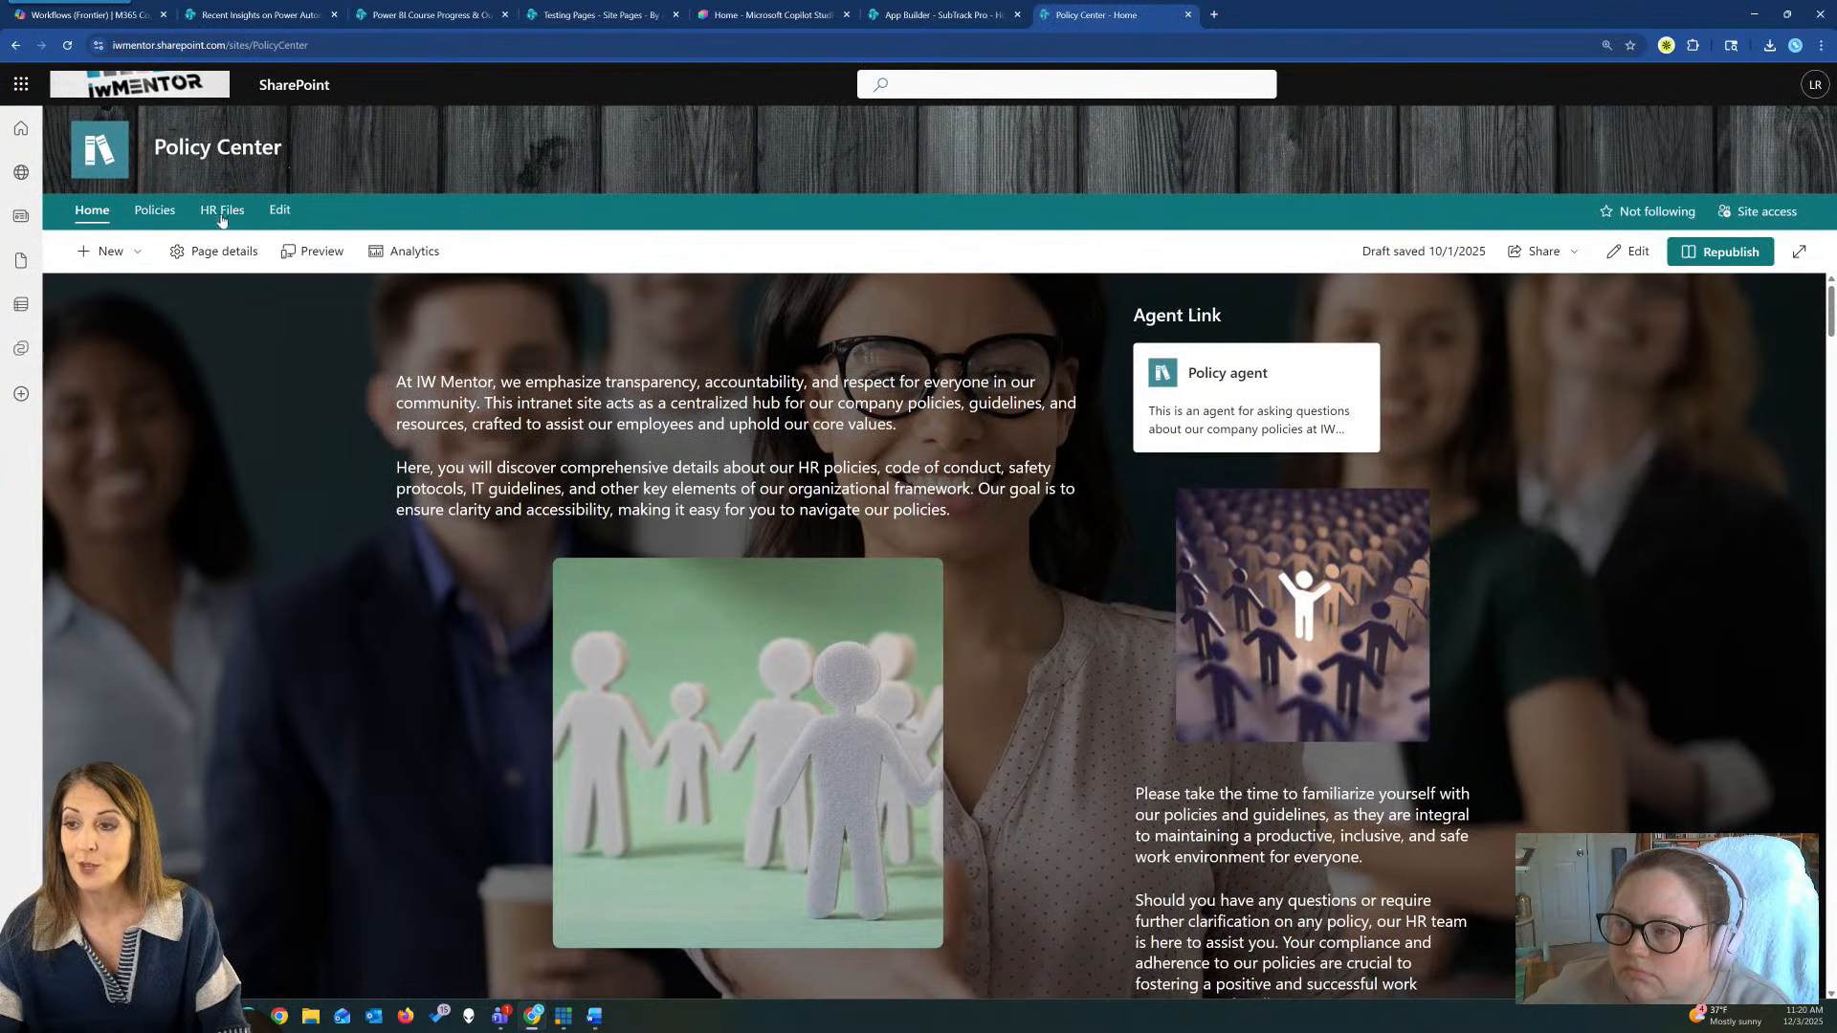
{"action": "left_click", "coordinate": [174, 218]}
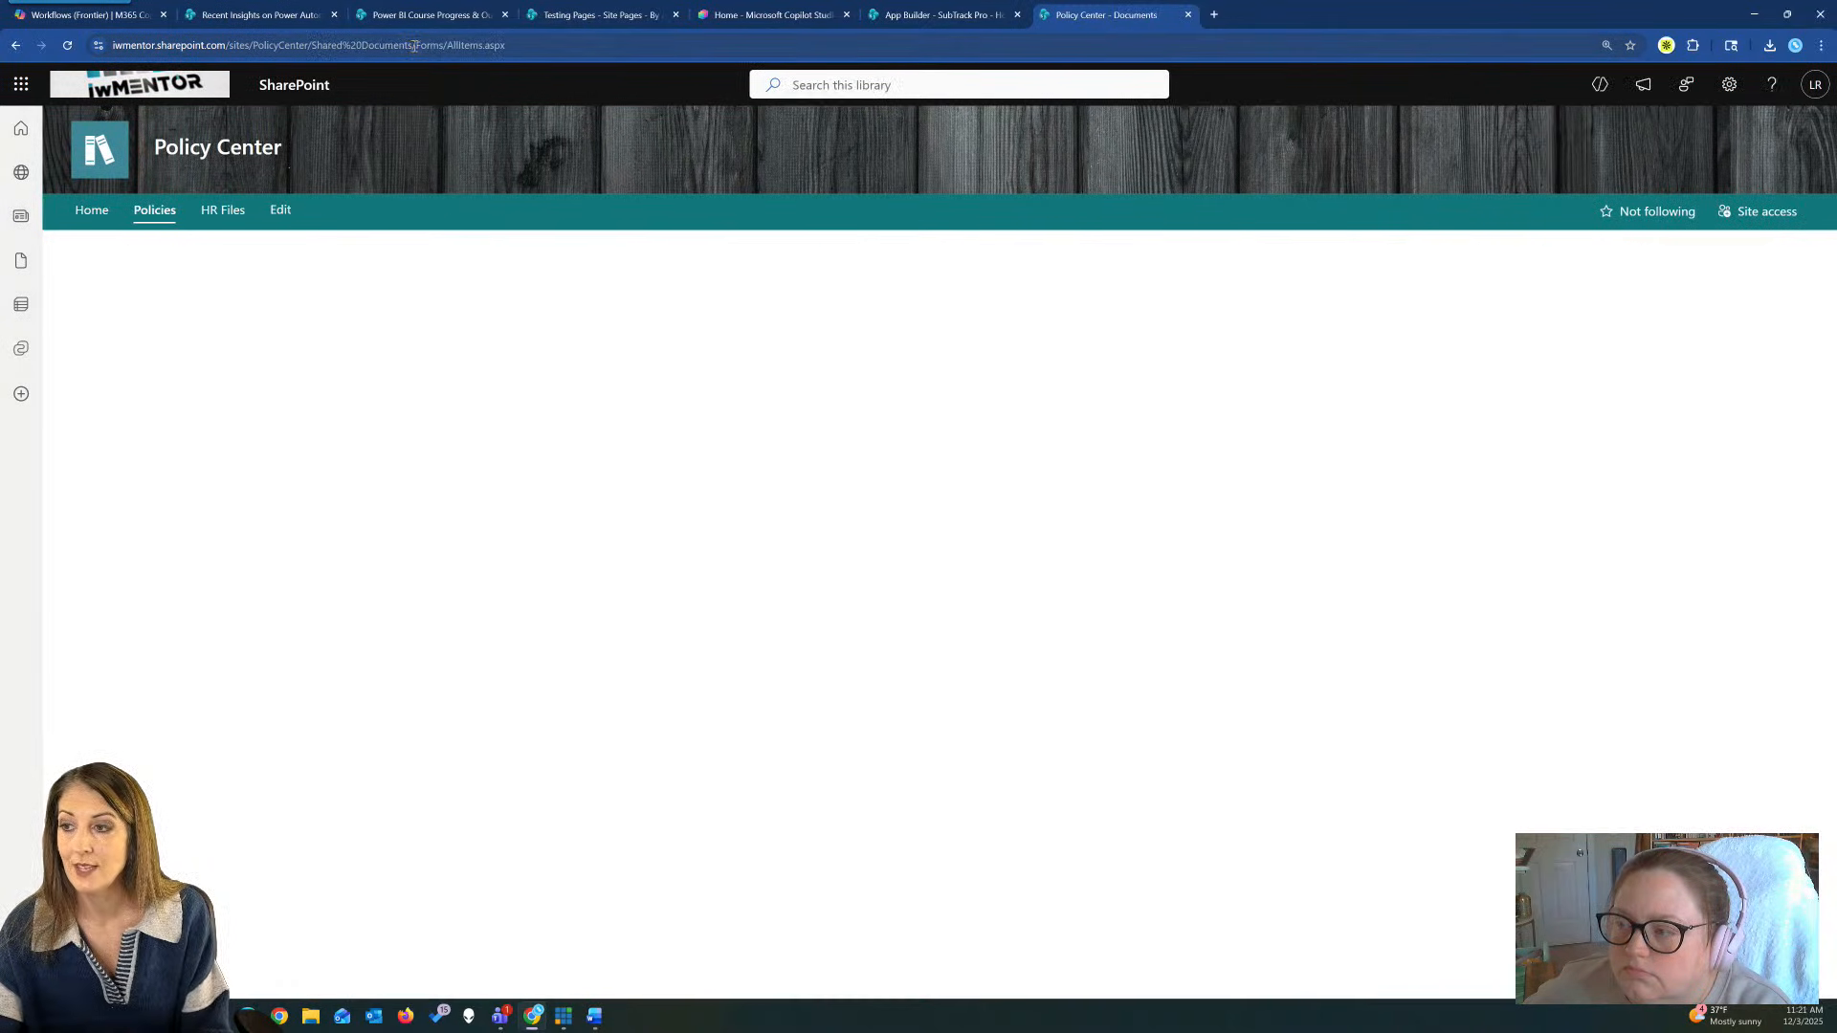
{"action": "left_click", "coordinate": [400, 46]}
{"action": "left_click", "coordinate": [433, 46]}
{"action": "left_click_drag", "start_coordinate": [454, 46], "coordinate": [110, 48]}
{"action": "key", "text": "ctrl+c"}
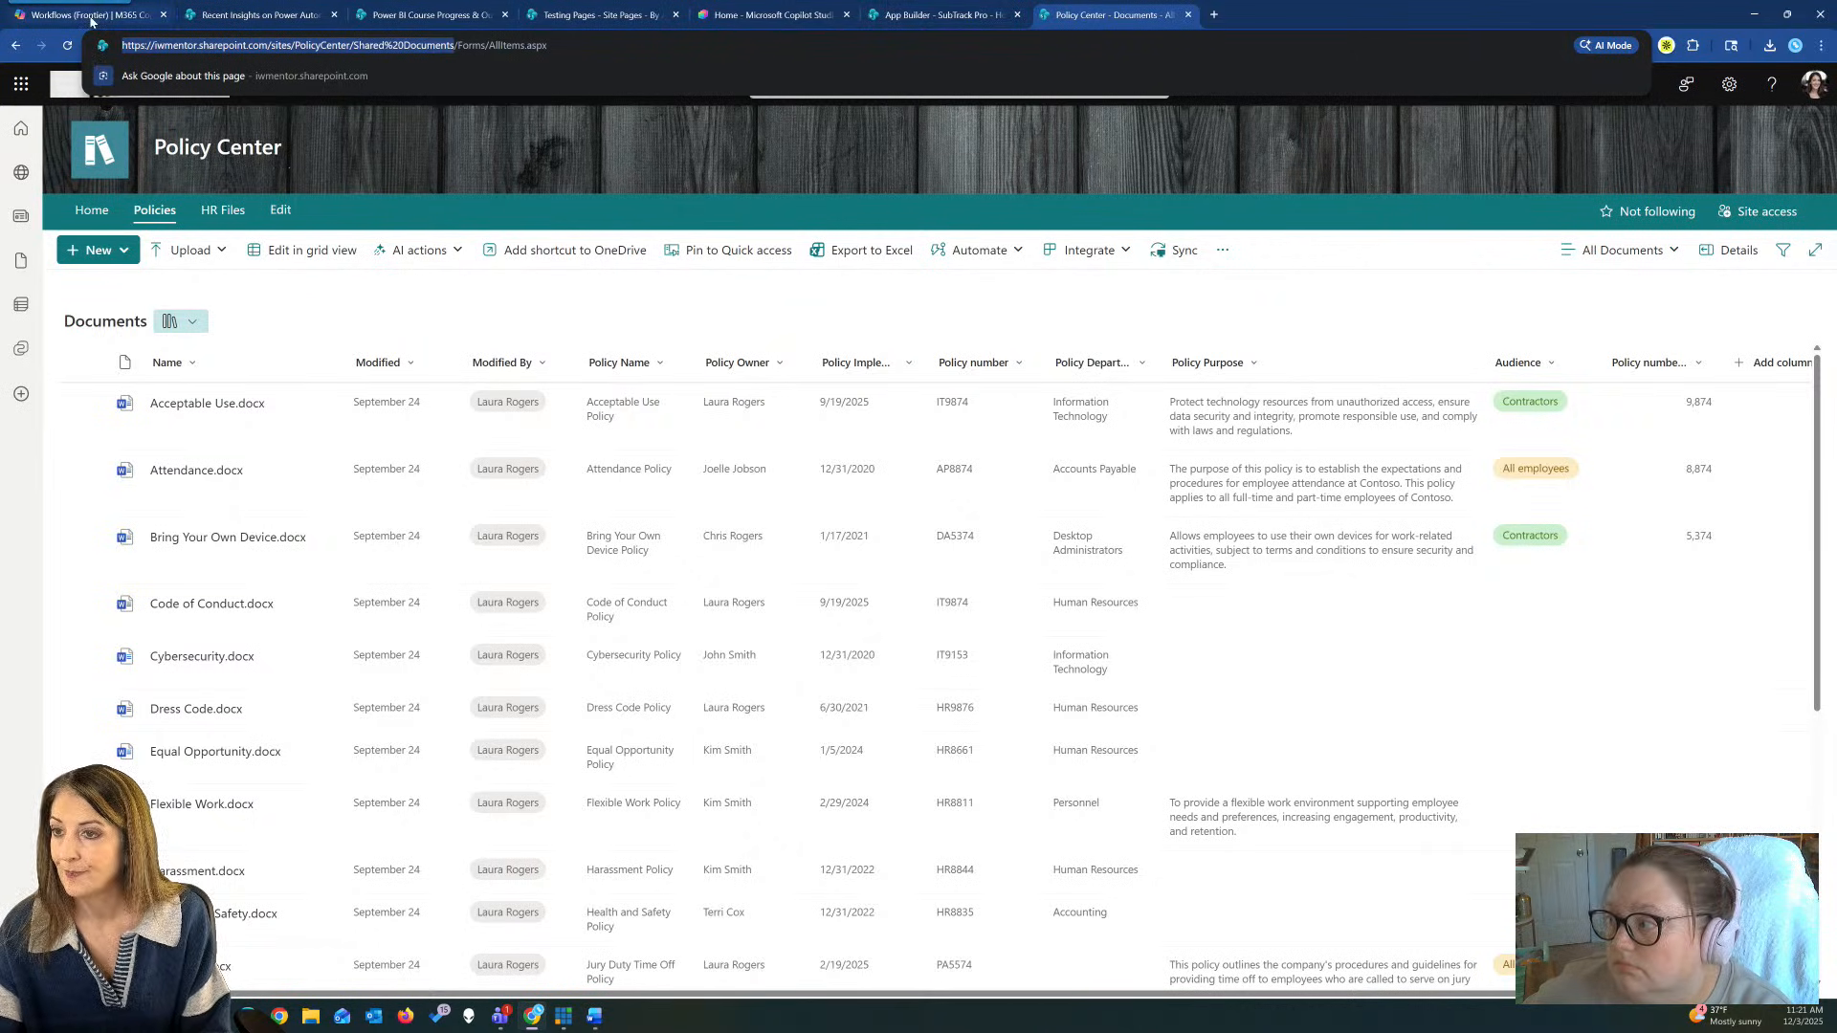
{"action": "left_click", "coordinate": [123, 19]}
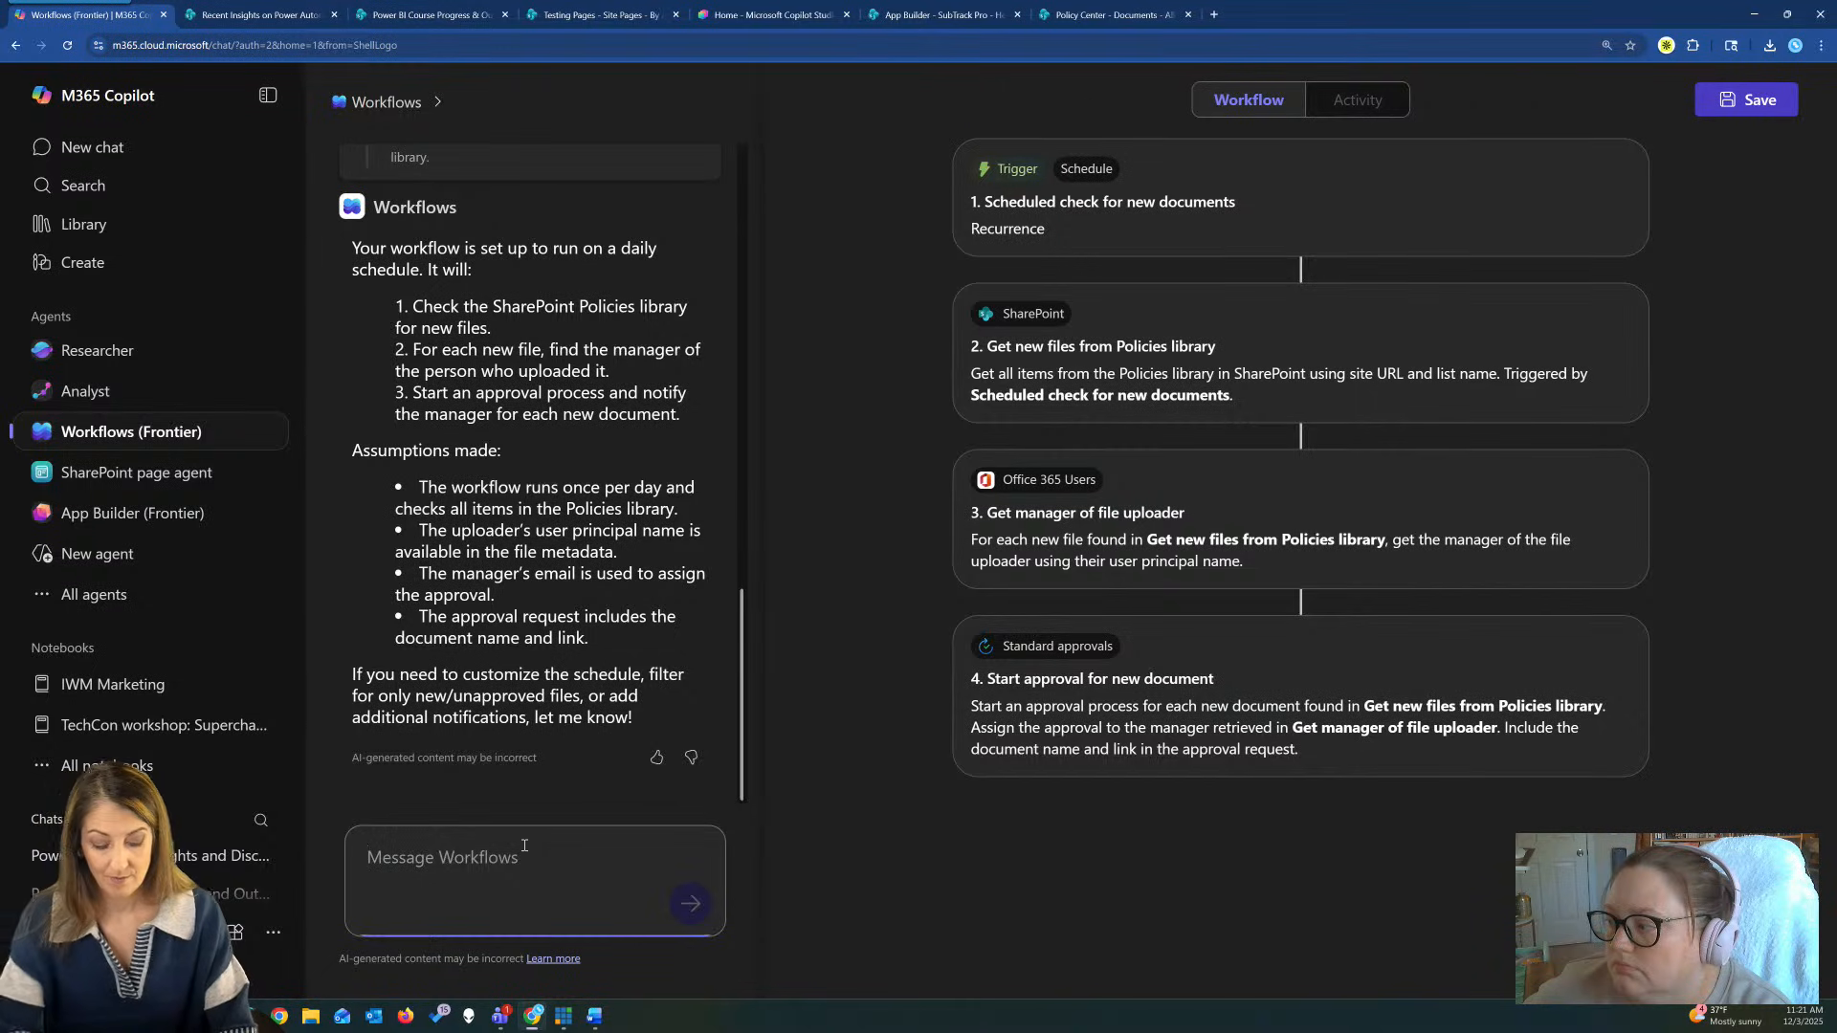
{"action": "type", "text": "you"}
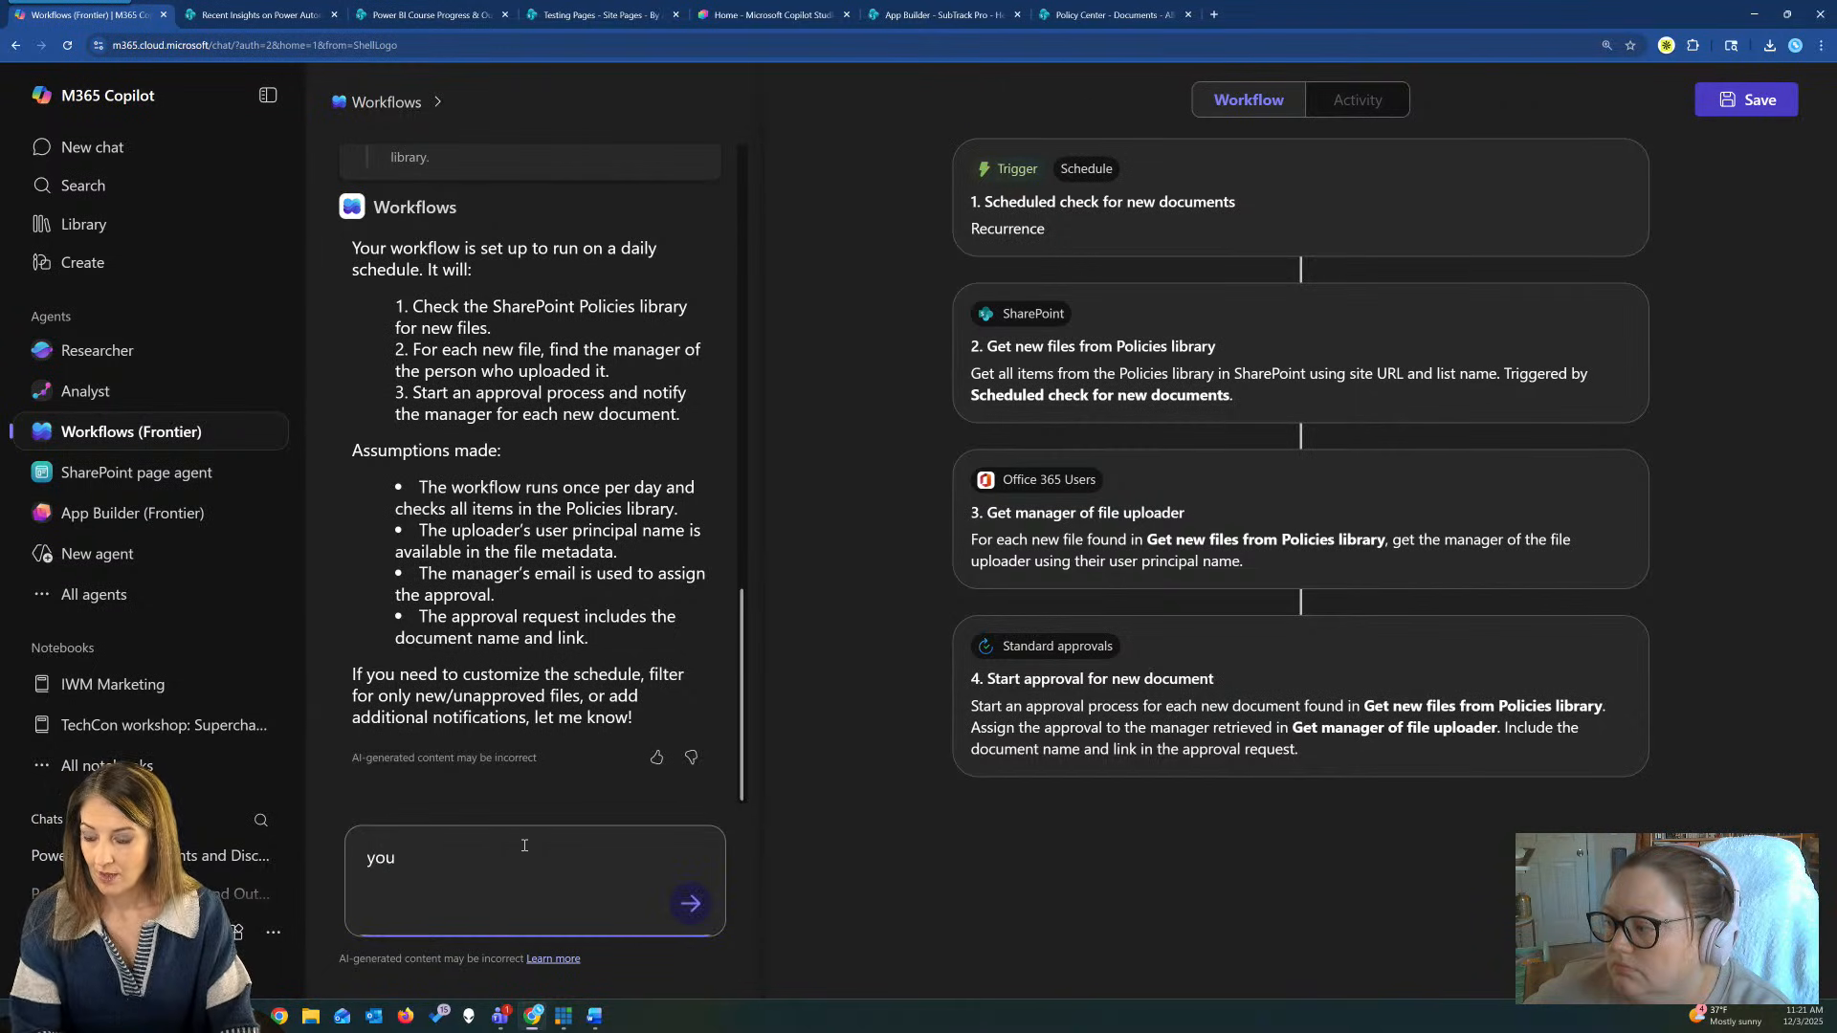
{"action": "key", "text": "BackSpace"}
{"action": "key", "text": "BackSpace"}
{"action": "key", "text": "BackSpace"}
{"action": "key", "text": "BackSpace"}
{"action": "type", "text": "use this as the polici"}
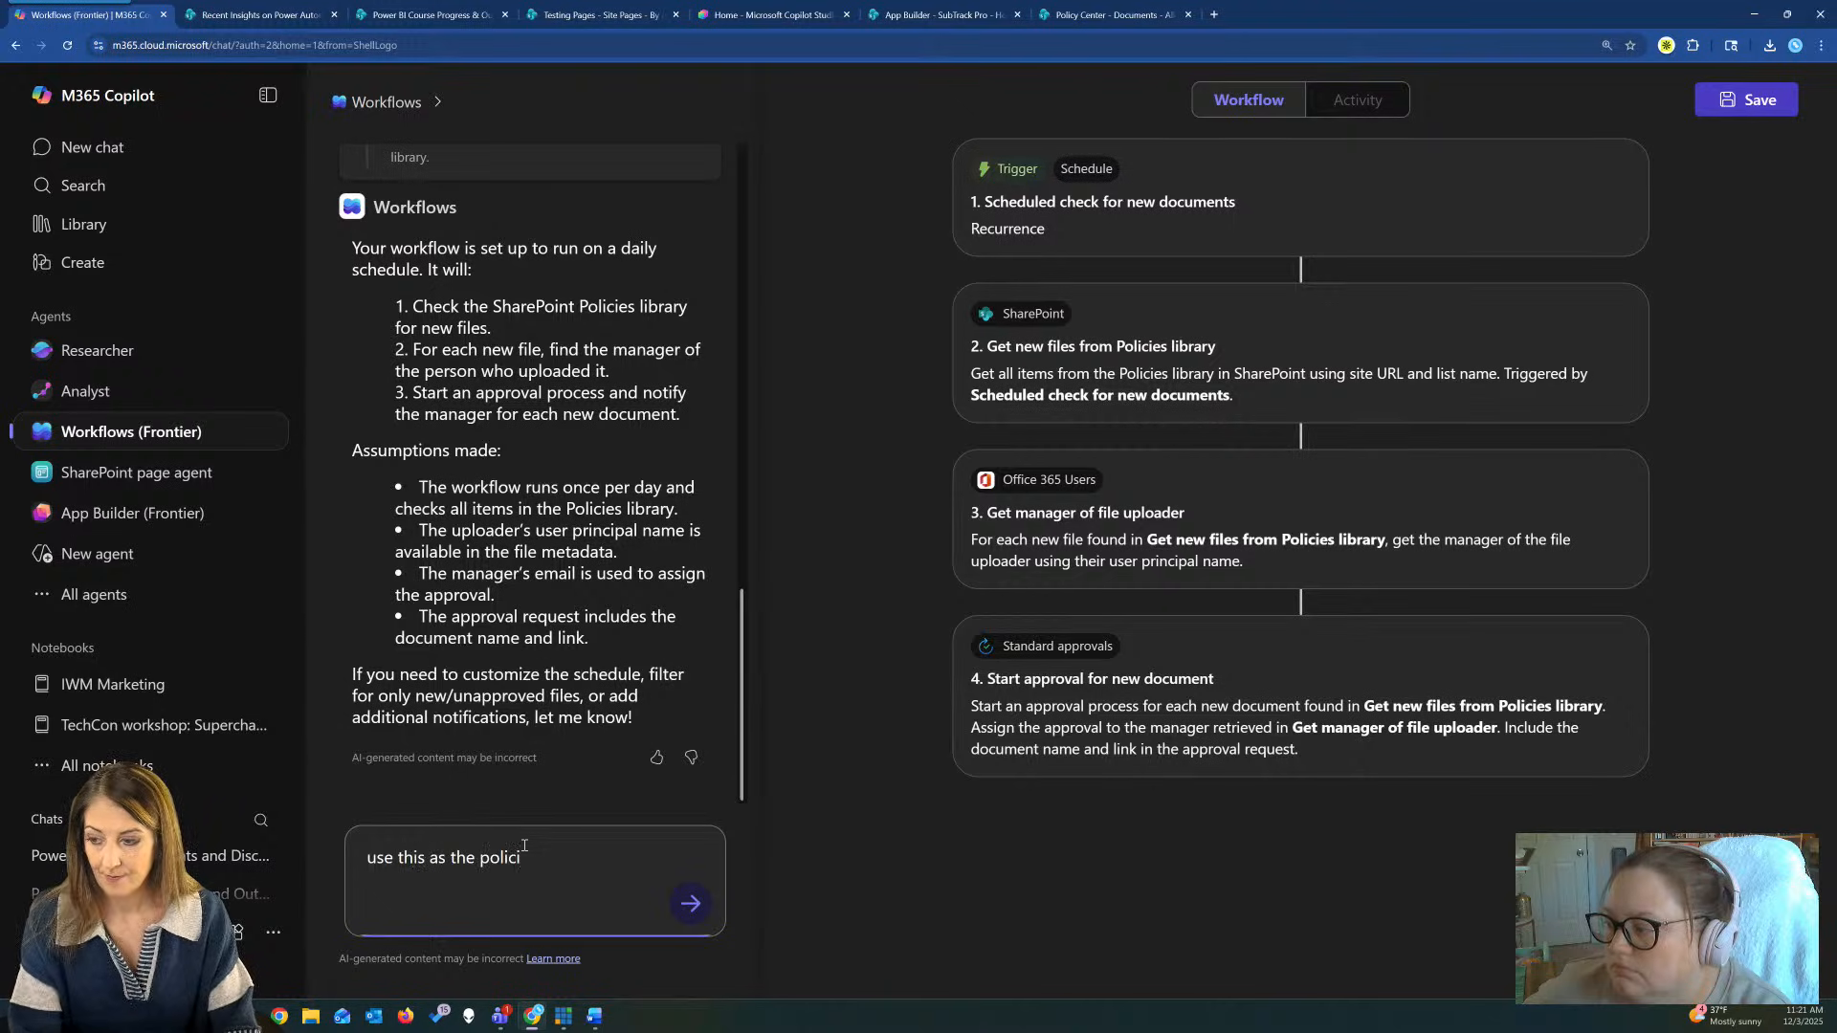
{"action": "key", "text": "BackSpace"}
{"action": "type", "text": "y library"}
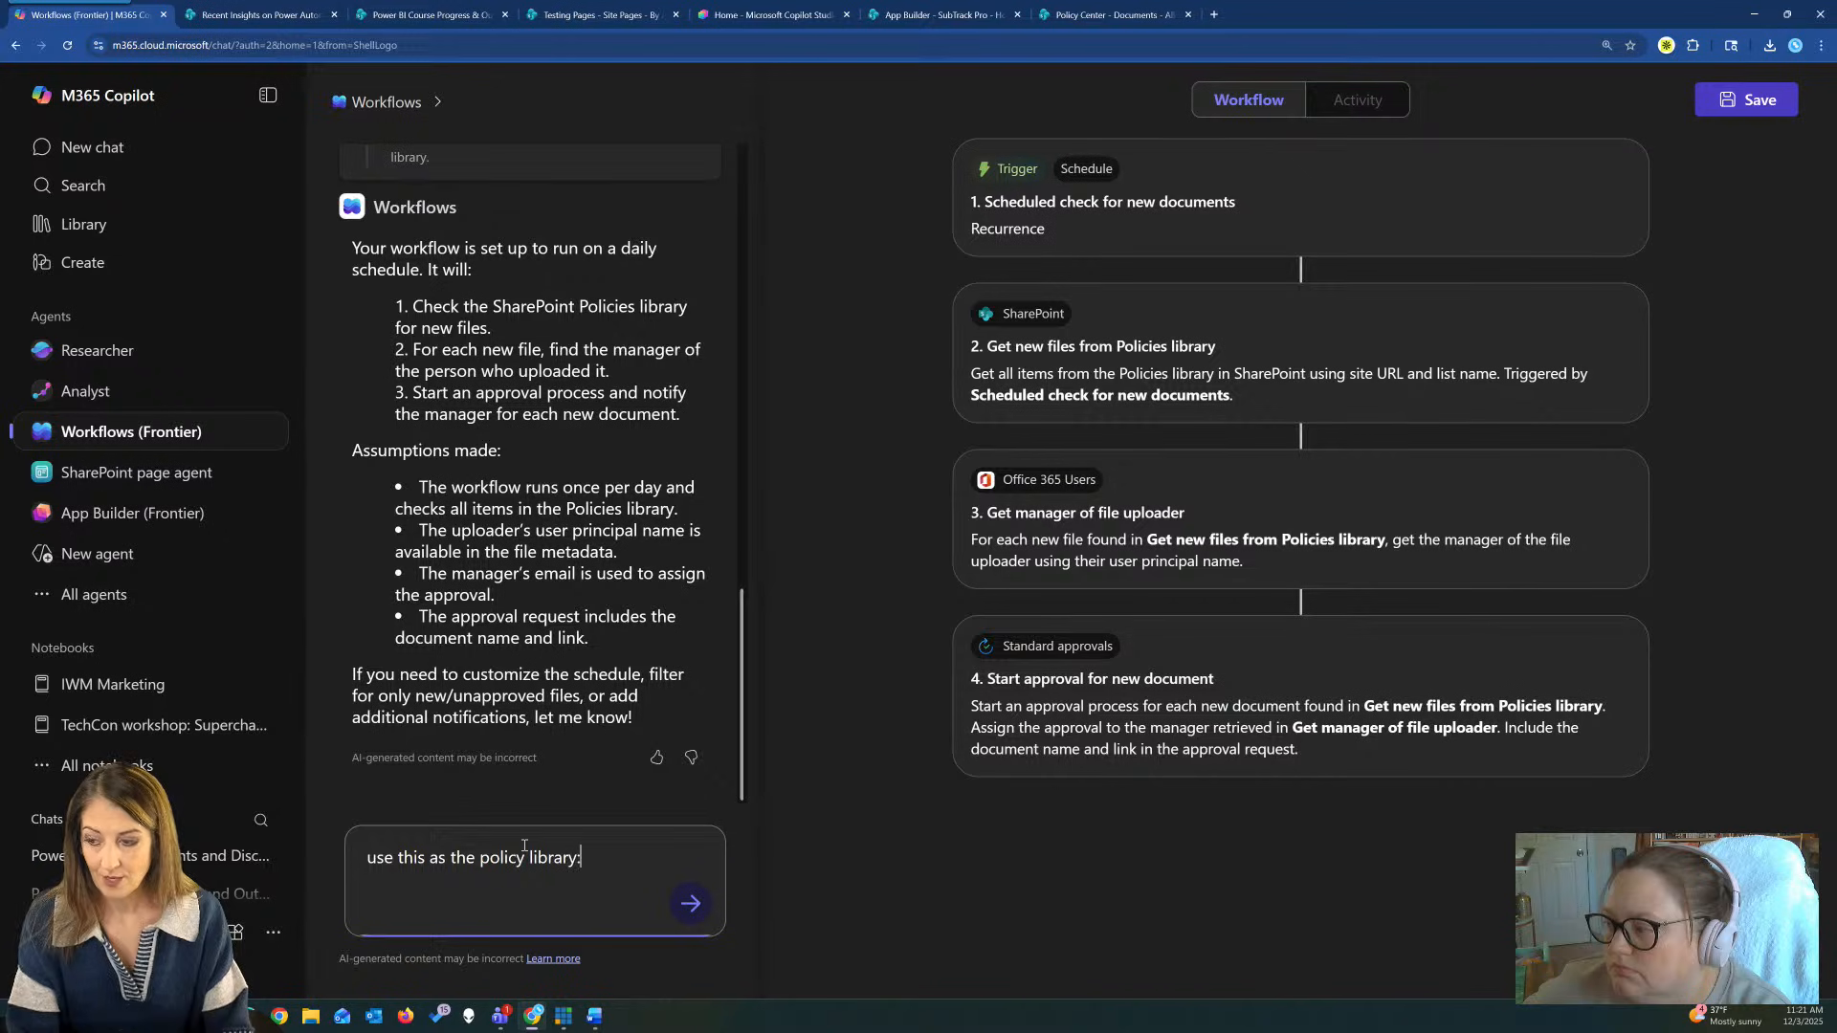
{"action": "type", "text": ":"}
{"action": "key", "text": "ctrl+v"}
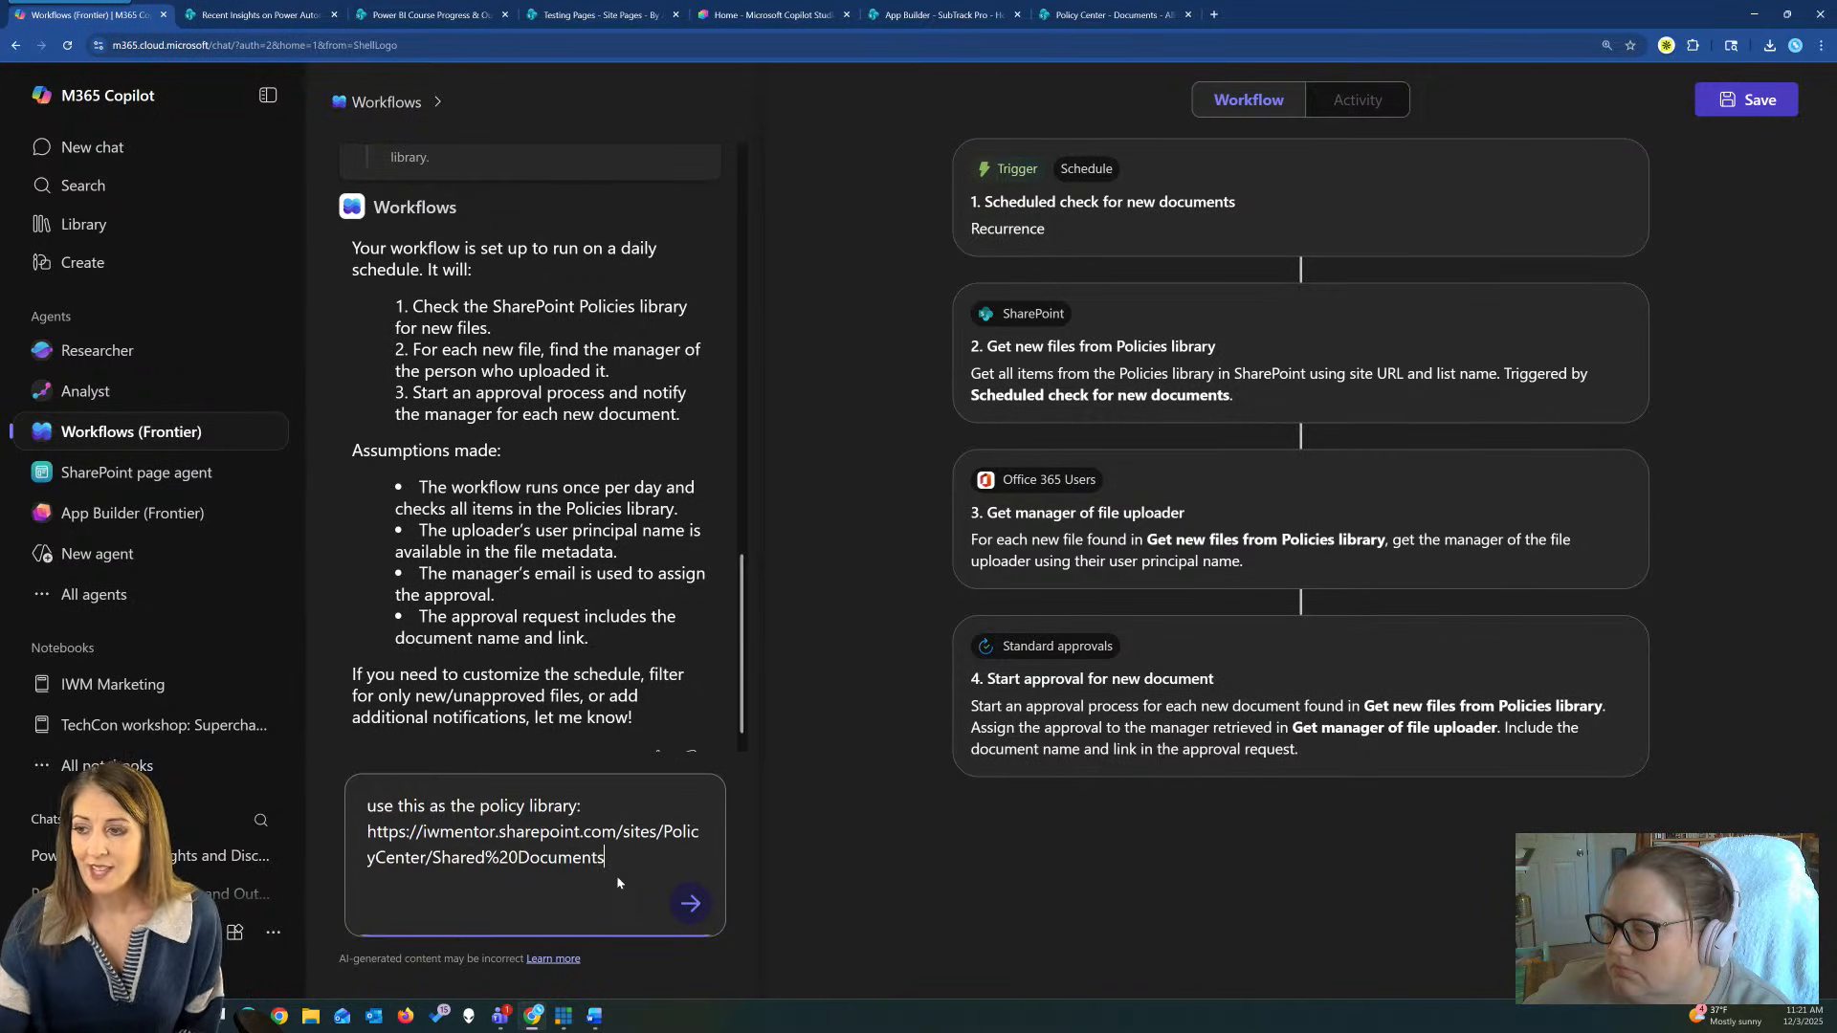
{"action": "left_click", "coordinate": [691, 903]}
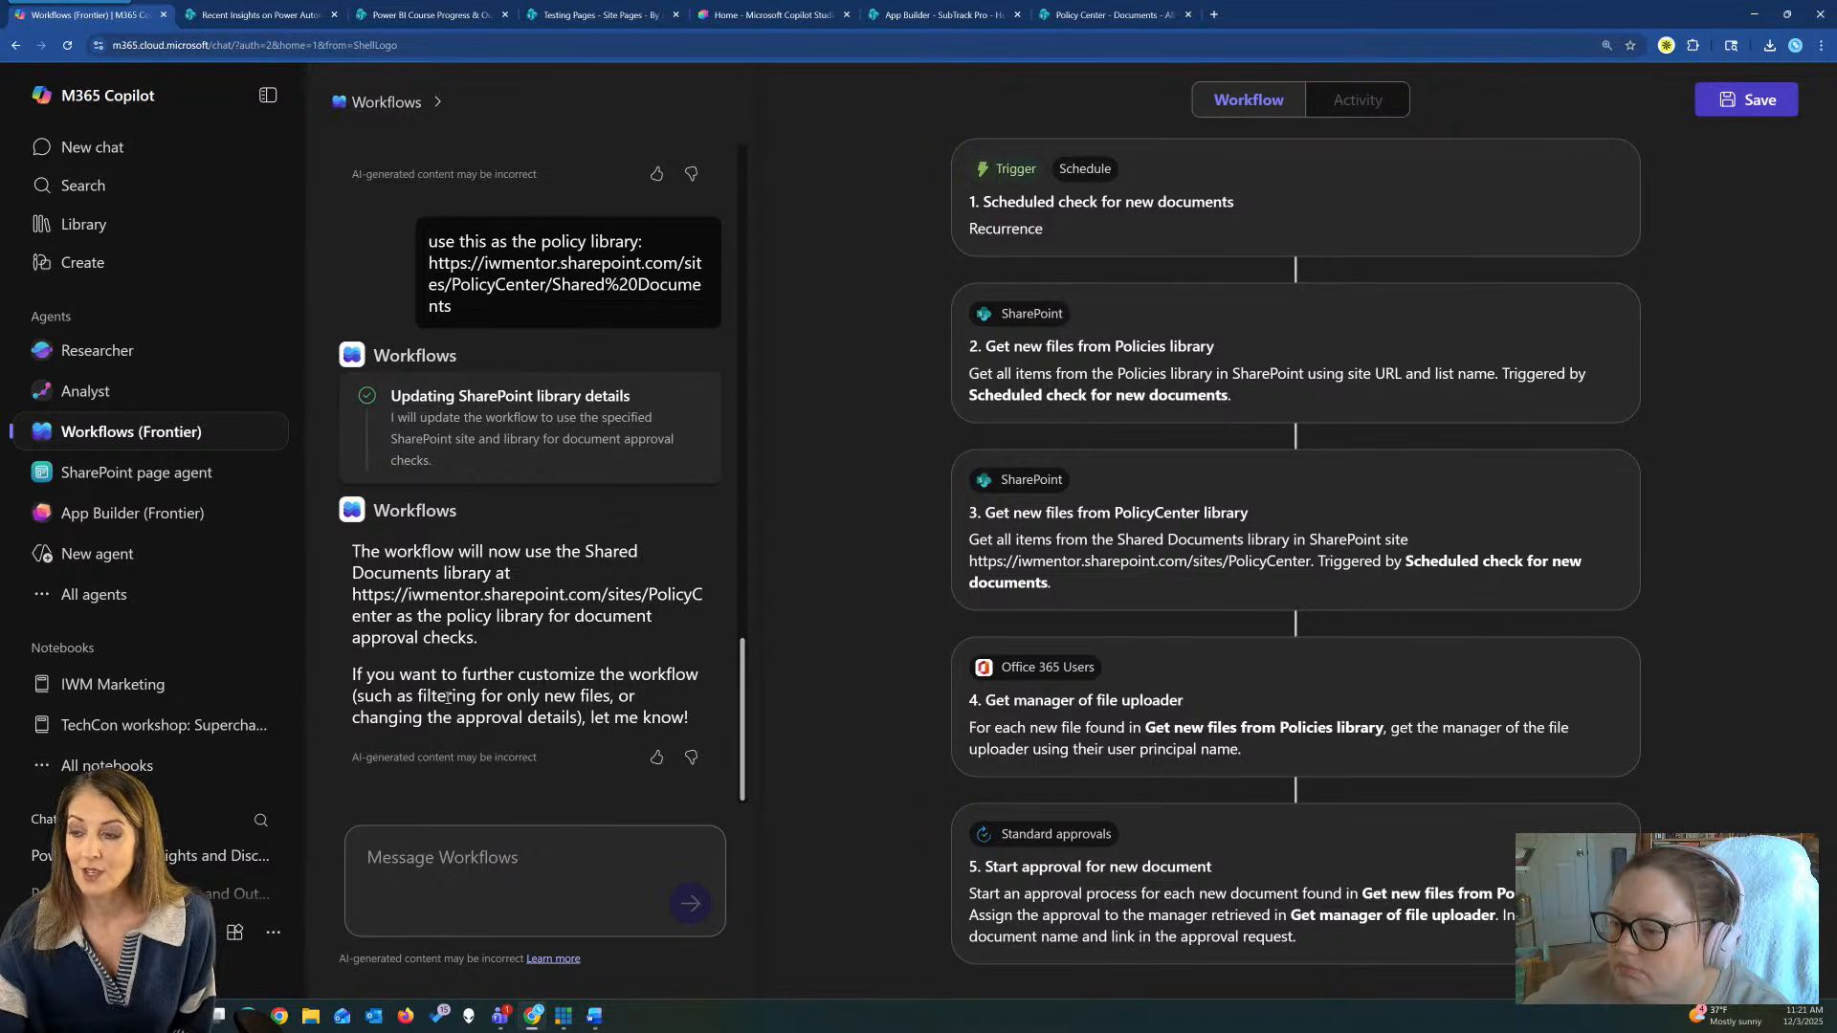
Review the updated workflow and ask the agent to "delete #2".
{"action": "scroll", "coordinate": [1090, 792], "scroll_direction": "down", "scroll_amount": 1}
{"action": "scroll", "coordinate": [1090, 693], "scroll_direction": "up", "scroll_amount": 1}
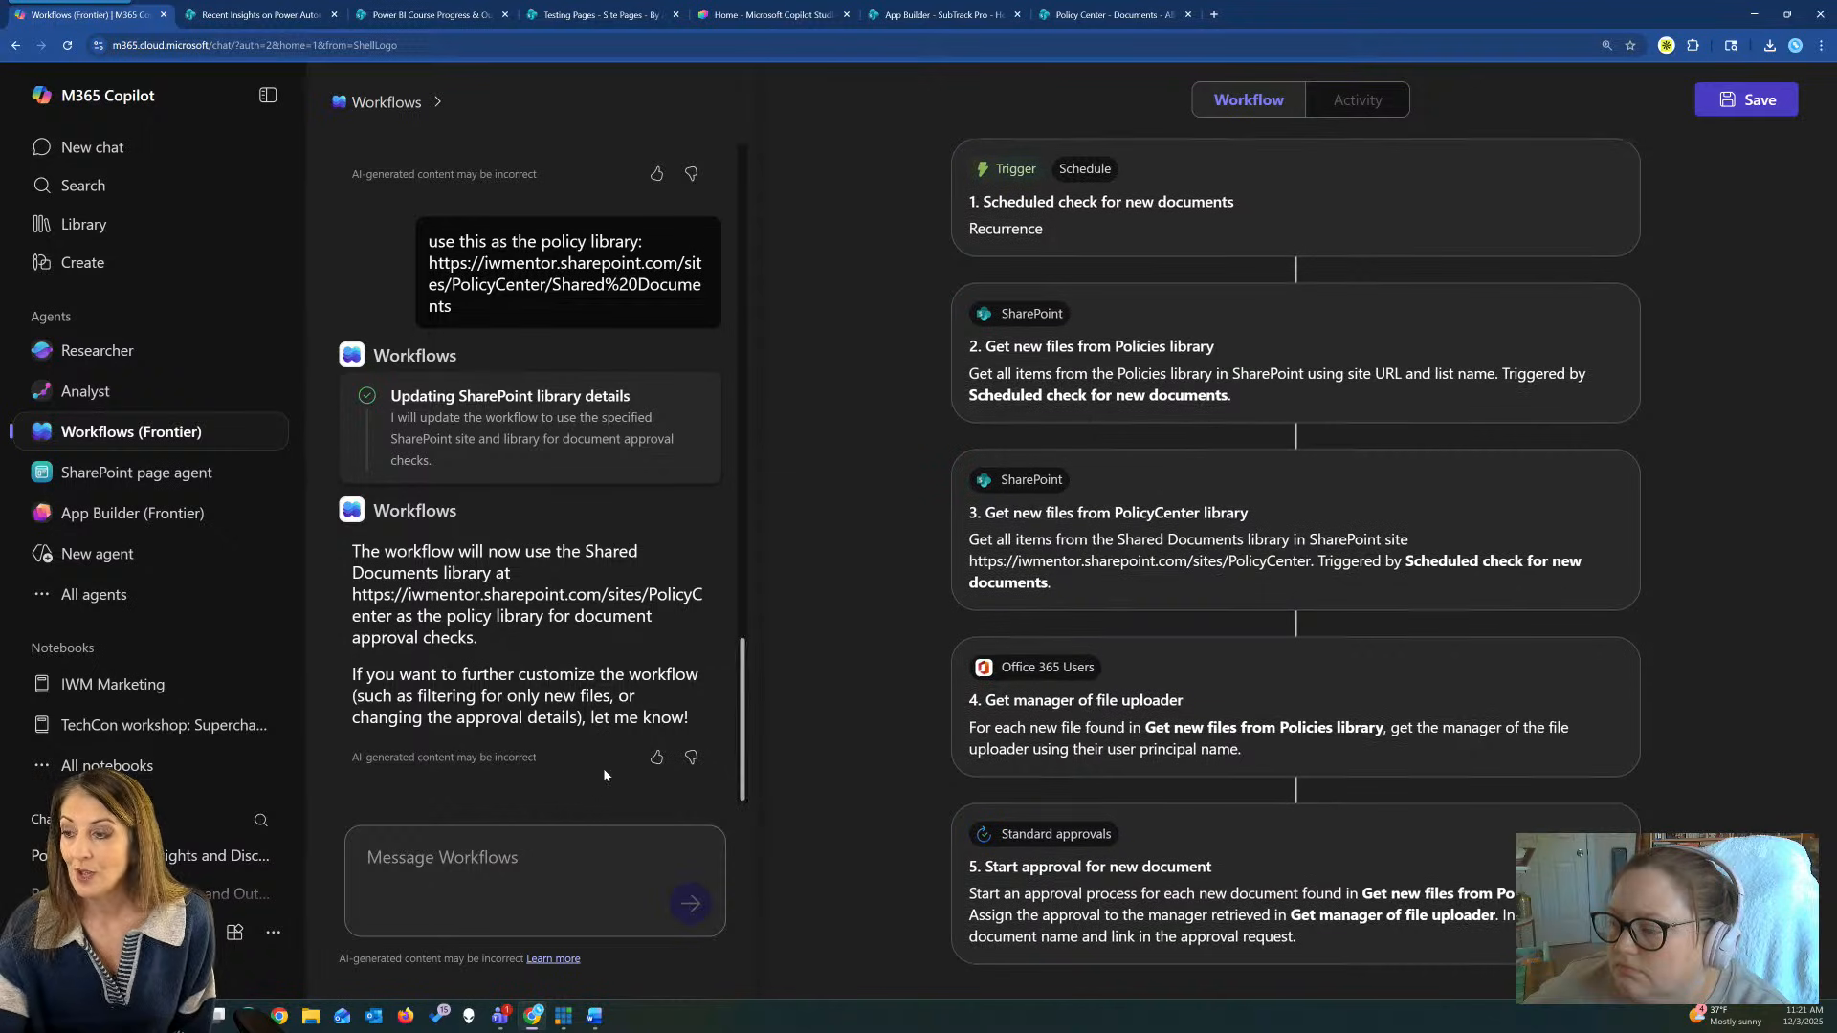
{"action": "left_click", "coordinate": [497, 853]}
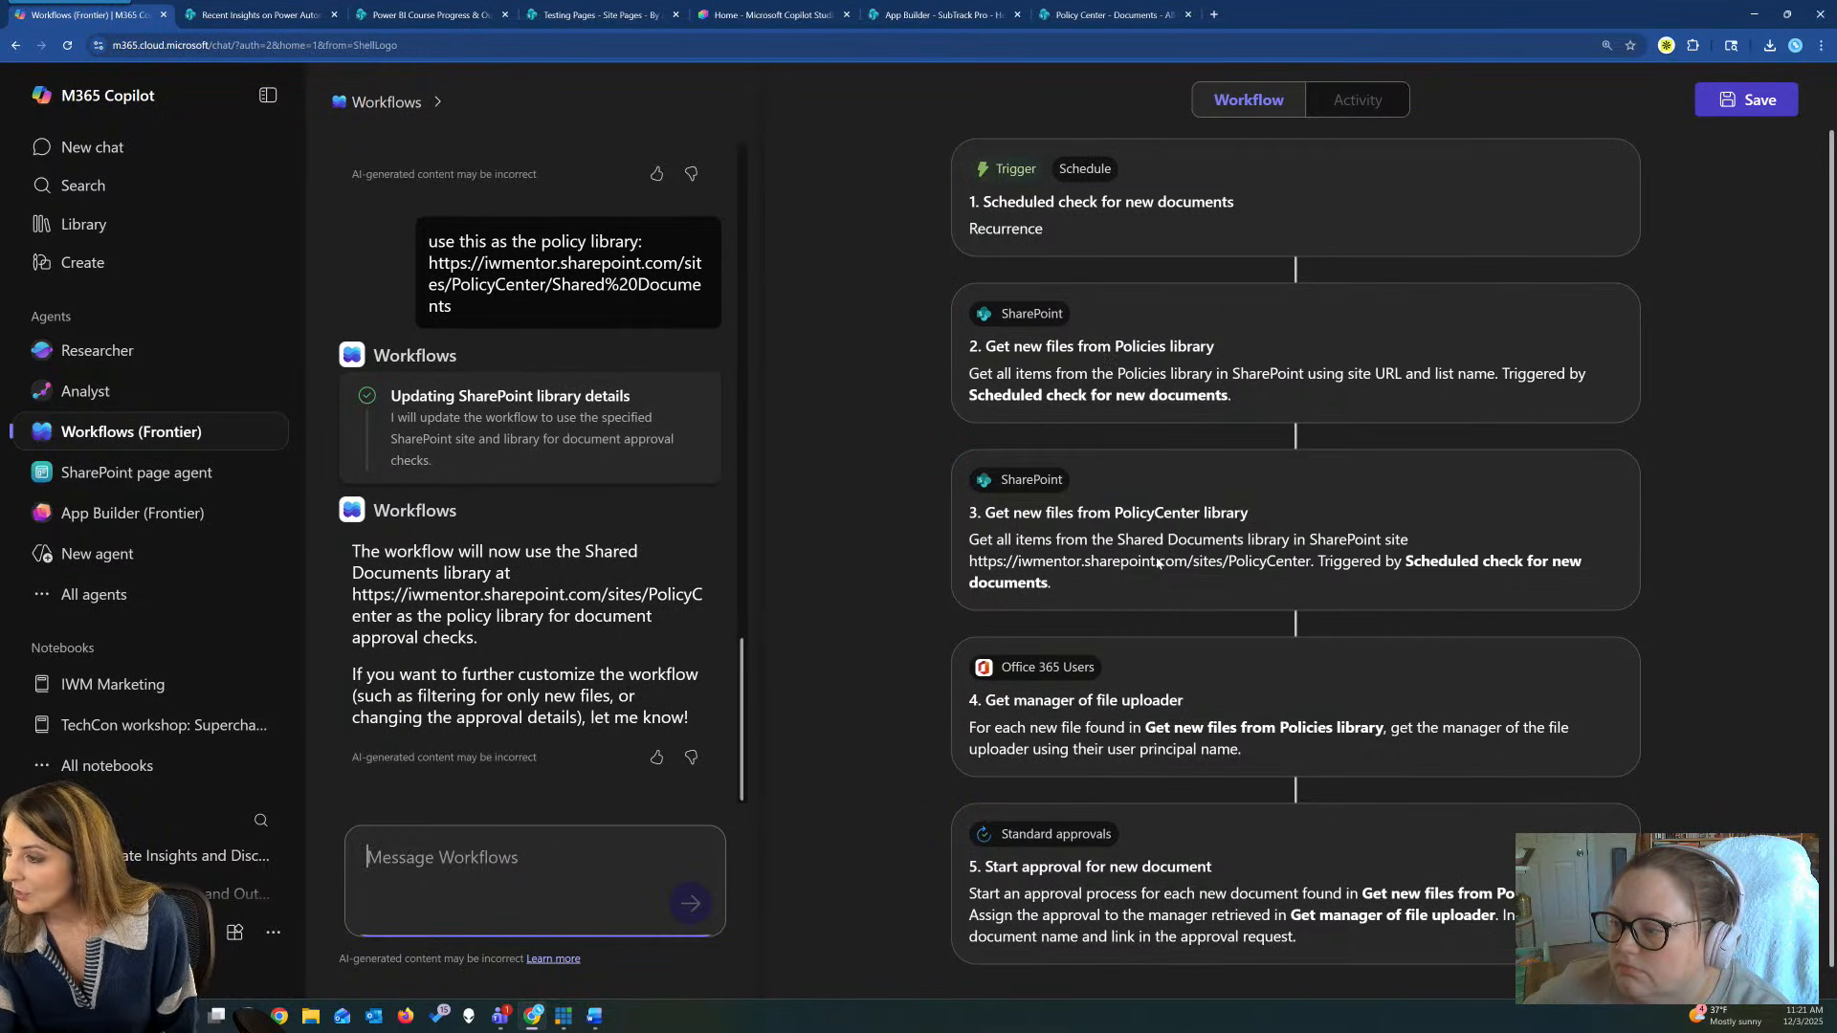
{"action": "type", "text": "delete #2"}
{"action": "key", "text": "Return"}
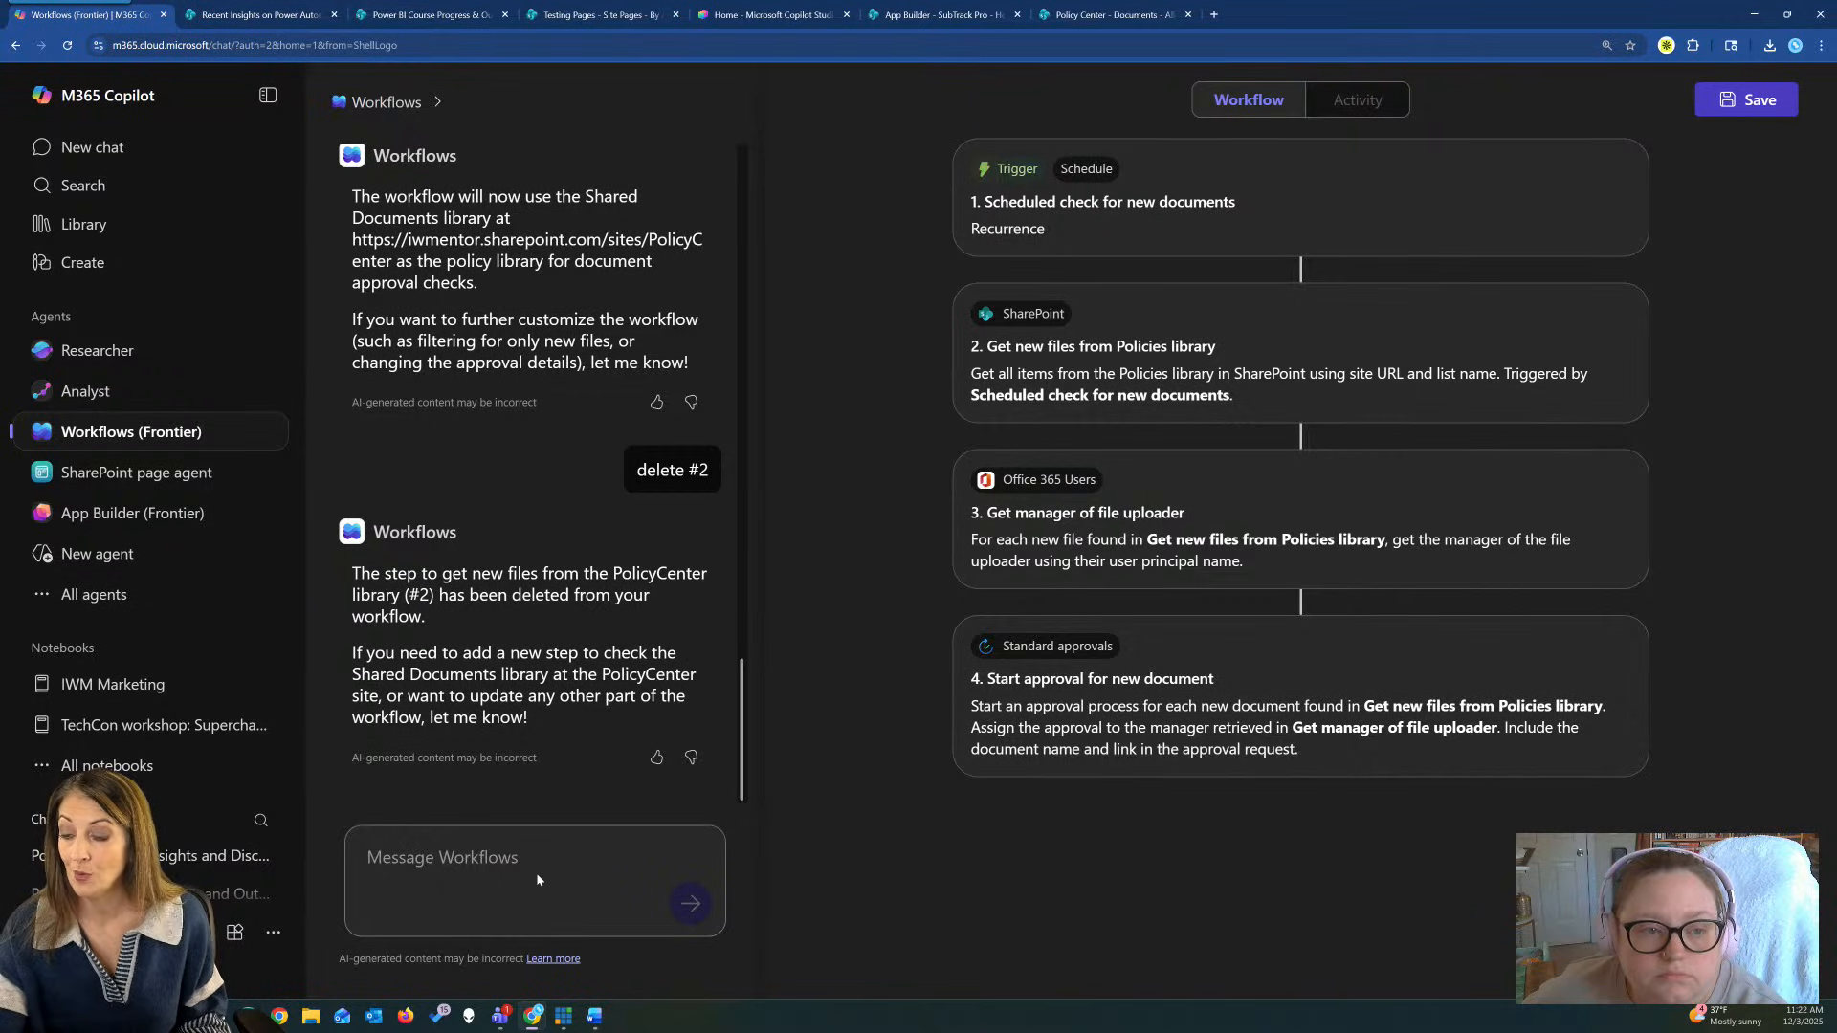
Instruct the Workflows agent: "after approval, set file as approved".
{"action": "left_click", "coordinate": [494, 857]}
{"action": "type", "text": "aft"}
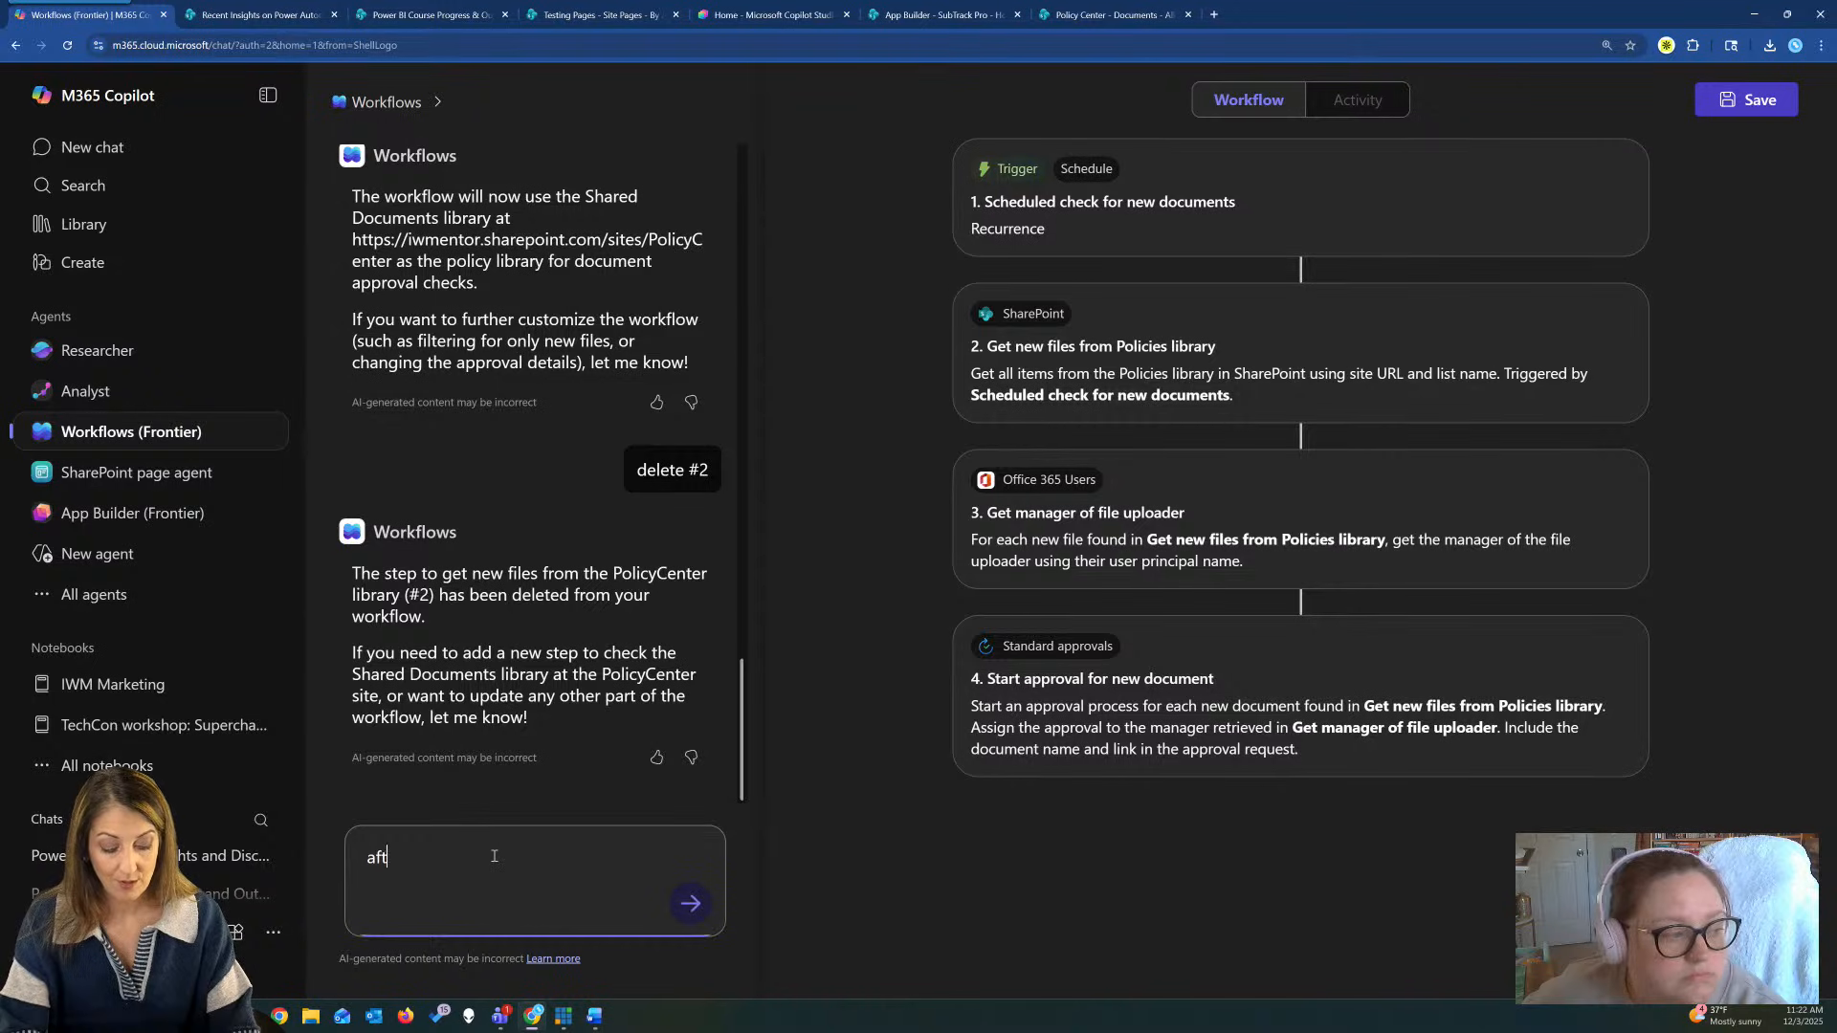
{"action": "type", "text": "er approval, set "}
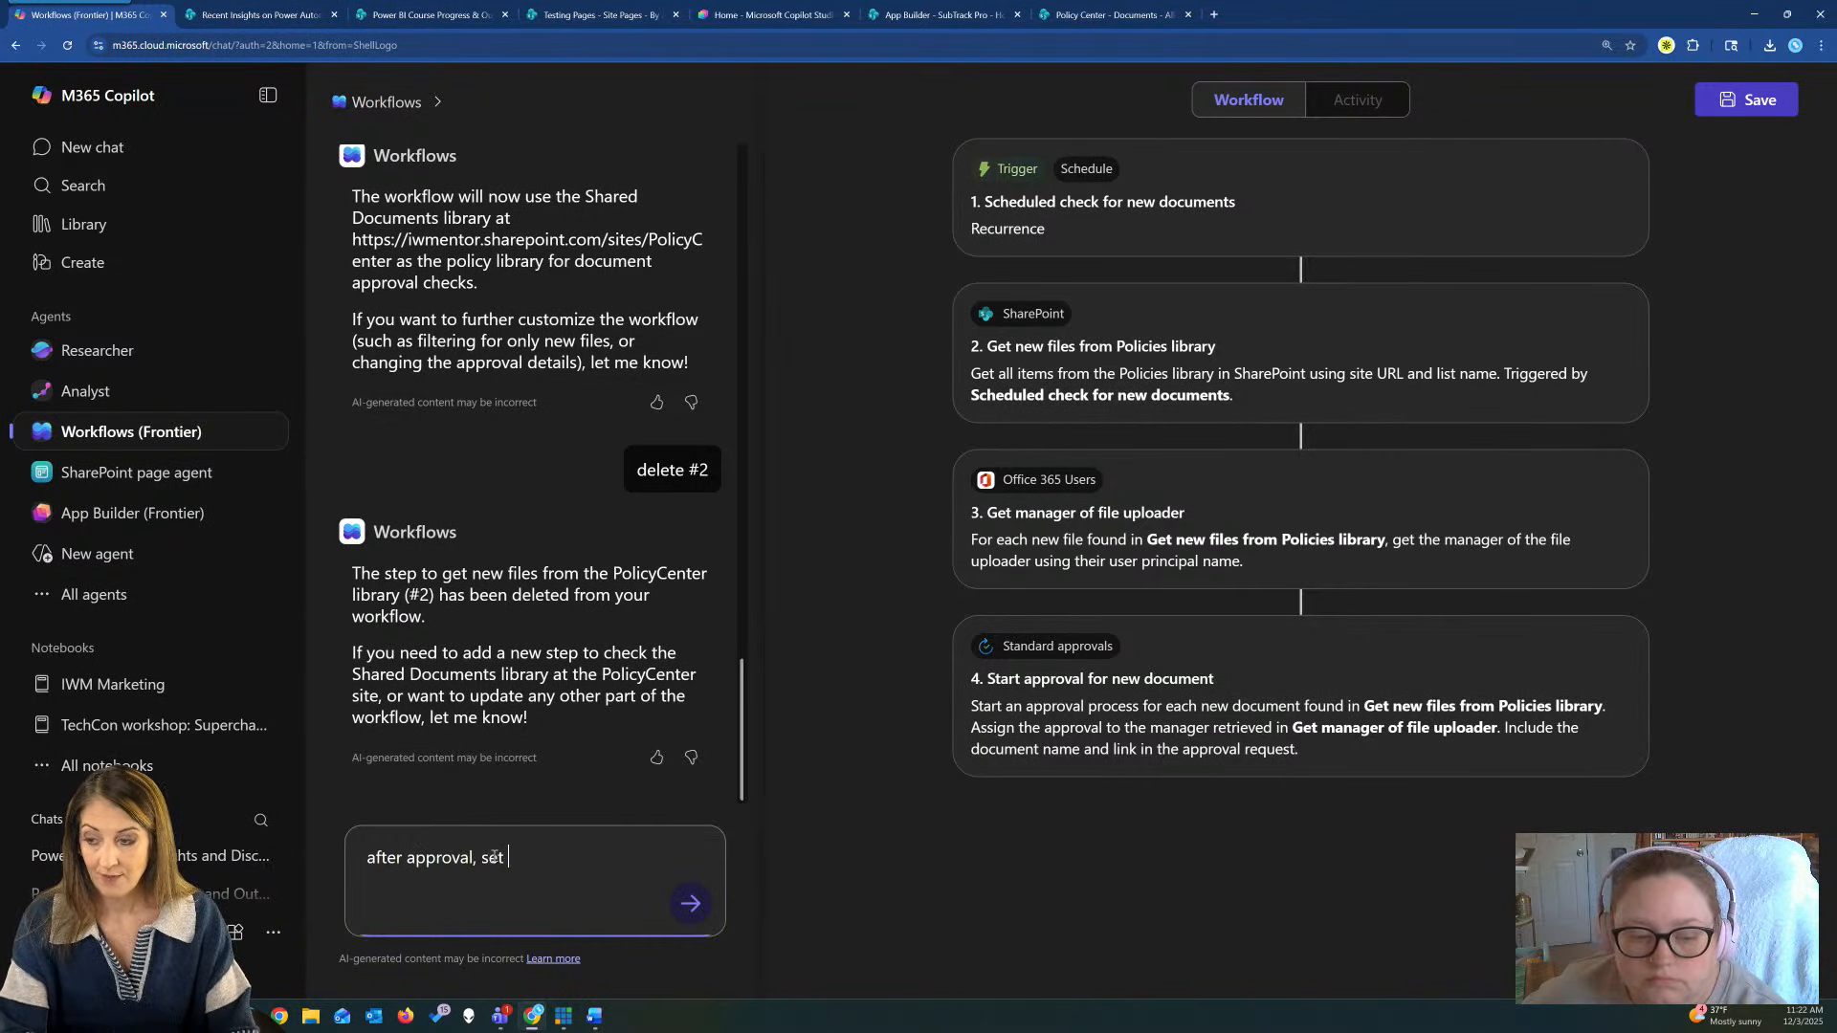
{"action": "type", "text": "file as approved"}
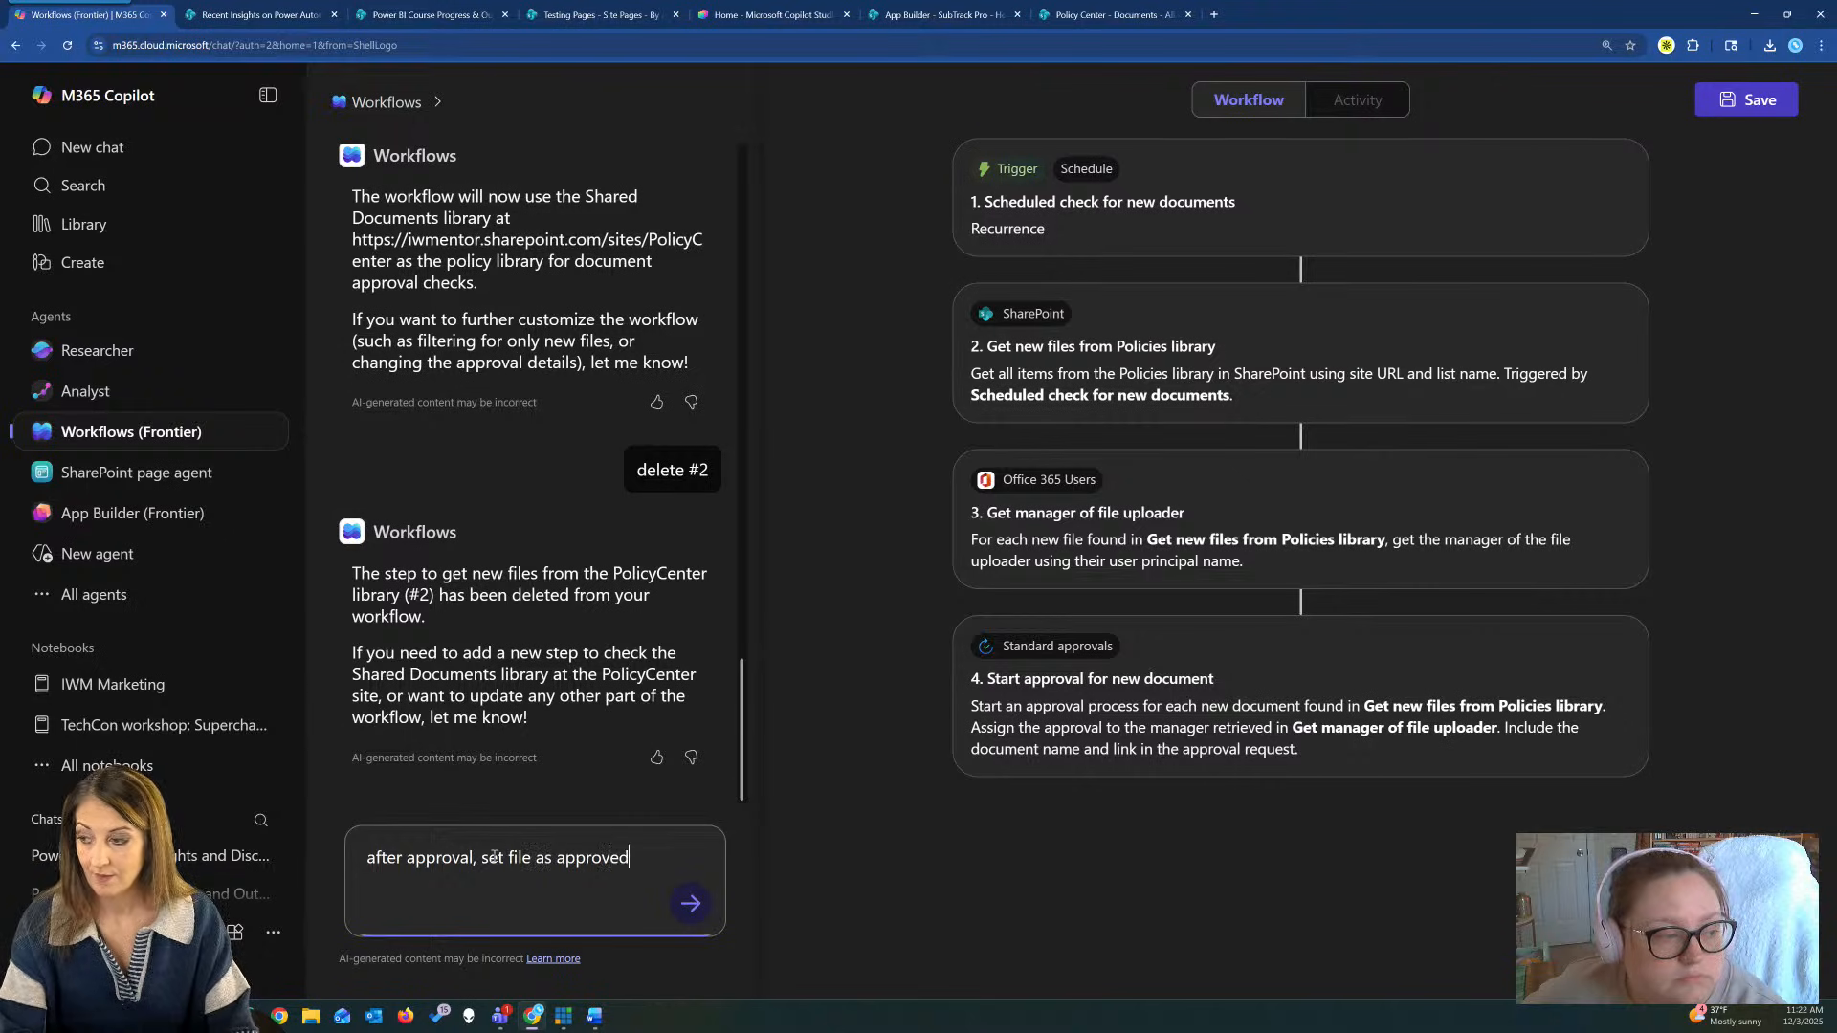
{"action": "key", "text": "Return"}
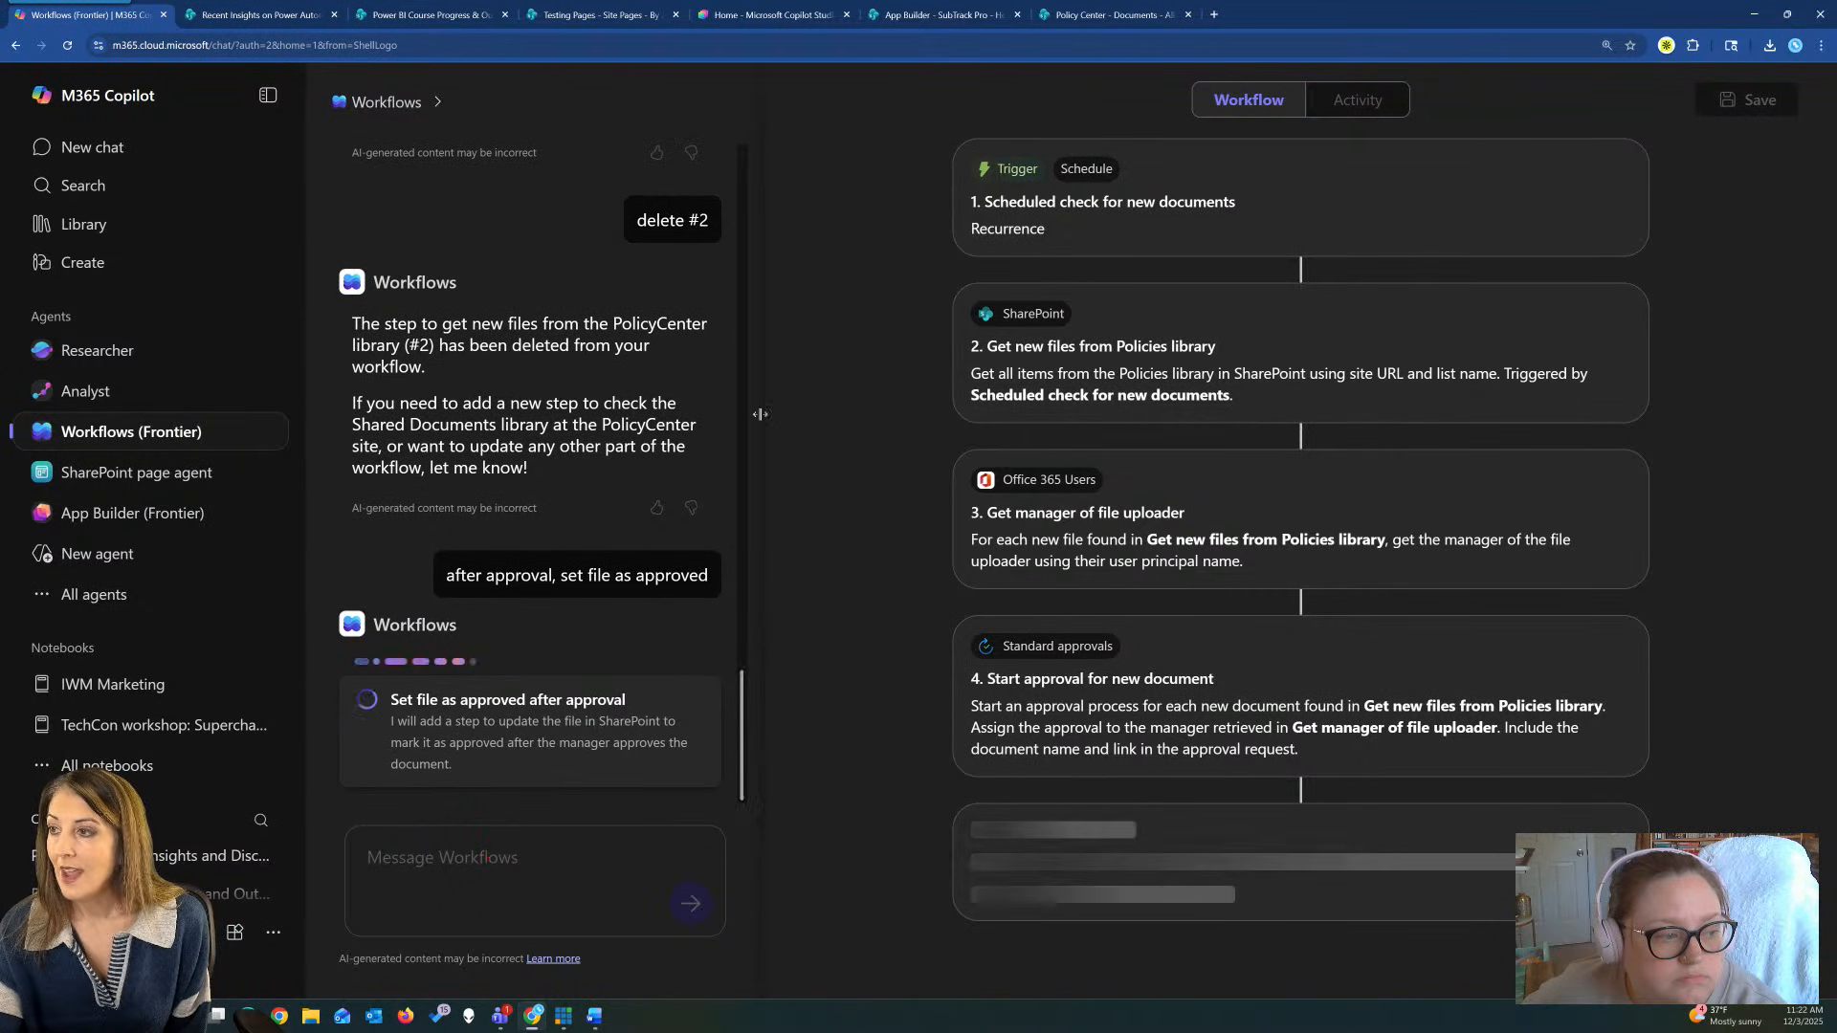
Upload Copilot_Agents_Demo.docx to the Policies library on the Policy Center site.
{"action": "left_click", "coordinate": [1106, 12]}
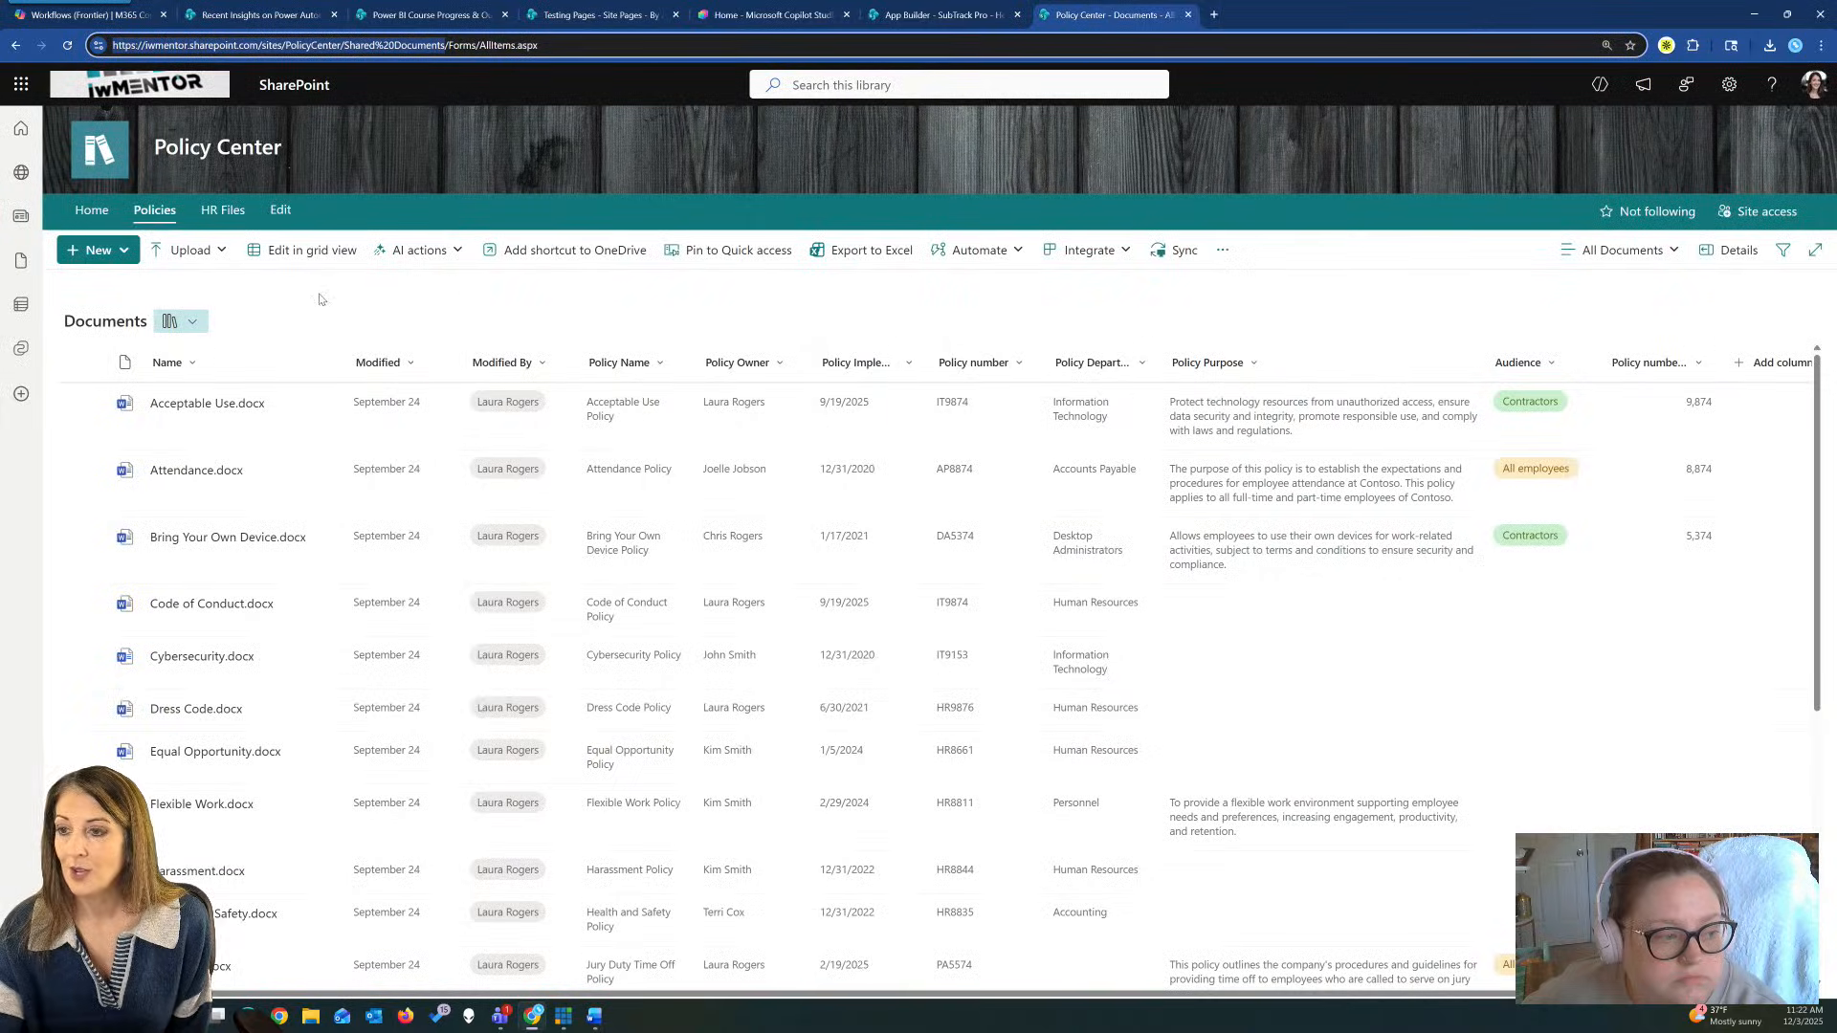
{"action": "left_click", "coordinate": [256, 440]}
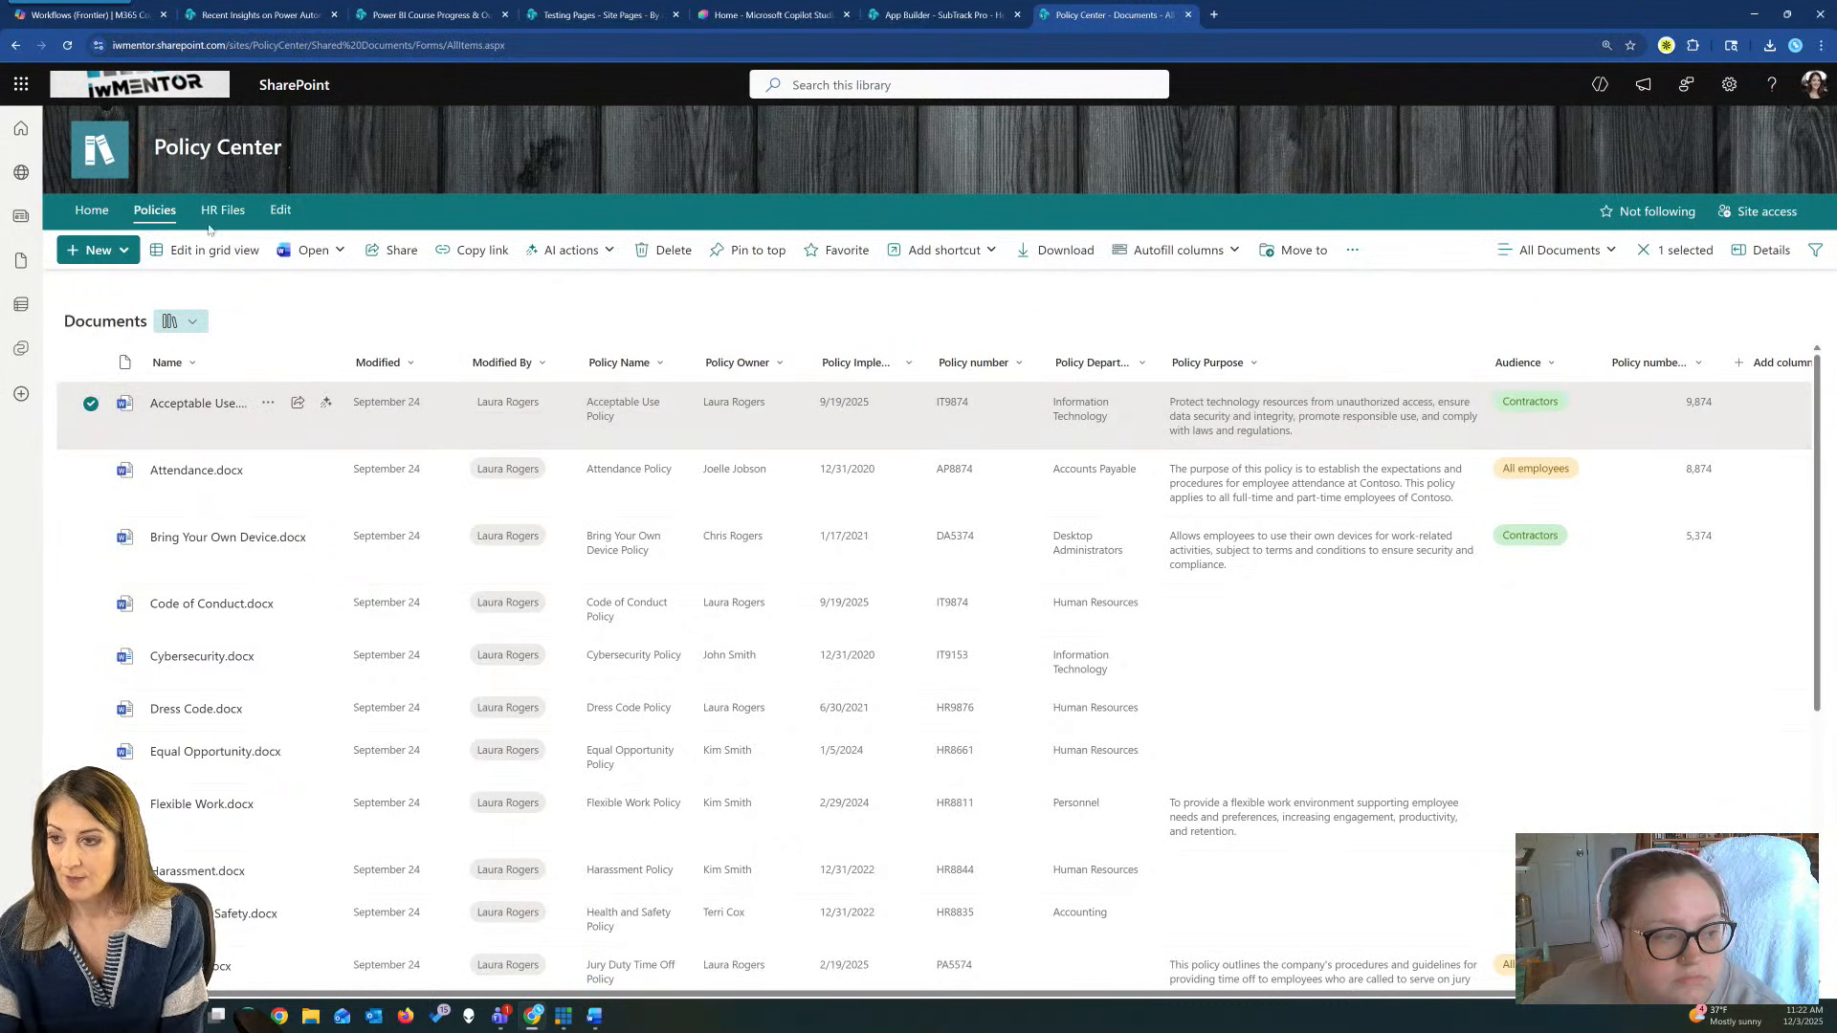
{"action": "left_click", "coordinate": [332, 319]}
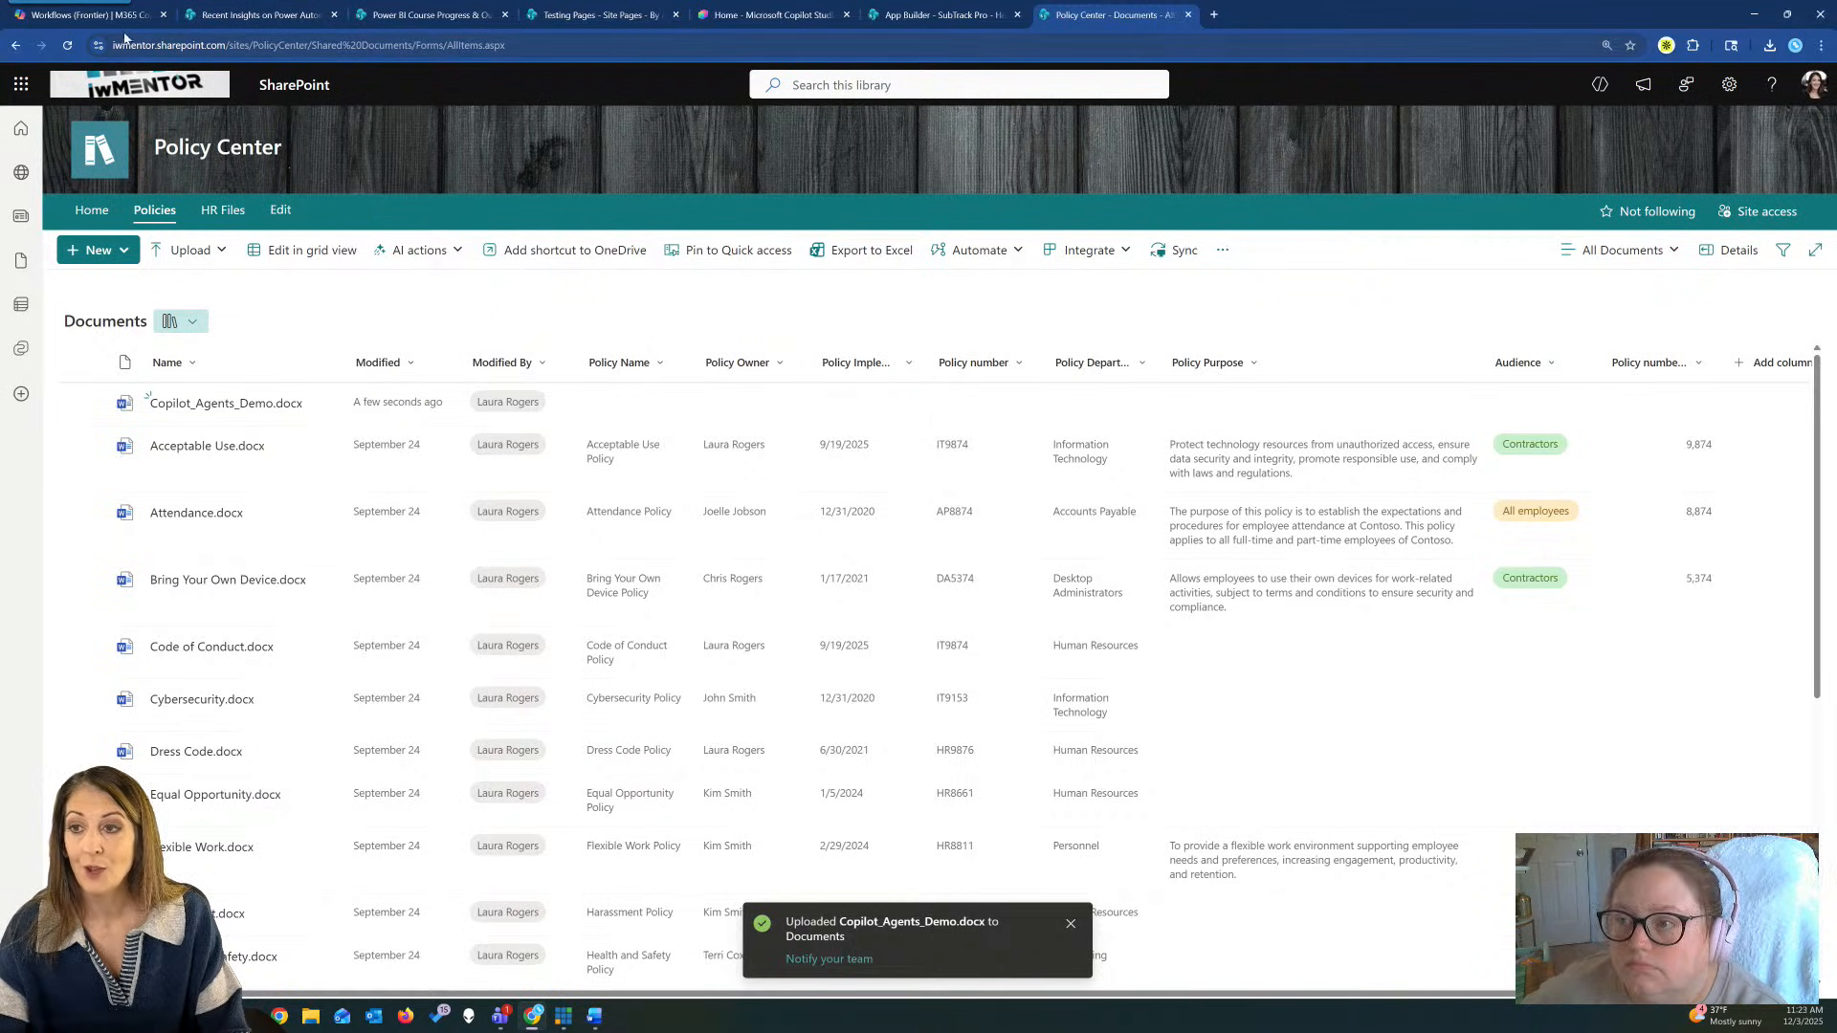
Return to the Workflows agent, save the approval workflow, and open its current run from the activity history.
{"action": "left_click", "coordinate": [97, 17]}
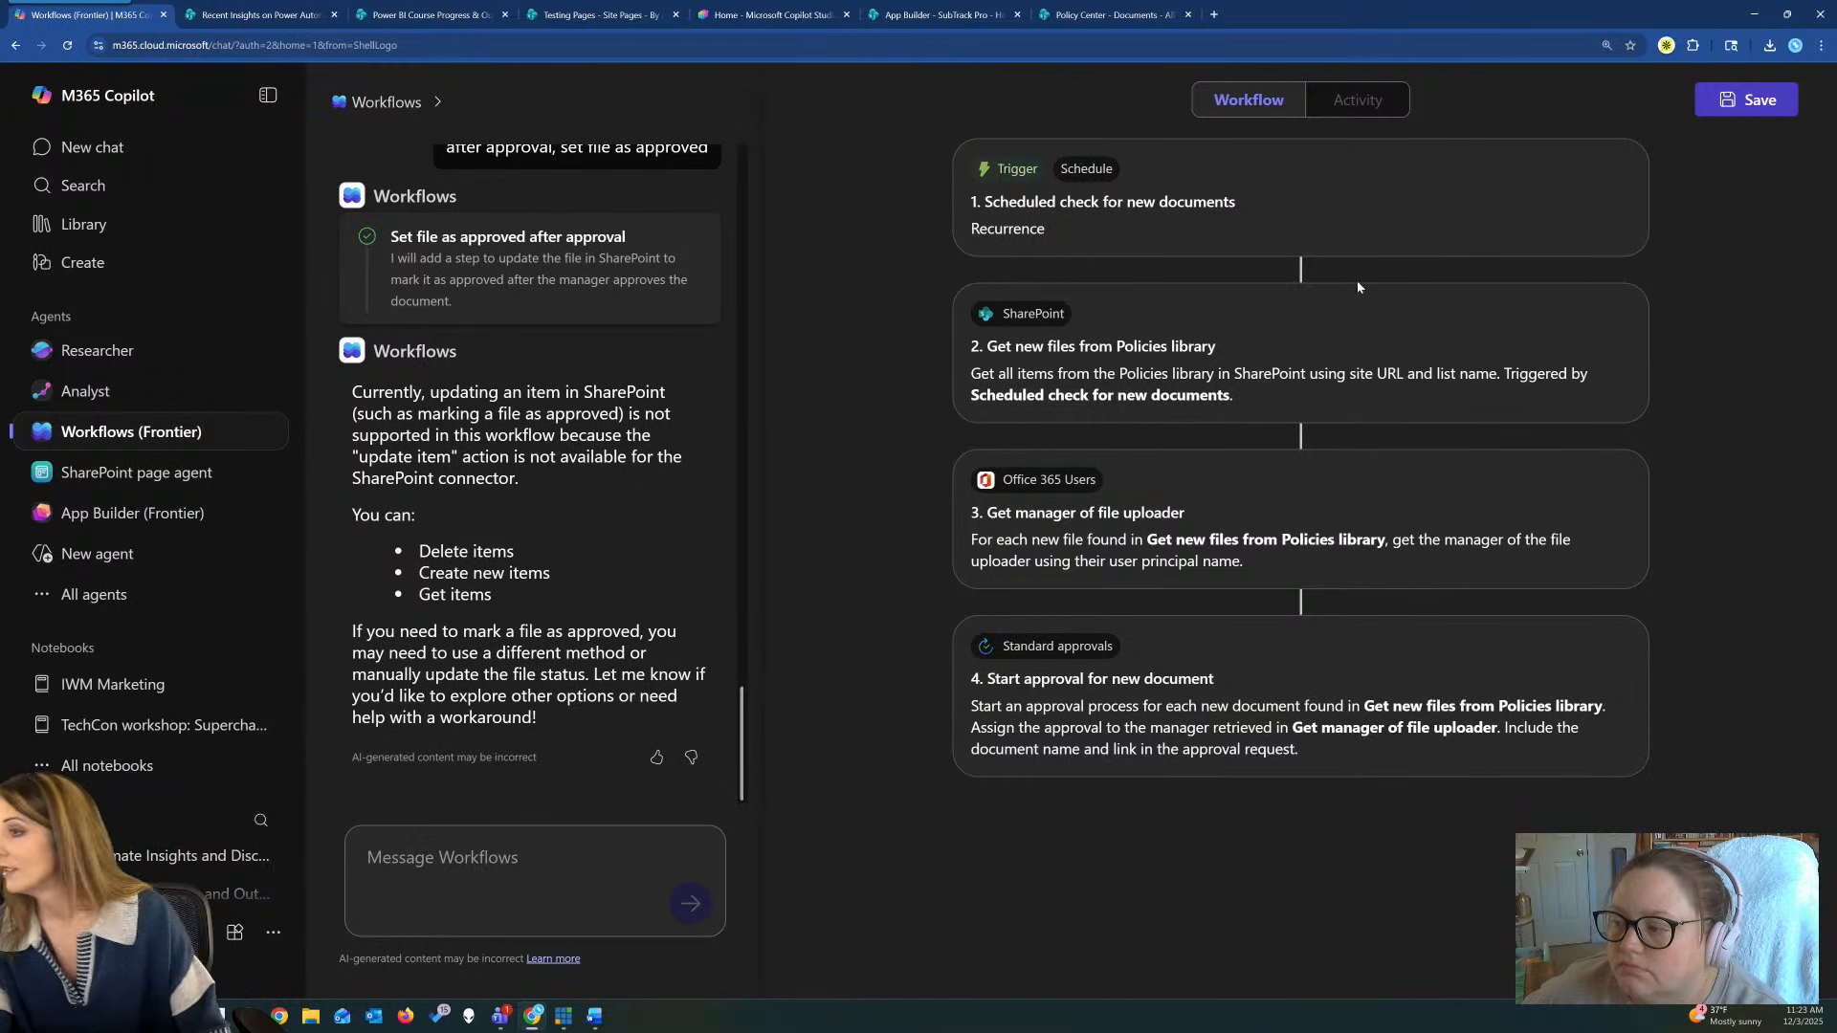
{"action": "left_click", "coordinate": [1721, 111]}
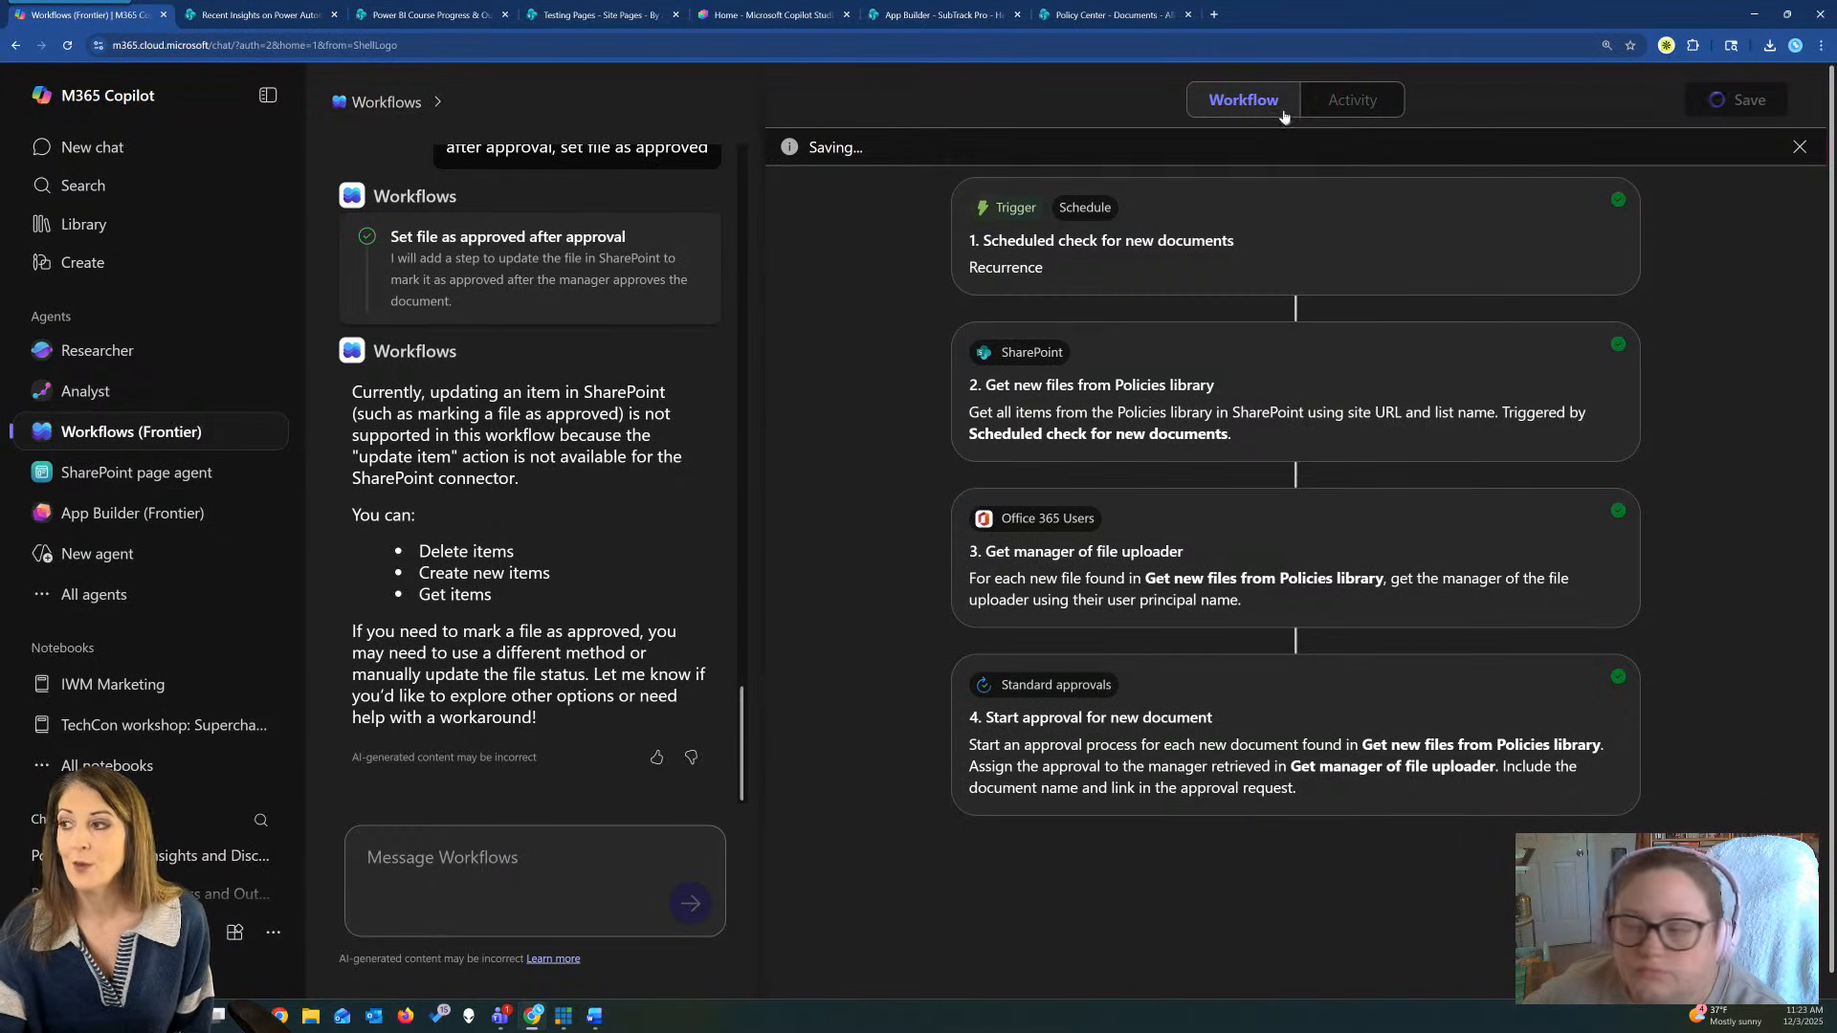
{"action": "left_click", "coordinate": [1333, 99]}
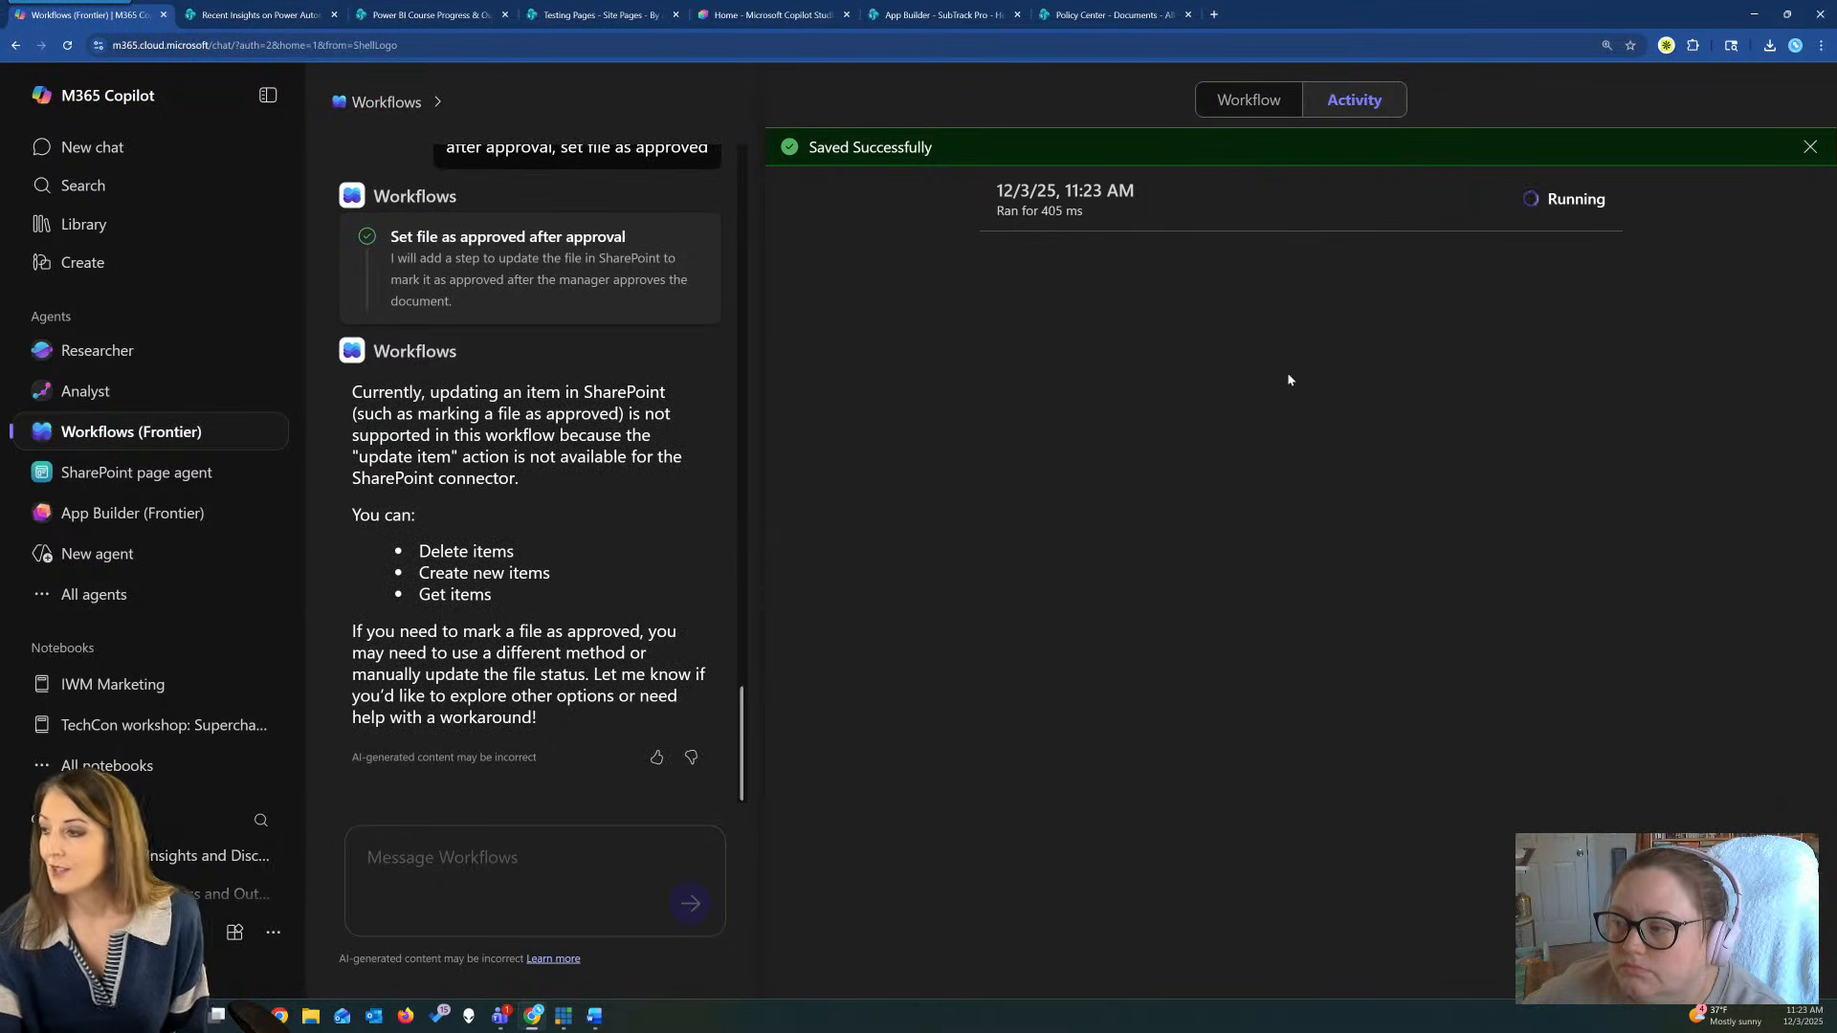
{"action": "left_click", "coordinate": [1119, 194]}
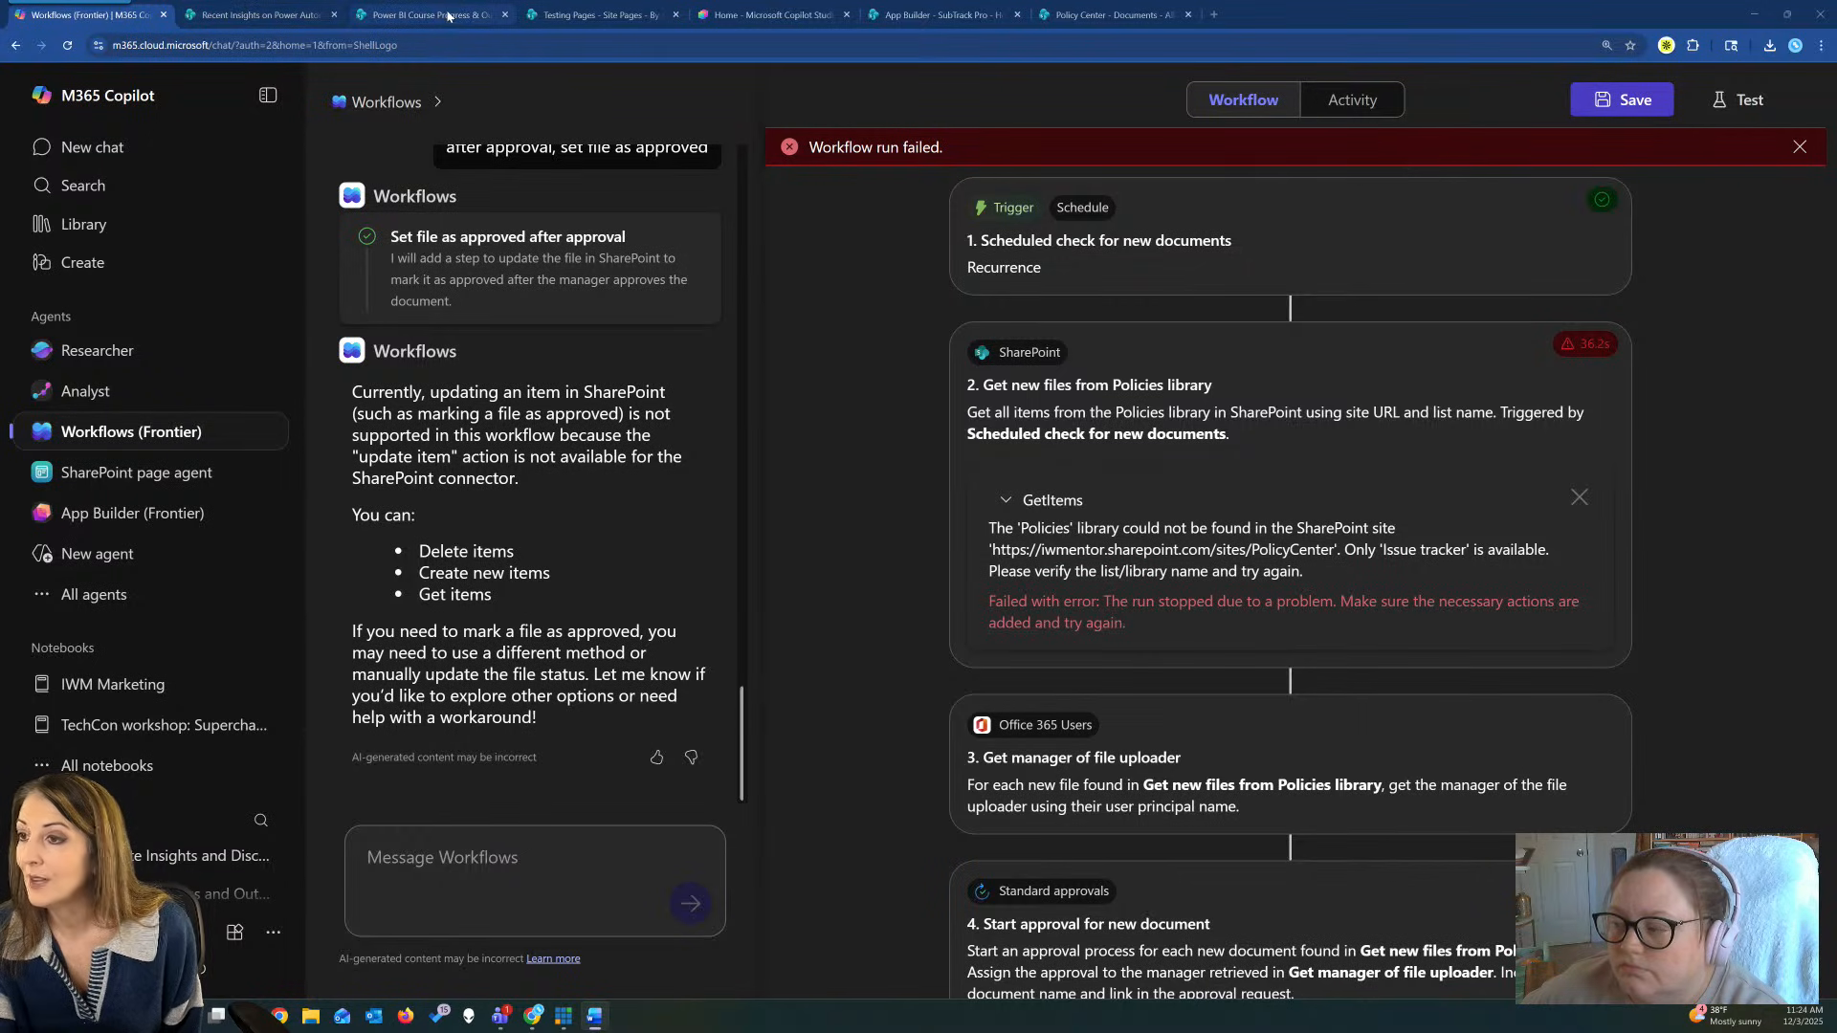
Check the actual title of the Policies library on the Policy Center site.
{"action": "left_click", "coordinate": [1110, 14]}
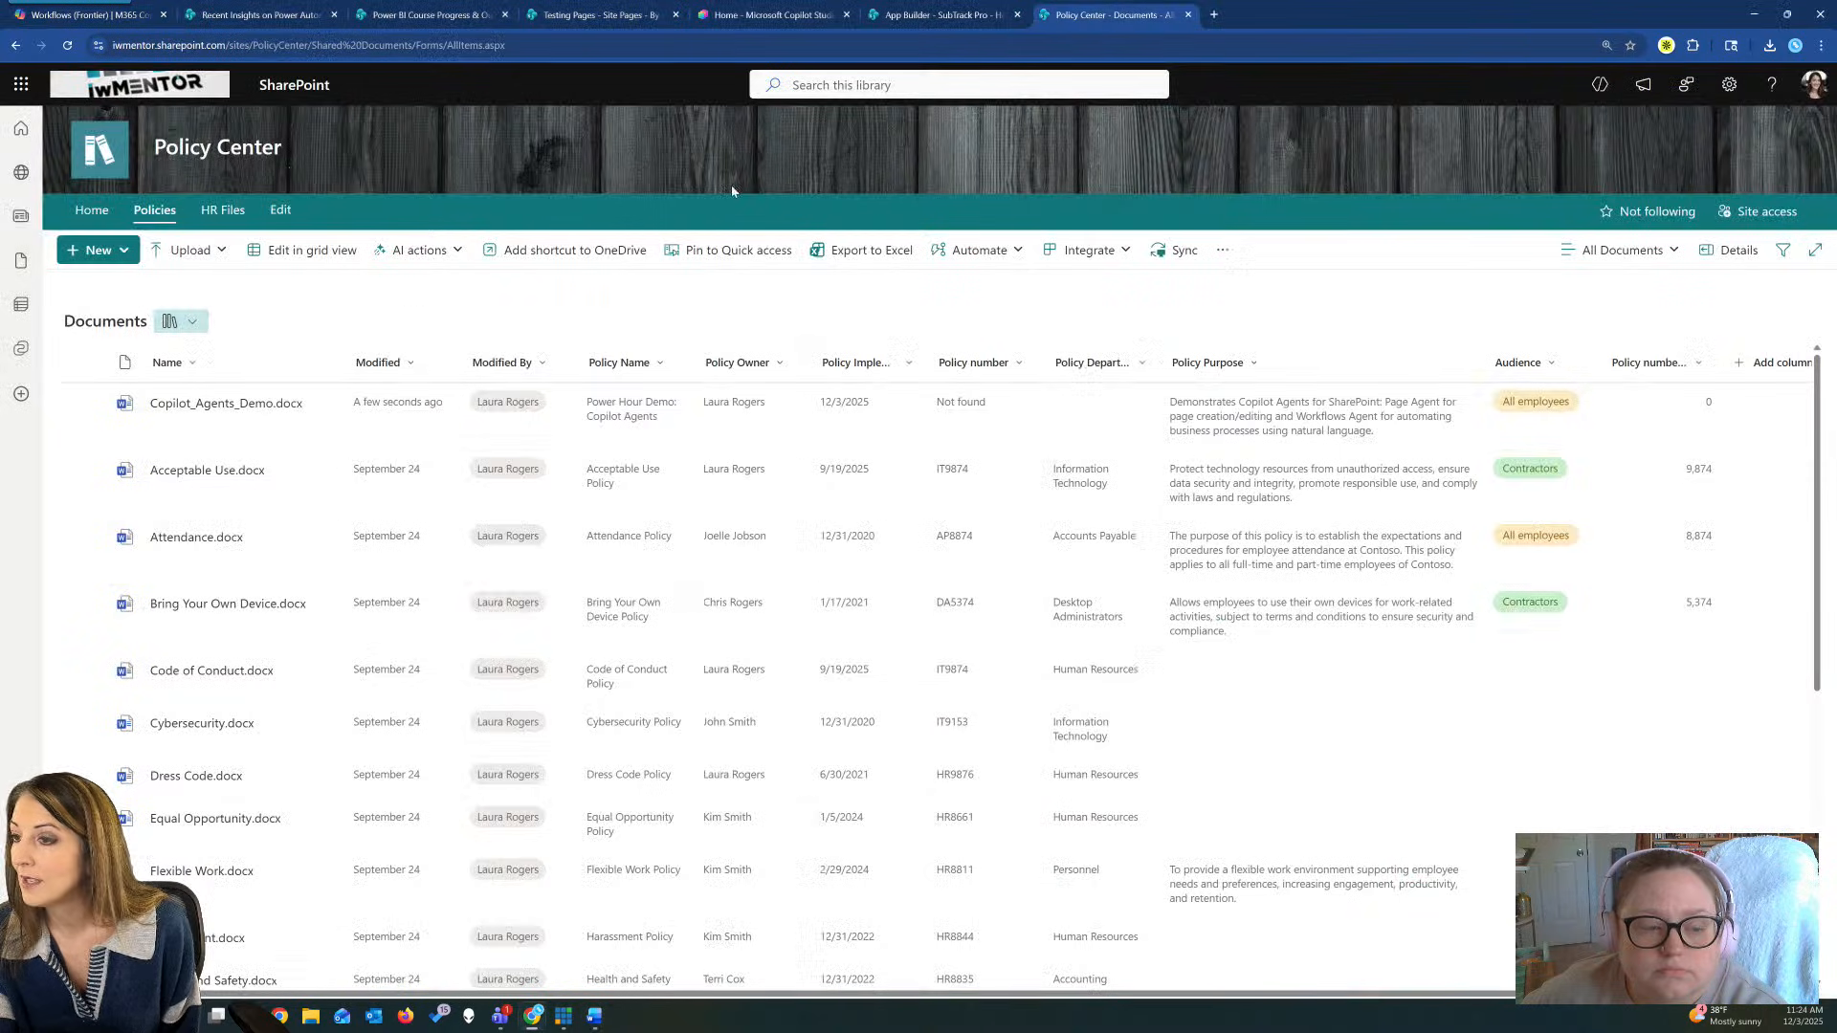
{"action": "triple_click", "coordinate": [96, 328]}
{"action": "left_click", "coordinate": [360, 297]}
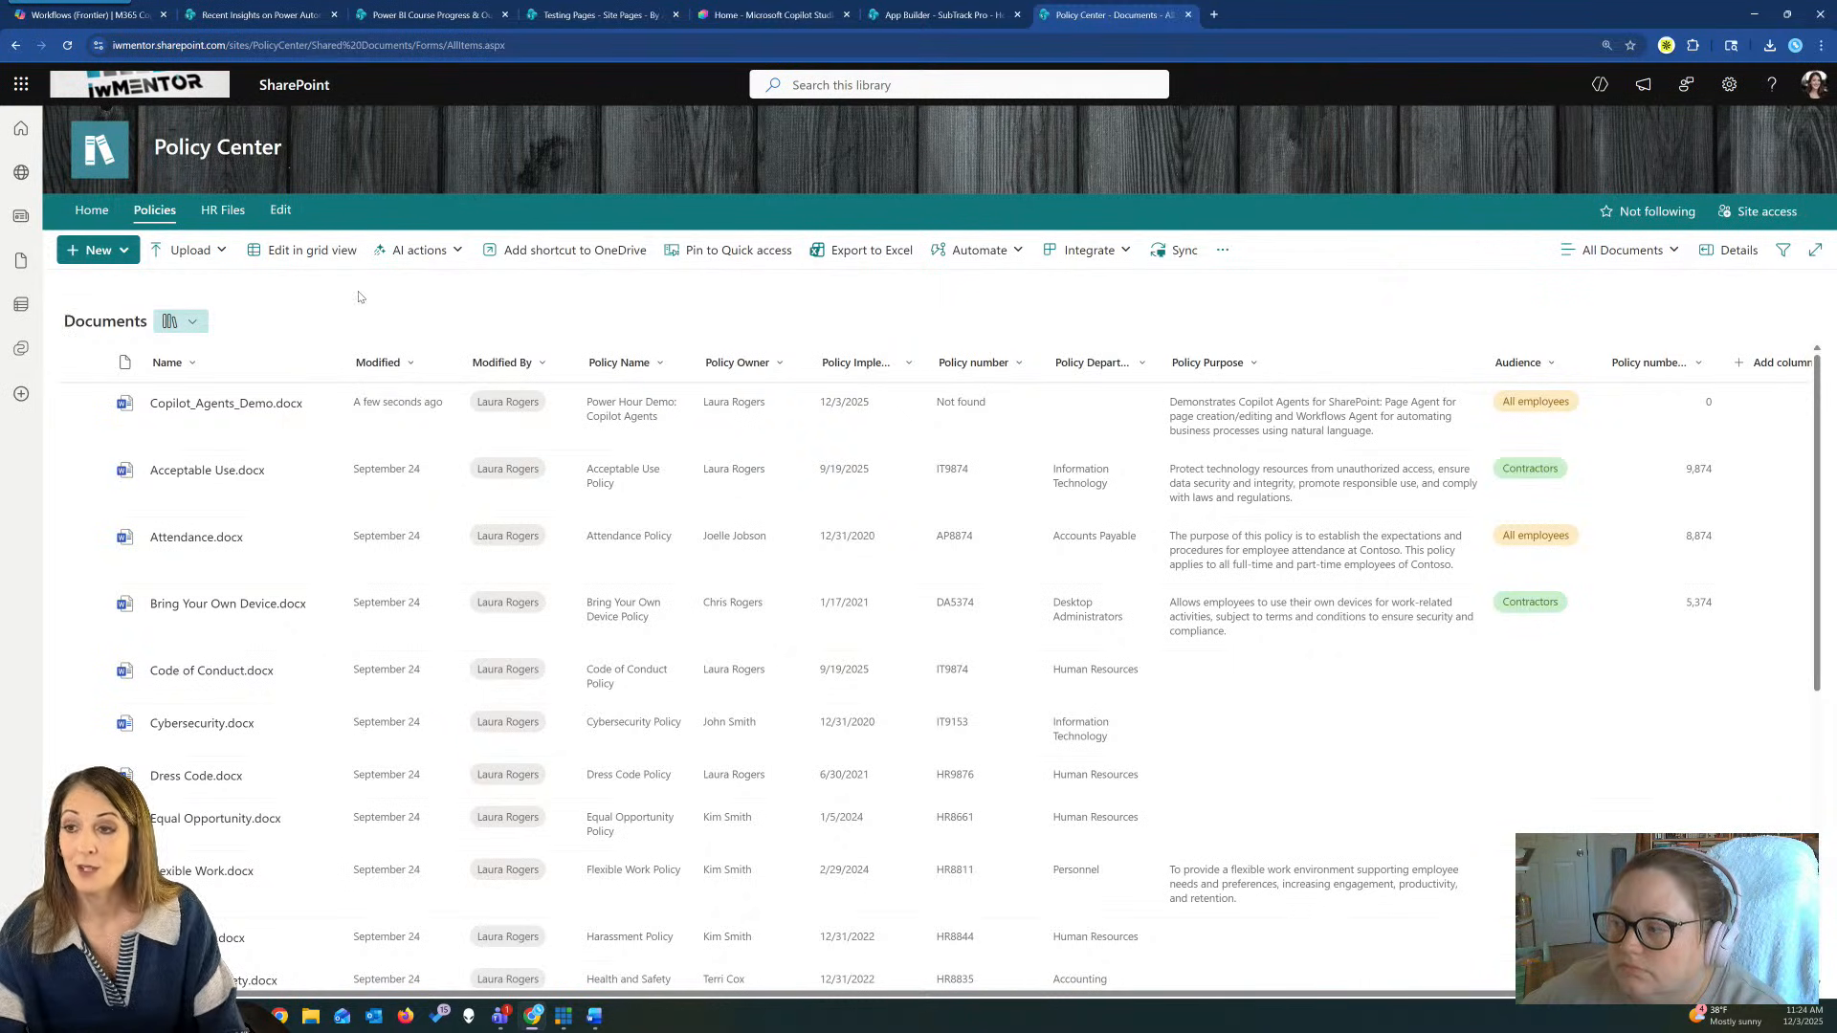
{"action": "double_click", "coordinate": [84, 320]}
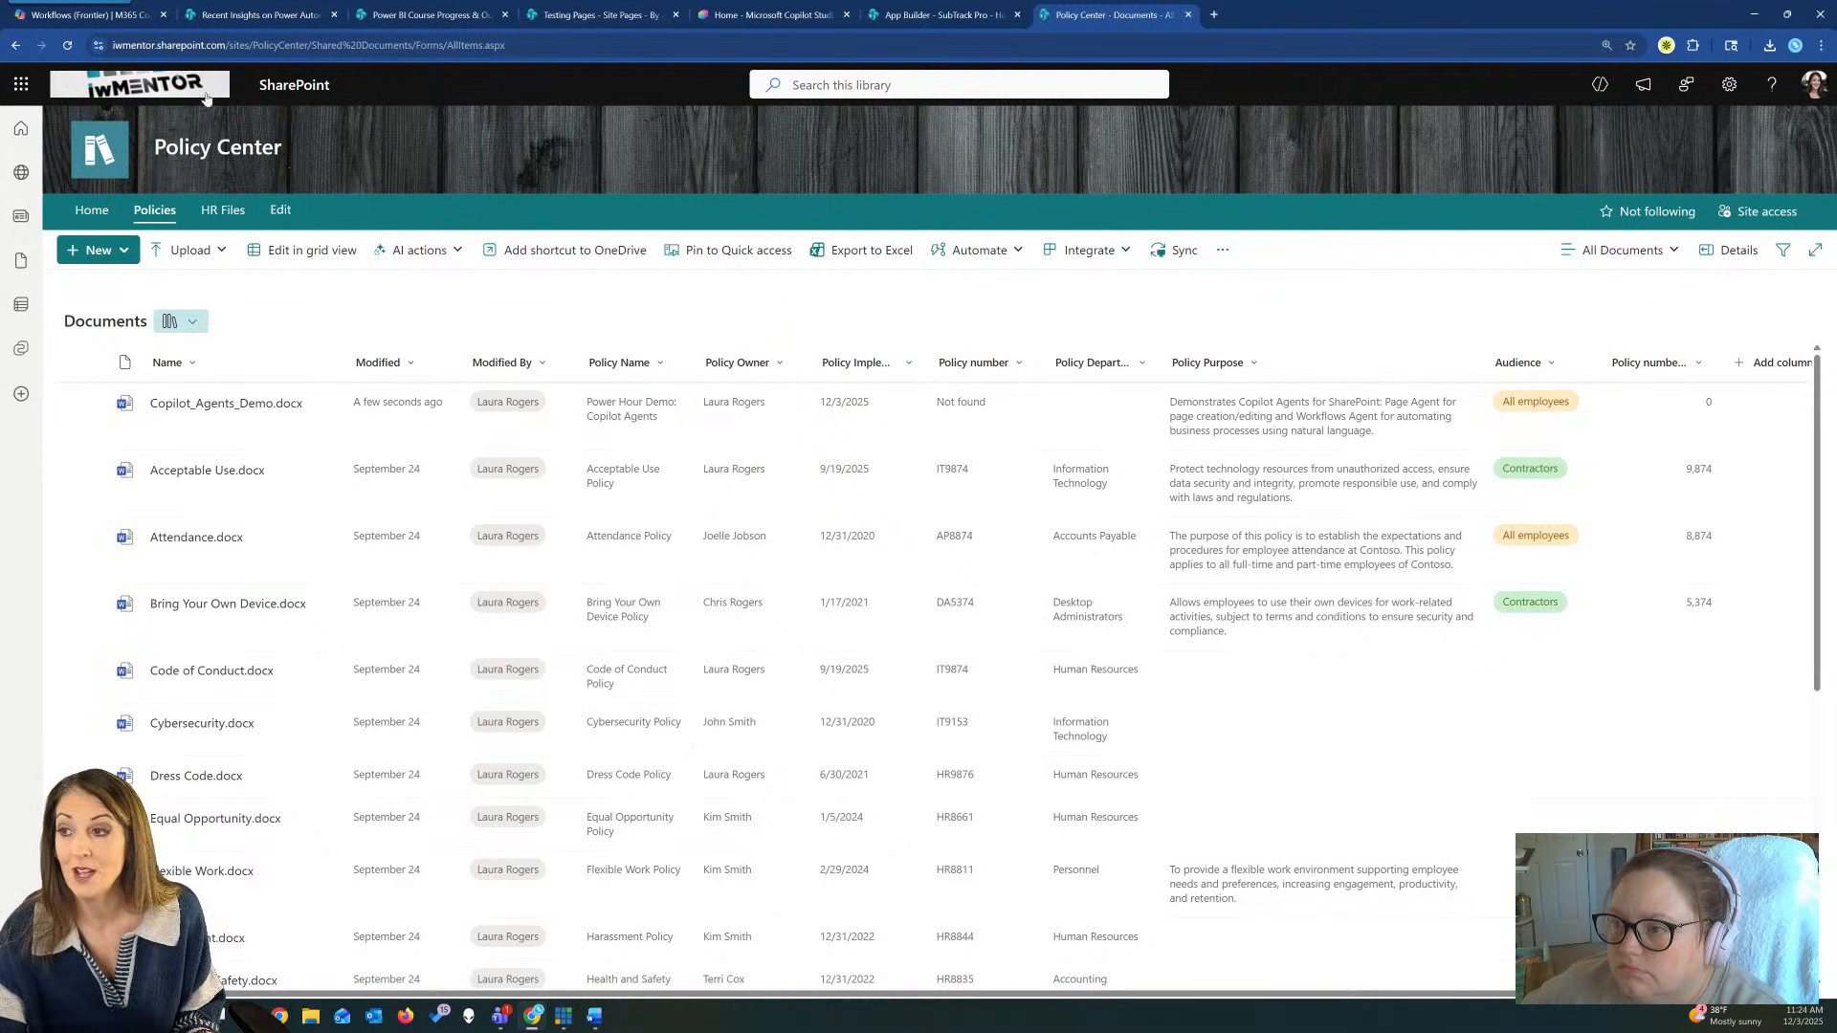
Tell the Workflows agent: The policy library is called "Documents", so update #2.
{"action": "left_click", "coordinate": [108, 16]}
{"action": "left_click", "coordinate": [455, 857]}
{"action": "type", "text": "The "}
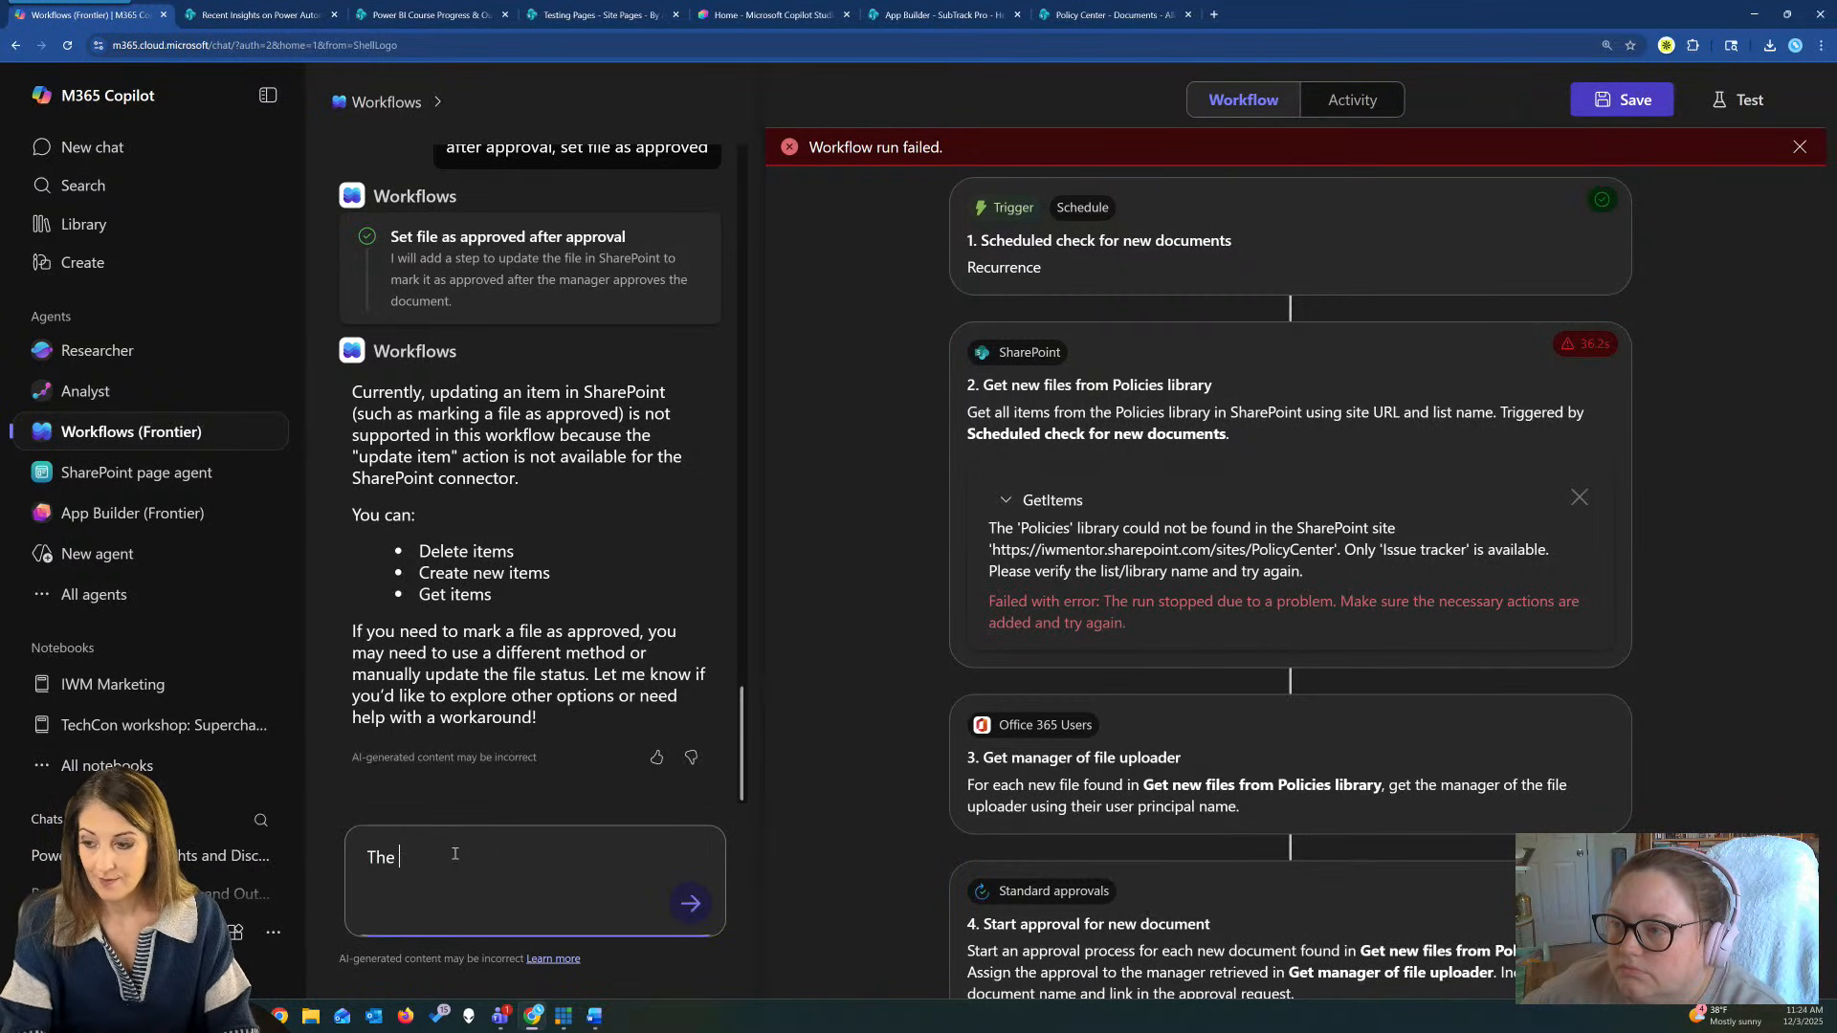
{"action": "type", "text": "policy library is called \"Documents\", so update"}
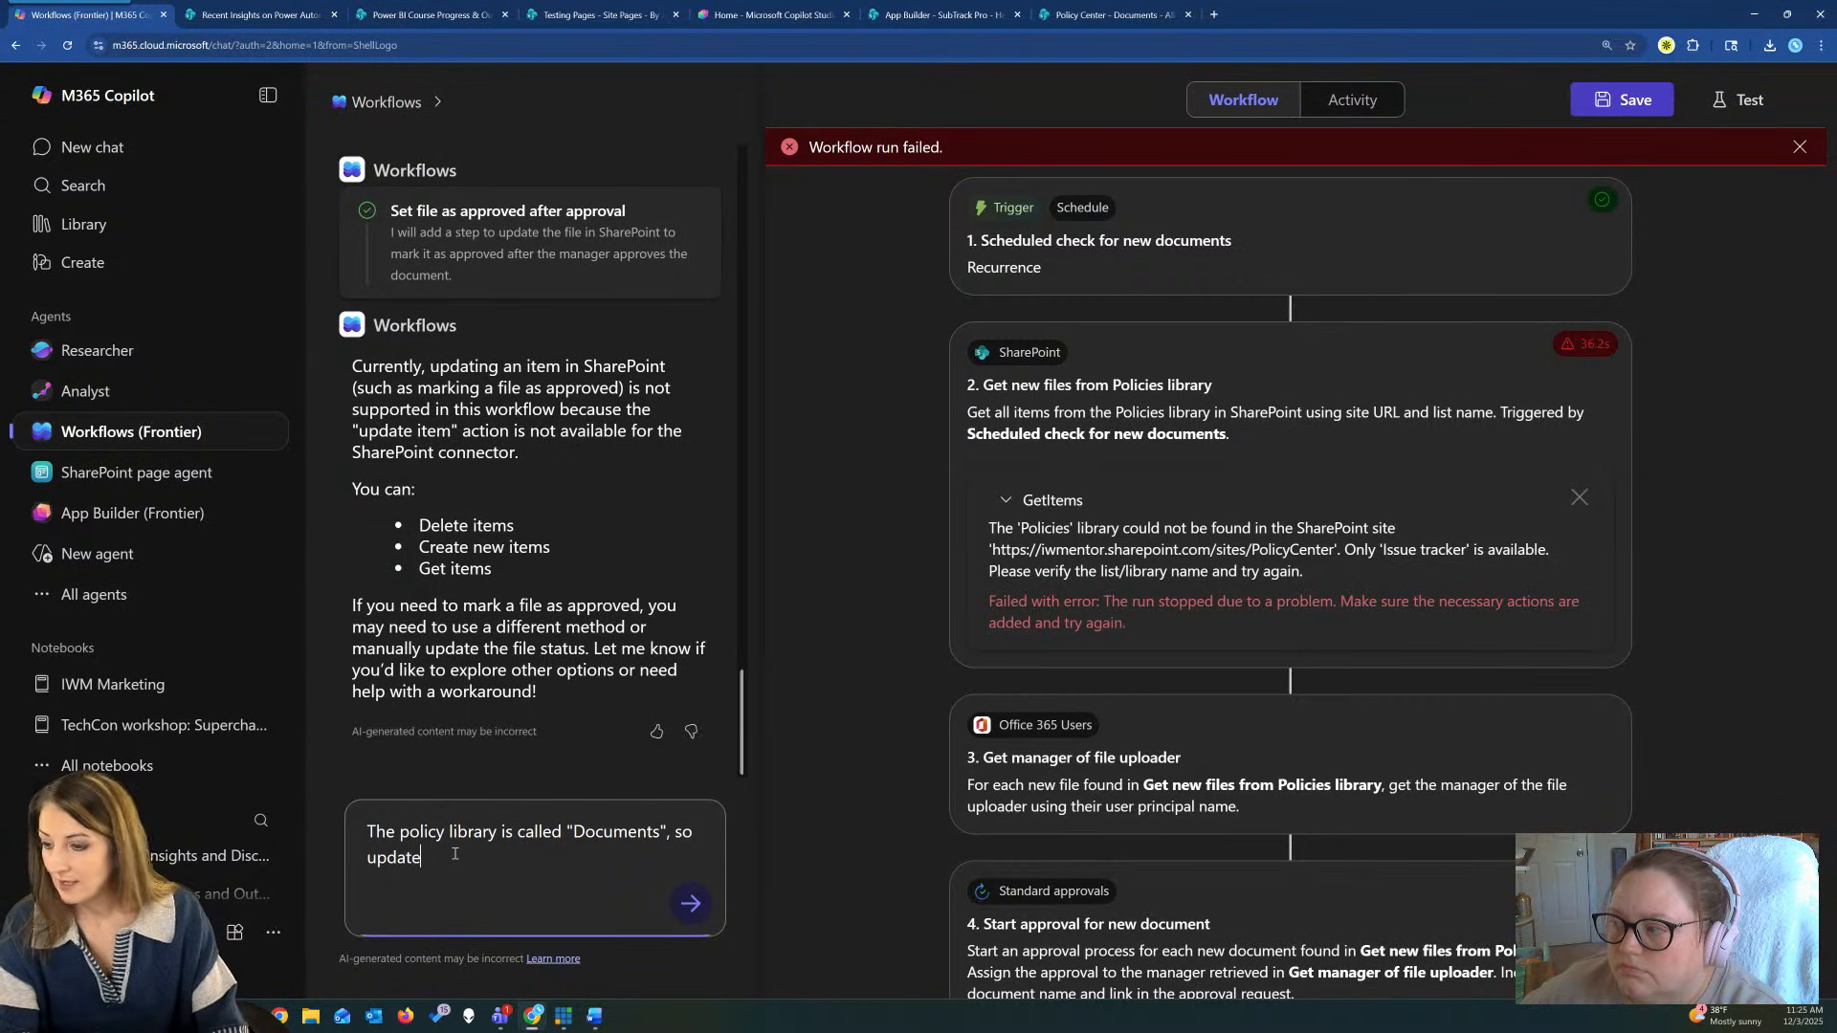
{"action": "type", "text": " #2"}
{"action": "key", "text": "Return"}
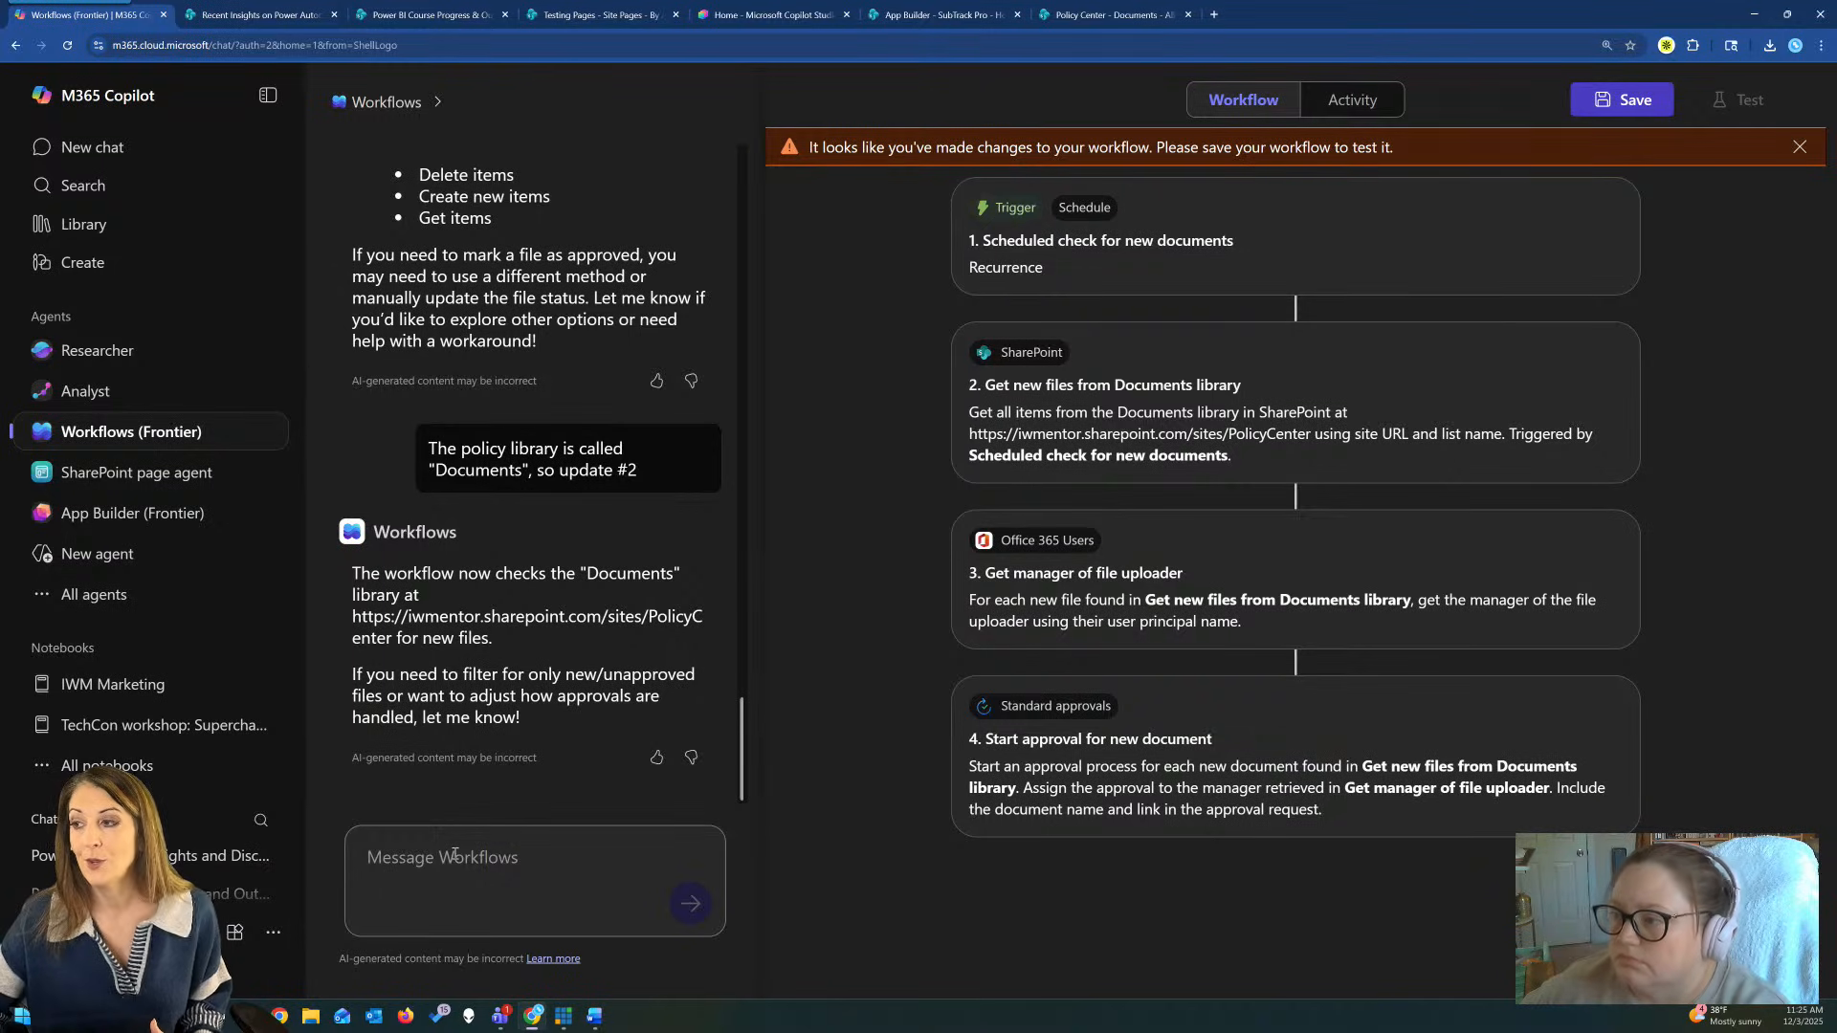
Try to save the updated approval workflow, review its SharePoint step, and attempt the save again.
{"action": "left_click", "coordinate": [1627, 99]}
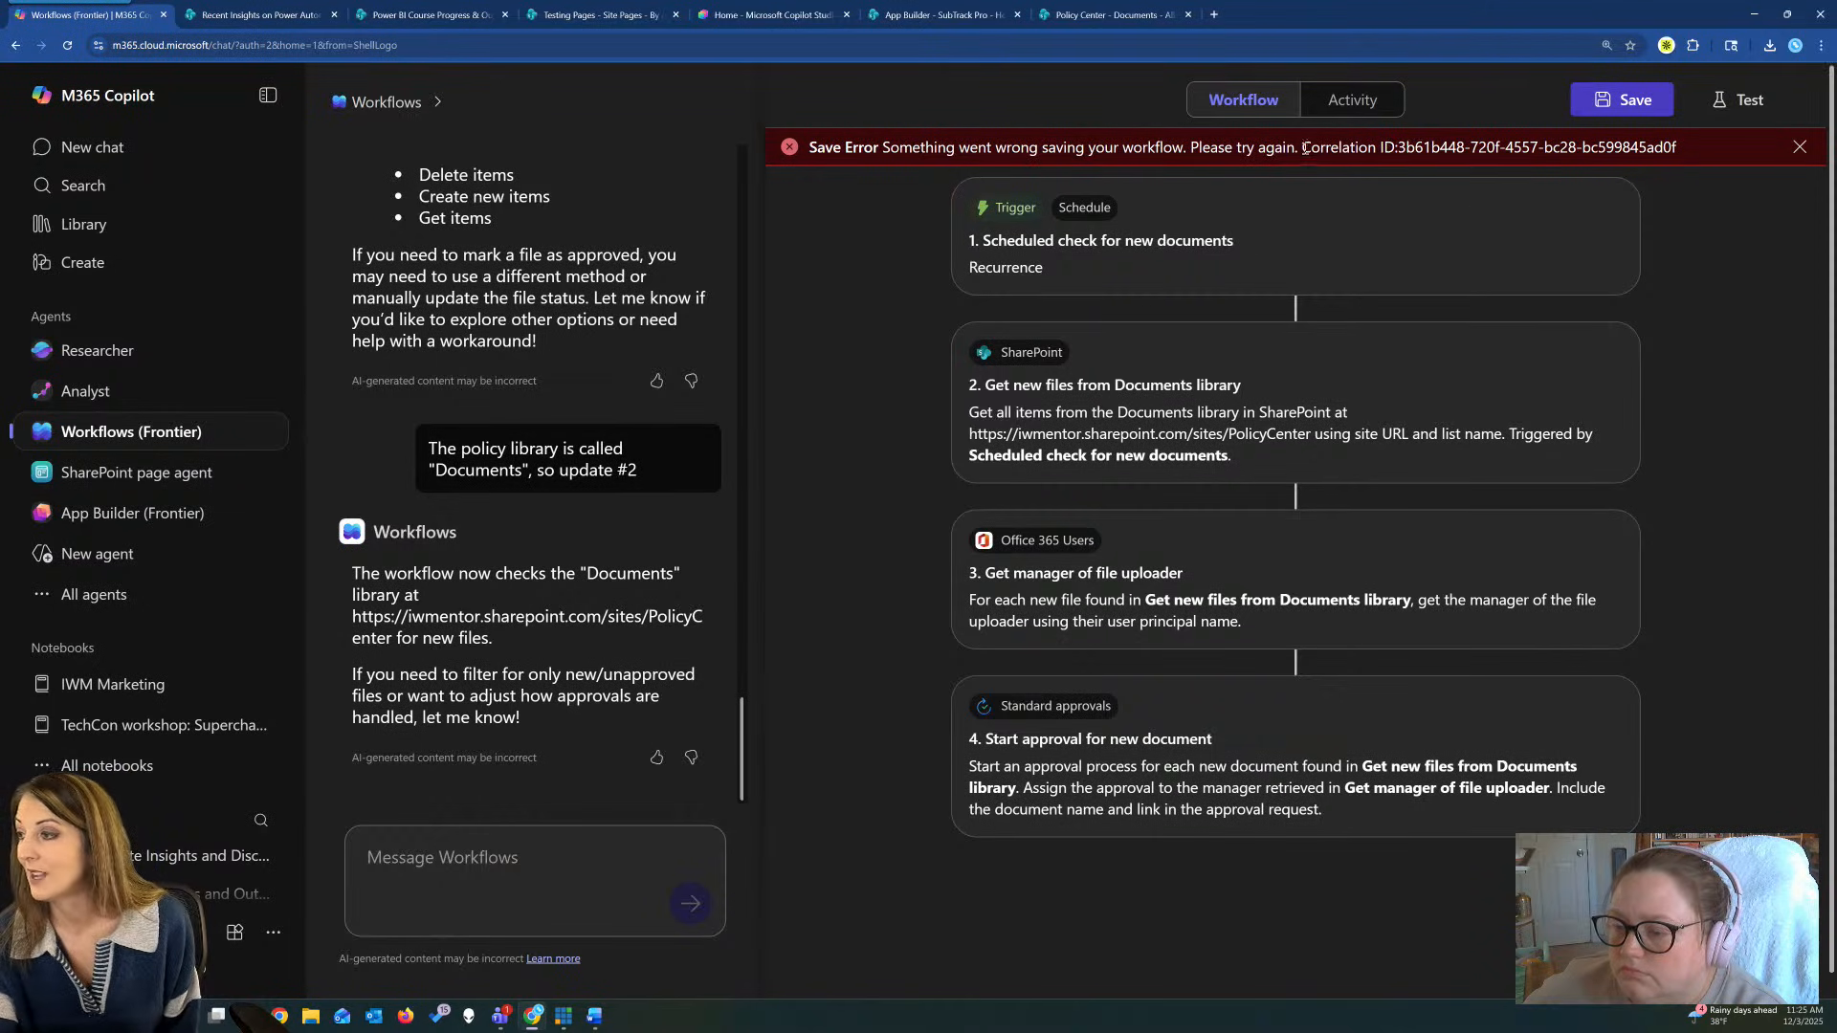
{"action": "left_click_drag", "start_coordinate": [1305, 148], "coordinate": [1658, 155]}
{"action": "left_click", "coordinate": [1166, 402]}
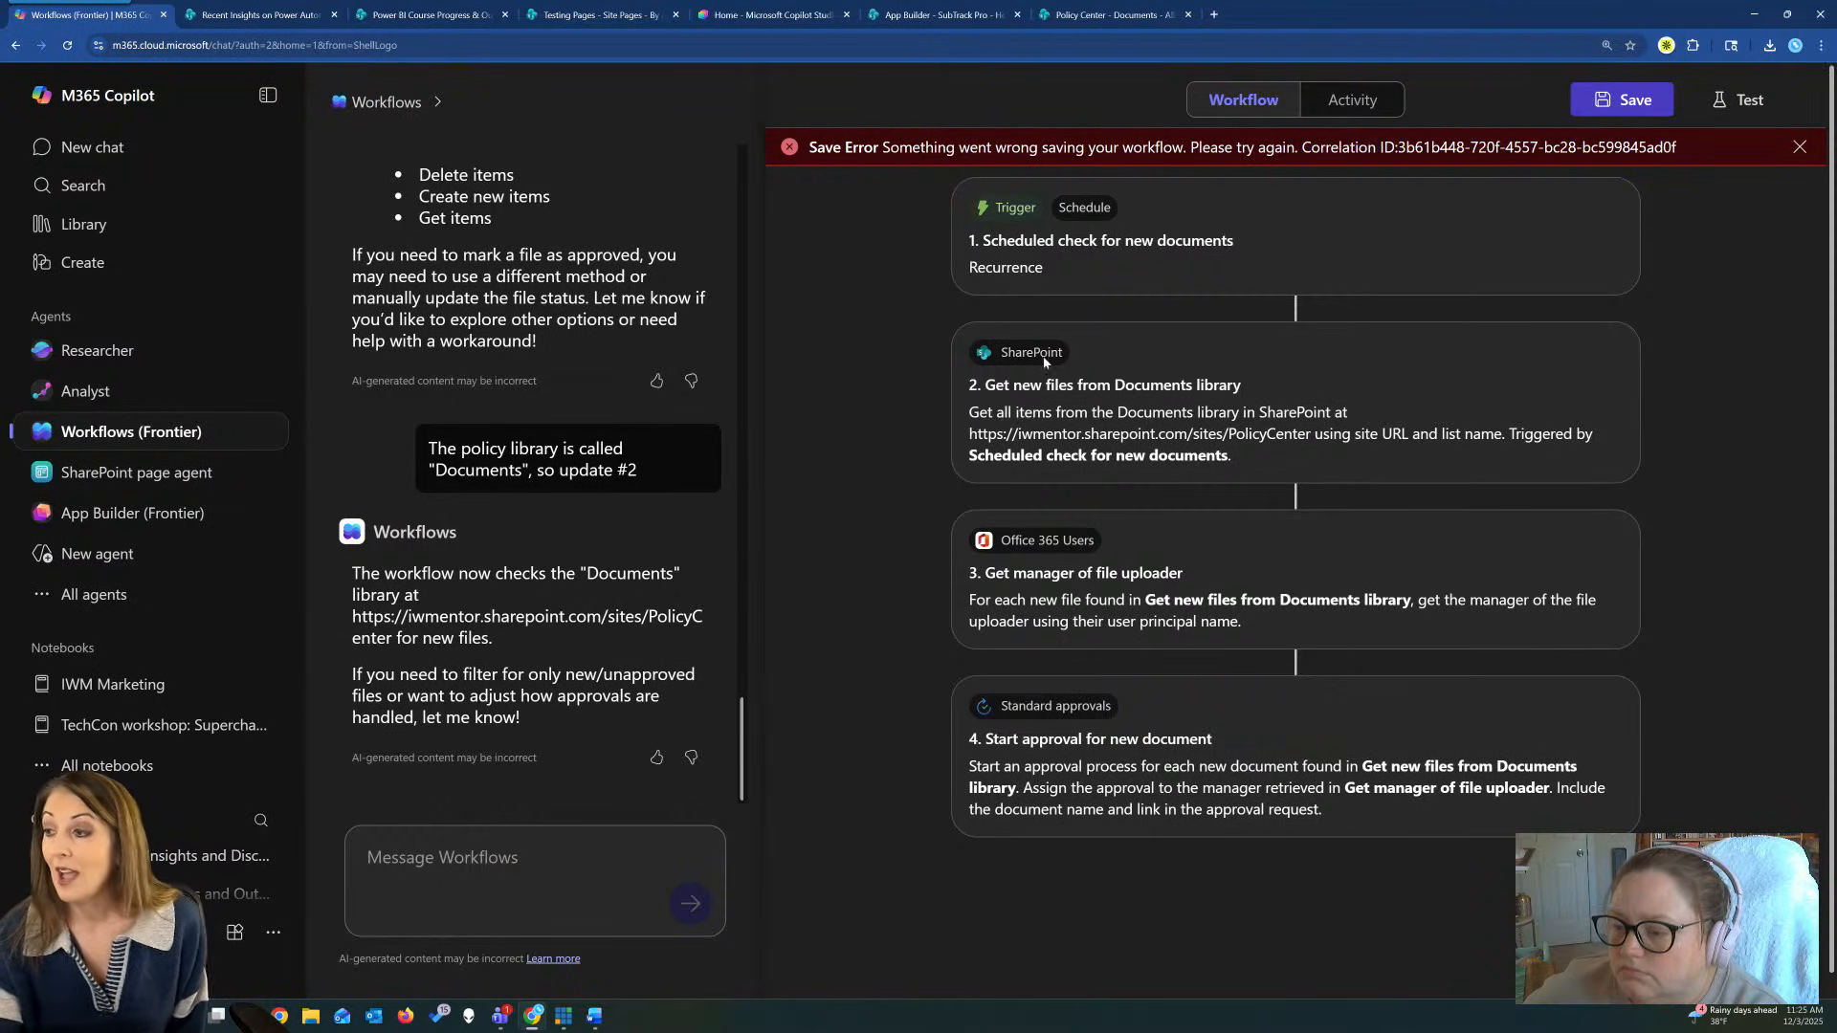
{"action": "left_click_drag", "start_coordinate": [1229, 457], "coordinate": [1235, 431]}
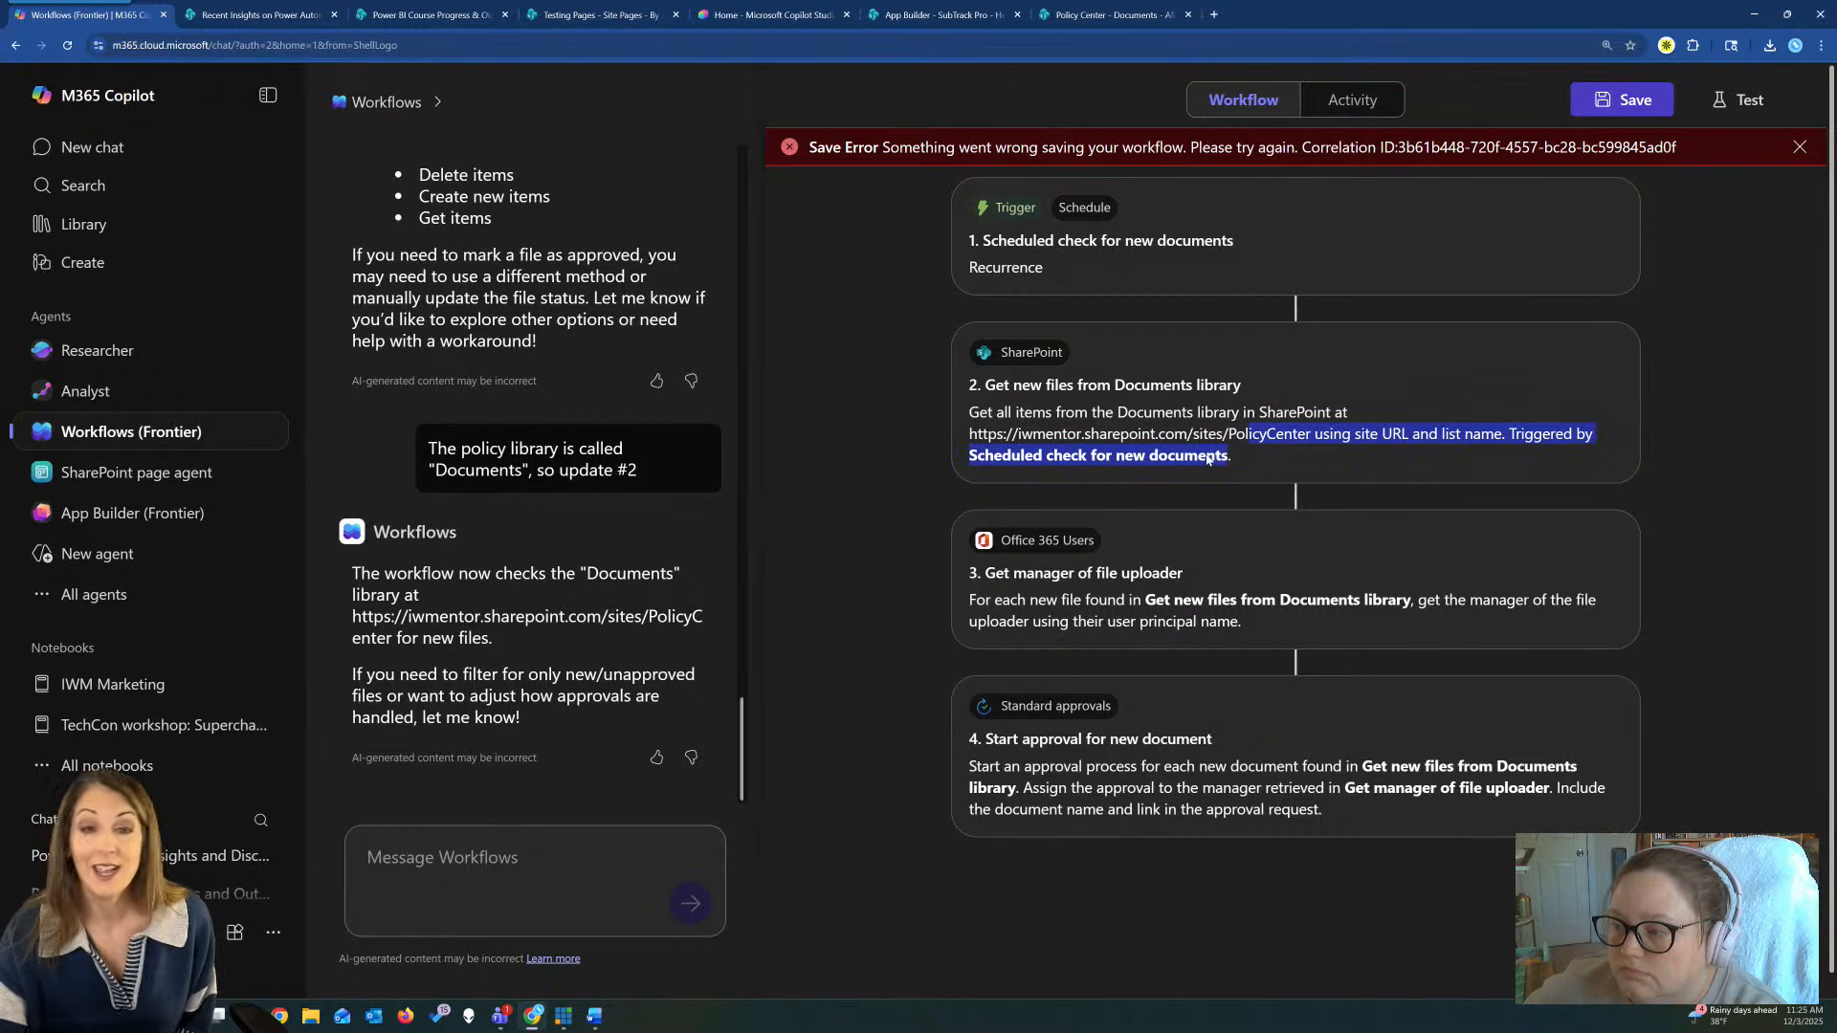
{"action": "left_click", "coordinate": [425, 859]}
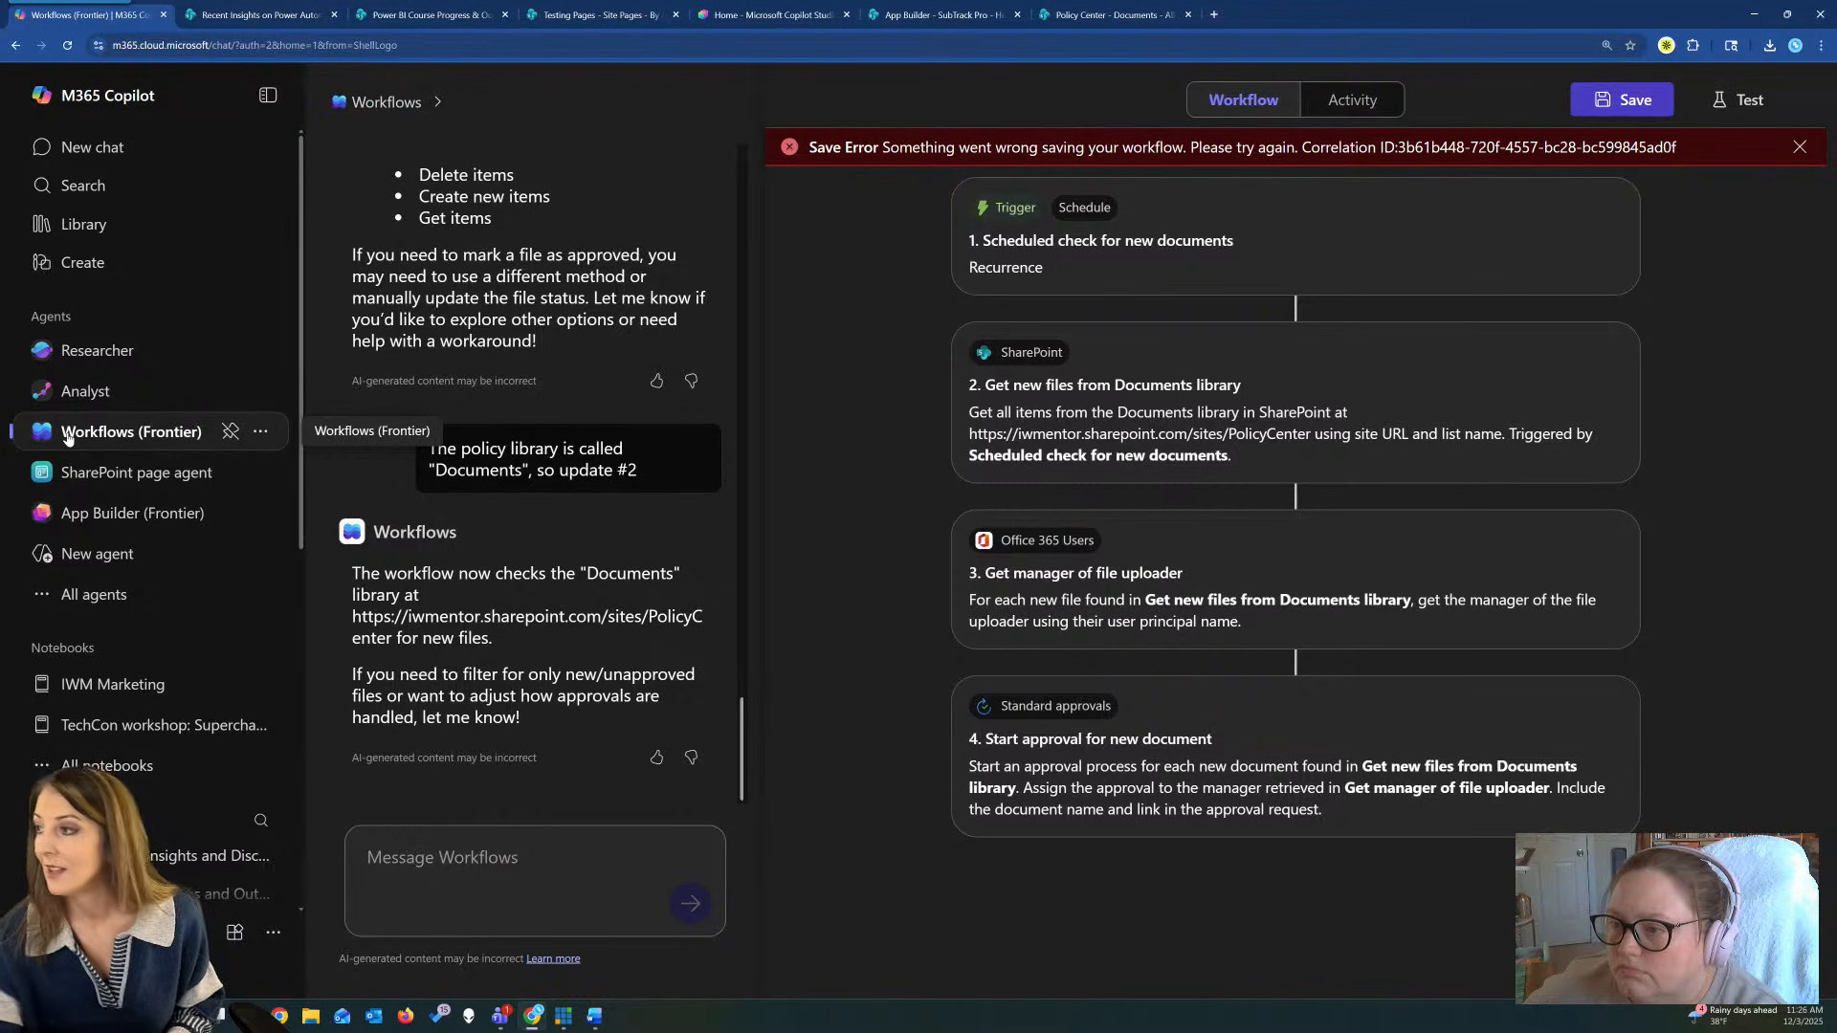
{"action": "left_click", "coordinate": [1625, 99]}
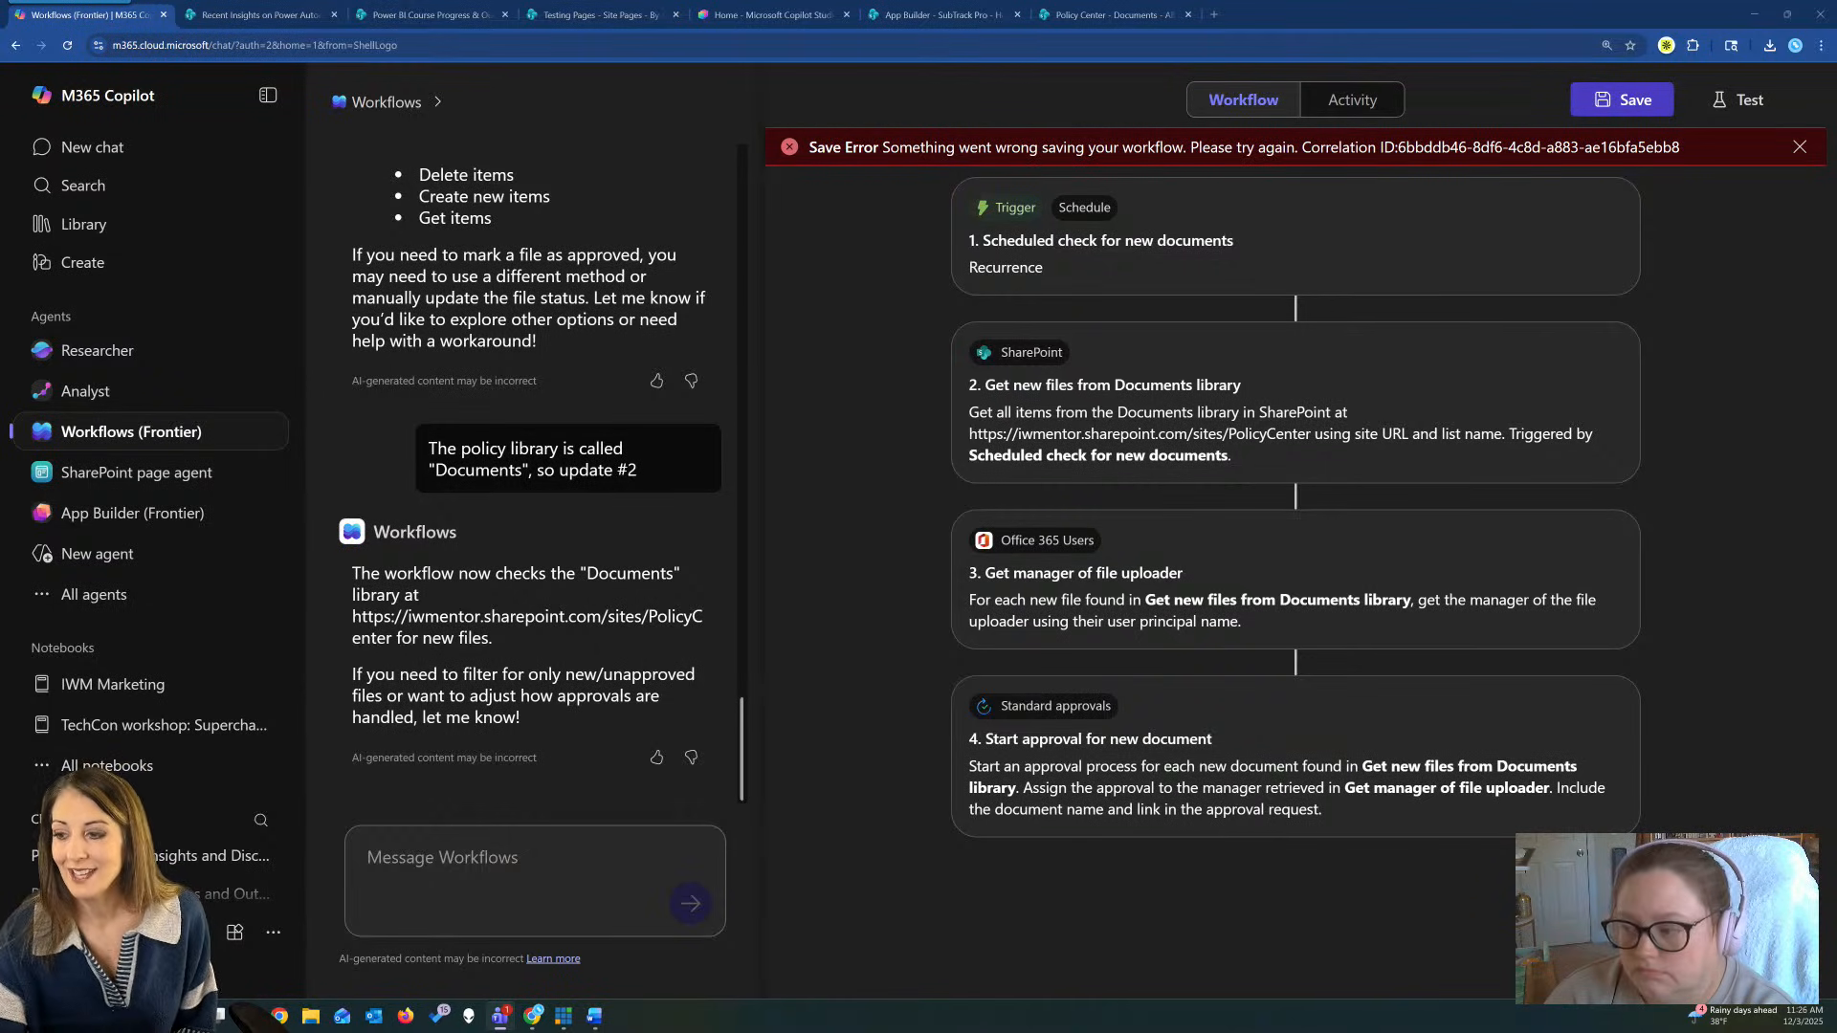
{"action": "left_click", "coordinate": [452, 855]}
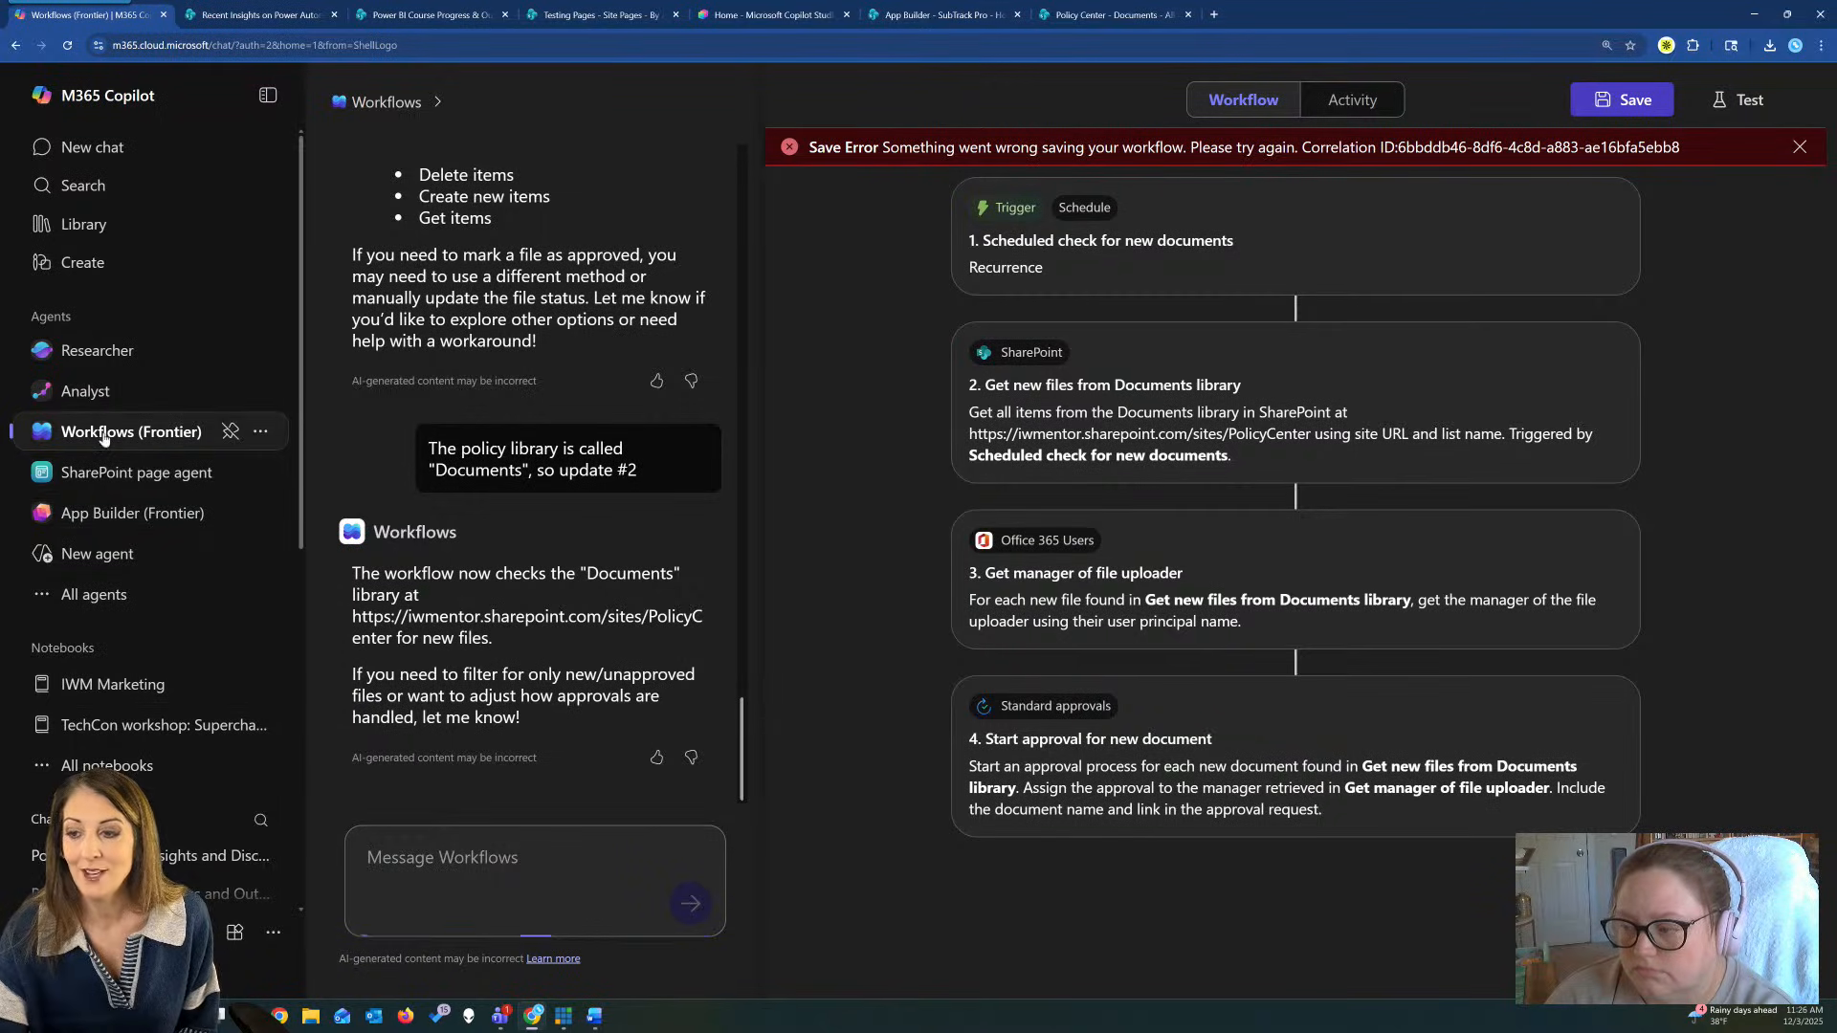
Reopen the Workflows agent's start page and generate a new workflow from the Planner Task Summary suggestion.
{"action": "left_click", "coordinate": [88, 352]}
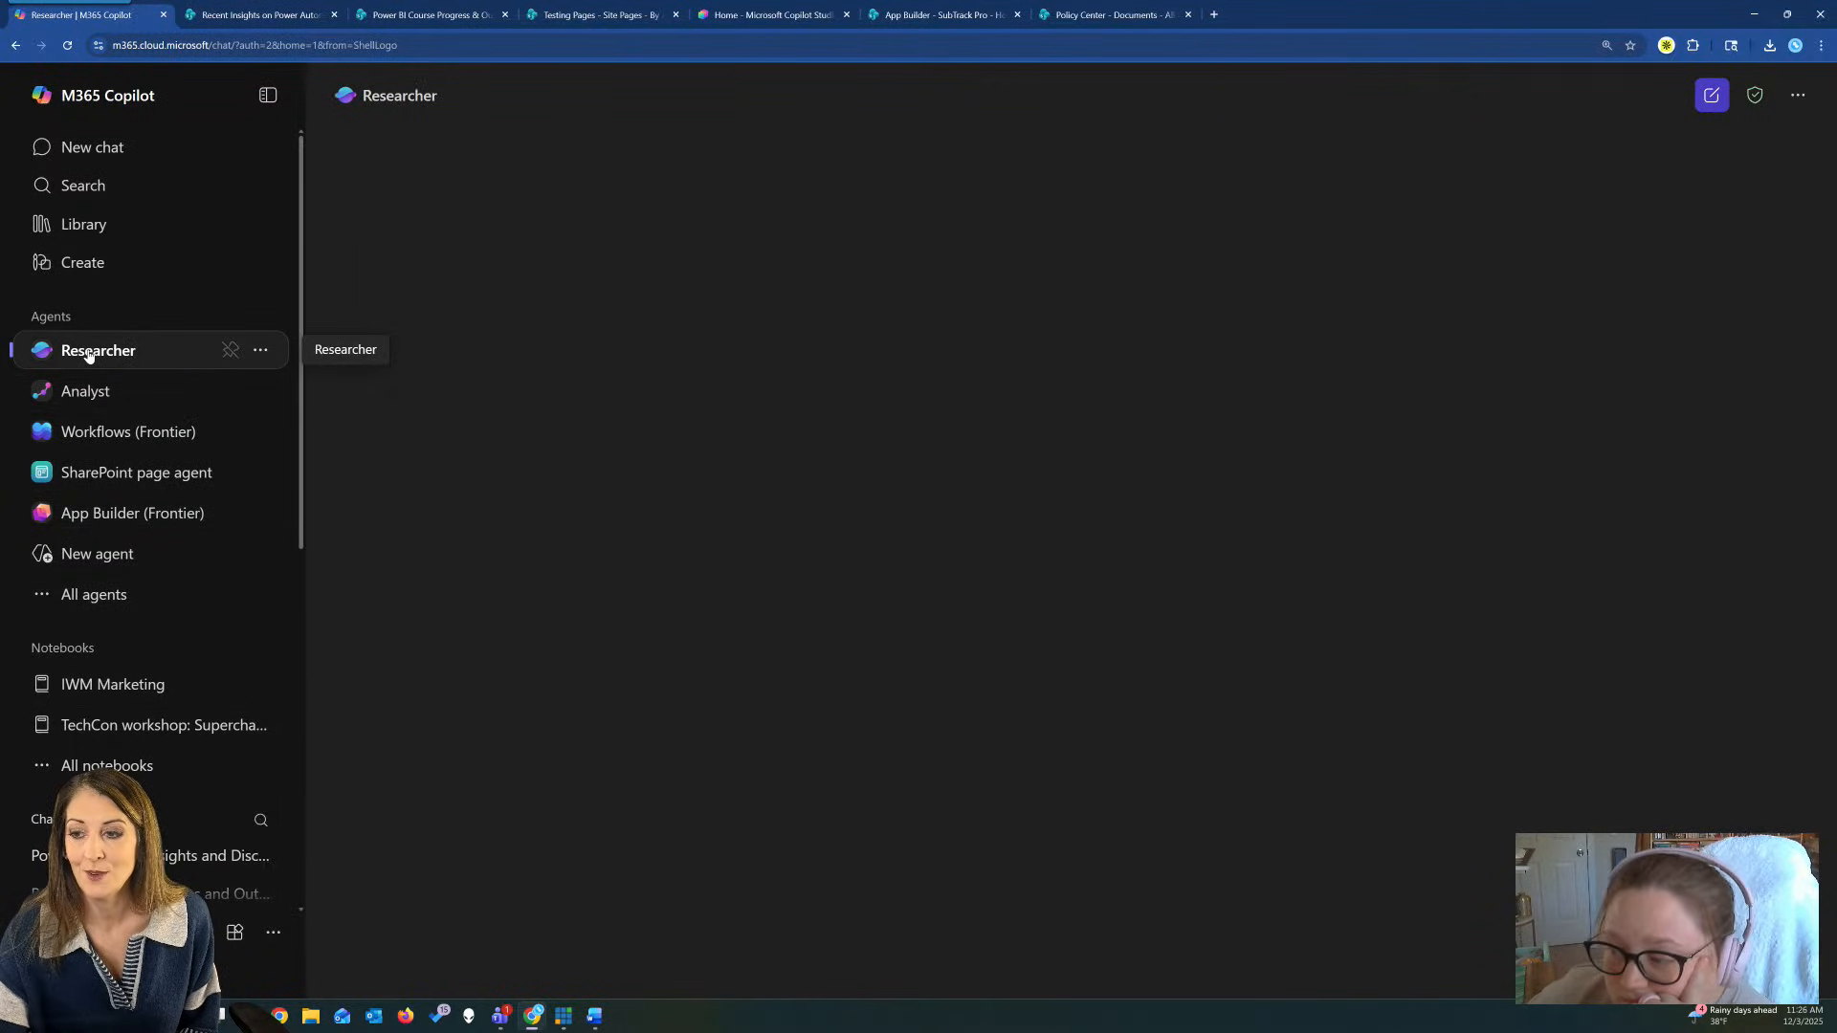
{"action": "left_click", "coordinate": [92, 433]}
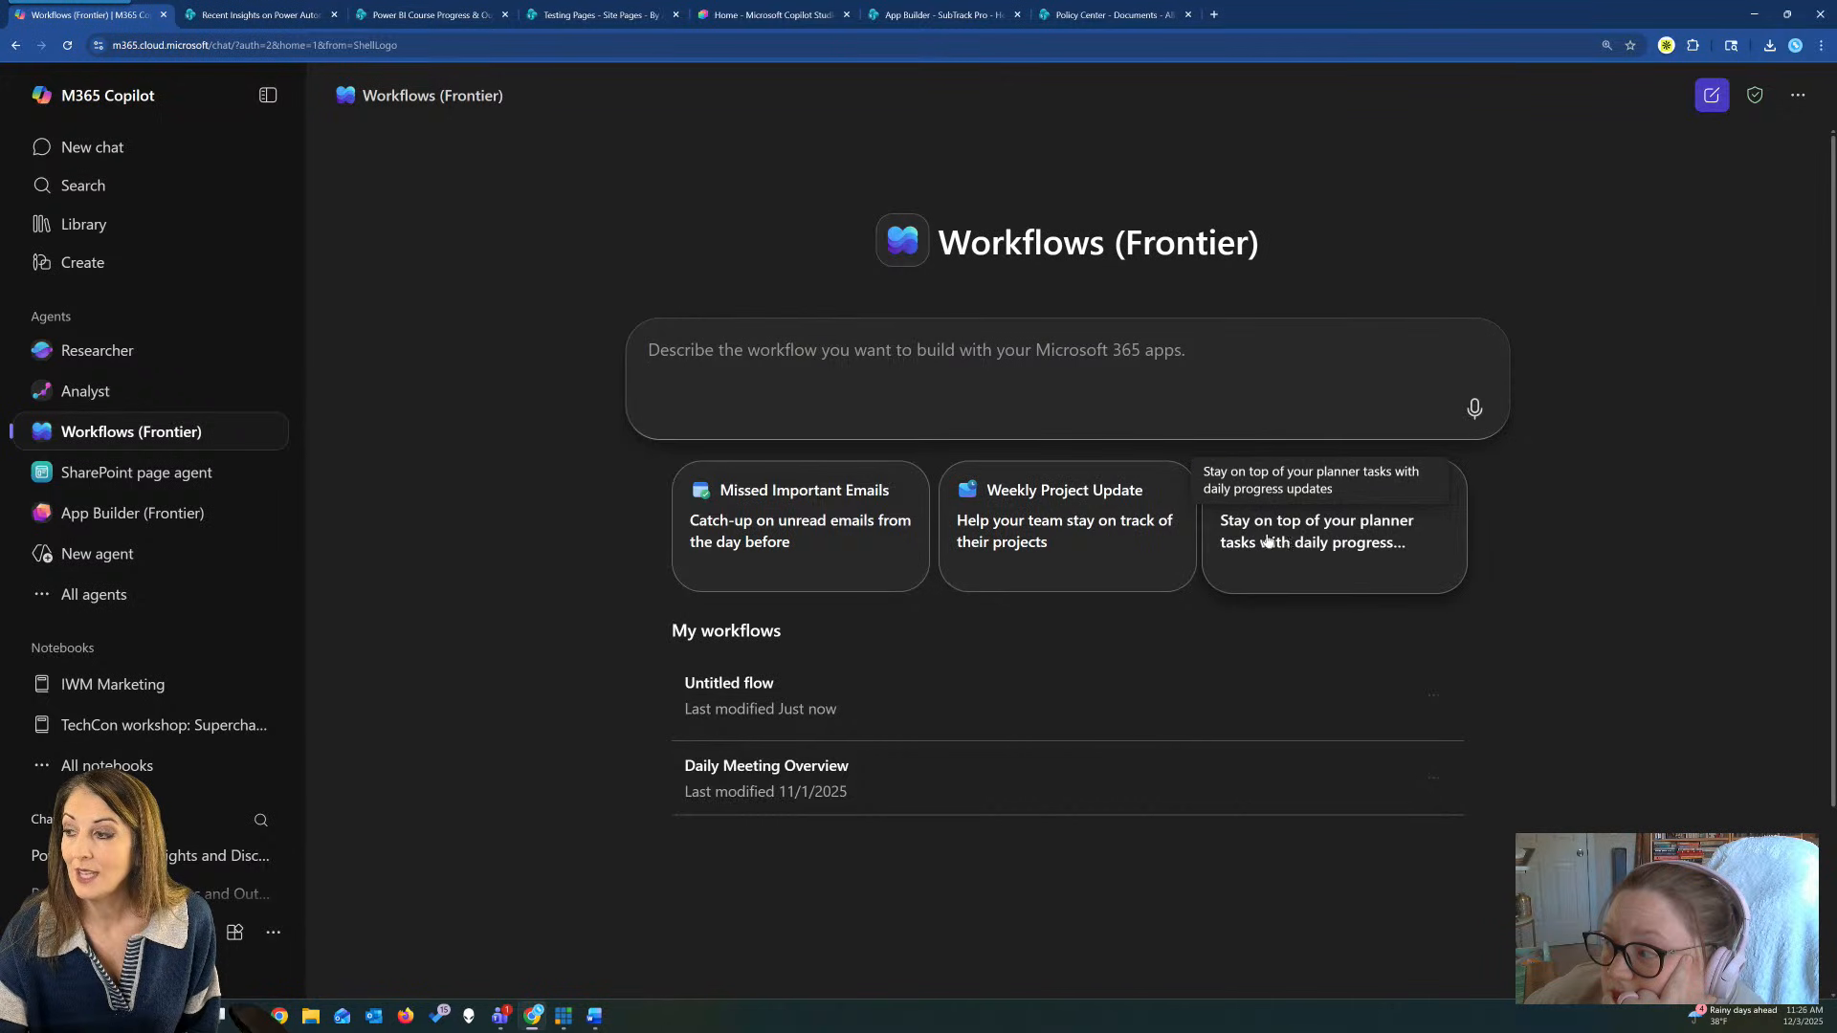
{"action": "left_click", "coordinate": [1306, 524]}
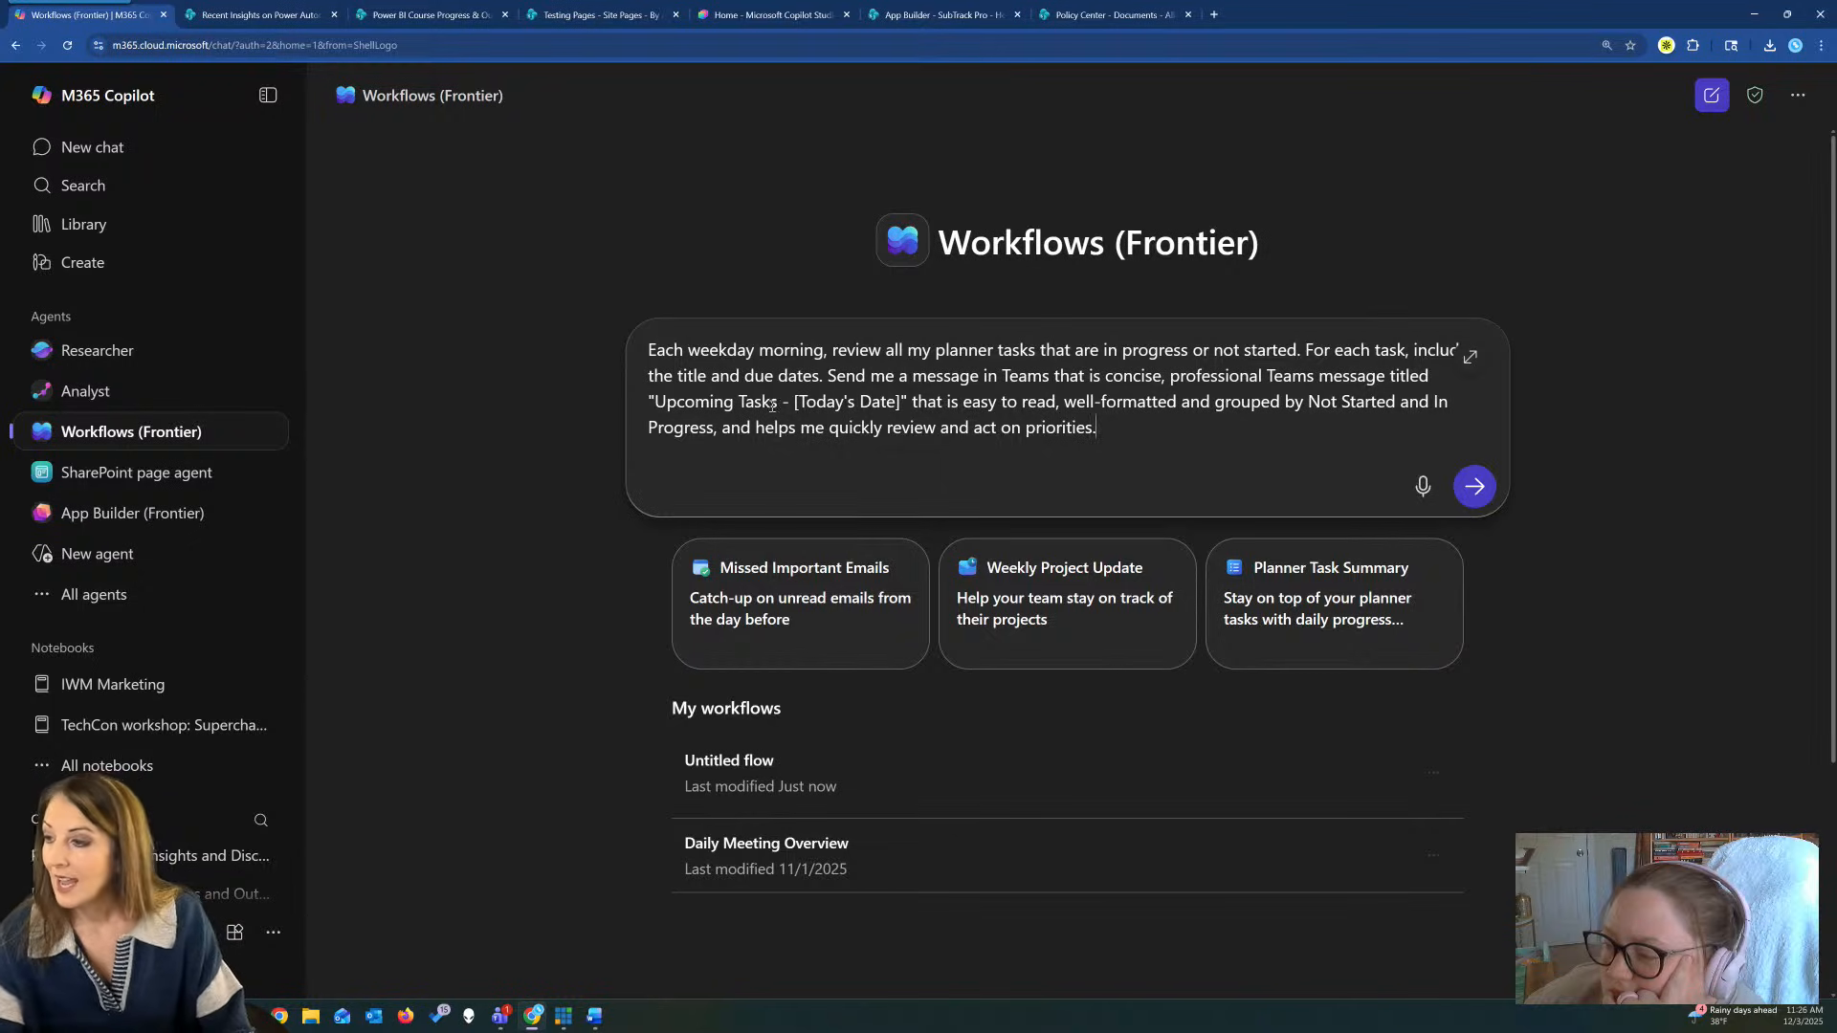
{"action": "key", "text": "Return"}
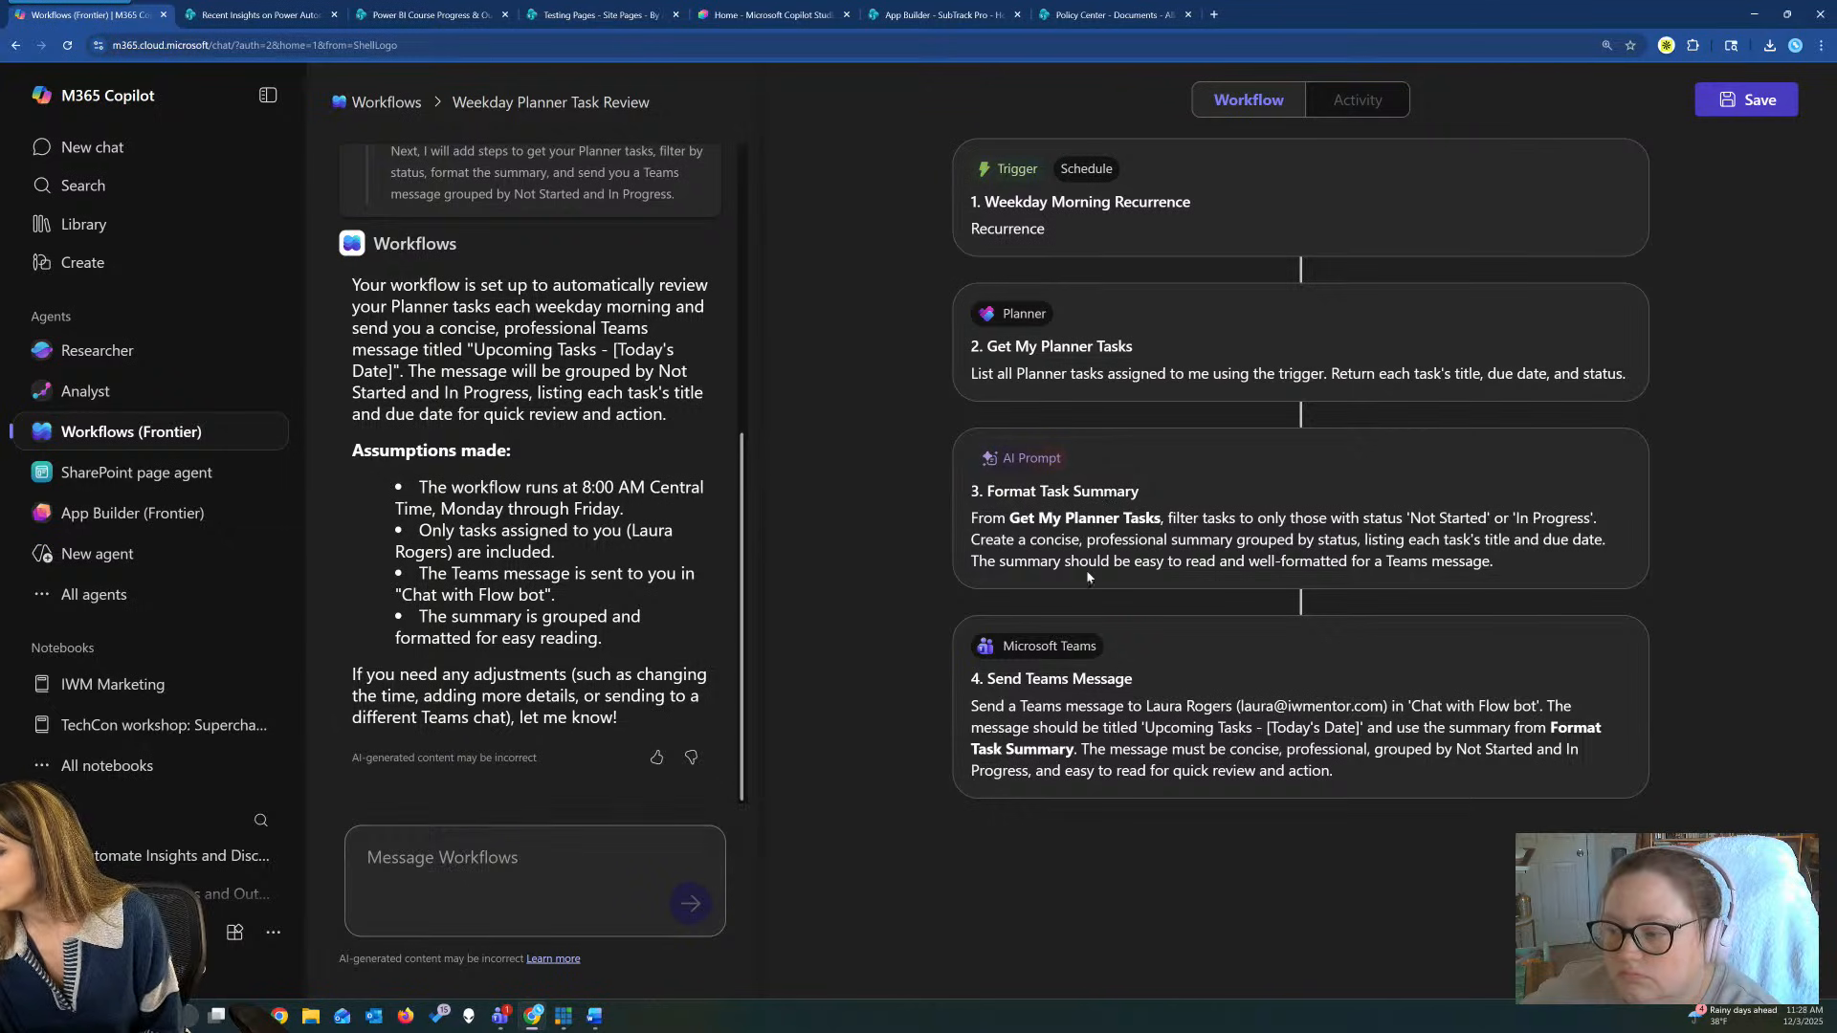
Try repeatedly to save the Weekday Planner Task Review workflow.
{"action": "left_click", "coordinate": [1747, 100]}
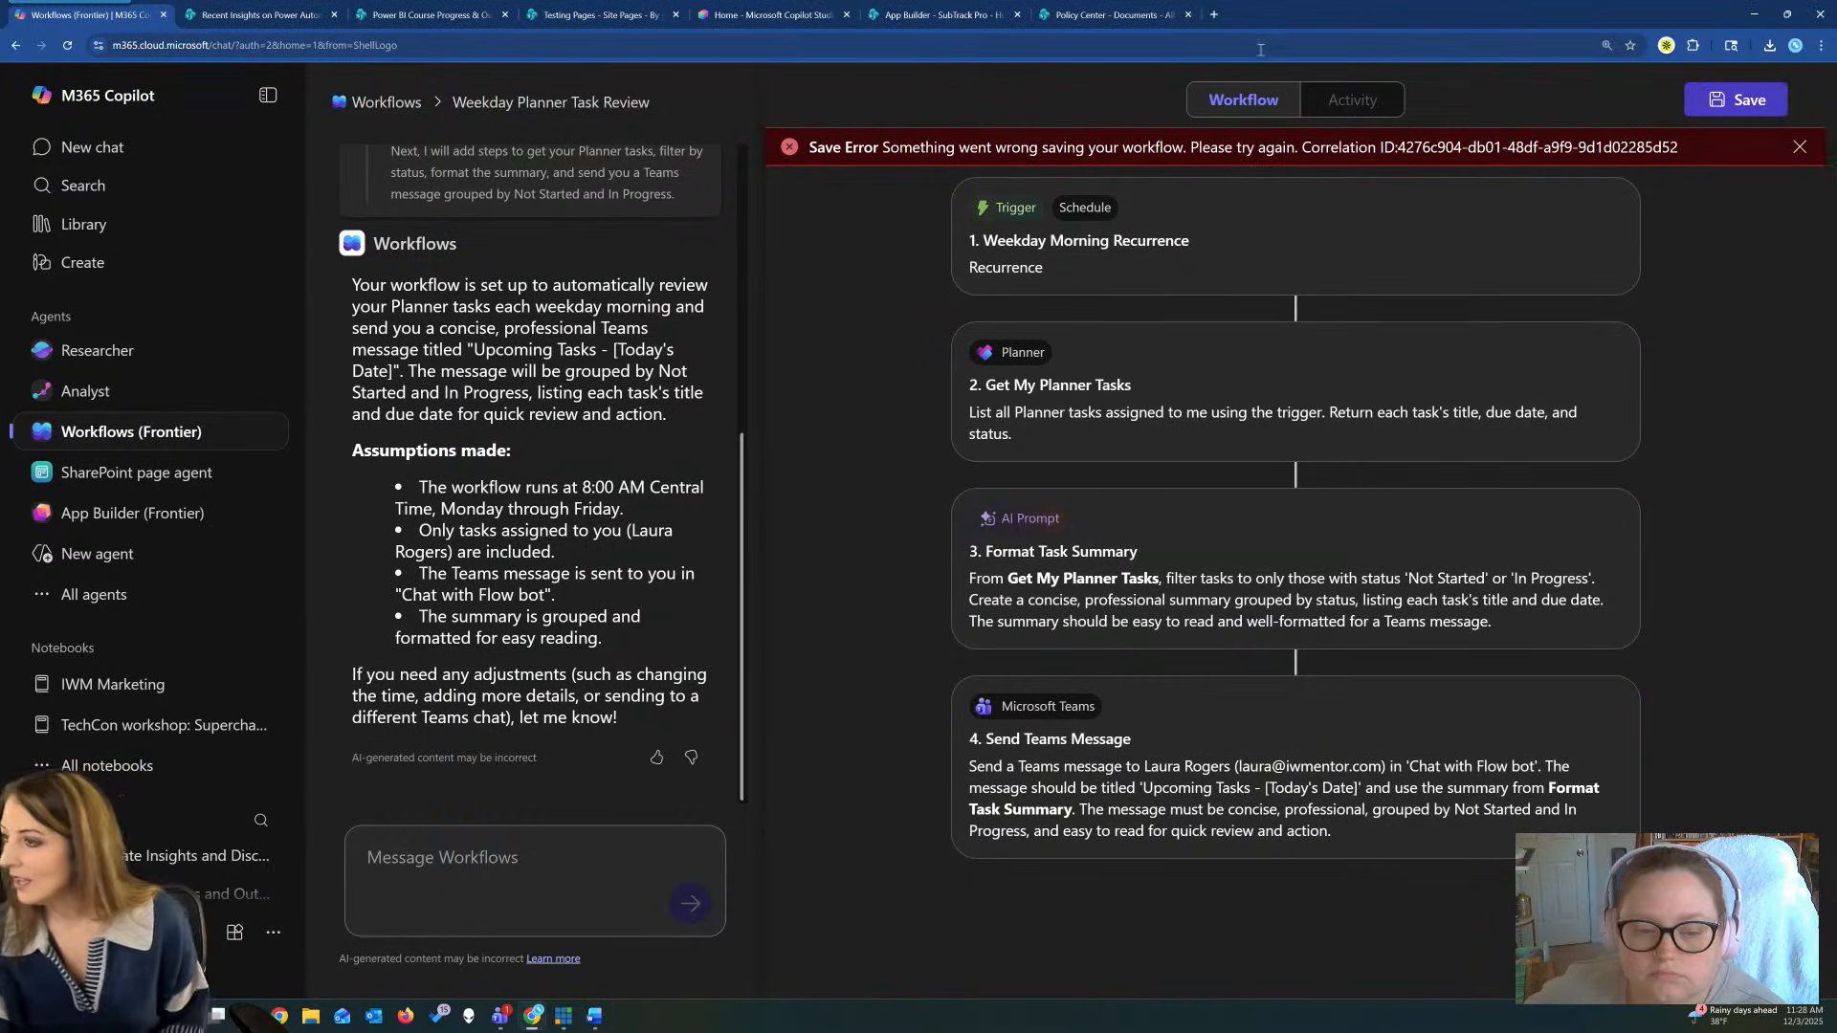
{"action": "left_click", "coordinate": [1747, 102]}
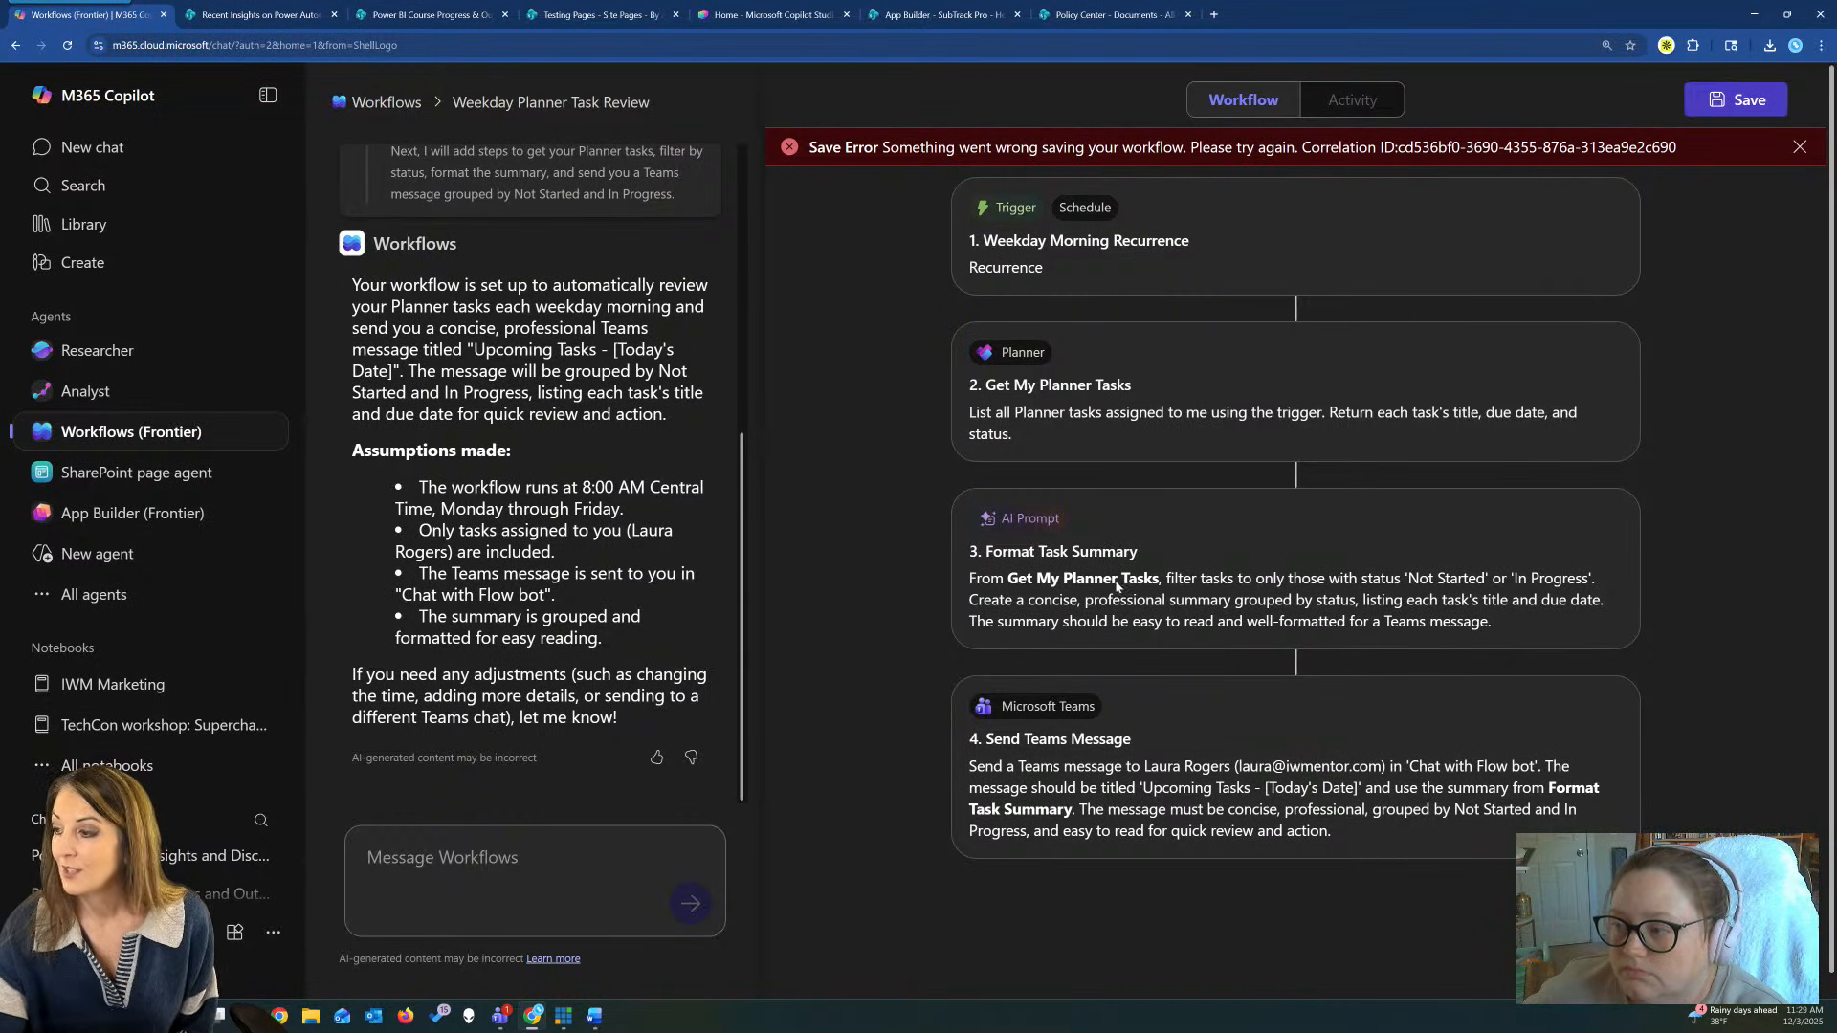
{"action": "left_click", "coordinate": [1760, 112]}
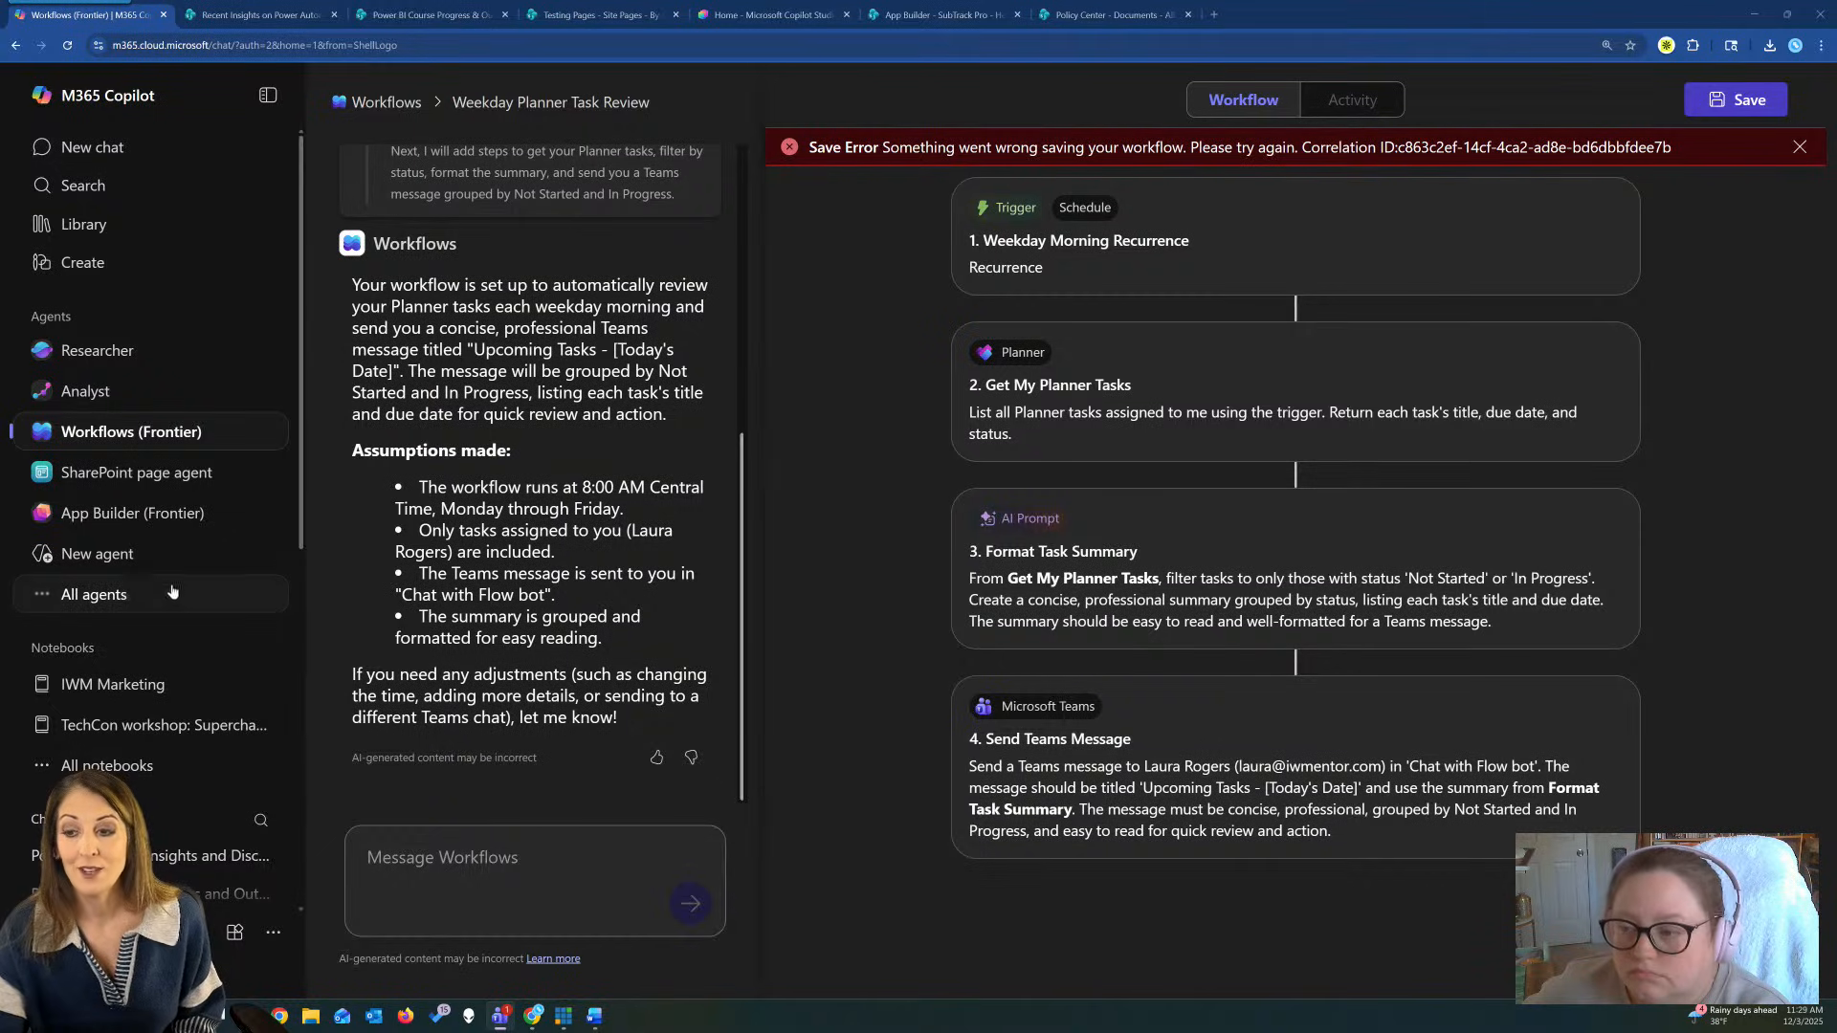
Find the People (Frontier) agent among the Microsoft-built agents in the Agent Store and add it.
{"action": "left_click", "coordinate": [117, 601]}
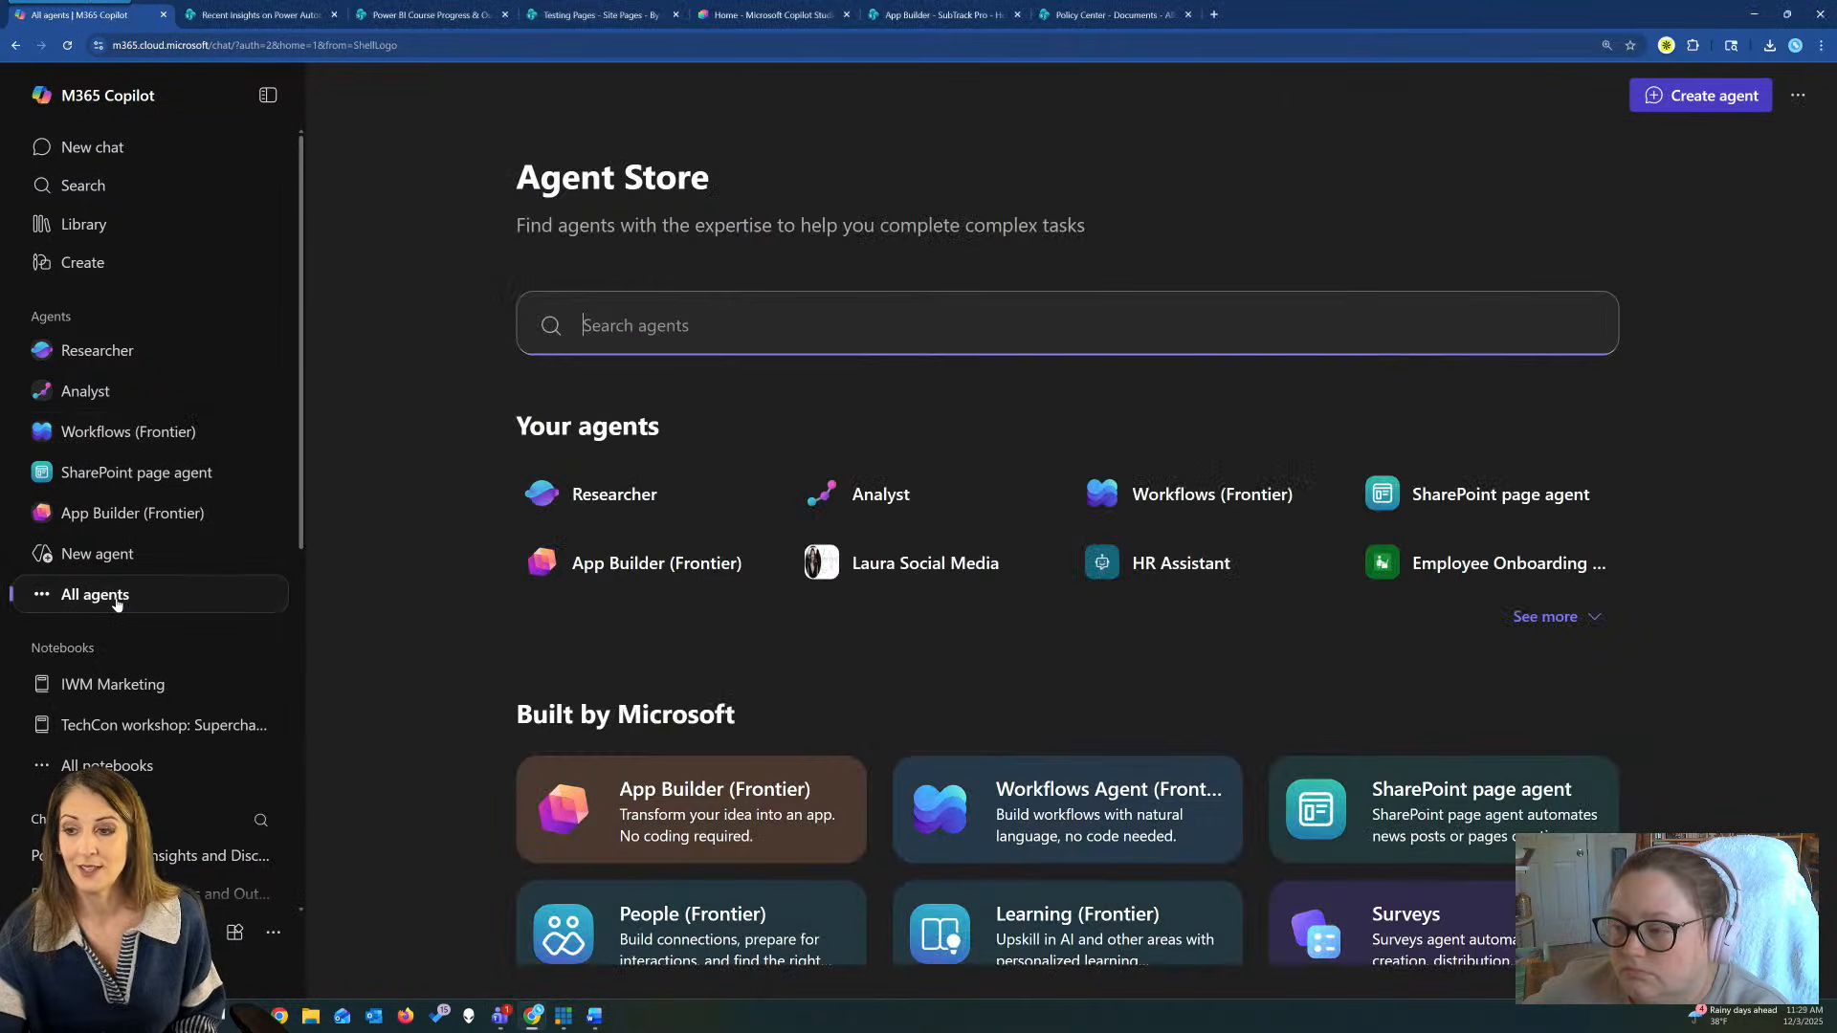
{"action": "scroll", "coordinate": [409, 647], "scroll_direction": "down", "scroll_amount": 2}
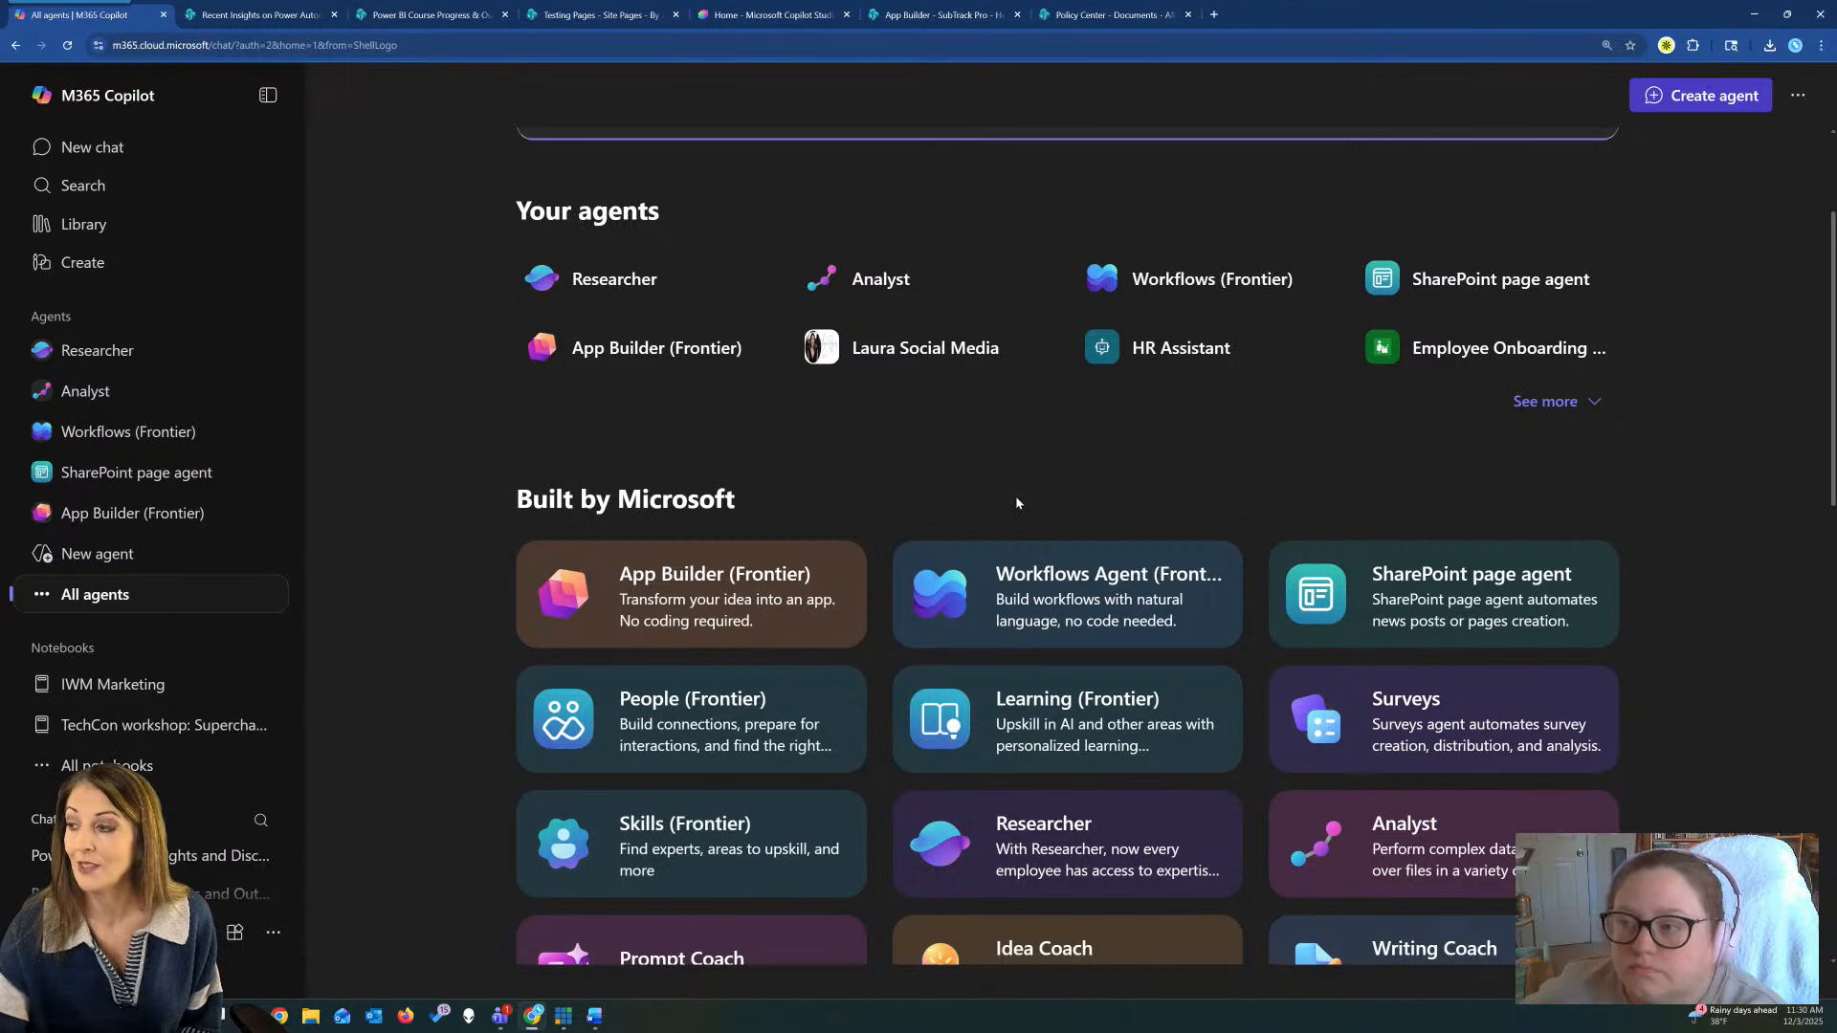
{"action": "scroll", "coordinate": [1046, 480], "scroll_direction": "down", "scroll_amount": 1}
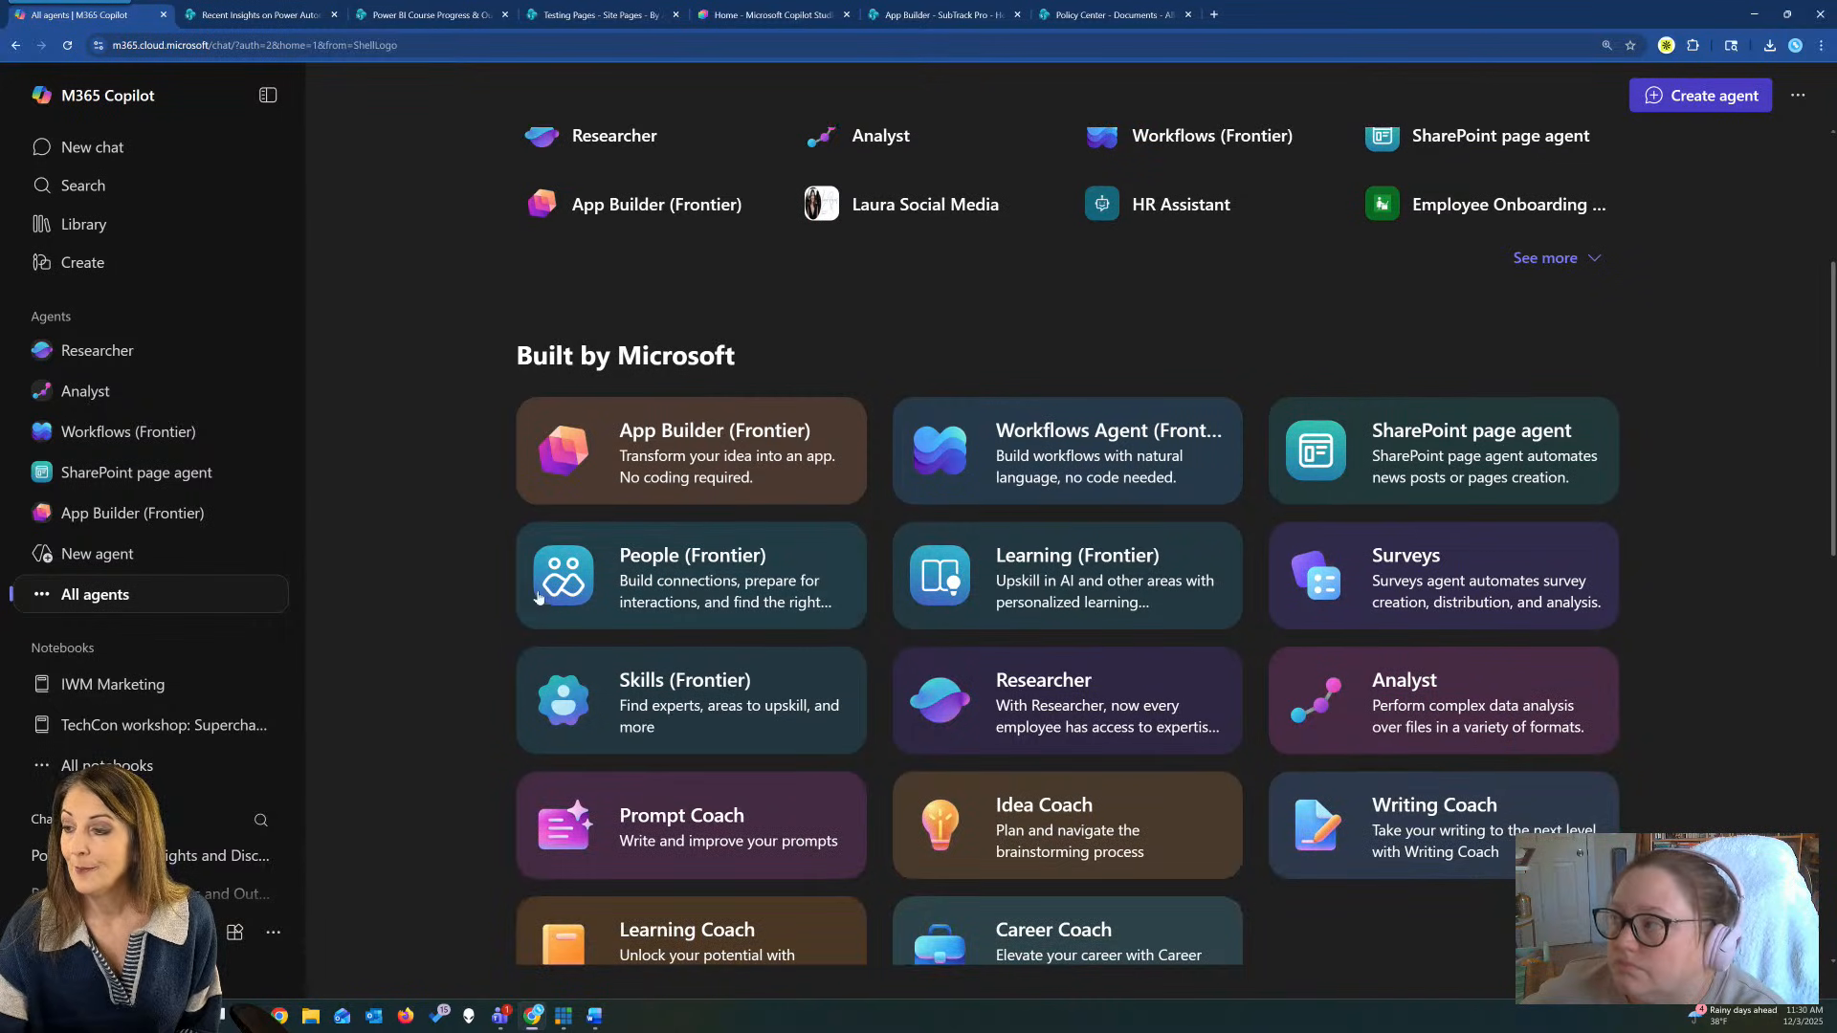
{"action": "left_click", "coordinate": [694, 590]}
{"action": "left_click", "coordinate": [733, 235]}
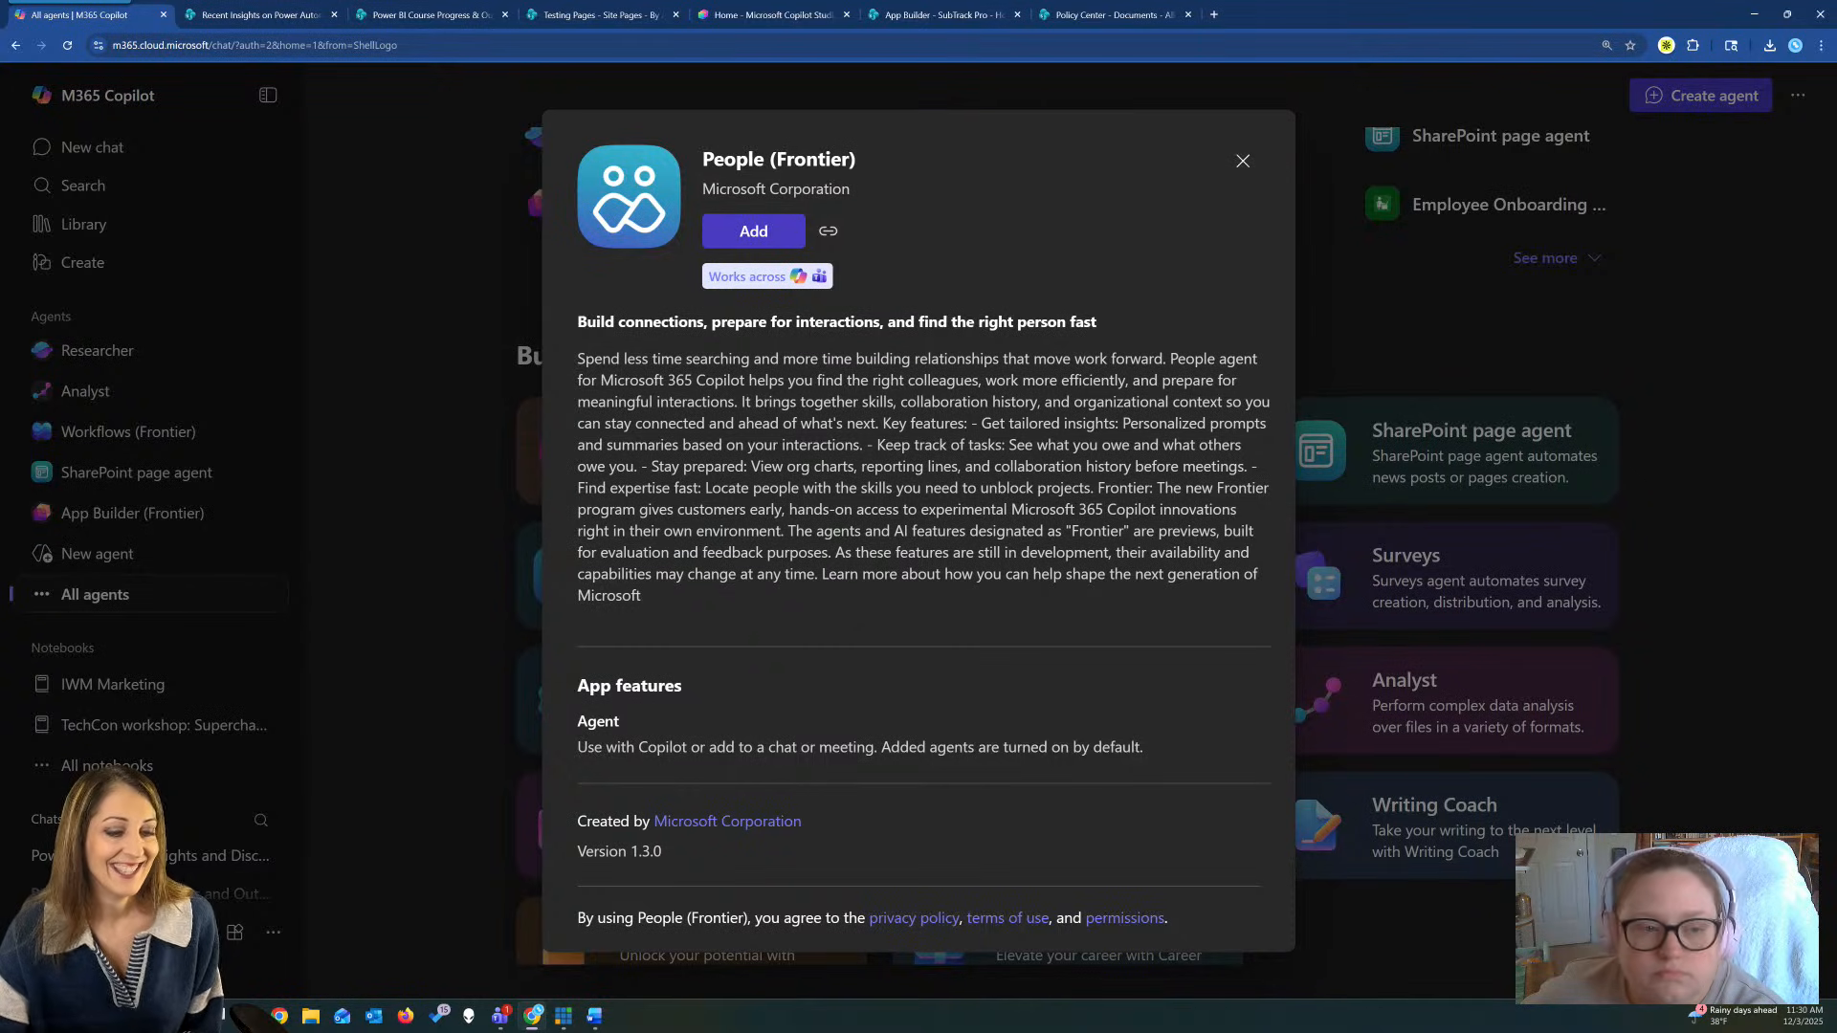
{"action": "left_click", "coordinate": [753, 231]}
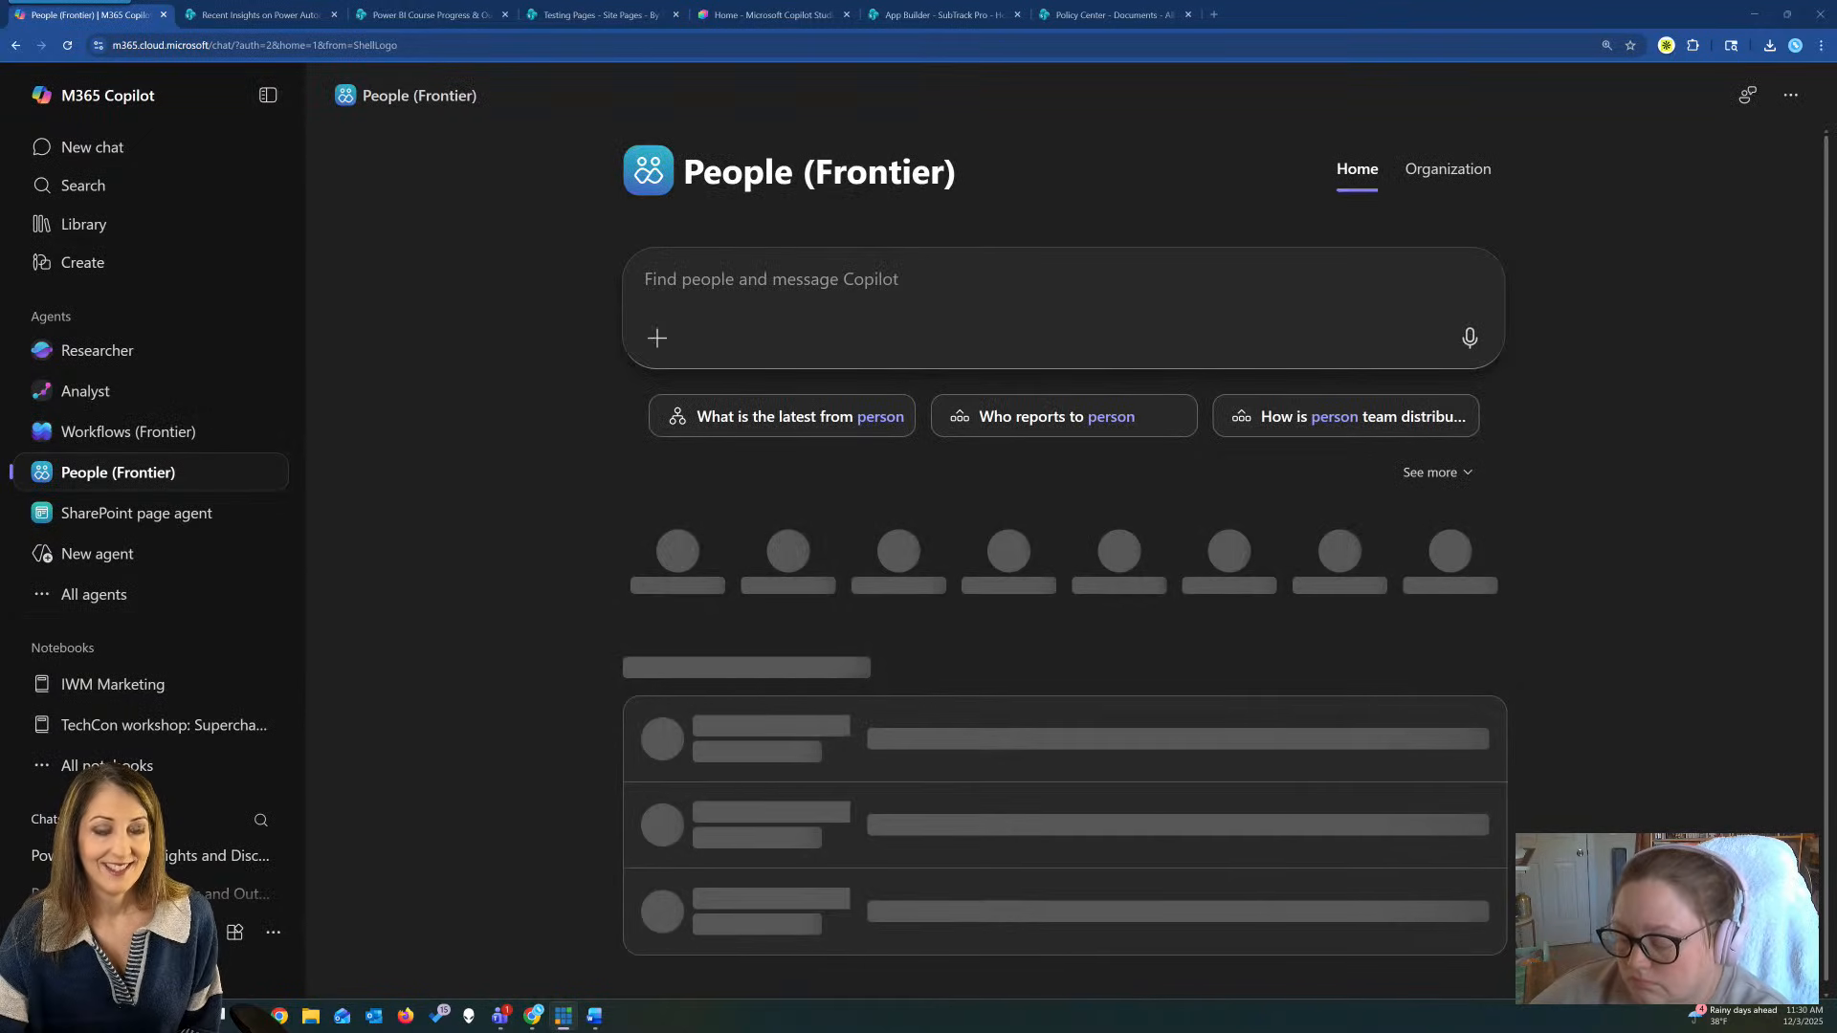
Examine the suggested people and starter prompts for the People agent's message box.
{"action": "left_click", "coordinate": [689, 275]}
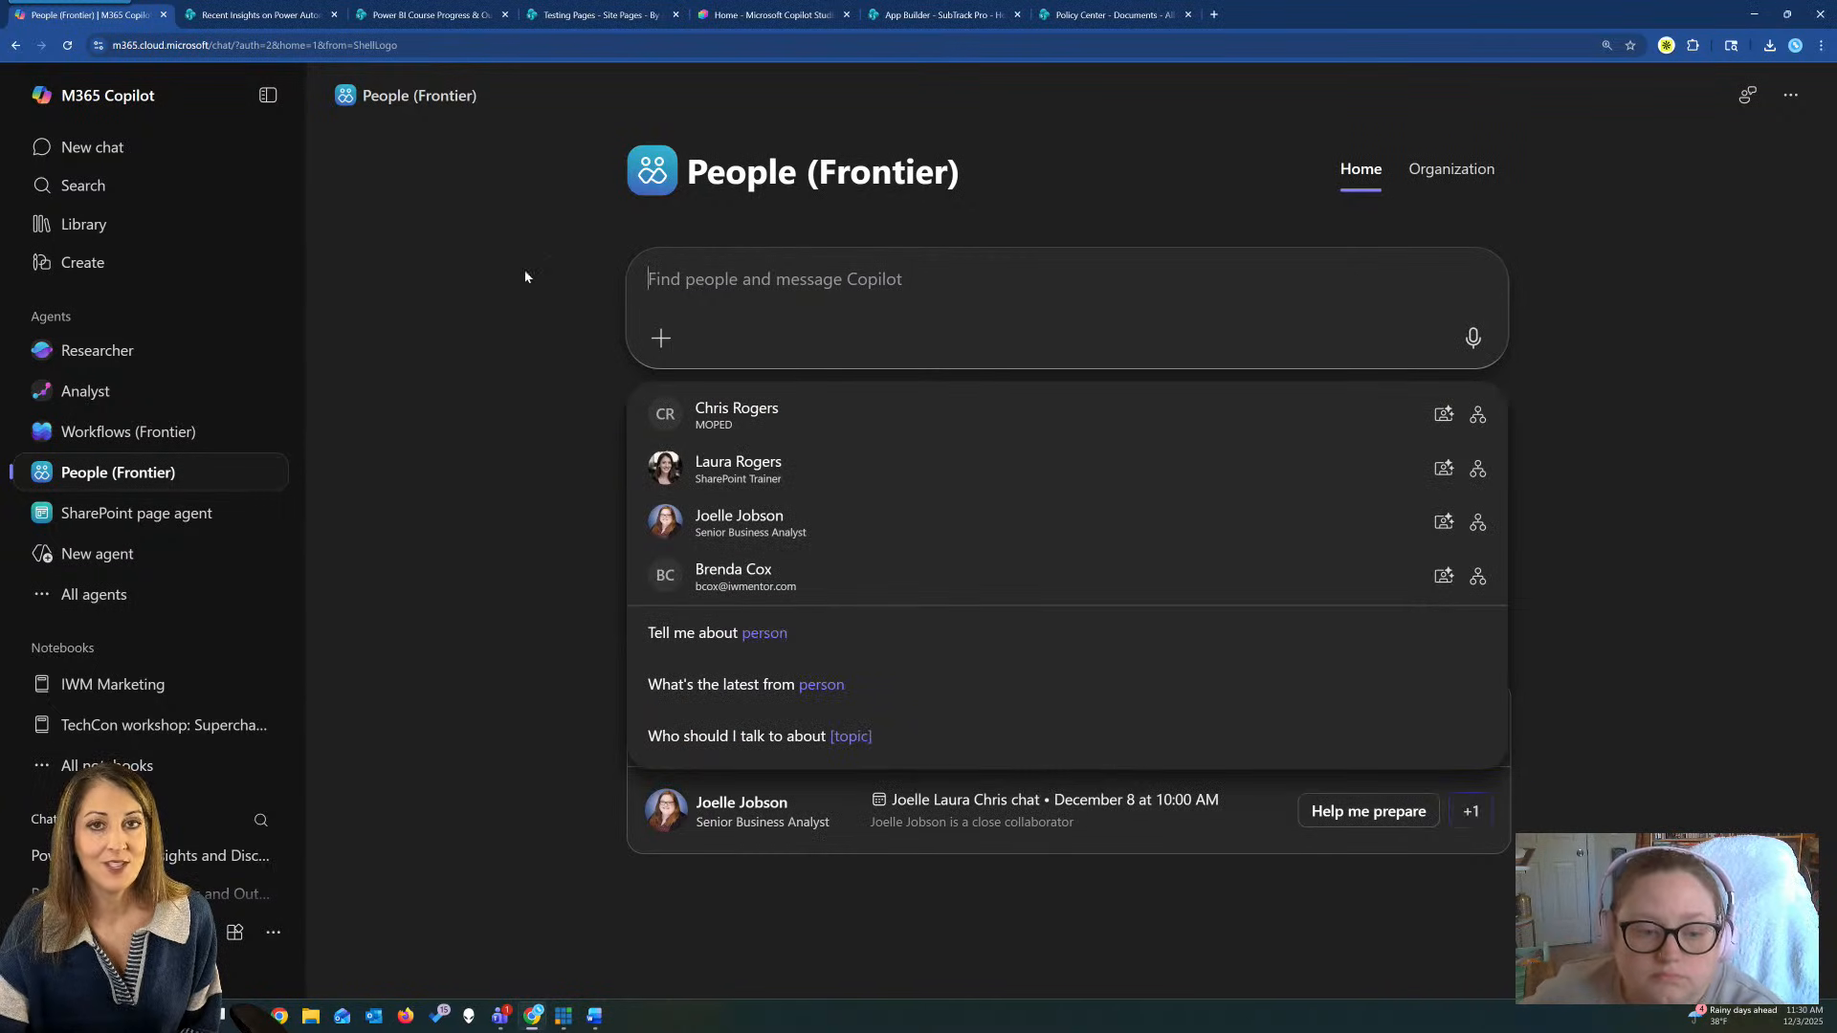
{"action": "left_click", "coordinate": [452, 421]}
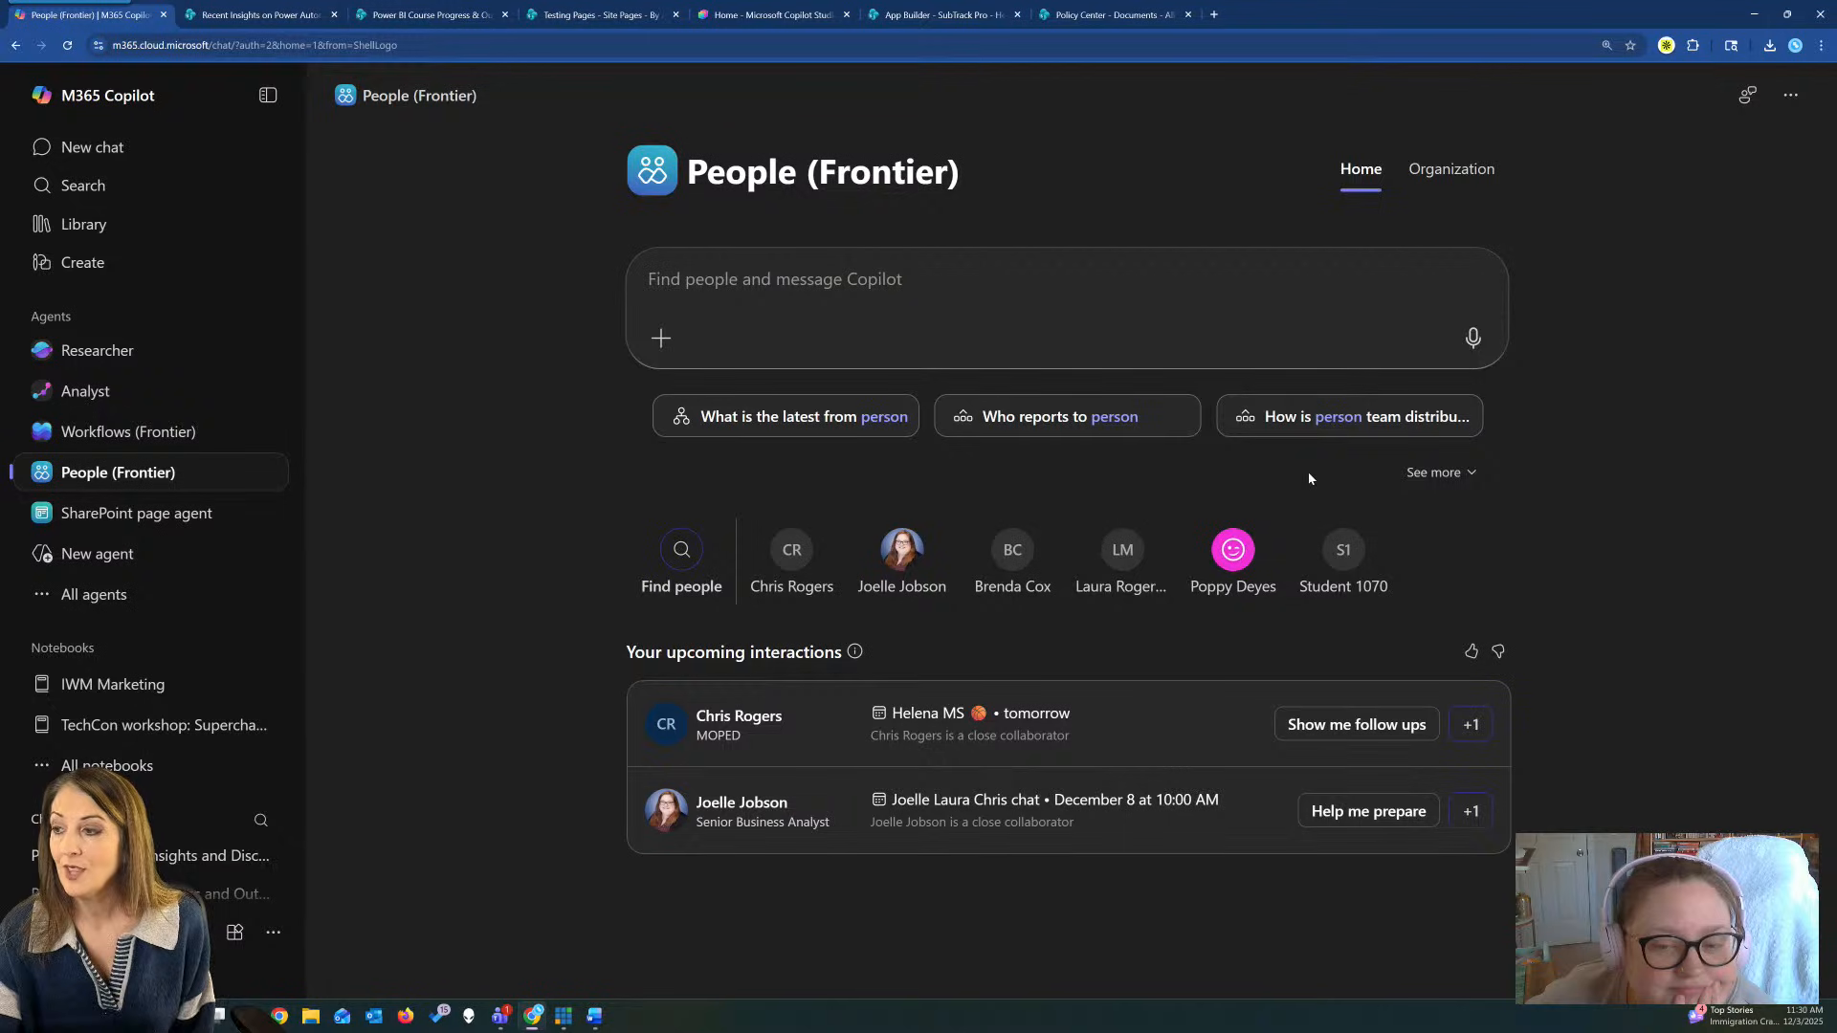
{"action": "left_click", "coordinate": [771, 273]}
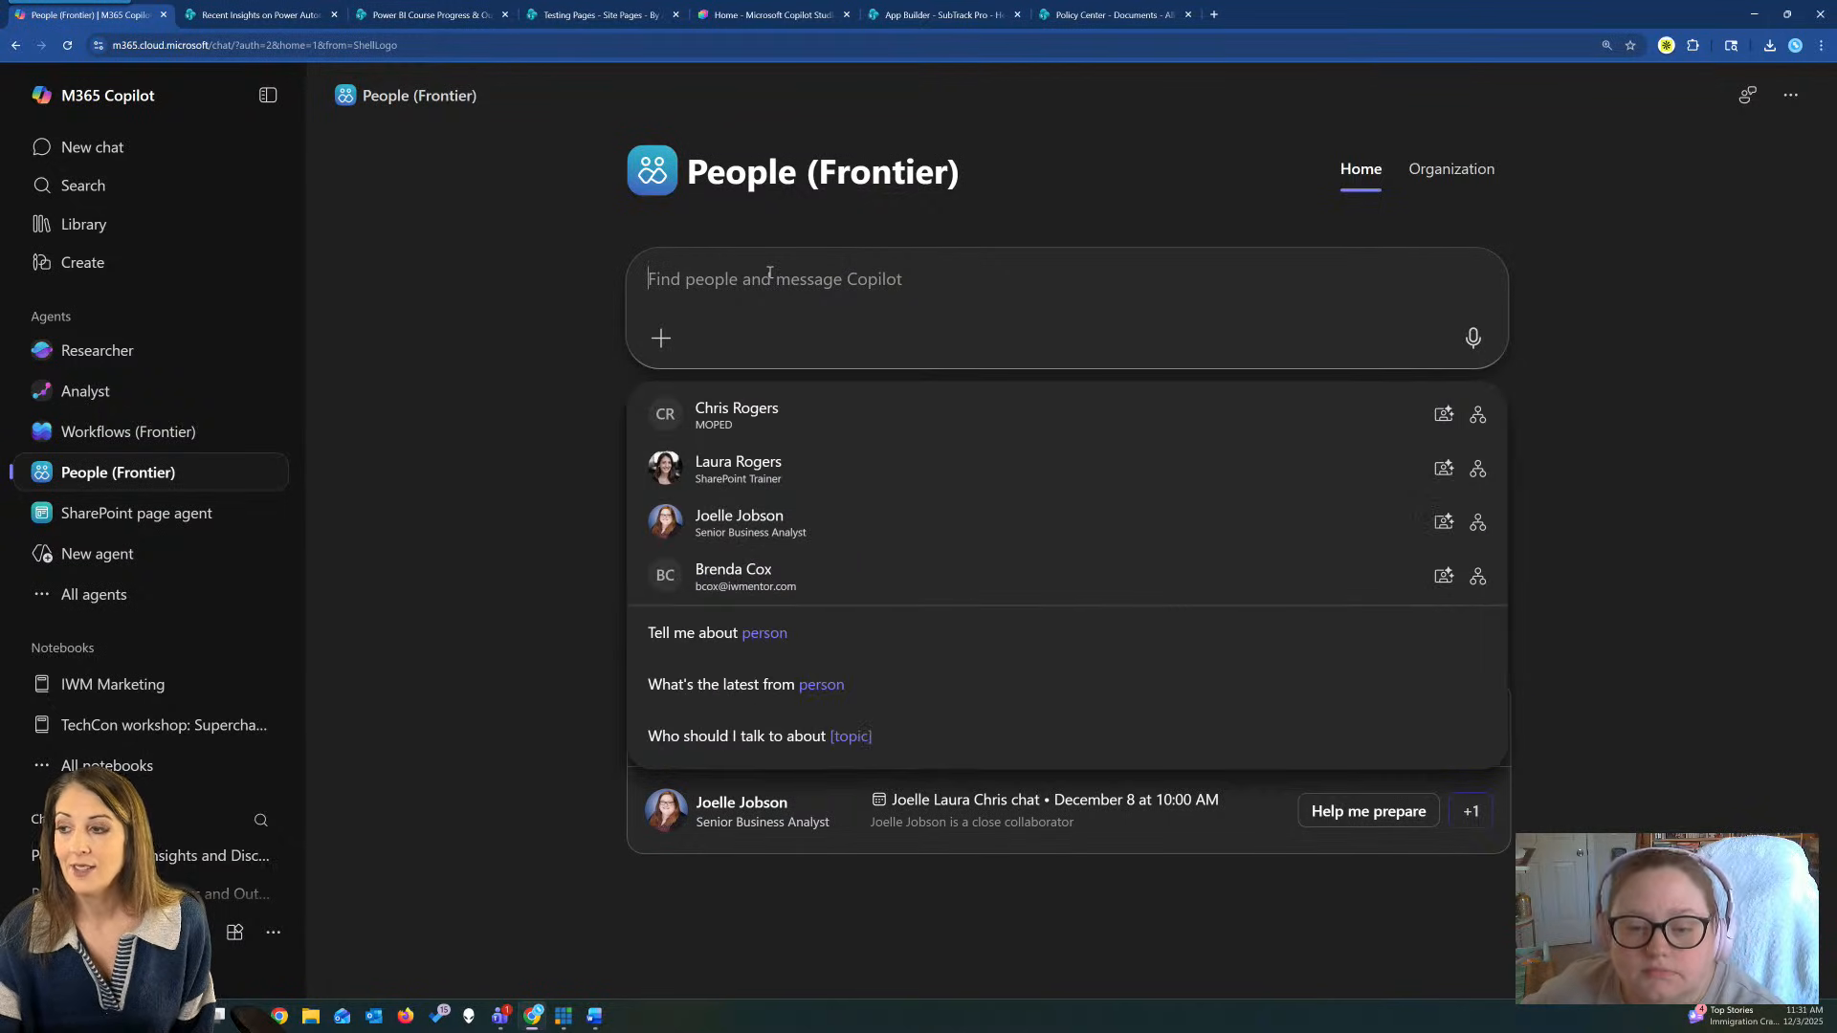
{"action": "left_click", "coordinate": [569, 300]}
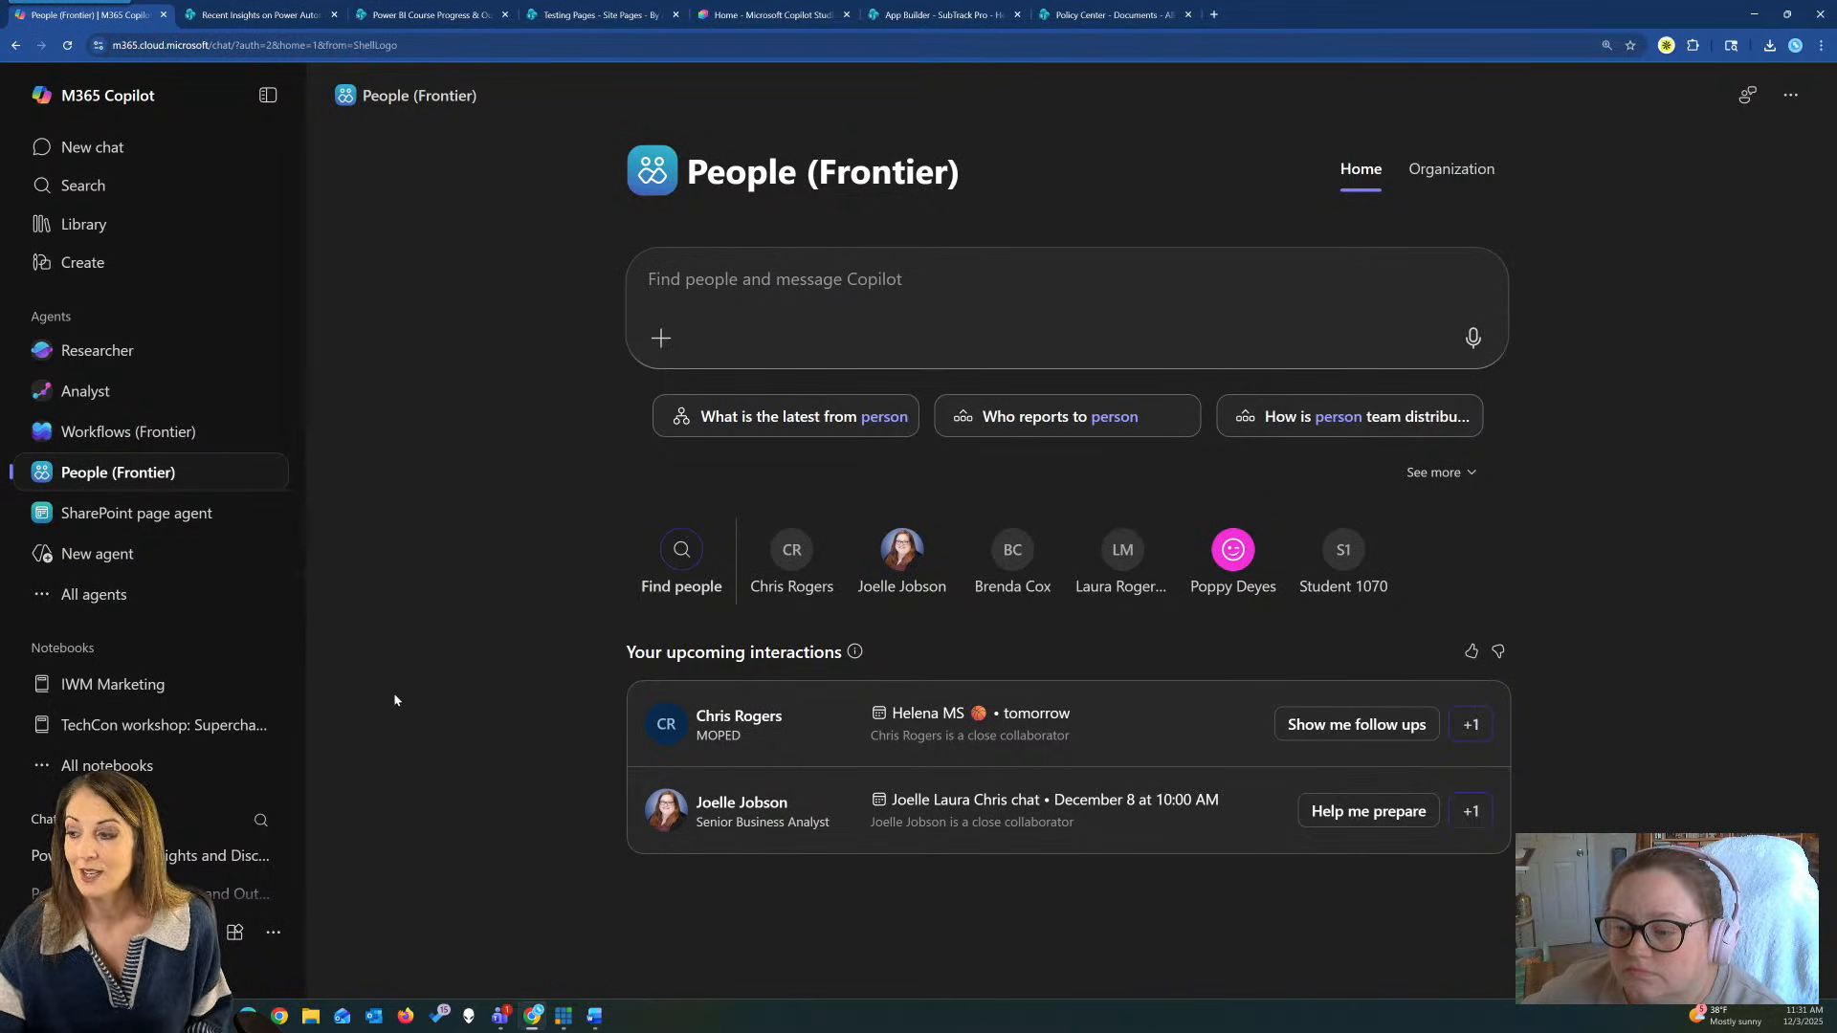
View a colleague's profile and topic map in the People agent, and bring up the way back to the agent's home.
{"action": "left_click", "coordinate": [1234, 553]}
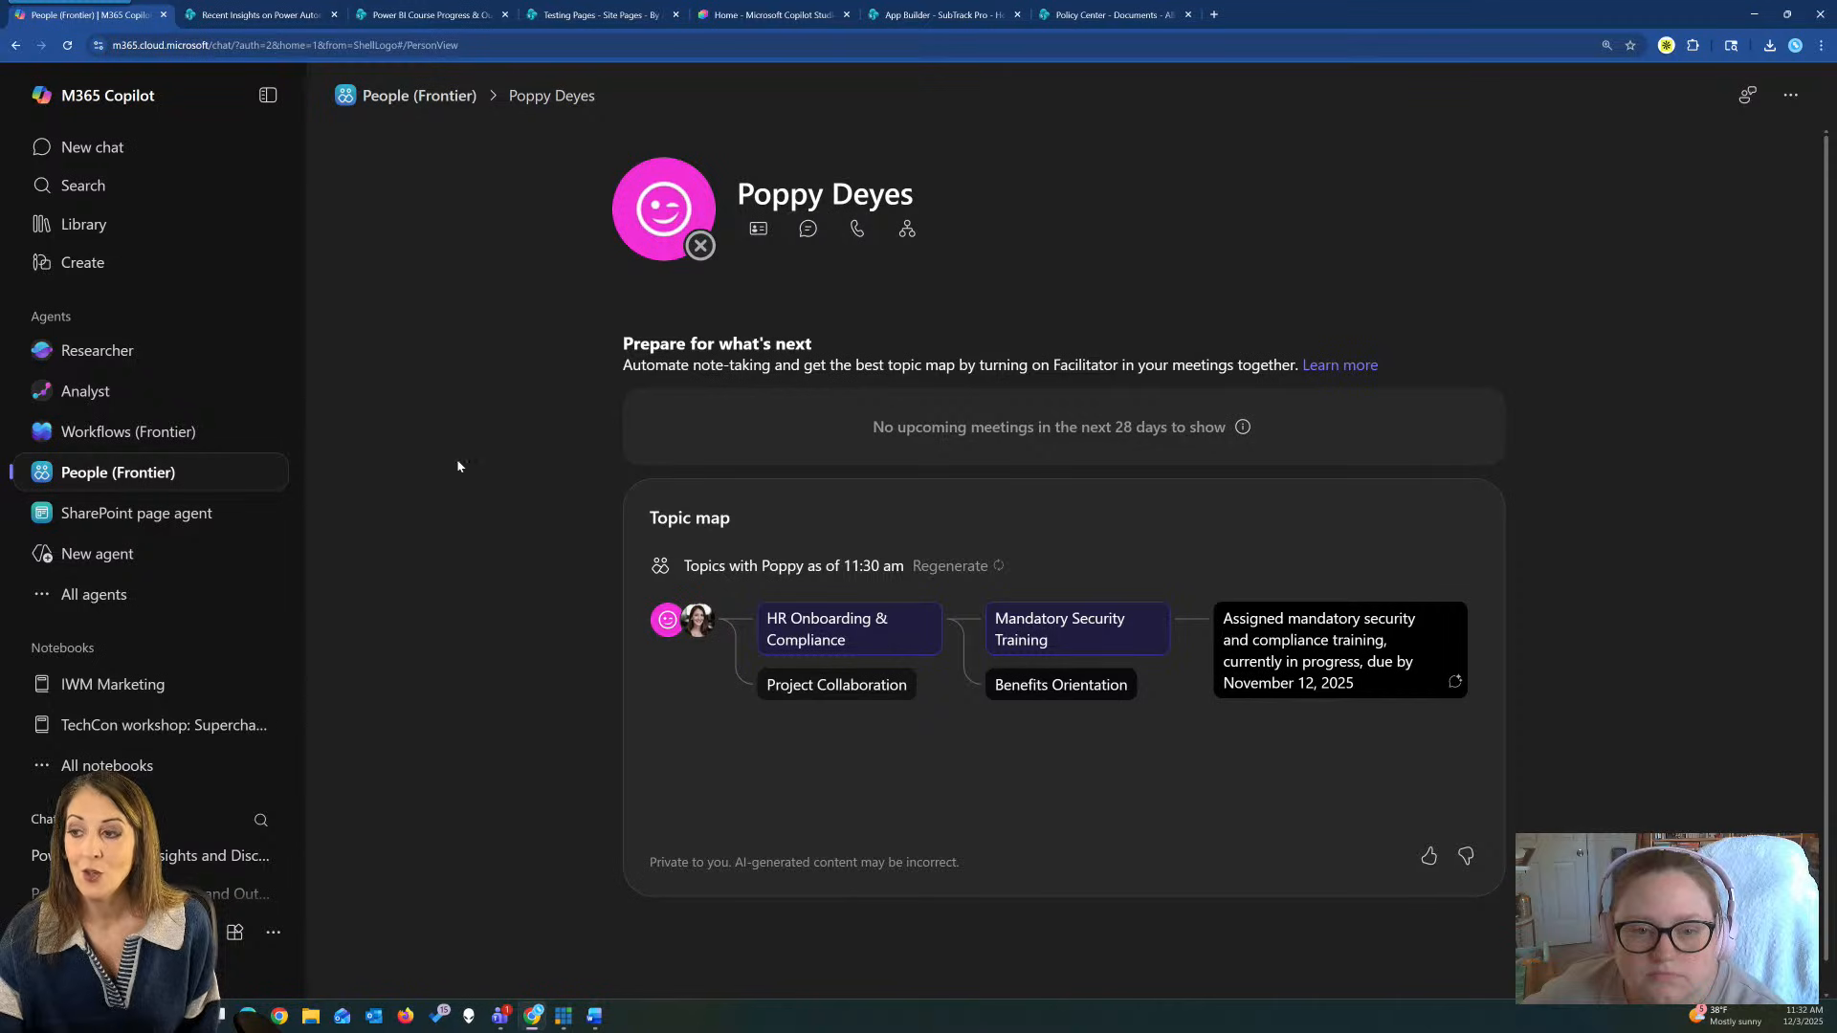
{"action": "left_click", "coordinate": [412, 95]}
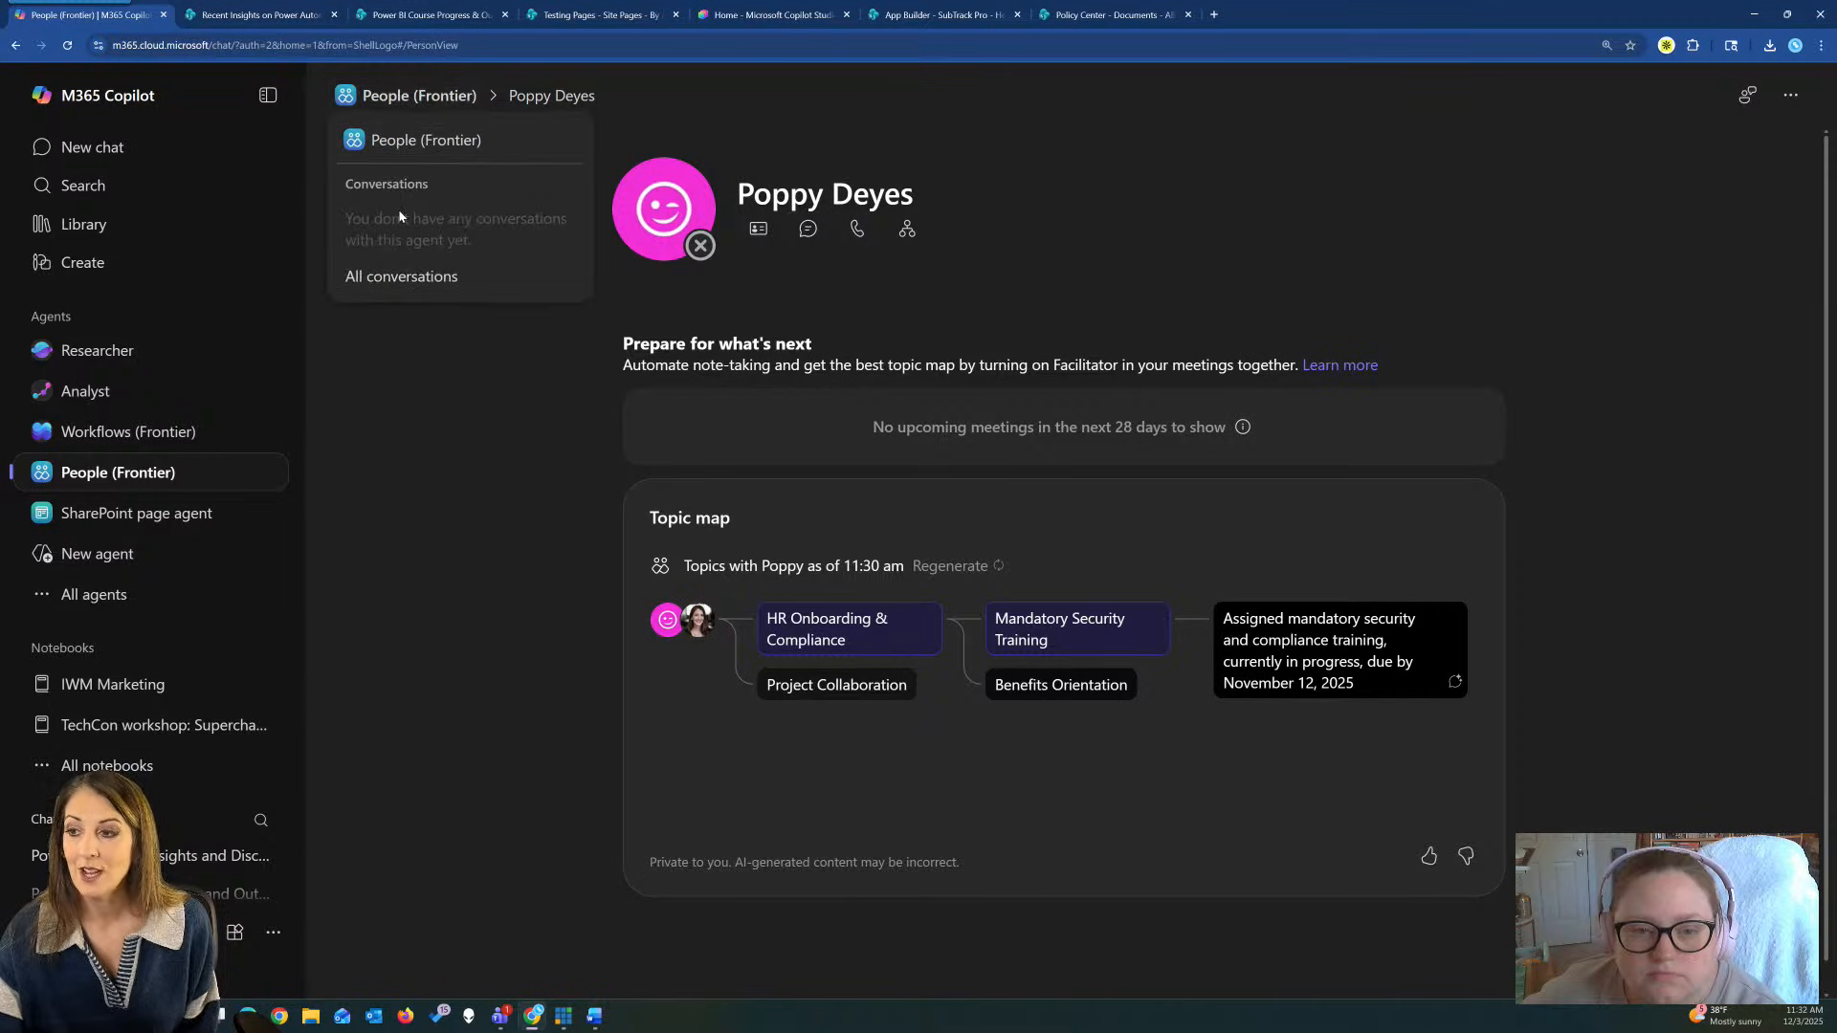